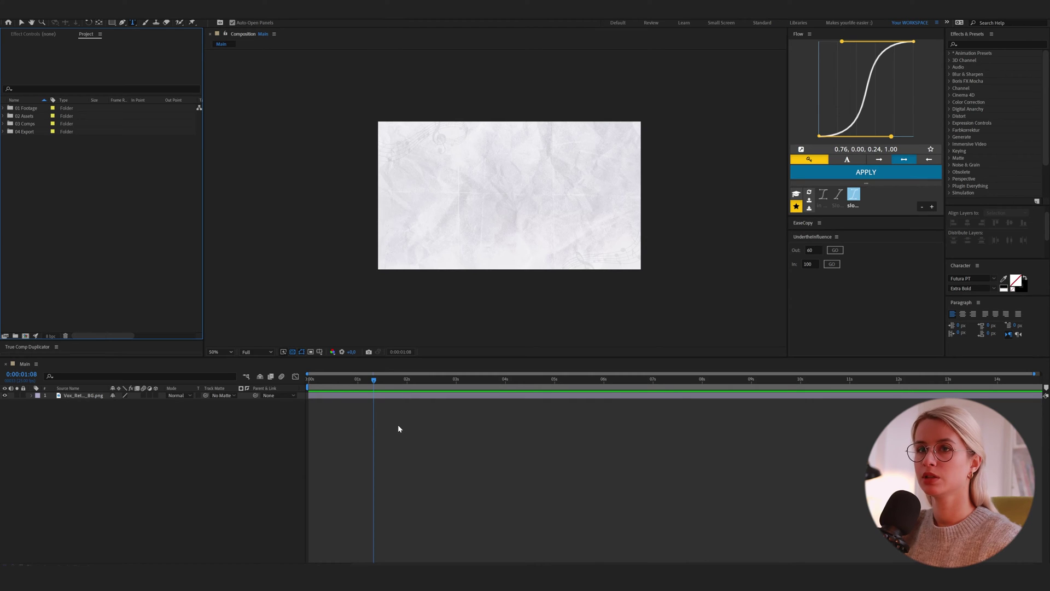
Add two text layers side by side over the paper background: RETRO in pink and MUSIC in green.
left_click(425, 200)
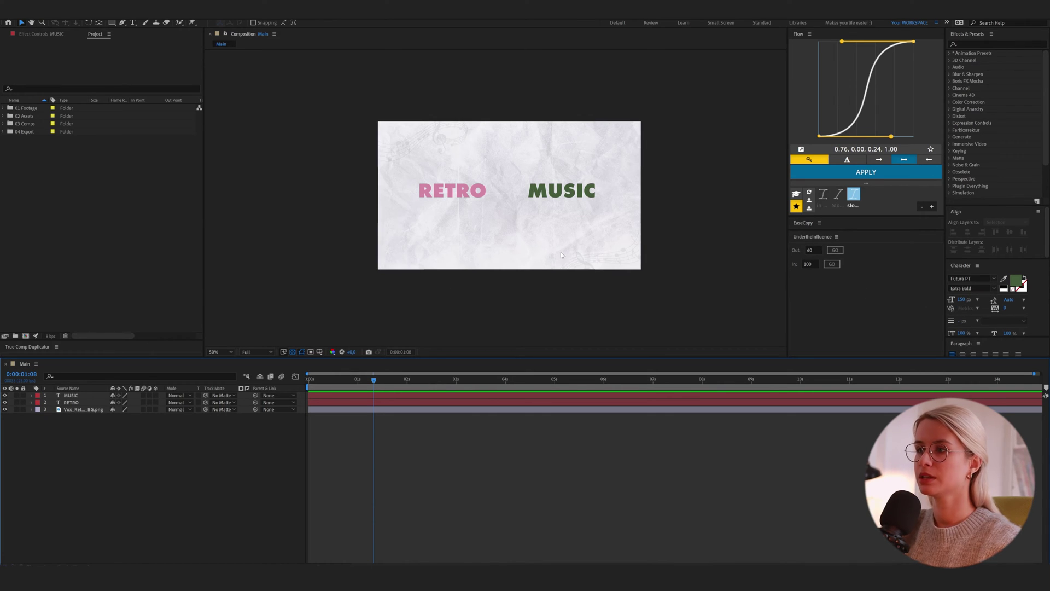
left_click(469, 196)
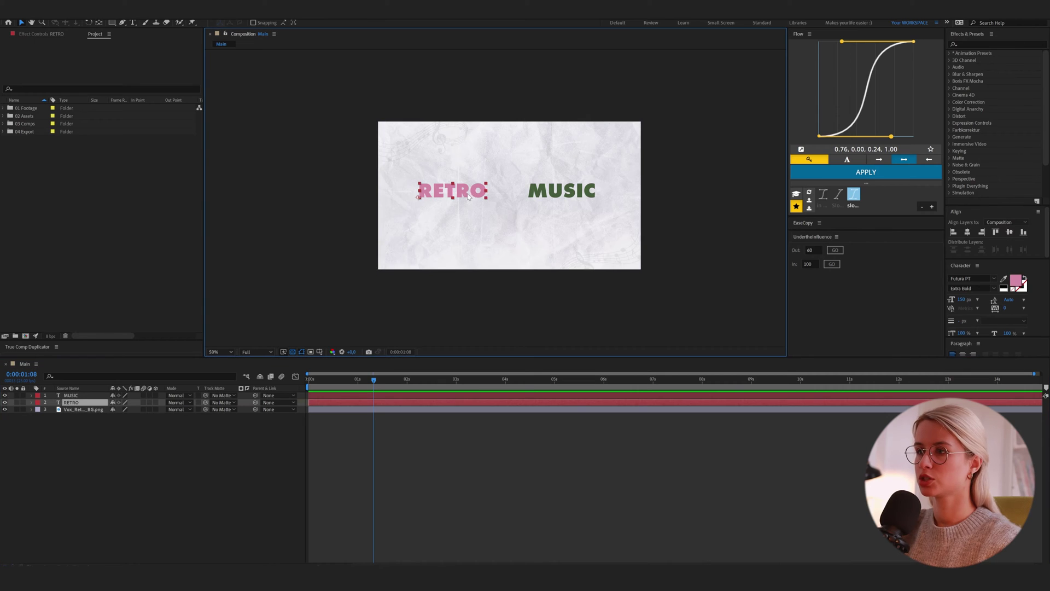
left_click(589, 197)
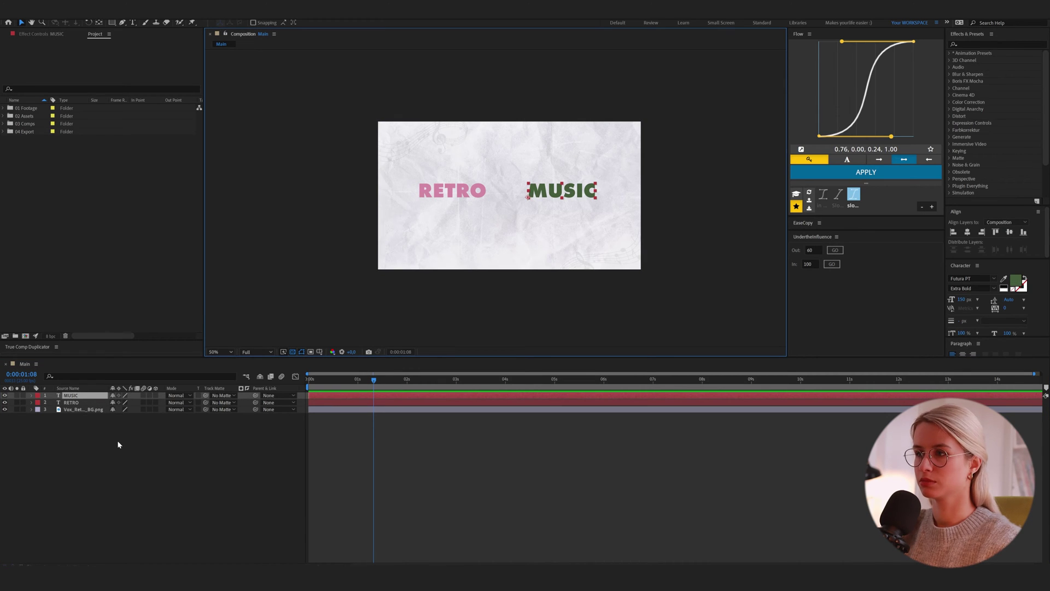
Place the MUSIC layer's anchor point at the centre of its text using the Pan Behind tool.
left_click(79, 396)
left_click(99, 23)
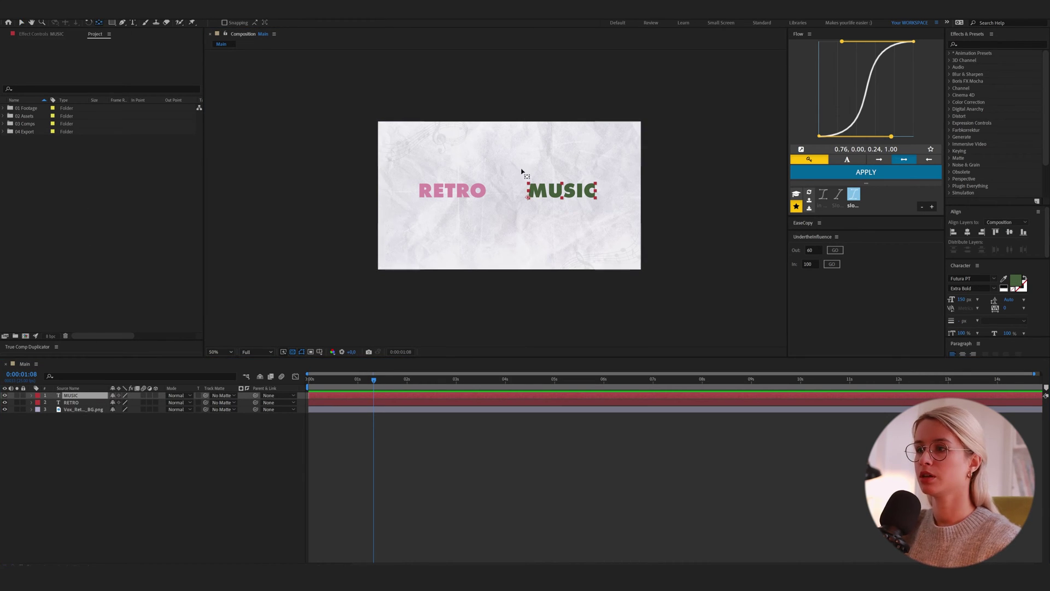
left_click(551, 190)
left_click(87, 435)
left_click(69, 396)
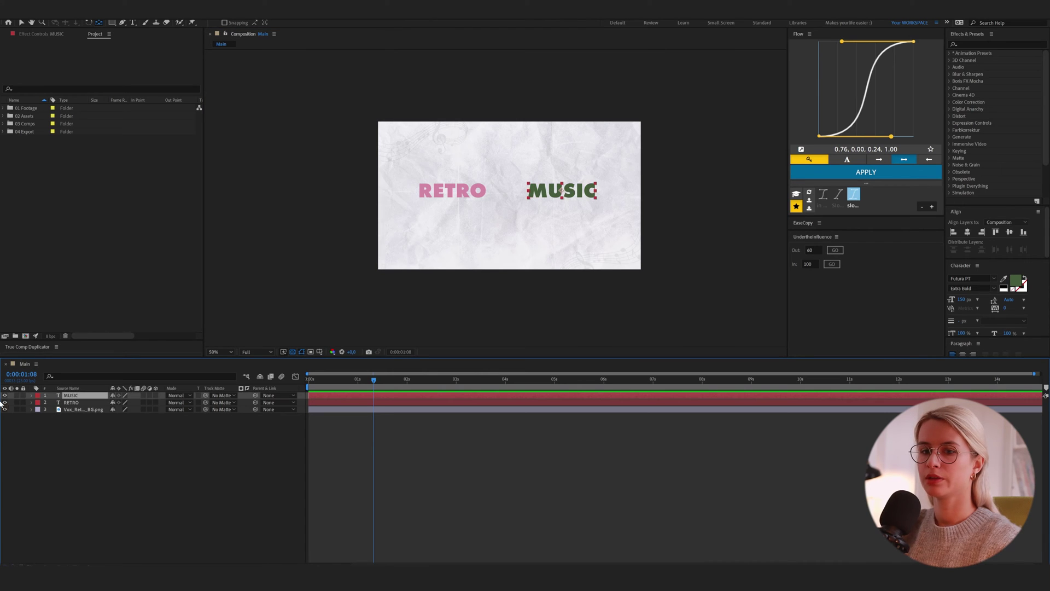
Hide the MUSIC layer so that only the RETRO text shows over the background.
left_click(5, 395)
left_click(77, 403)
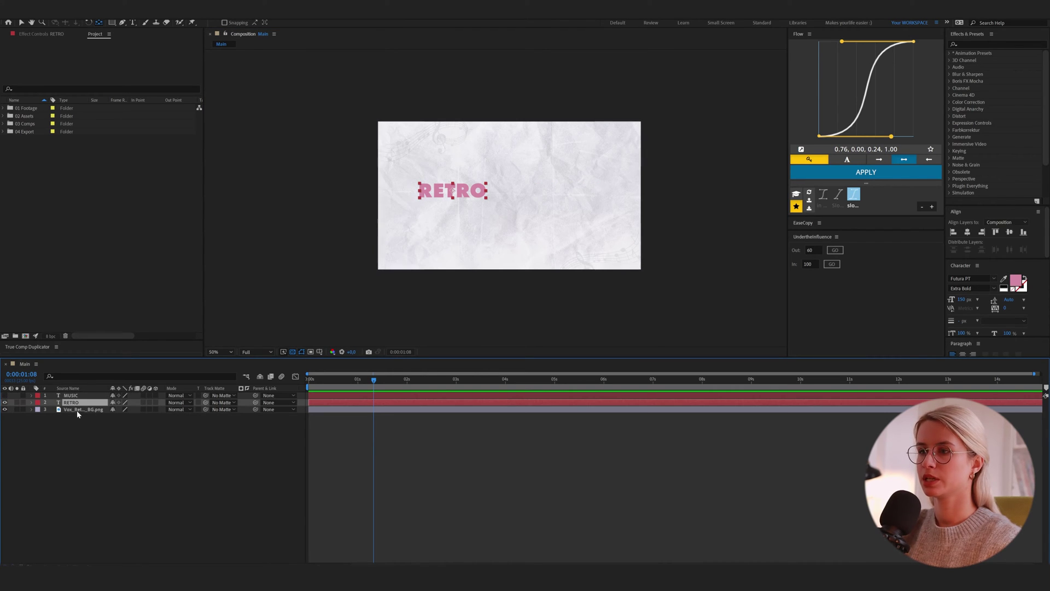
left_click(93, 425)
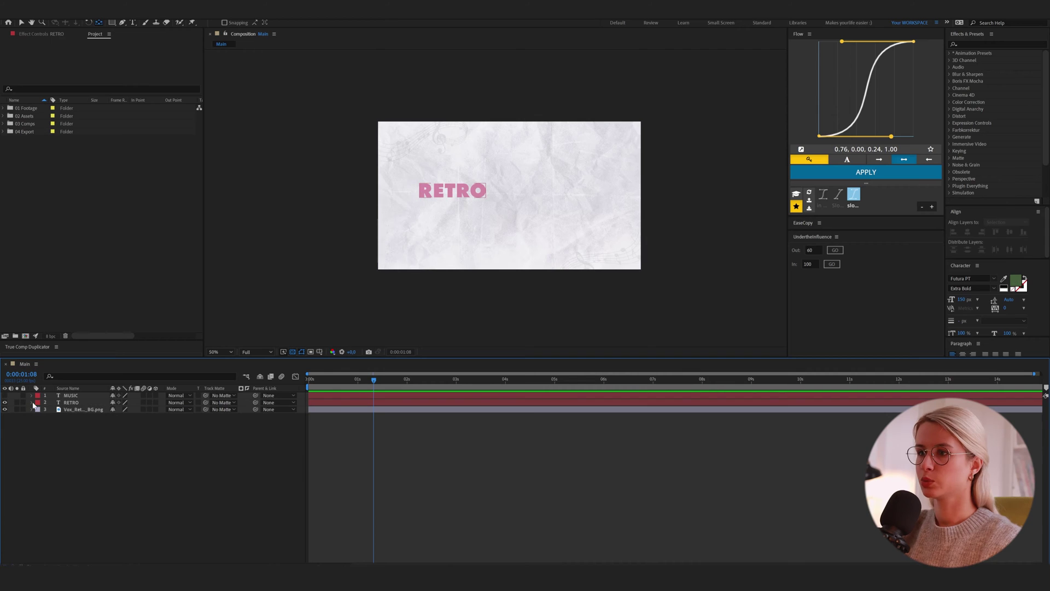
Add a Position text animator to the RETRO layer and expand its Range Selector 1.
left_click(31, 401)
left_click(159, 410)
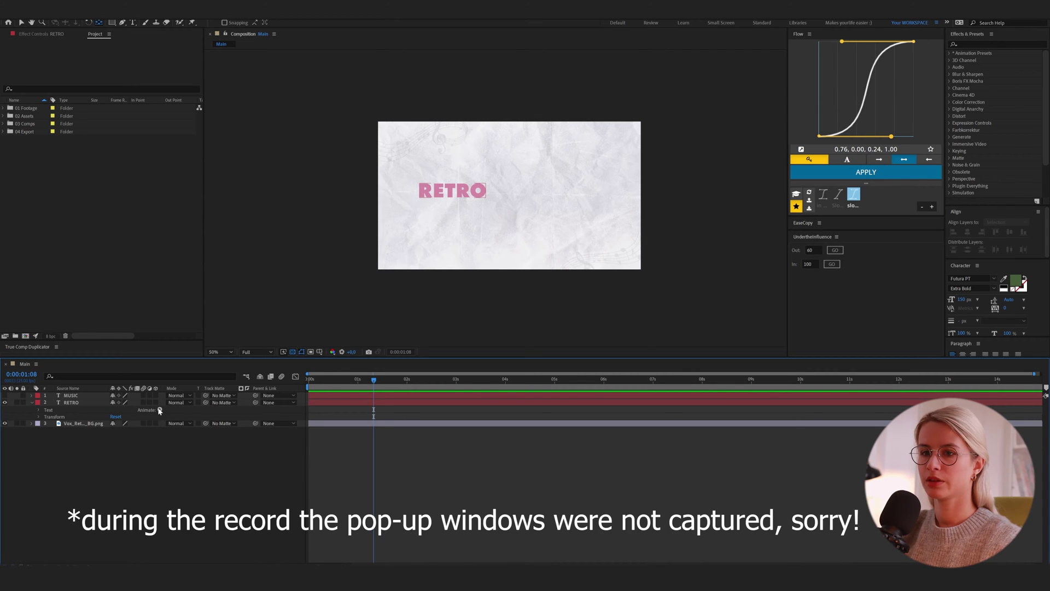
left_click(187, 254)
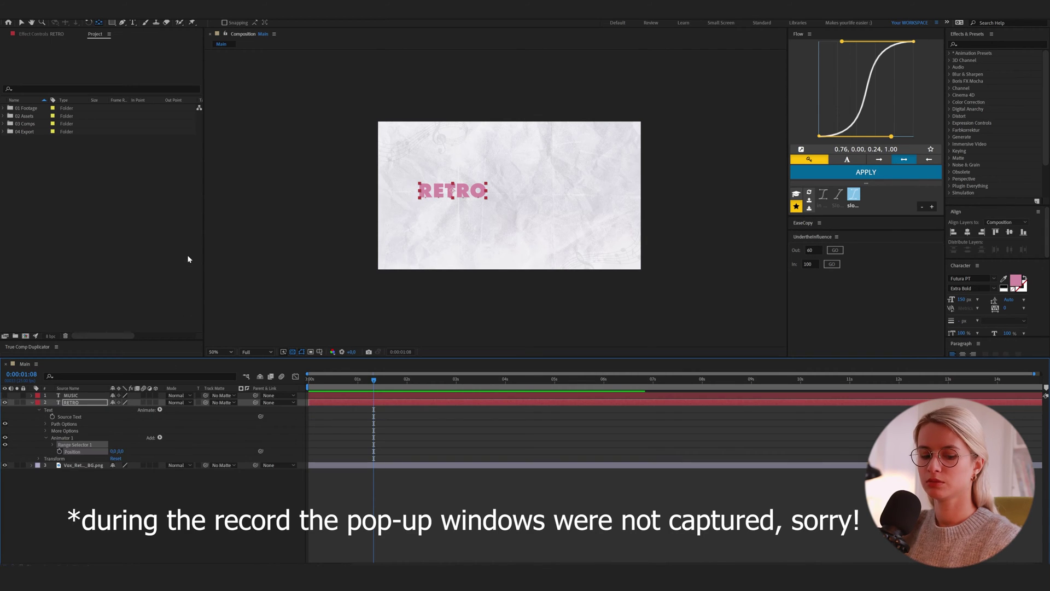
left_click(54, 445)
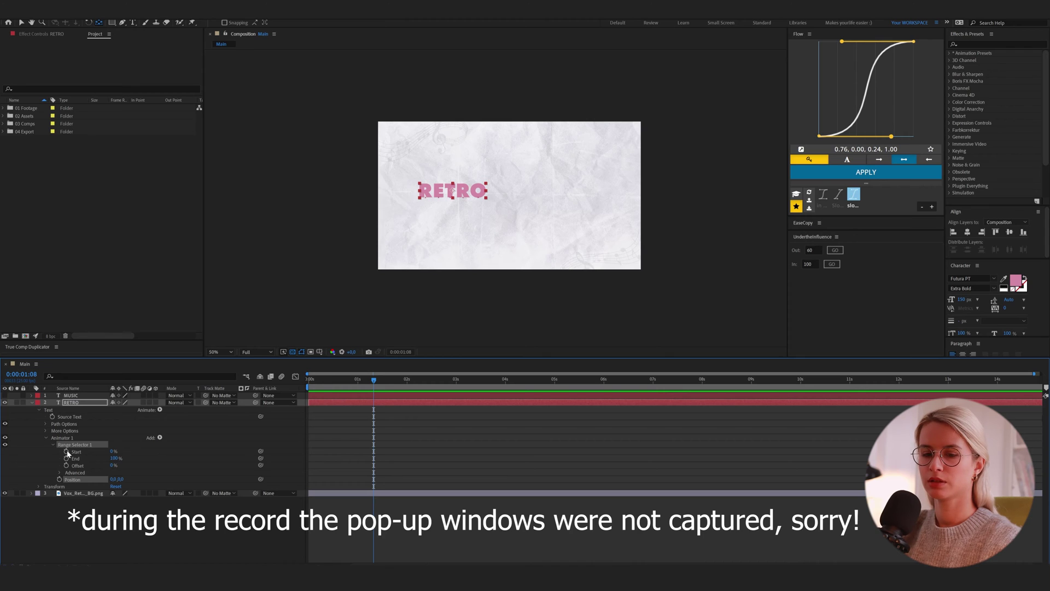
At the first frame, keyframe Range Selector 1's Start and Offset and the animator's added Opacity property.
key("Home")
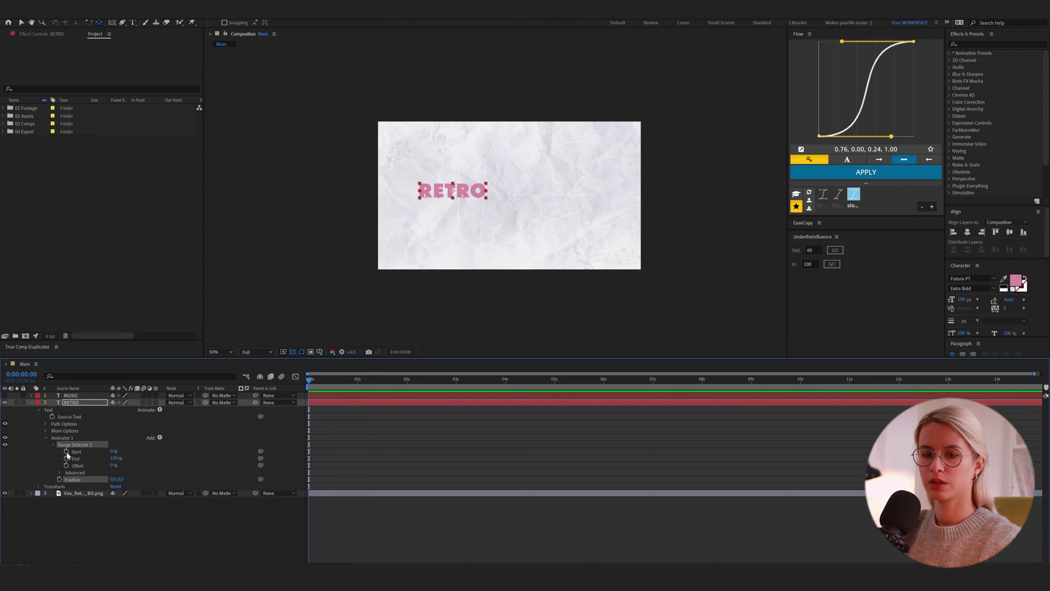
left_click(66, 451)
left_click(66, 465)
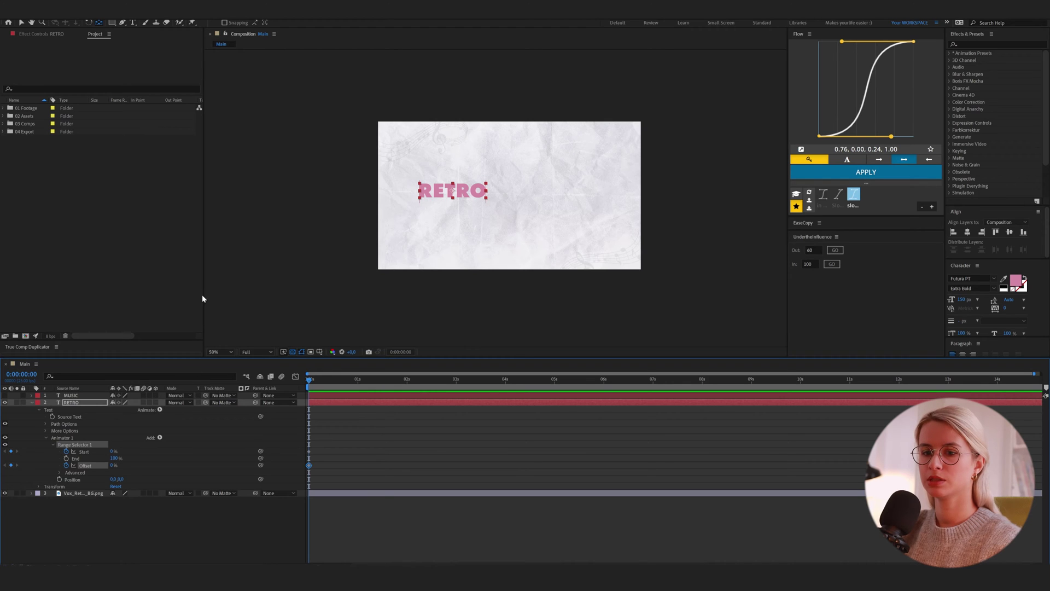
left_click(60, 486)
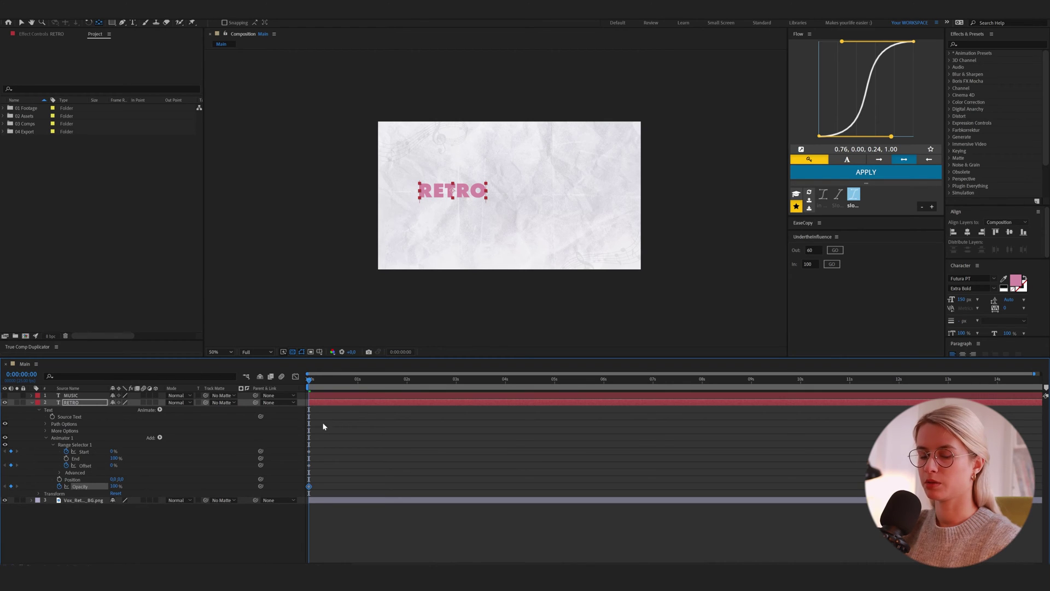
Add an Opacity keyframe for the RETRO animator at frame 10, keeping it at 100%.
left_click(478, 401)
left_click(33, 375)
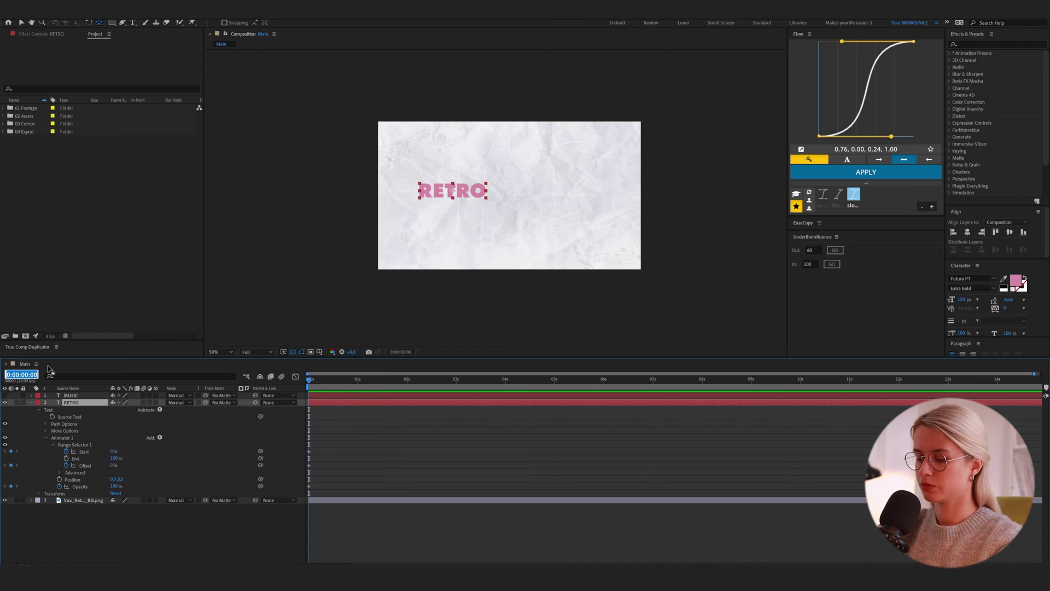
type("10")
key("Return")
left_click(12, 486)
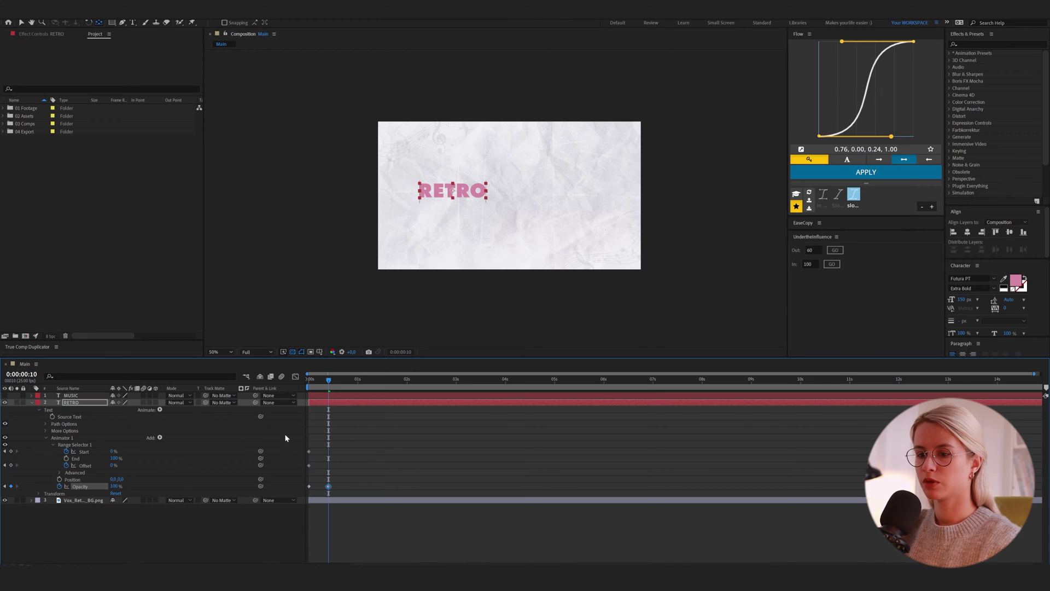
Set the RETRO animator's Opacity to 0% at the first frame.
left_click_drag(328, 379, 309, 379)
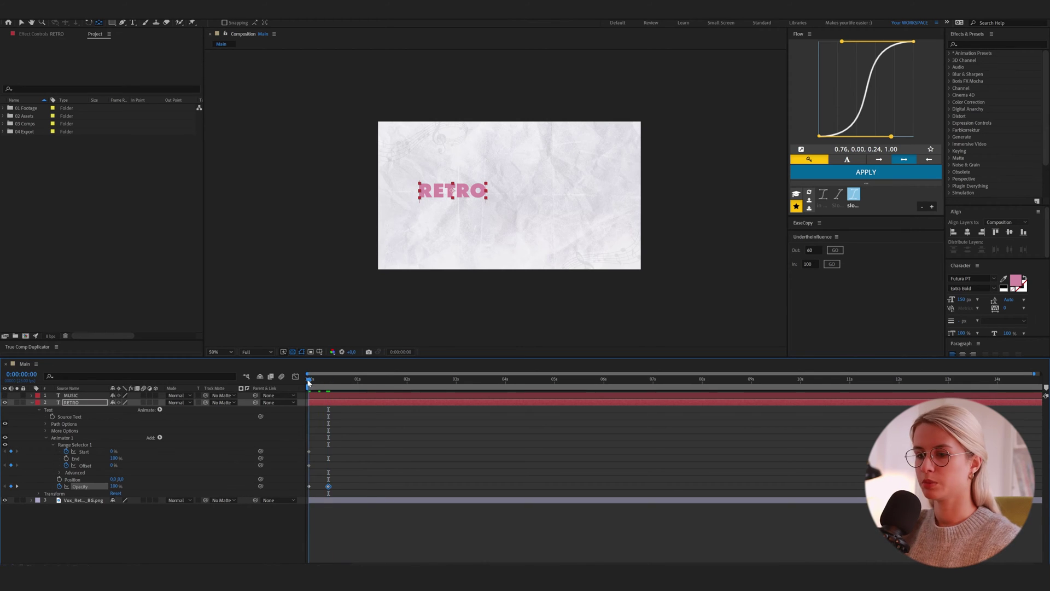
left_click(114, 487)
type("0")
key("Return")
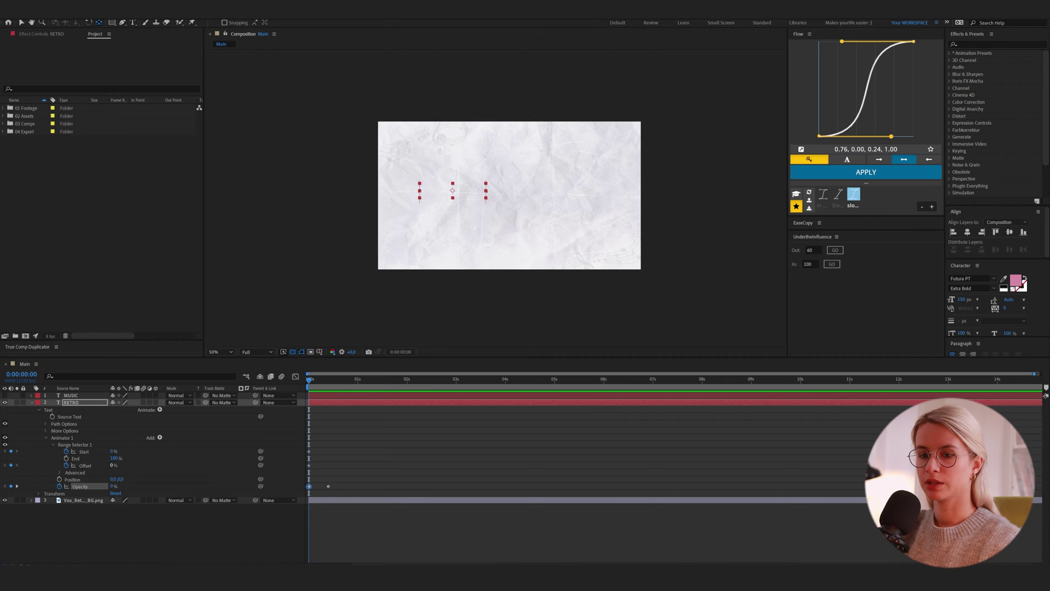
Set the range selector's Offset to 100% at frame 10.
left_click_drag(309, 379, 328, 381)
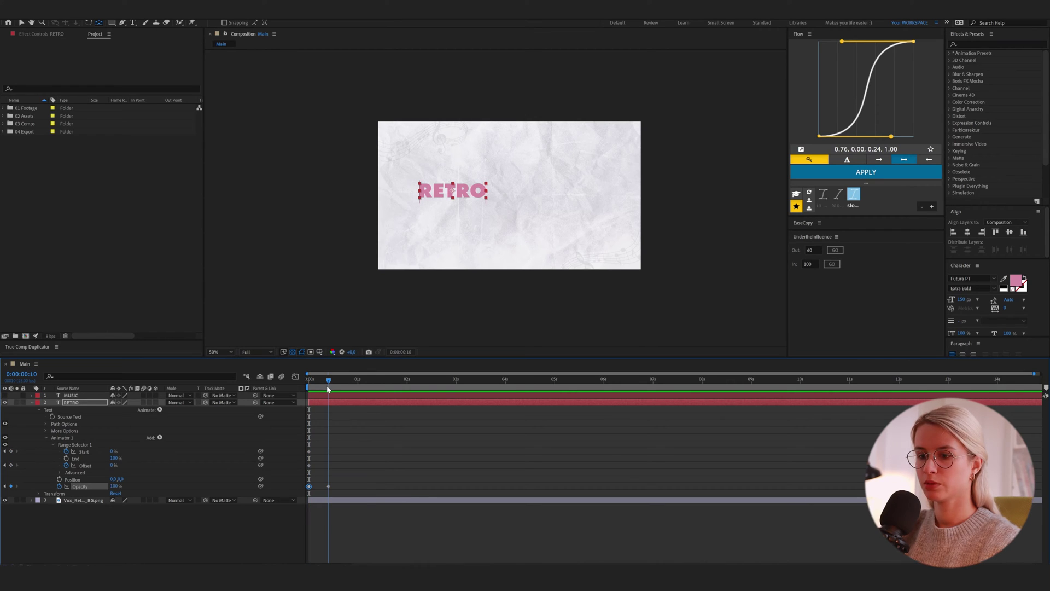
left_click(113, 466)
type("100")
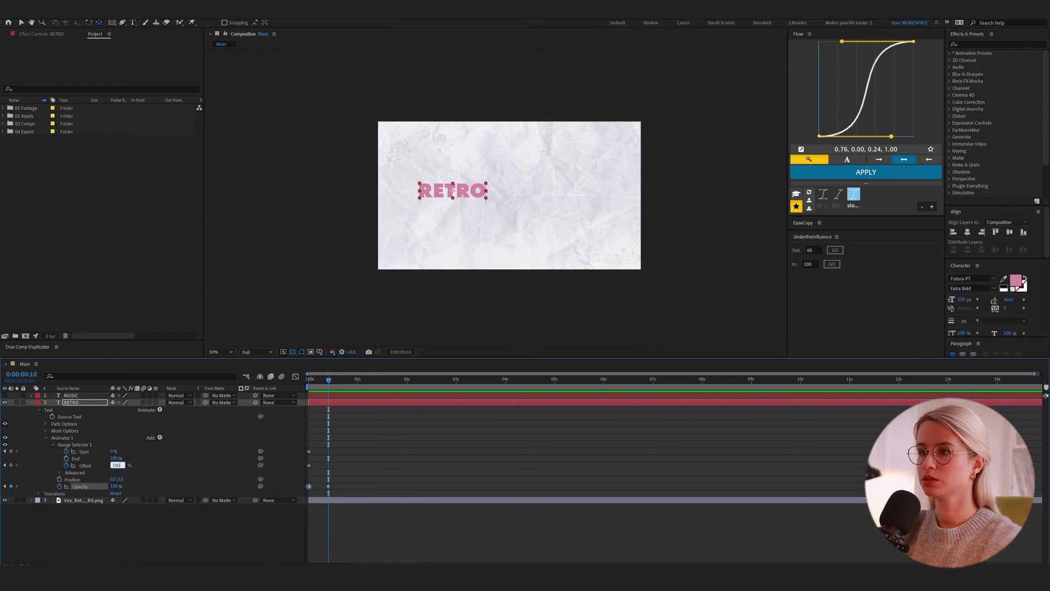
key("Return")
Set the range selector's Start to 15% at the first frame.
left_click_drag(328, 380, 309, 380)
left_click(309, 452)
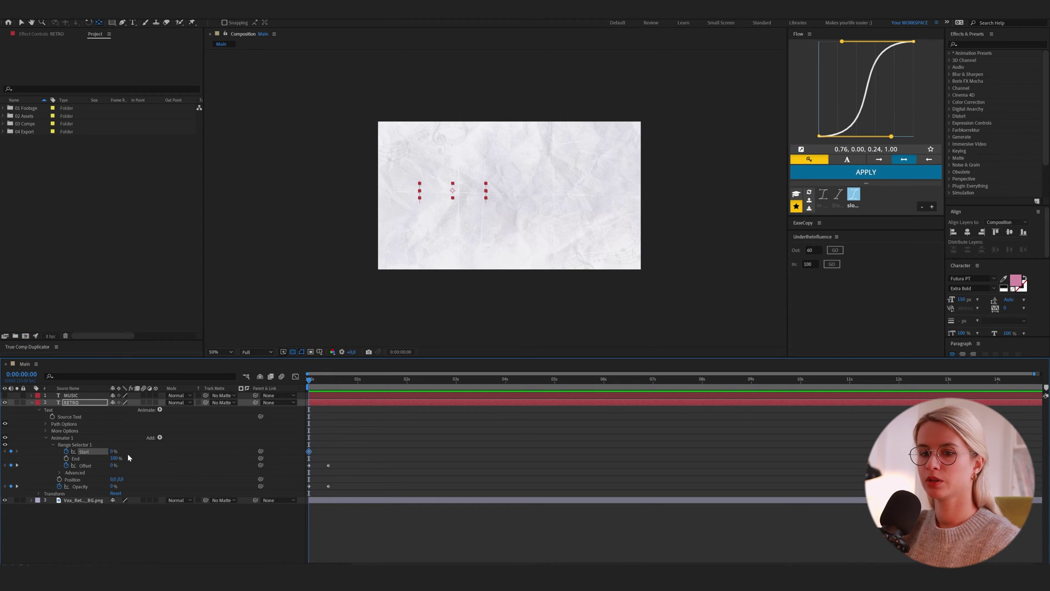
left_click_drag(111, 451, 141, 466)
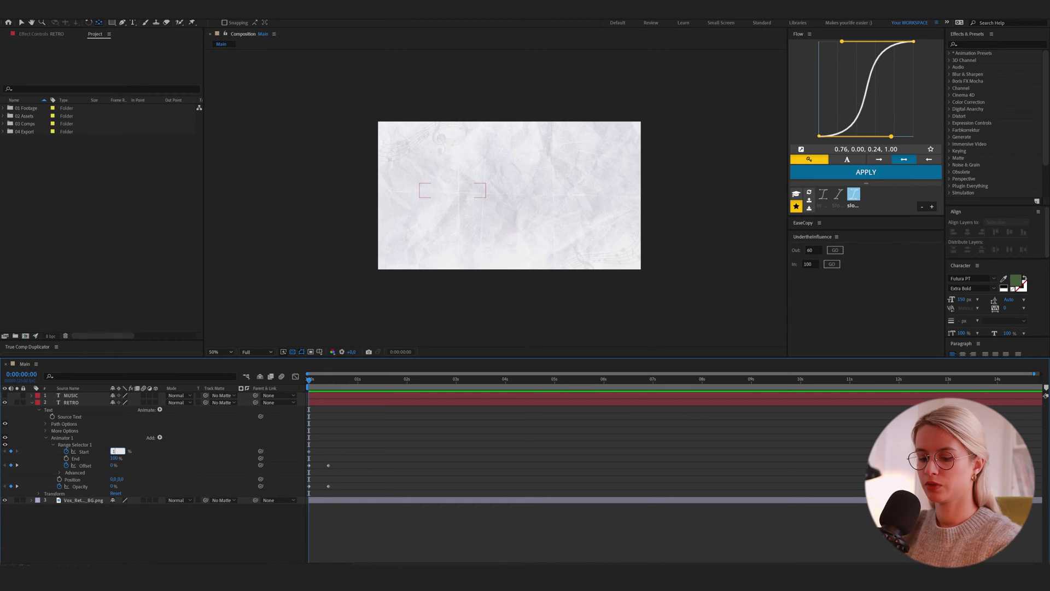
left_click(316, 431)
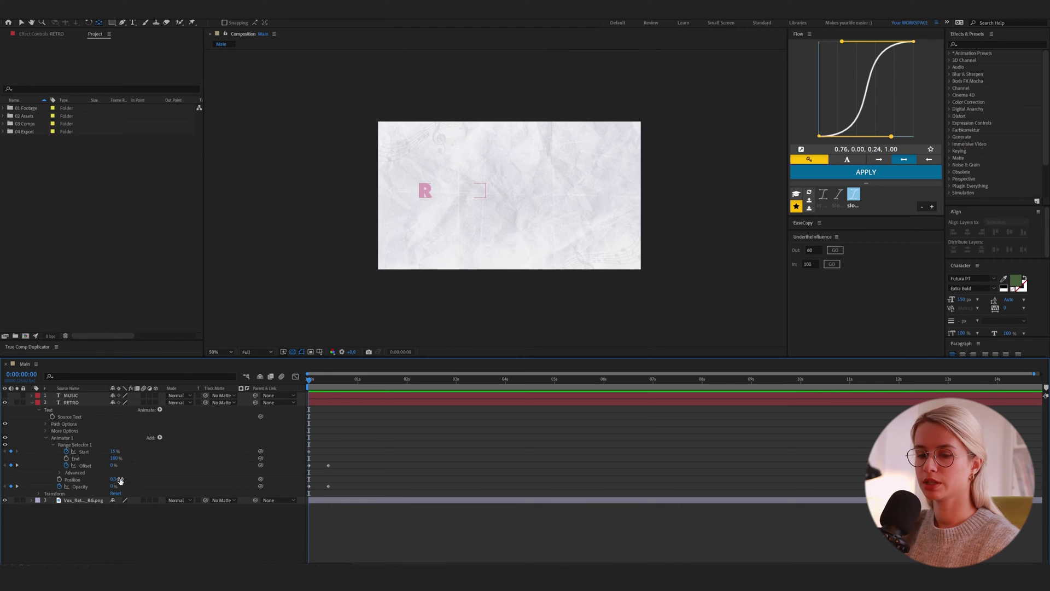
Set the RETRO animator's vertical Position to 47 and collapse the layer's properties.
left_click_drag(121, 480, 215, 487)
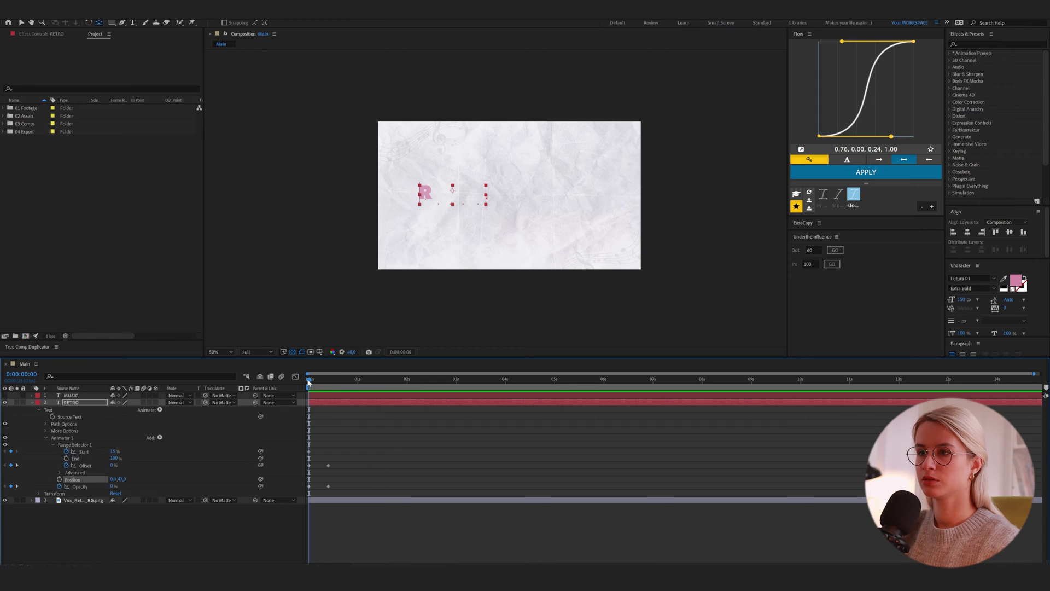
mouse_move(307, 382)
left_mouse_down()
mouse_move(331, 382)
mouse_move(309, 381)
left_mouse_up()
left_click(24, 400)
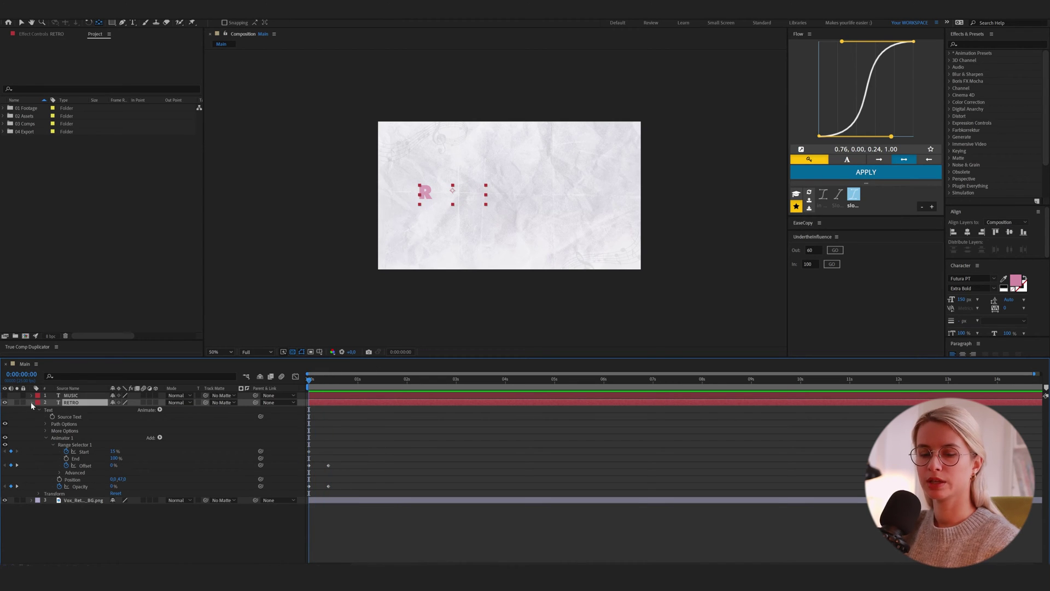
left_click(32, 402)
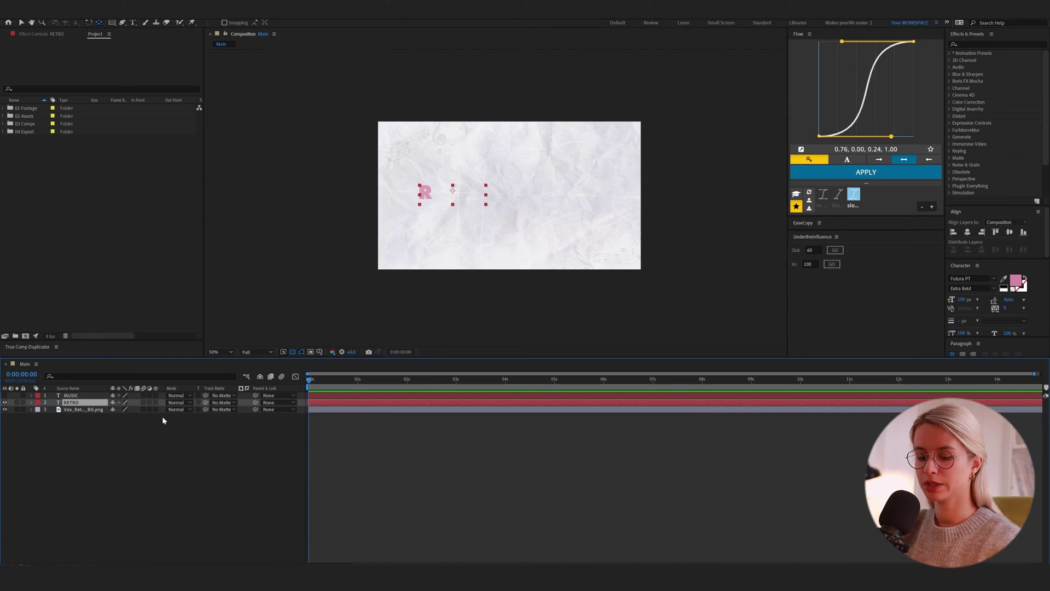
Duplicate the RETRO layer as unfilled text with a pink 4 px outline, and hide the original.
key("ctrl+d")
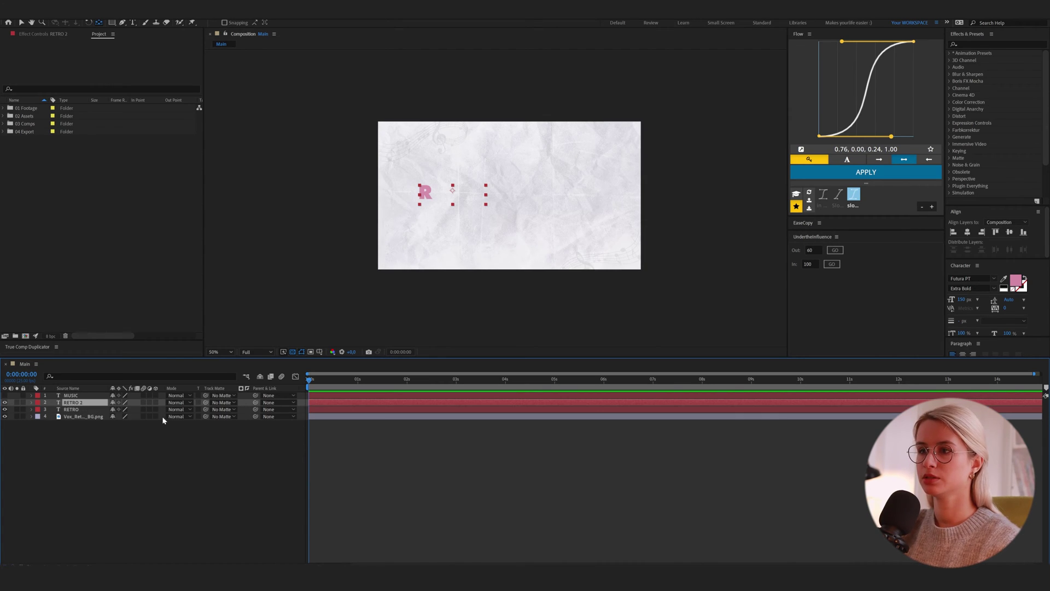
left_click(4, 409)
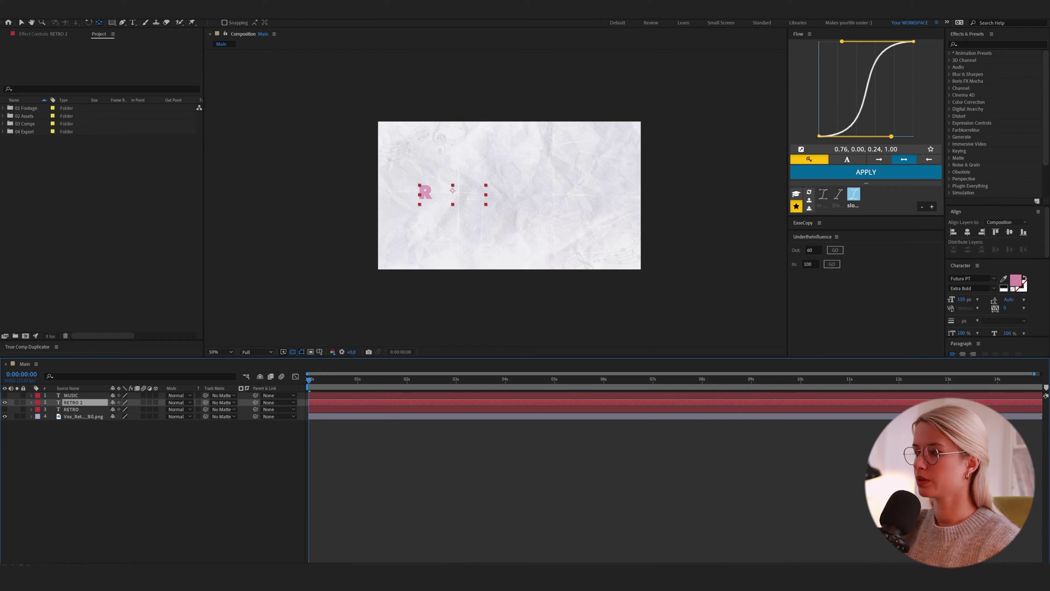
left_click(1025, 276)
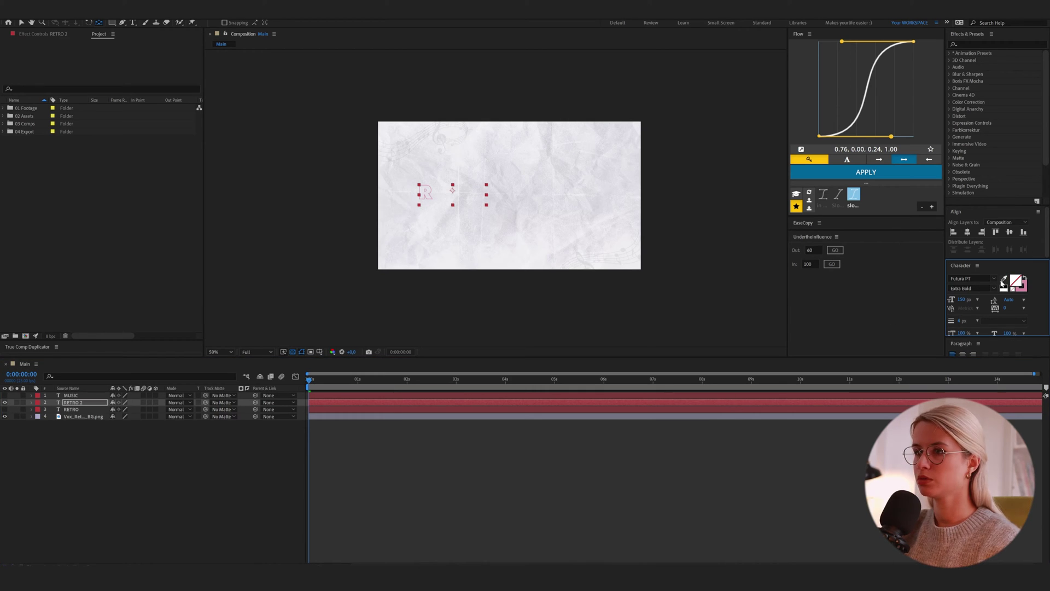
Apply CC RepeTile to the outlined copy and expand it down and up to fill the composition's full height.
left_click(72, 403)
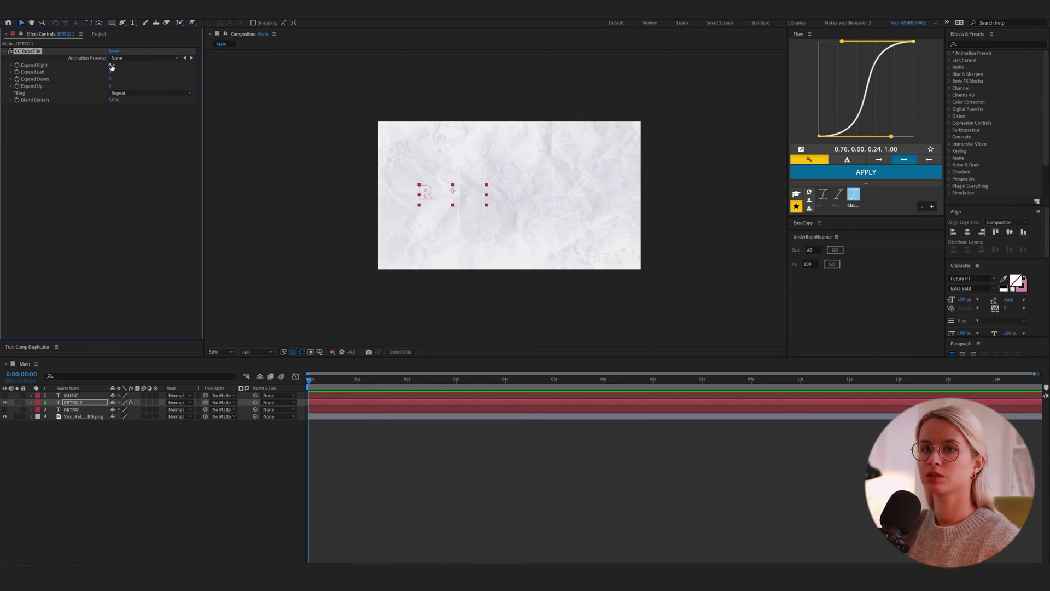
left_click_drag(110, 79, 359, 85)
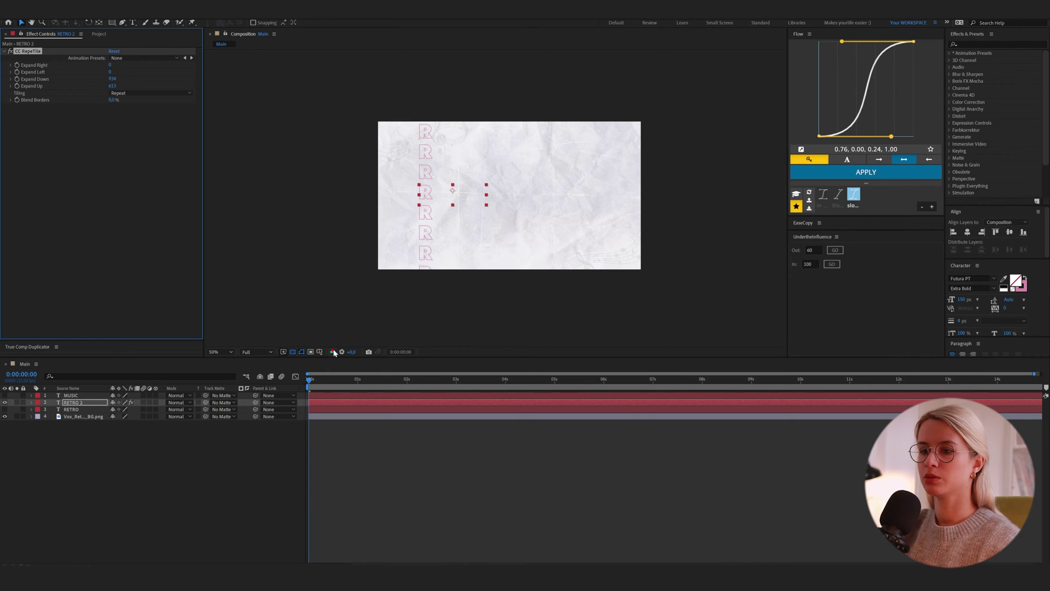
left_click_drag(309, 381, 345, 386)
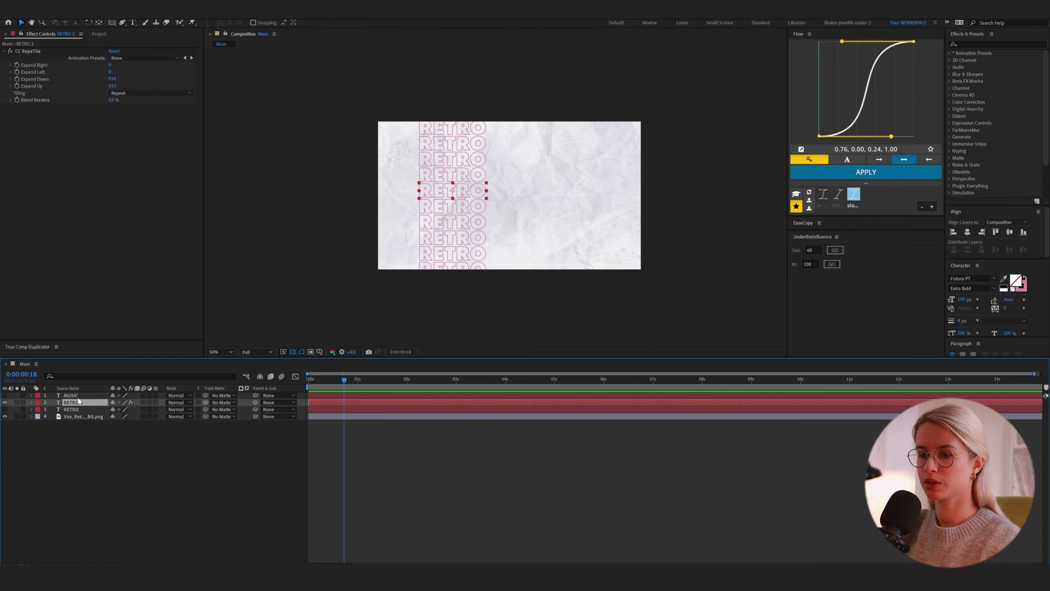
Rename the outlined copy of the RETRO layer to "REtro outlines".
key("Return")
type("REtro outlines")
key("Return")
At frame 0, keyframe the outlined RETRO copy's text animator Position with a vertical value of 75.
key("u")
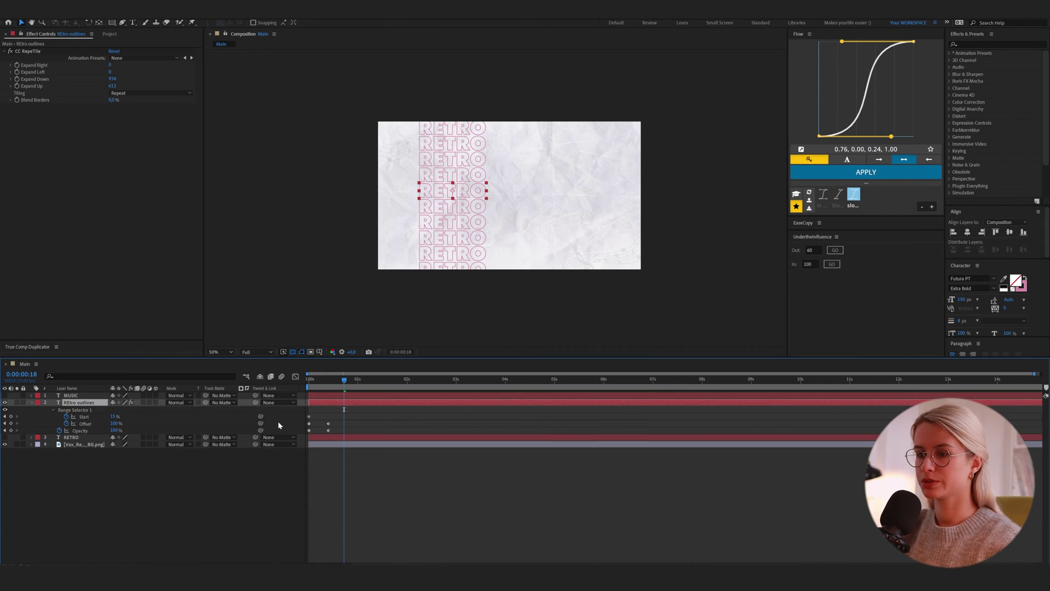
key("Home")
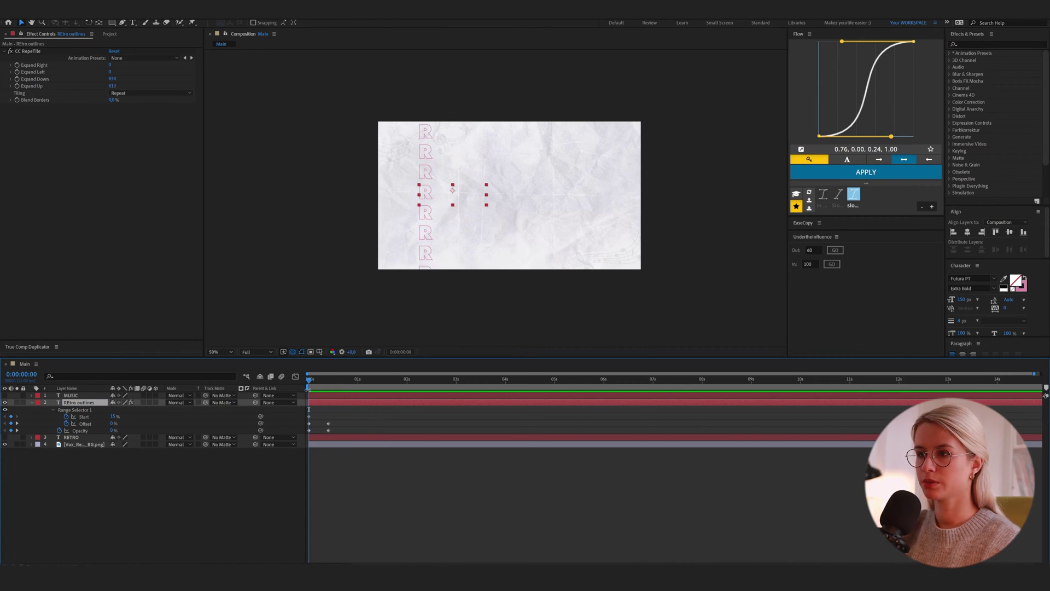
key("u")
key("u")
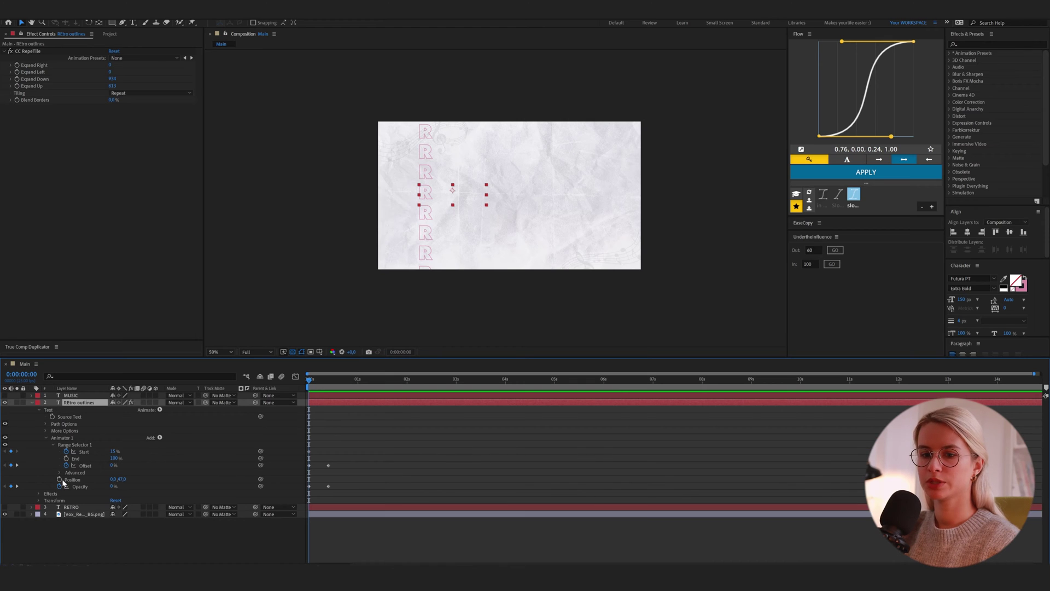
left_click(121, 478)
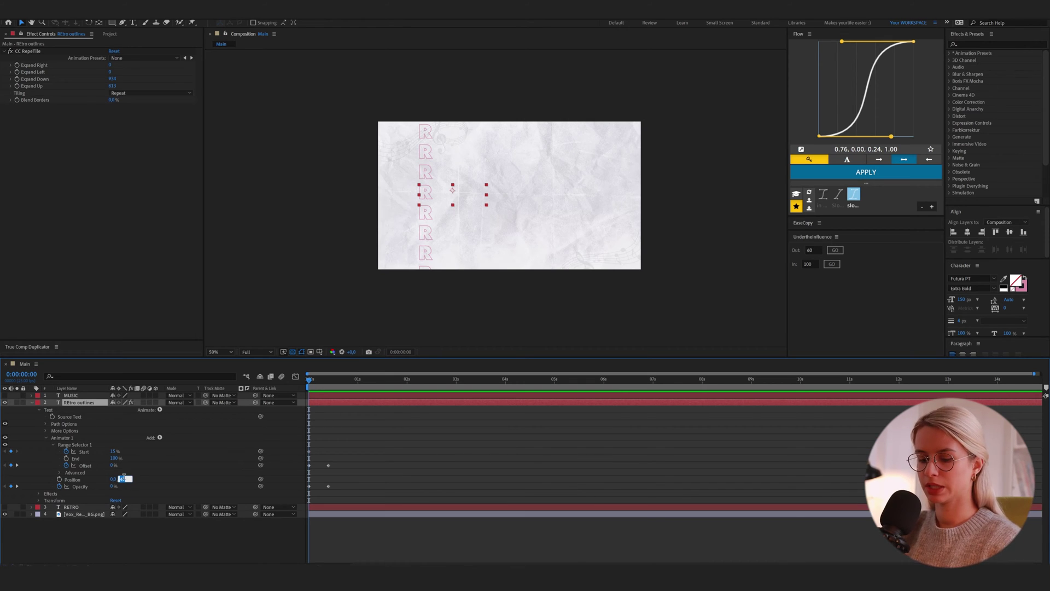
type("75")
left_click(83, 476)
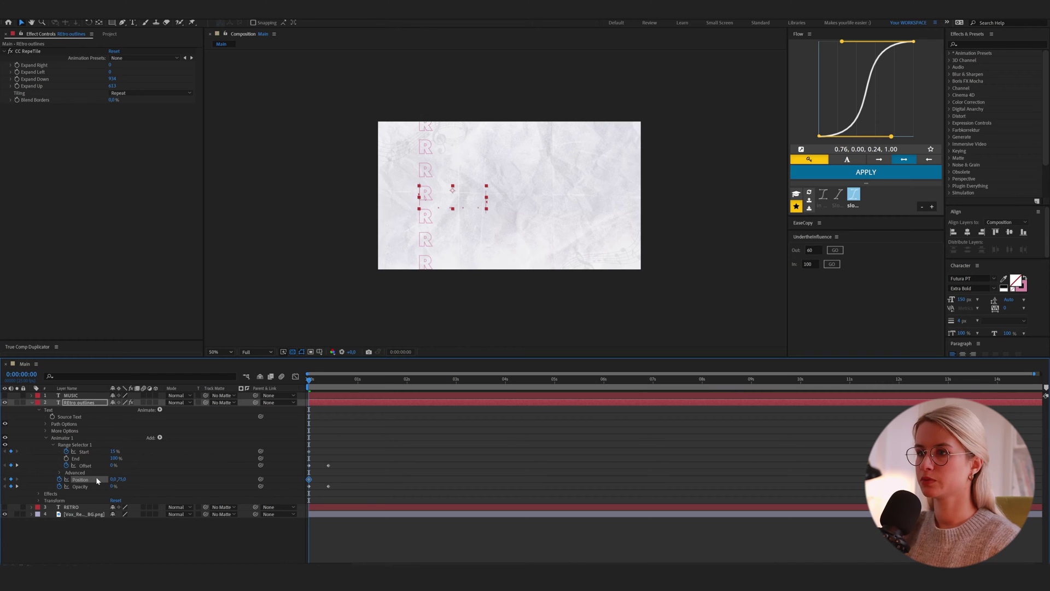
At frame 3, add a Position keyframe with a vertical value of 110 to the outlined copy's animator.
key("space")
key("space")
left_click(121, 479)
type("11")
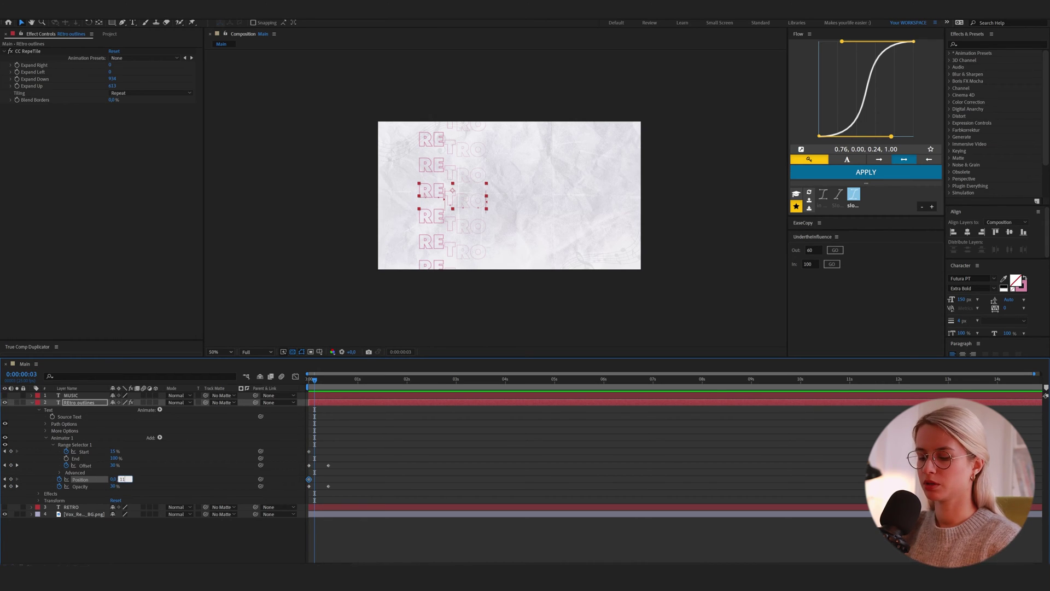
type("0")
key("Return")
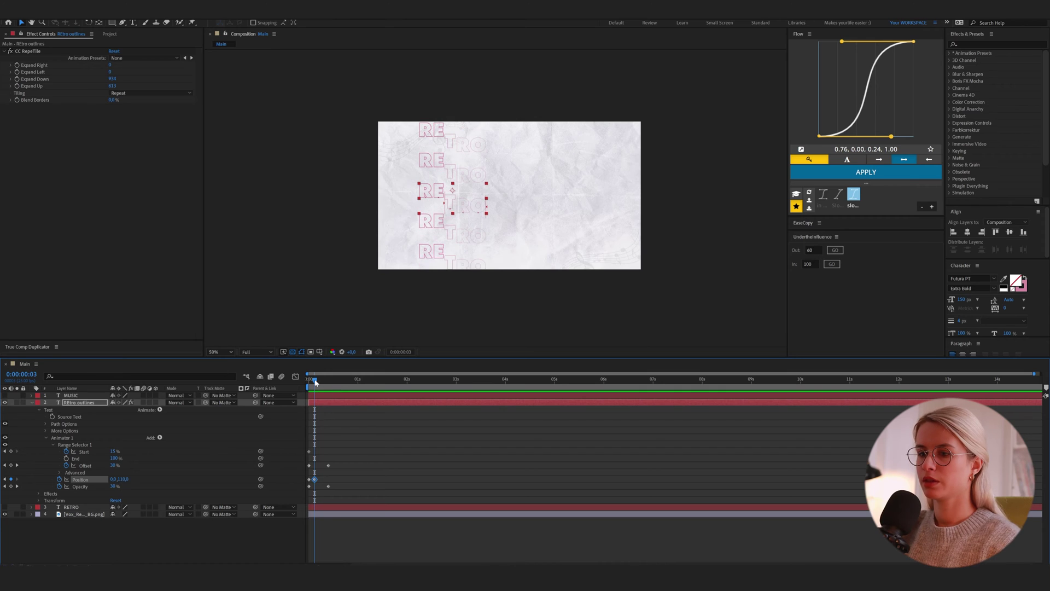
Keyframe the outlined copy's vertical Position at 47 on frame 9 and collapse the layer's properties.
left_click_drag(314, 381, 329, 382)
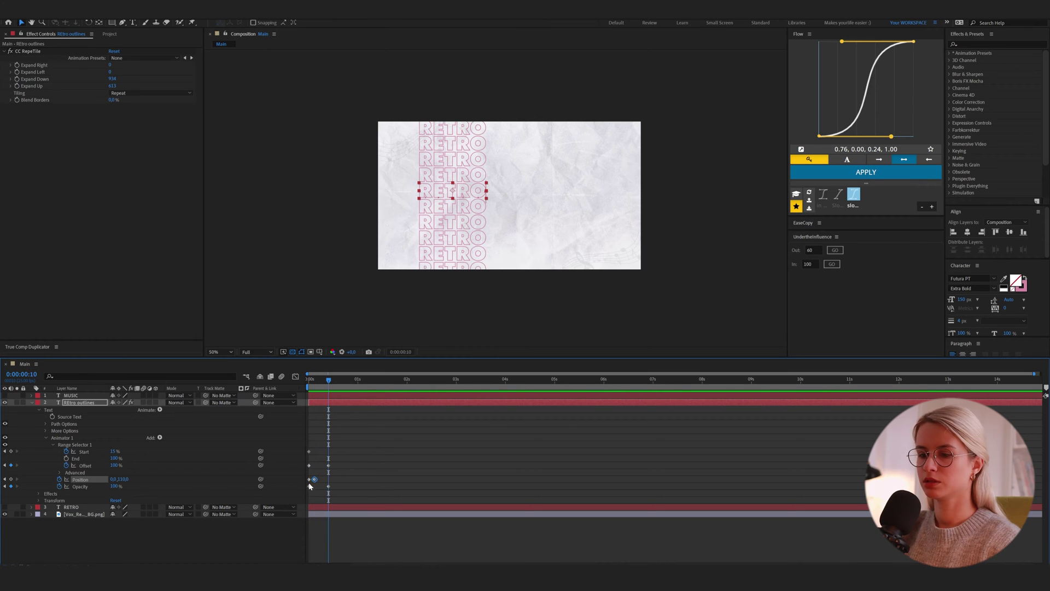
left_click(122, 479)
type("4")
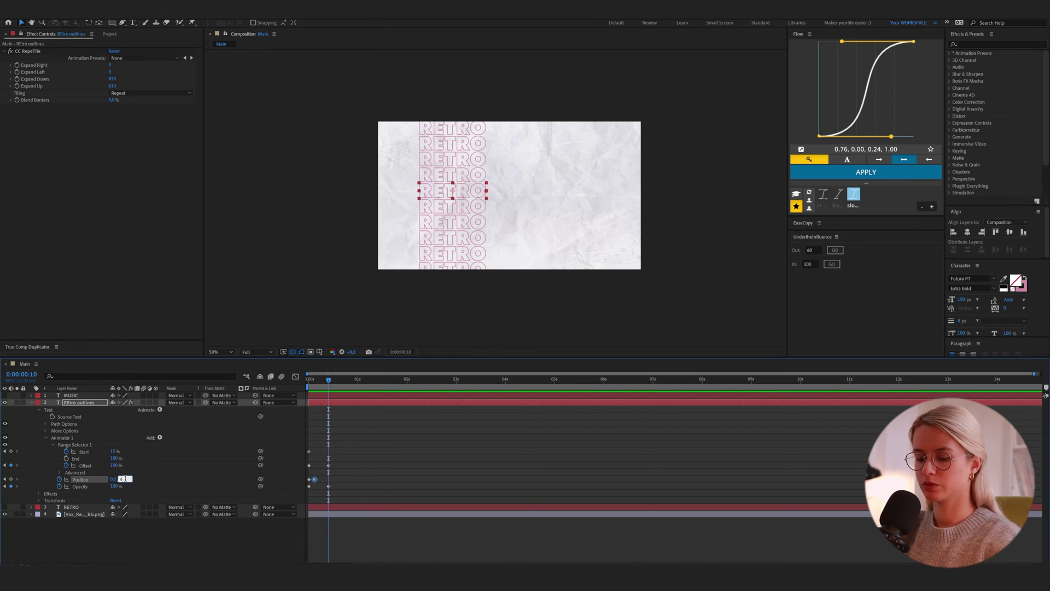
type("7")
key("Return")
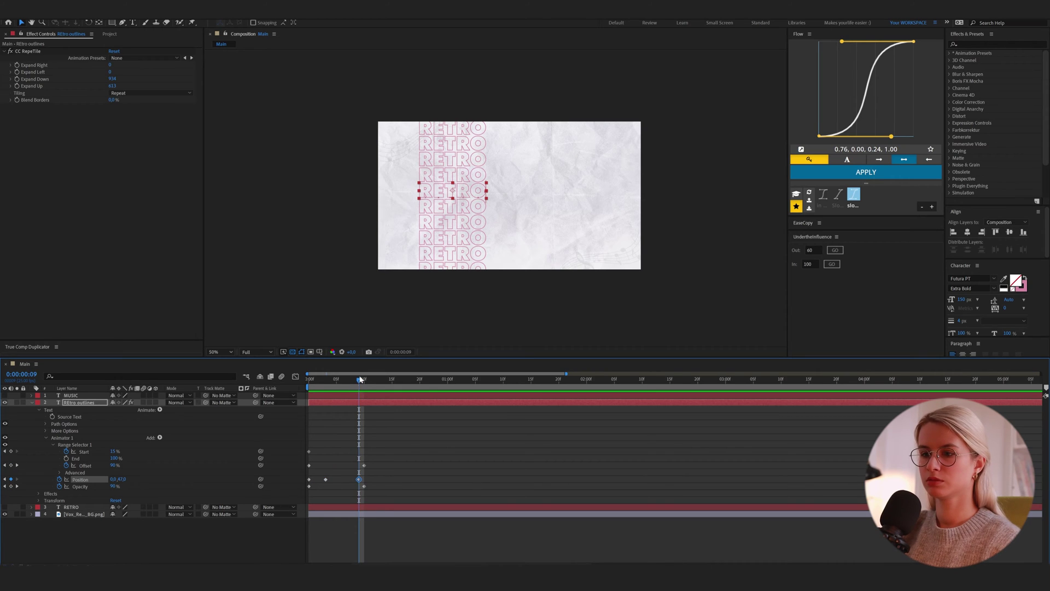
left_click_drag(361, 379, 365, 404)
left_click(31, 402)
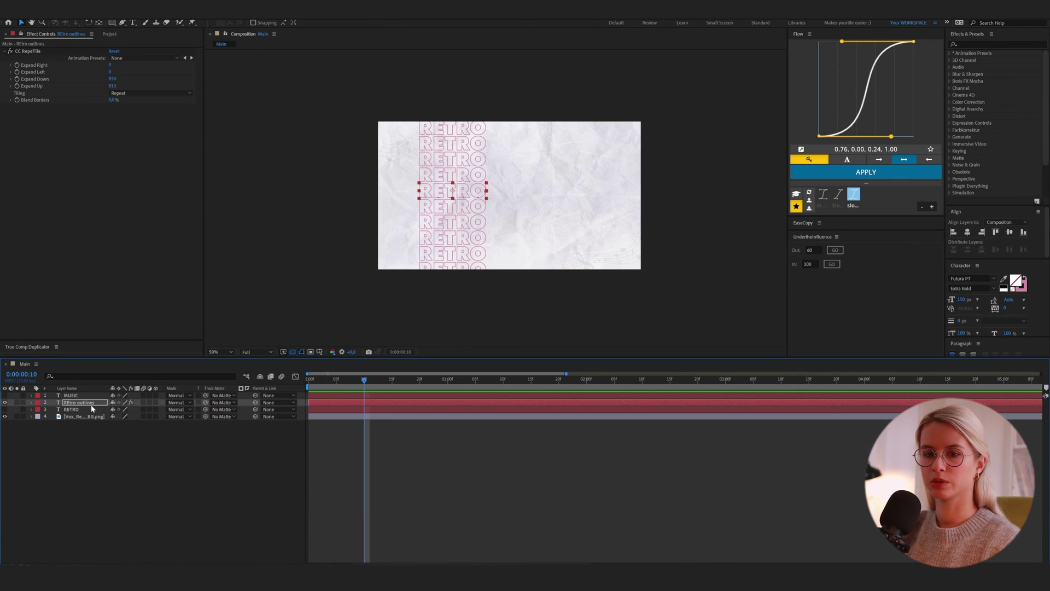
Turn the filled RETRO layer's visibility back on and preview it together with the repeated outlines from the start.
left_click(92, 408)
left_click(5, 410)
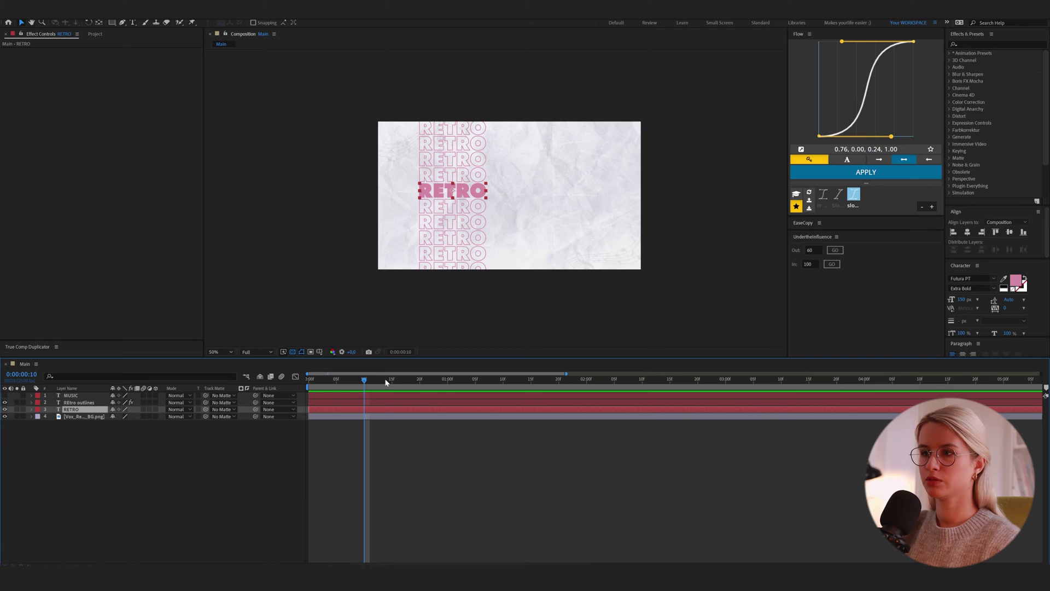
left_click_drag(365, 381, 305, 384)
key("space")
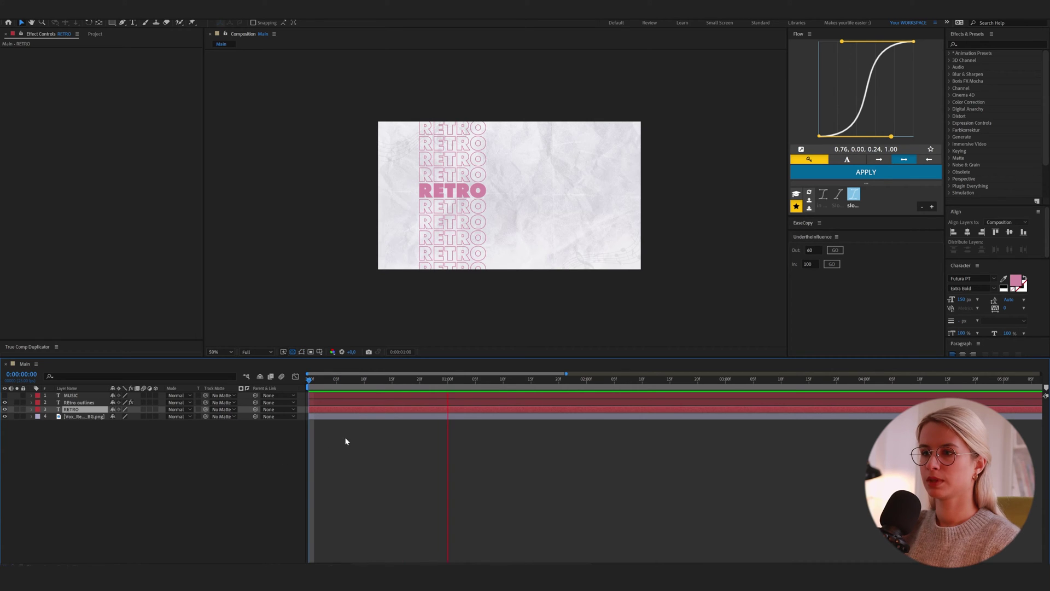
key("space")
scroll(468, 202, "up", 2)
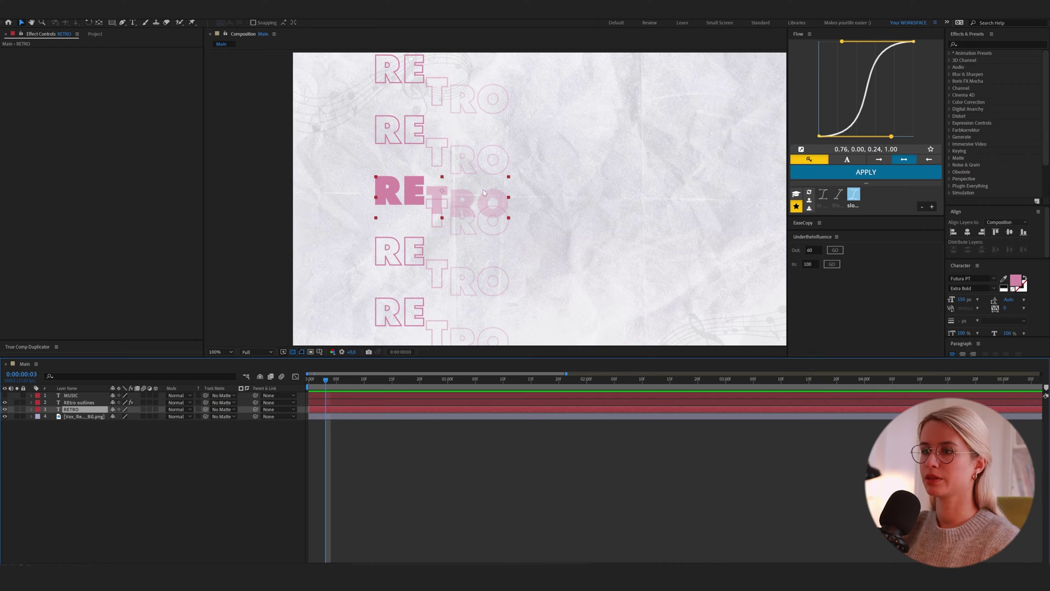
left_click(144, 438)
Duplicate the REtro outlines layer, remove CC RepeTile from the duplicate, and hide the original outlines and filled RETRO layers.
left_click(87, 403)
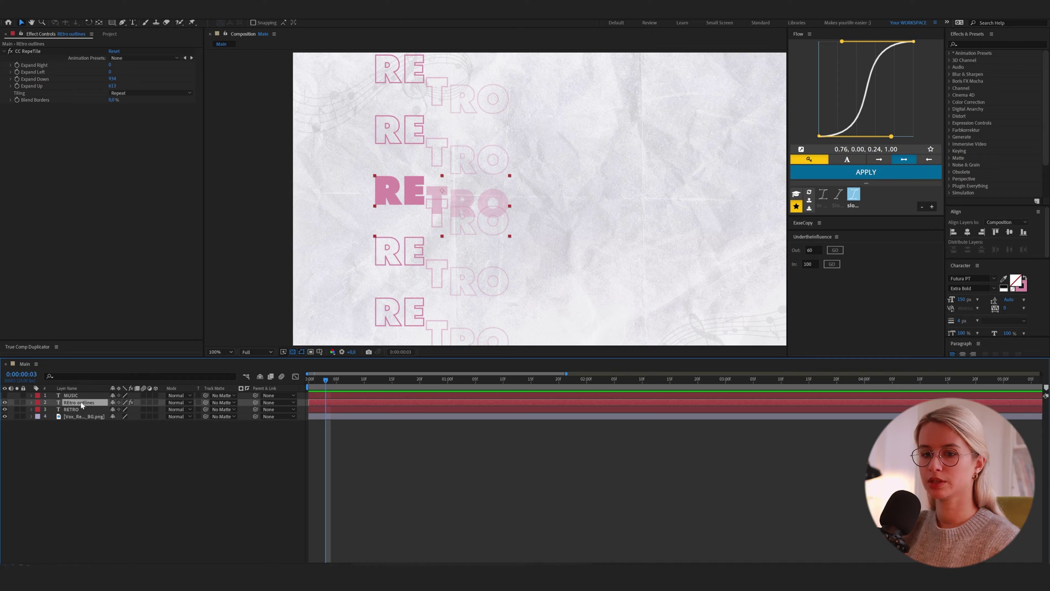
key("ctrl+d")
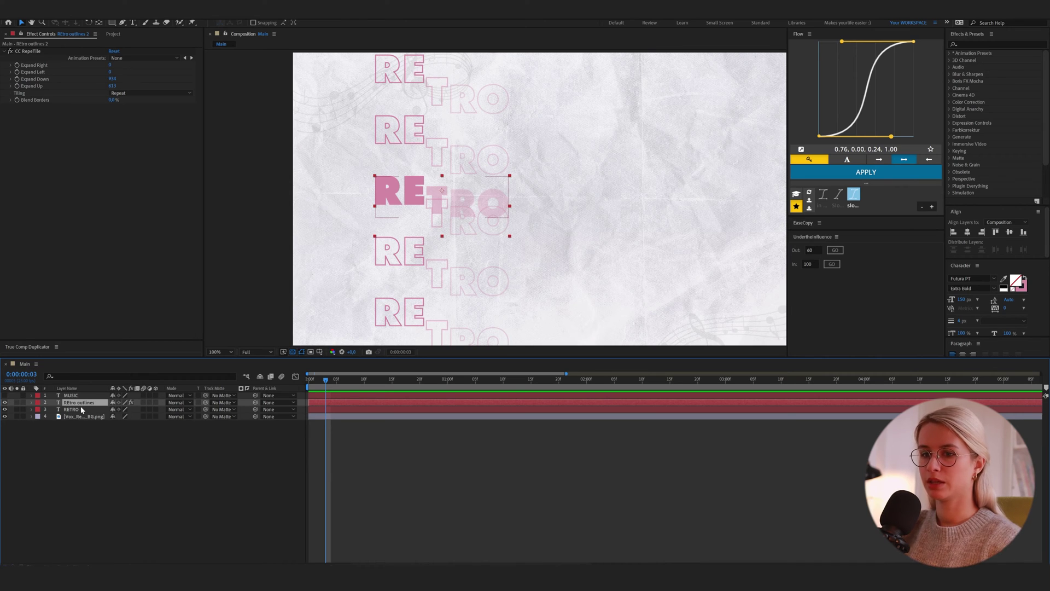
left_click(28, 51)
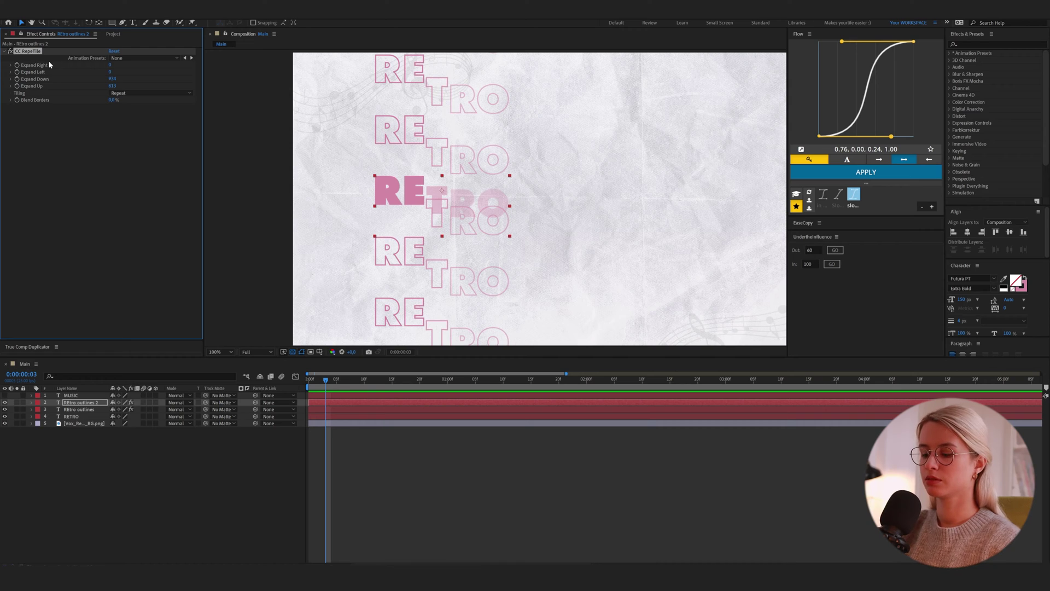
key("Delete")
left_click(3, 419)
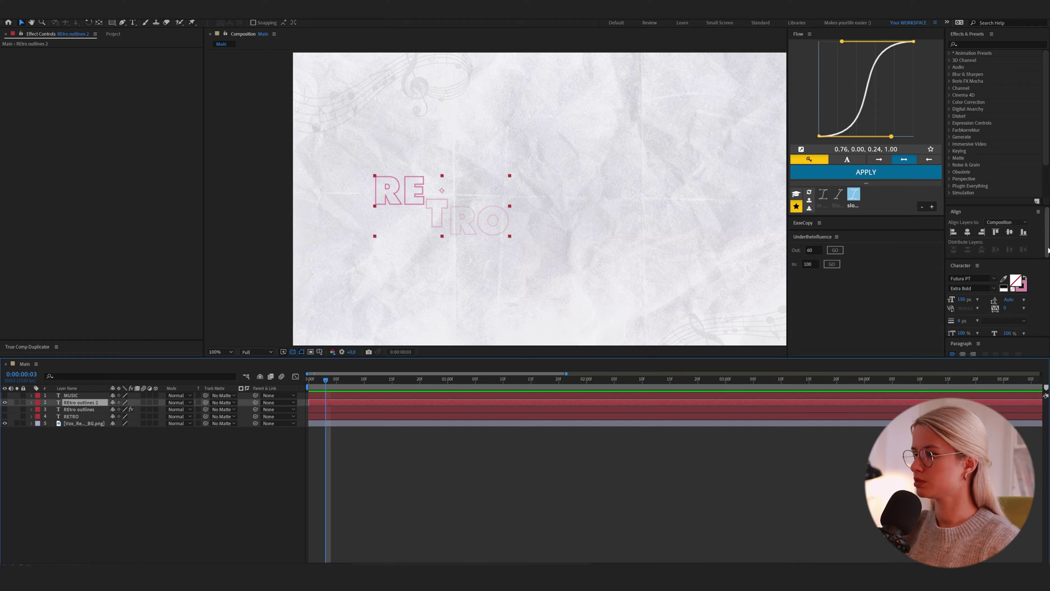
Set the duplicated outline text's stroke width to 6 px.
left_click(959, 321)
type("6")
key("Return")
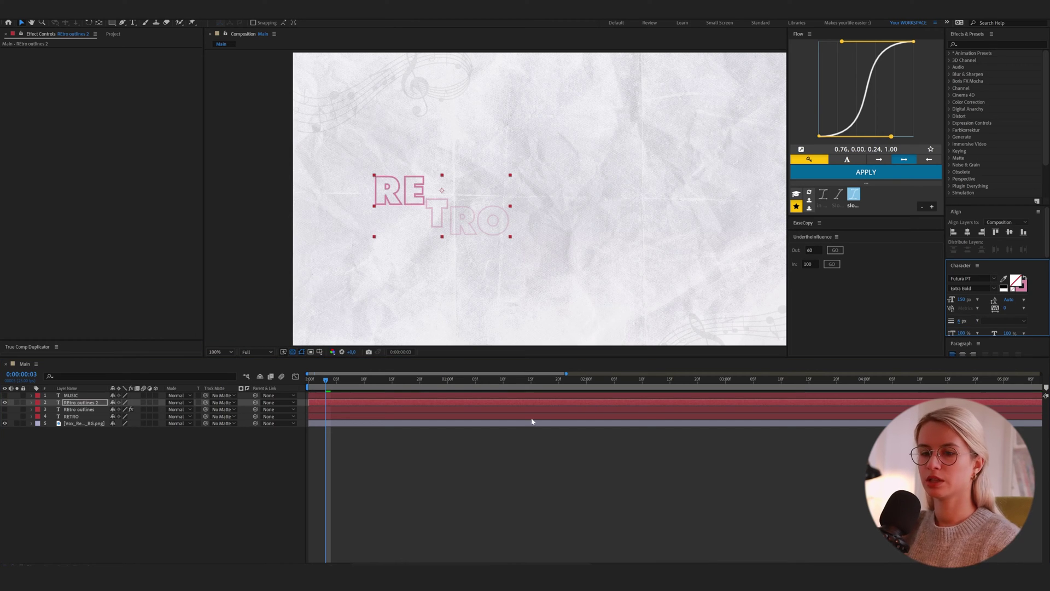
Show the repeated REtro outlines layer instead of its duplicate and set its stroke width to 2 px.
left_click(85, 403)
left_click(76, 410)
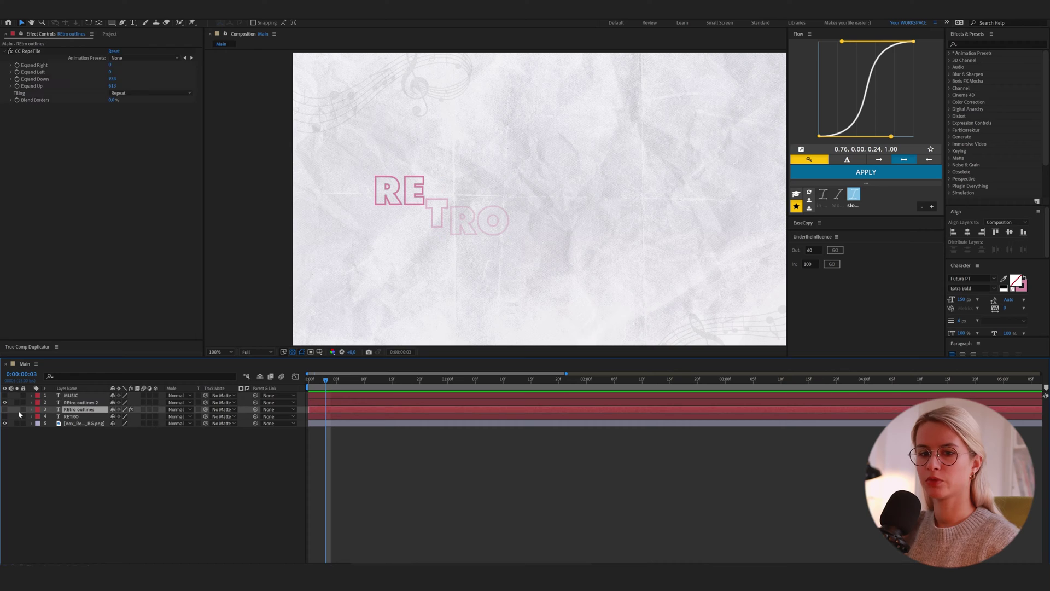
left_click(5, 409)
left_click(5, 402)
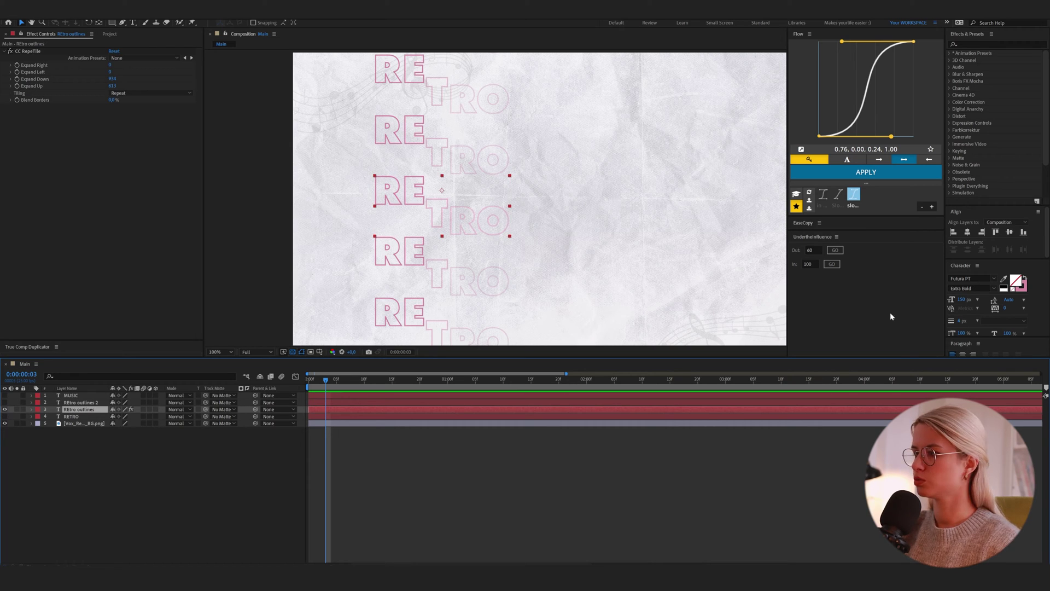
left_click(959, 320)
type("2")
key("Return")
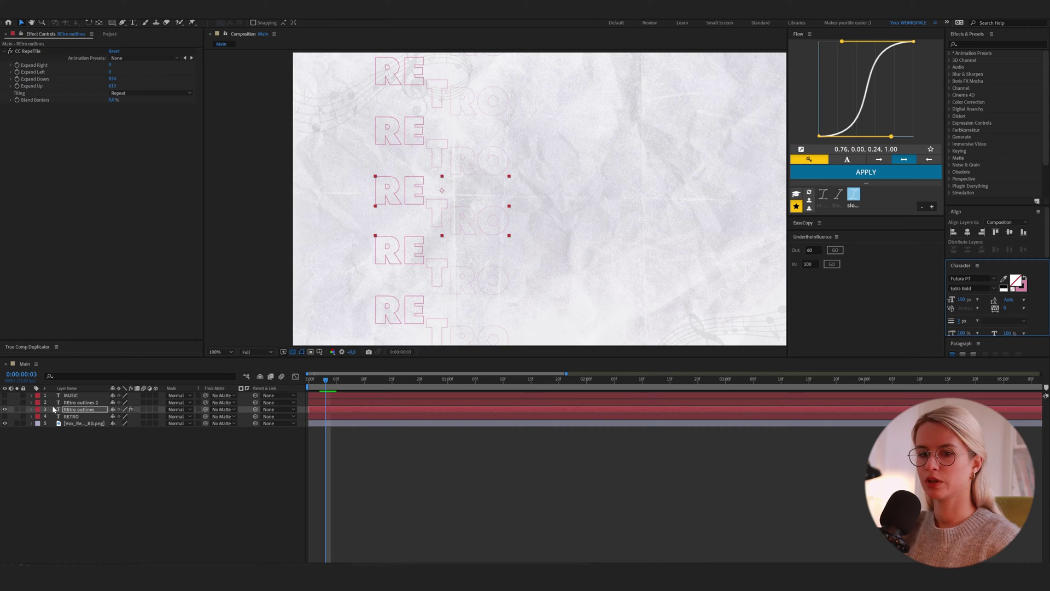
Set the stroke width of the unrepeated duplicate outline text to 8 px.
left_click(80, 403)
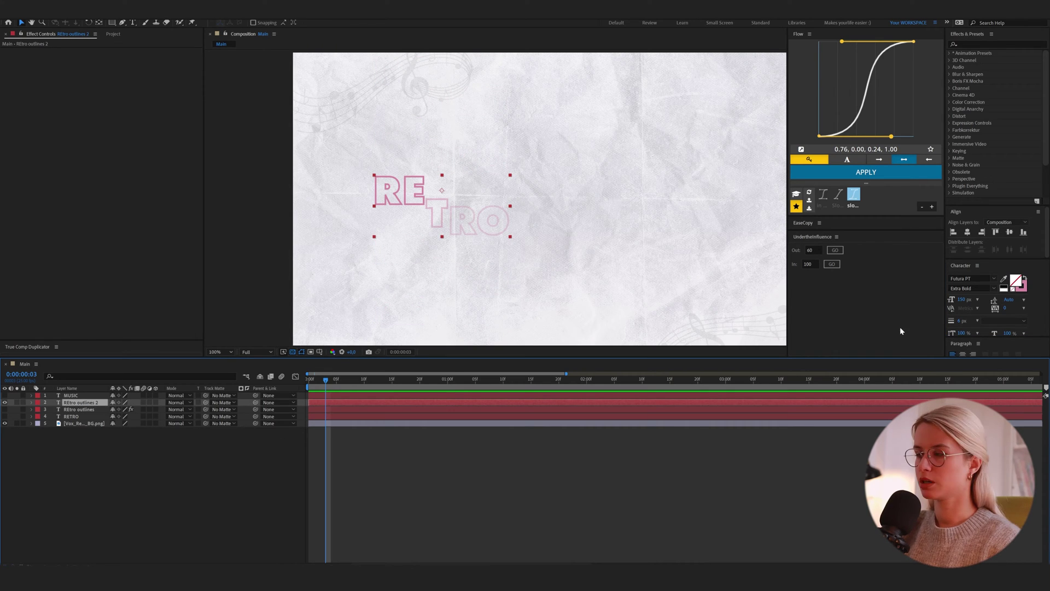
left_click(959, 323)
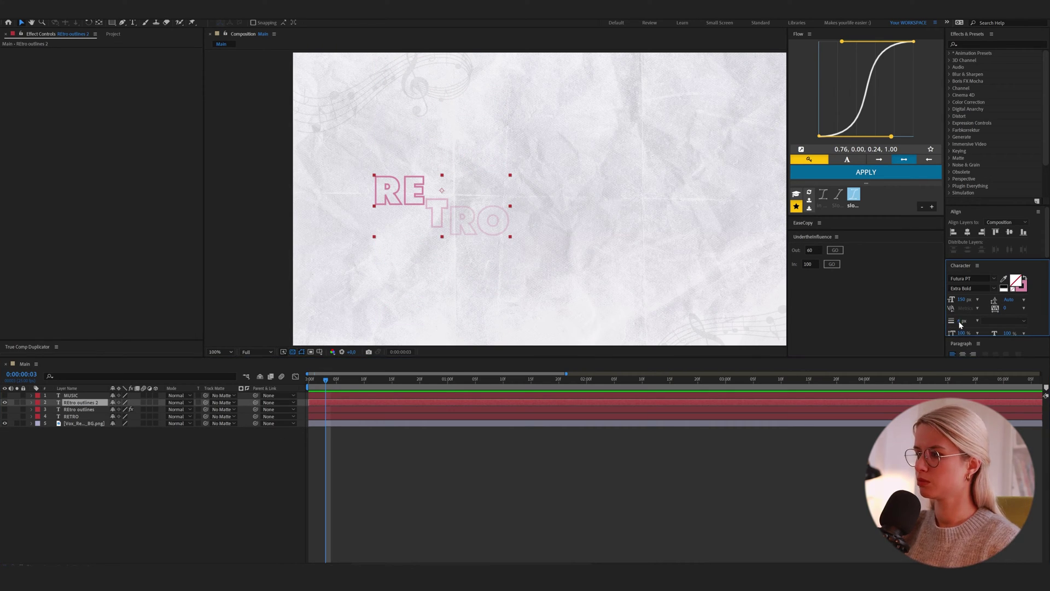
type("8")
key("Return")
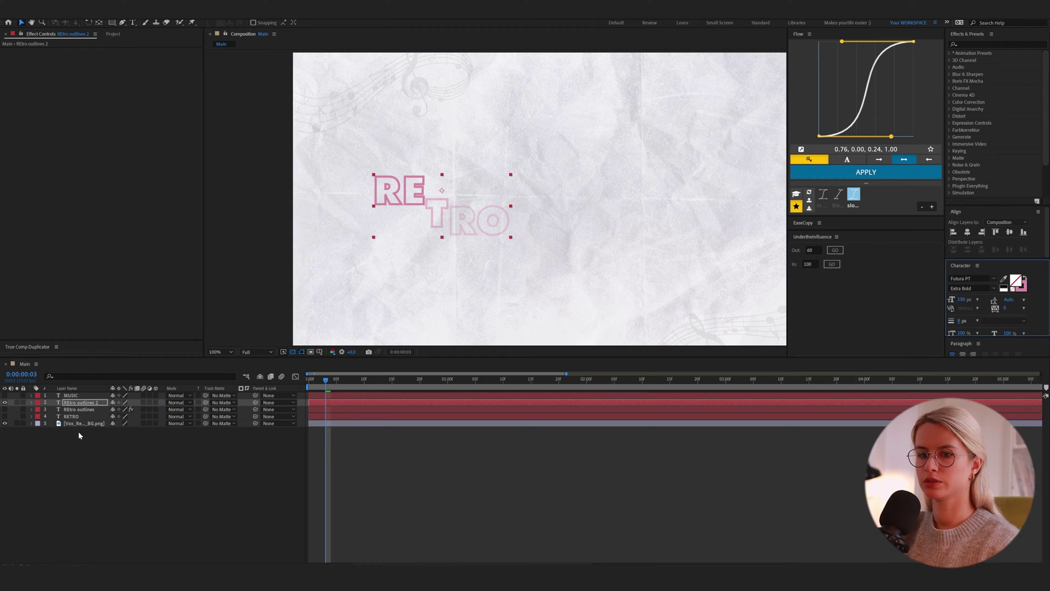
Show the repeated REtro outlines layer and use the REtro outlines 2 layer as its inverted track matte.
left_click(79, 409)
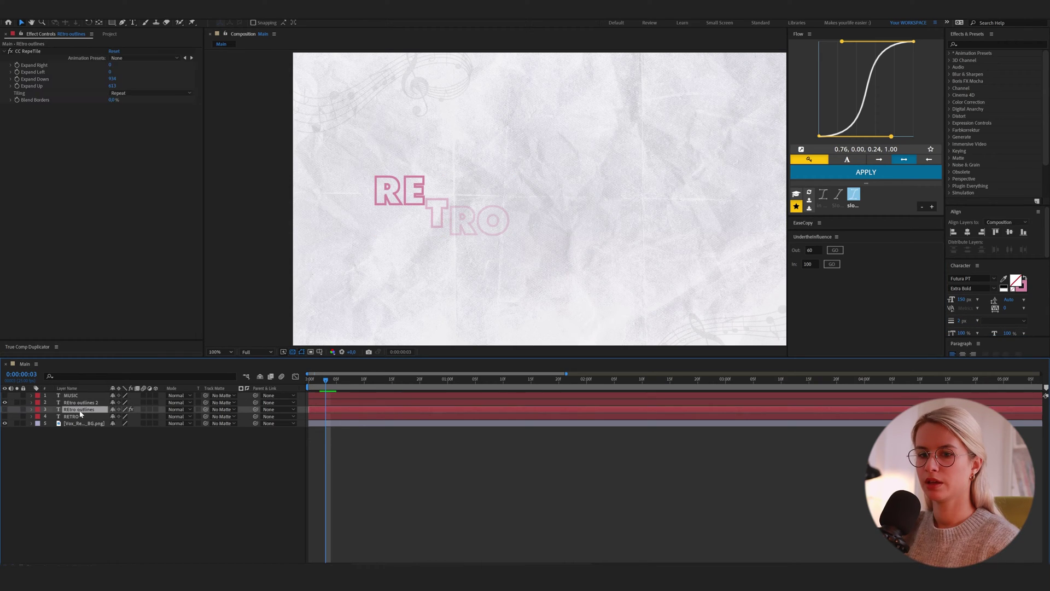
left_click(5, 409)
left_click_drag(205, 409, 87, 405)
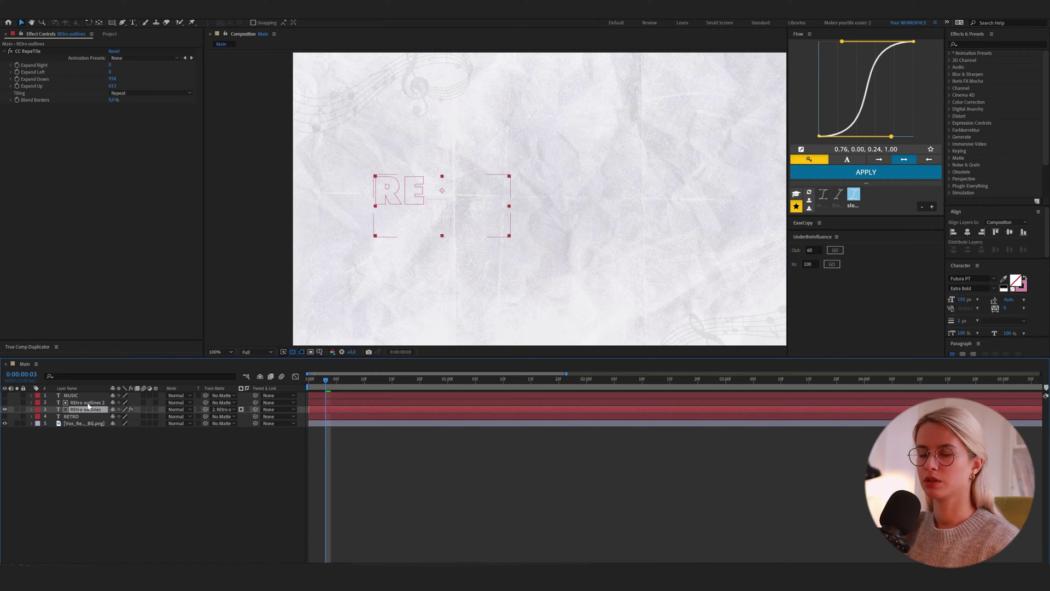
left_click(246, 409)
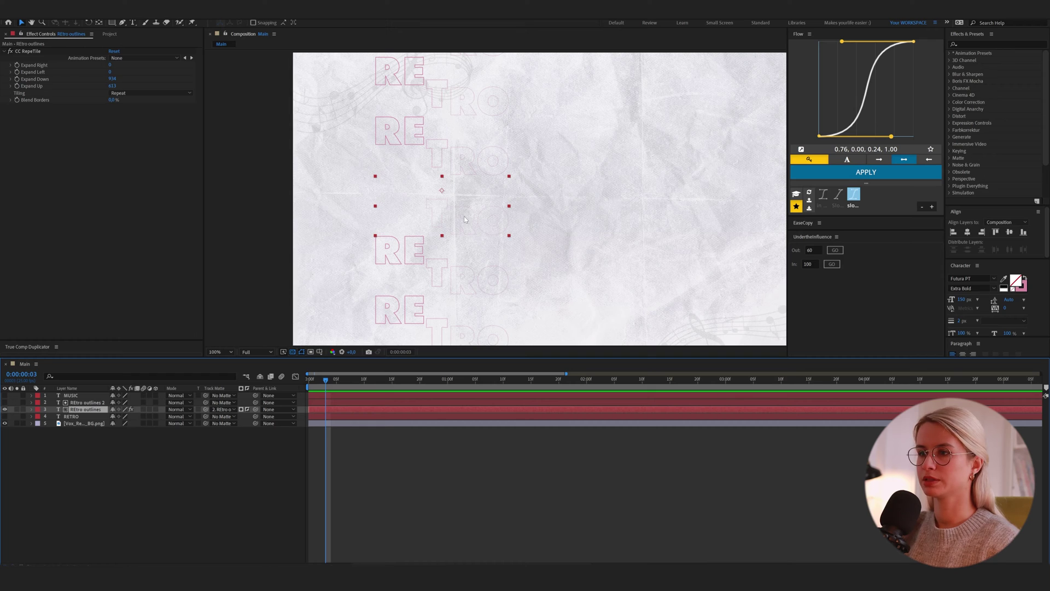
Remove the Opacity keyframes from the REtro outlines 2 matte layer.
left_click(88, 403)
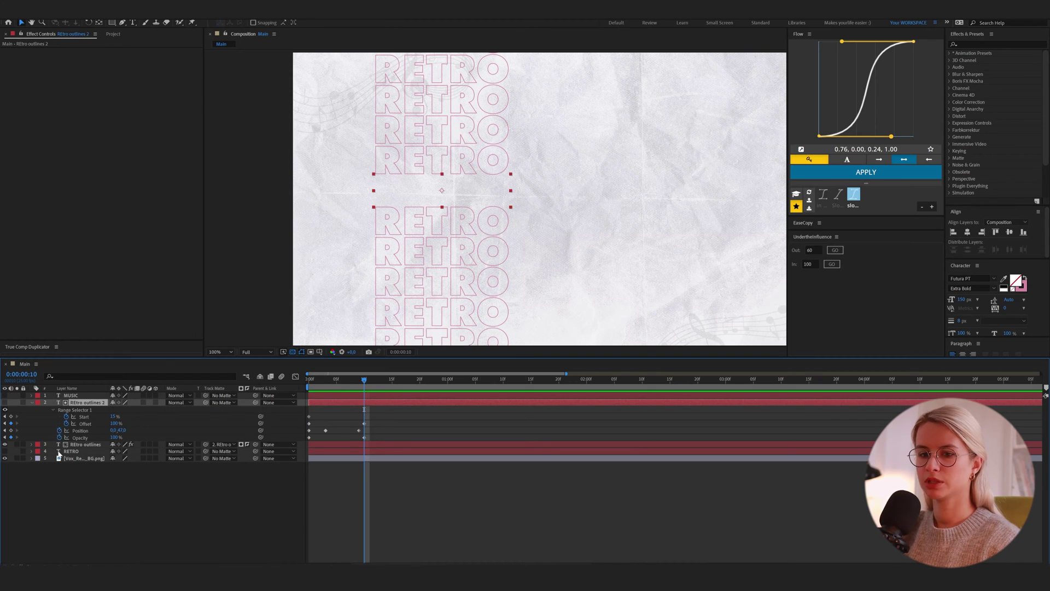
left_click(77, 438)
key("Delete")
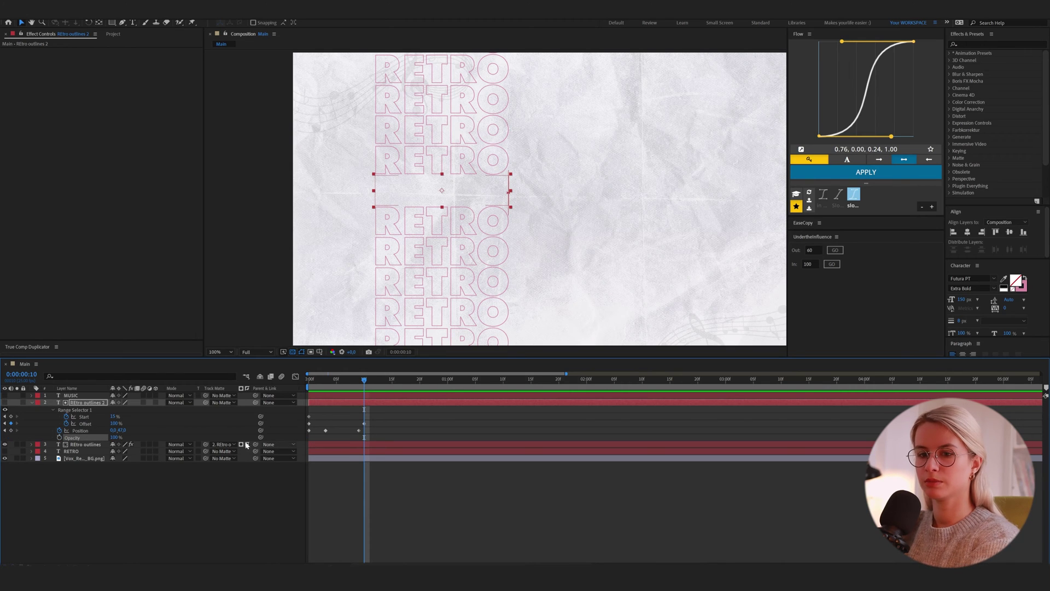
Show the filled RETRO layer inside the matted outlines and preview the complete animation from frame 0.
key("Page_Up")
key("Page_Up")
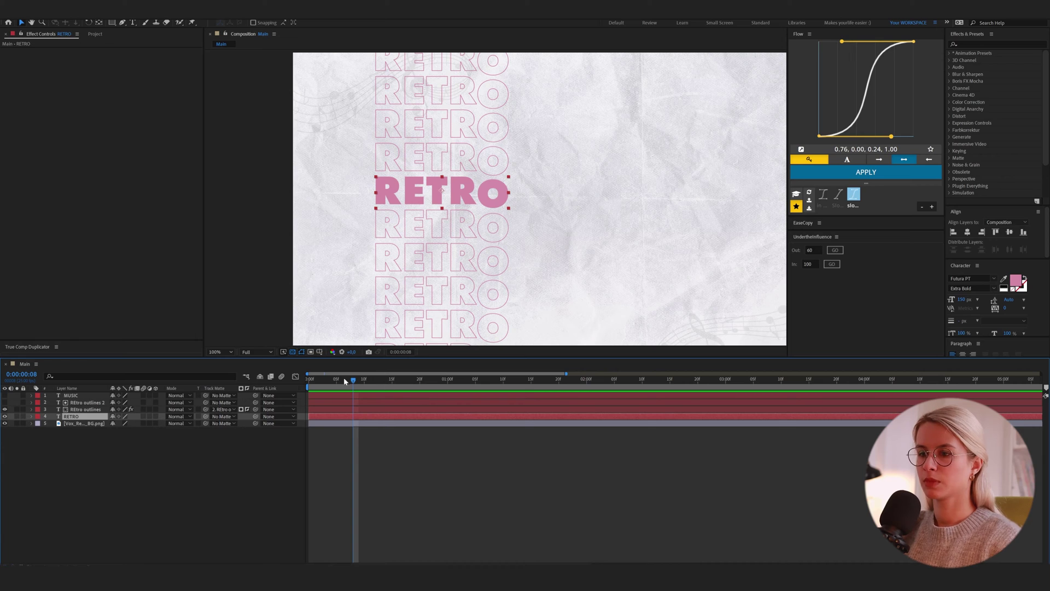
left_click_drag(345, 382, 309, 381)
scroll(525, 168, "down", 2)
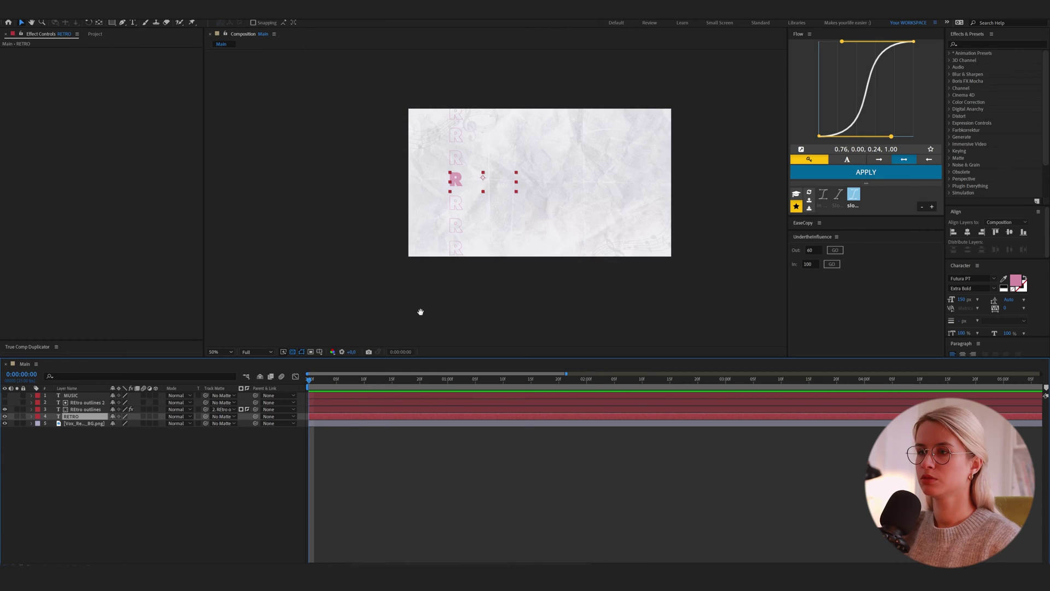
key("space")
key("space")
scroll(319, 404, "up", 1)
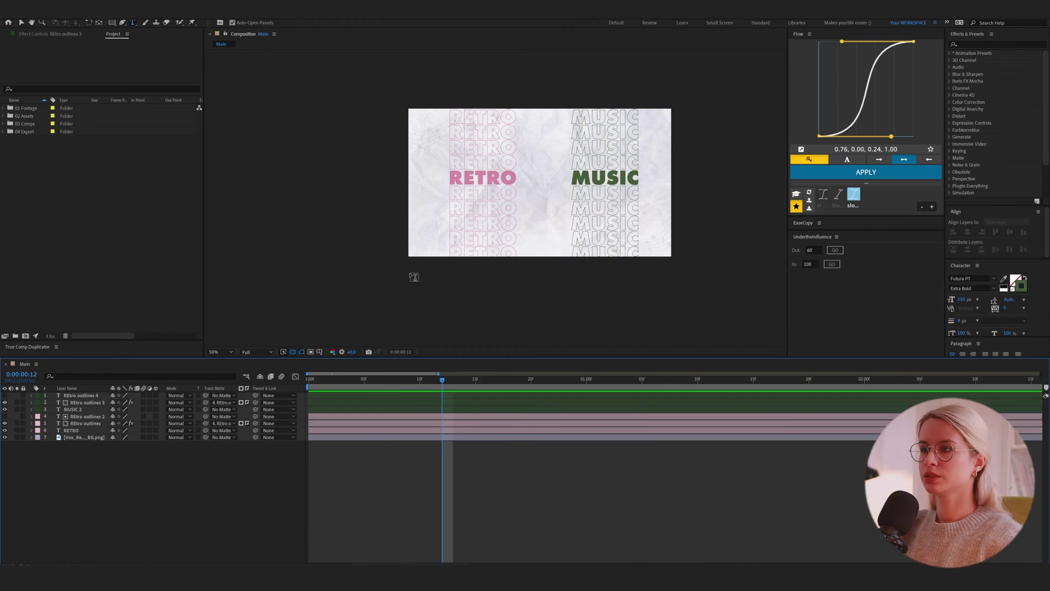
Pre-compose the three RETRO layers as RETRO_title and the three MUSIC layers as MUSIC_title.
left_click(79, 431)
left_click(85, 418, "shift")
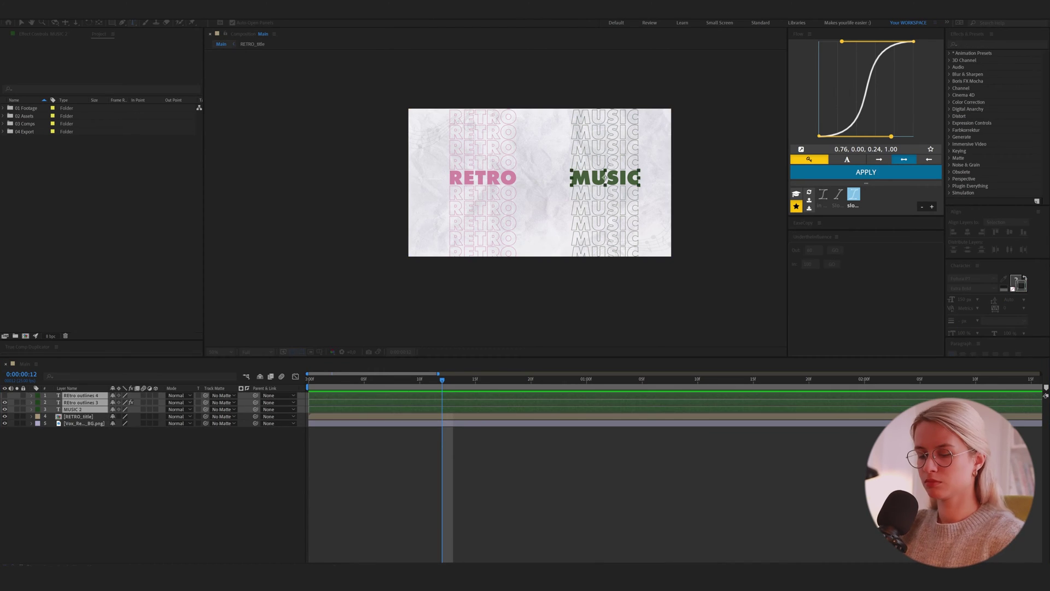
key("Return")
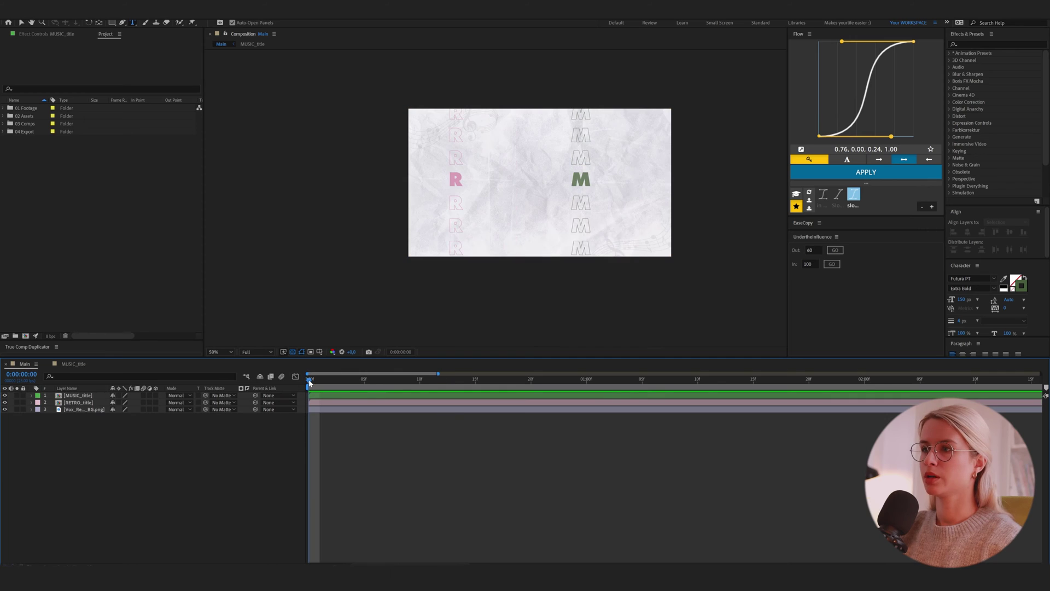
Add Position keyframes to the MUSIC_title and RETRO_title layers and place them at frame 3.
left_click_drag(309, 382, 353, 386)
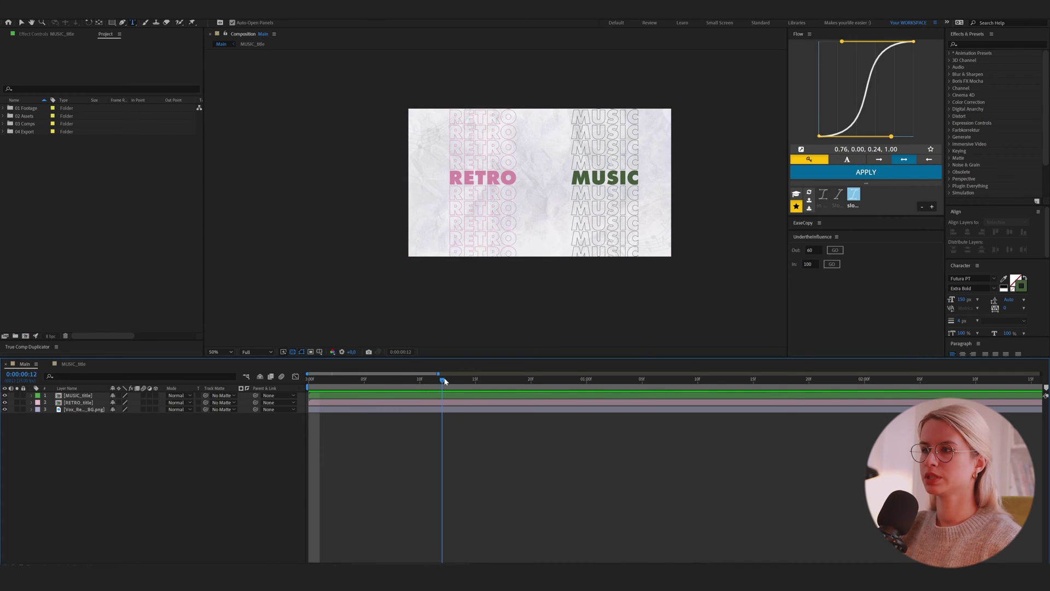
left_click_drag(444, 377, 302, 406)
left_click(321, 402)
left_click(321, 396, "ctrl")
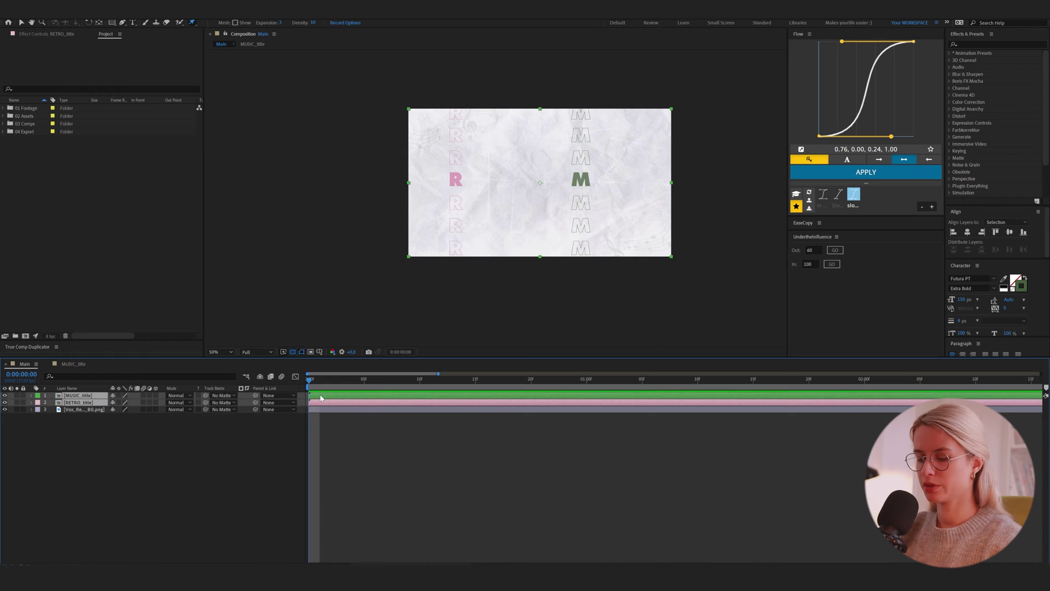
key("ctrl+p")
key("alt+shift+p")
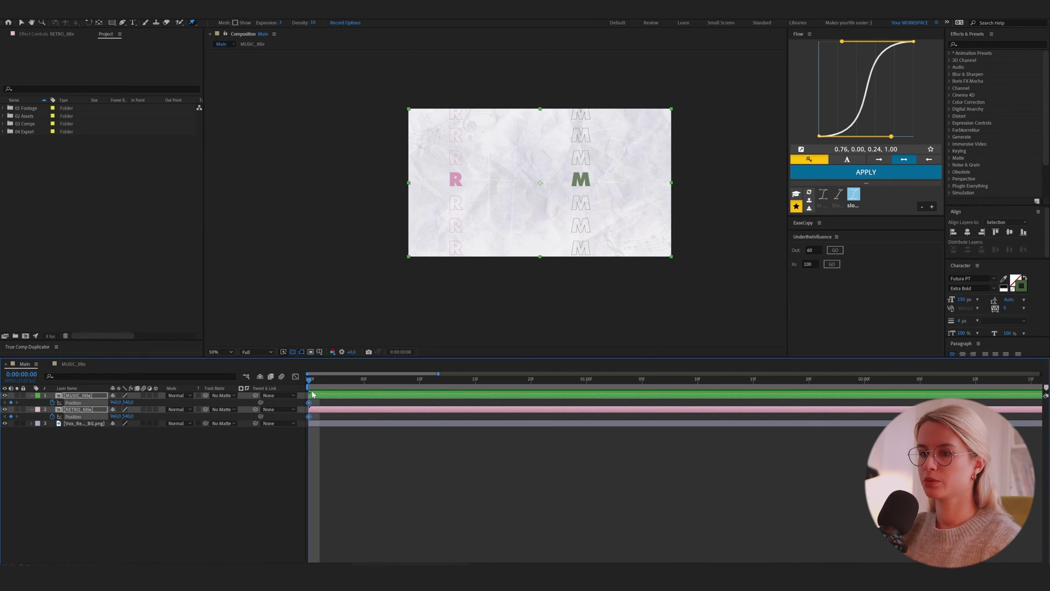
key("space")
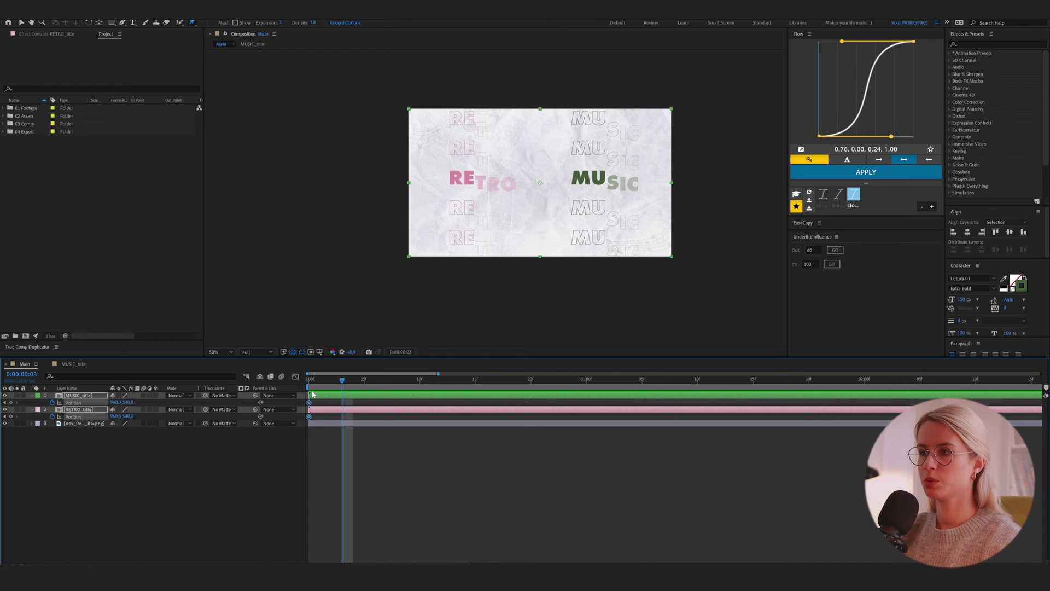
mouse_move(319, 401)
left_mouse_down()
mouse_move(305, 421)
mouse_move(342, 405)
mouse_move(330, 380)
mouse_move(308, 382)
left_mouse_up()
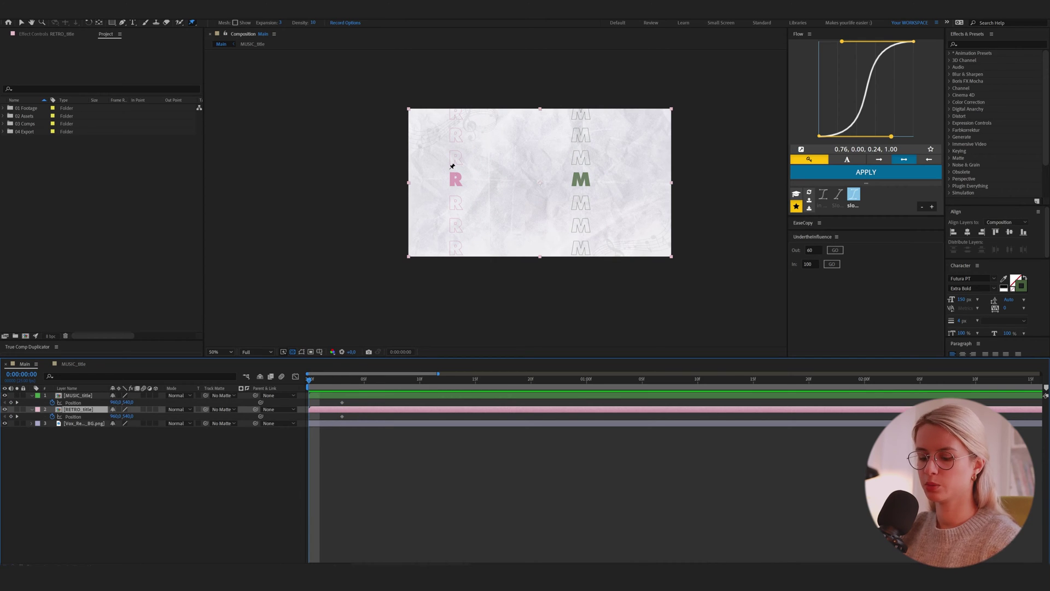
At frame 0, offset RETRO_title and MUSIC_title slightly down and left to position 944, 564, and preview the slide-in.
key("v")
left_click_drag(456, 181, 453, 185)
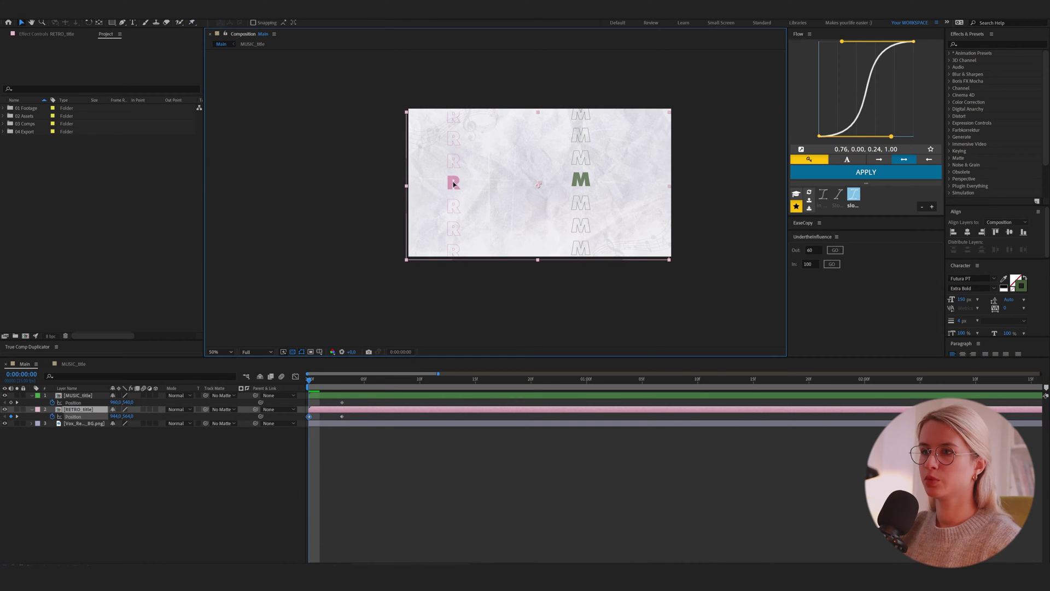
left_click(578, 185)
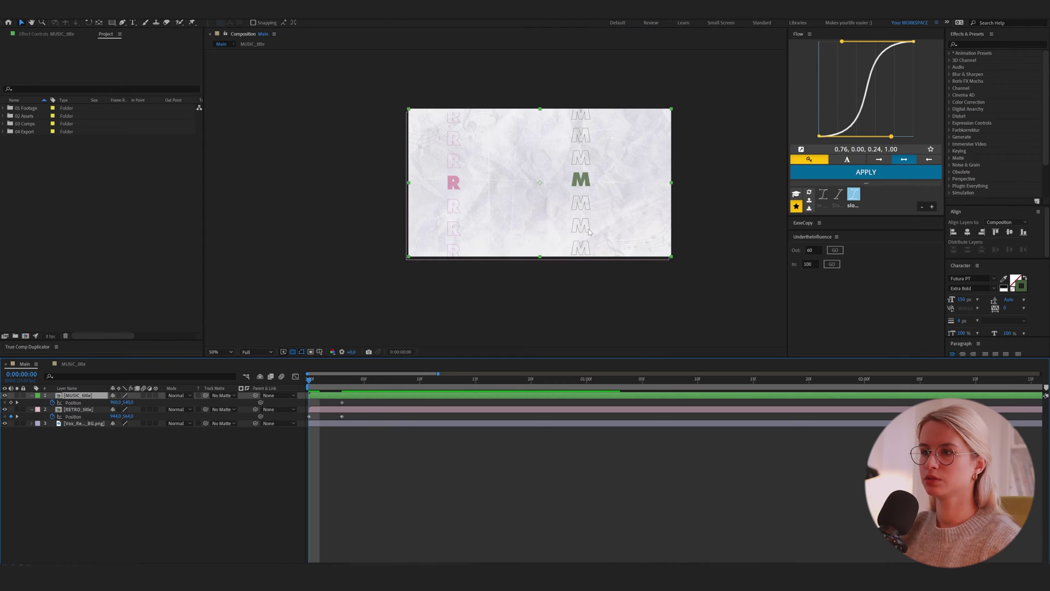
left_click_drag(577, 183, 575, 186)
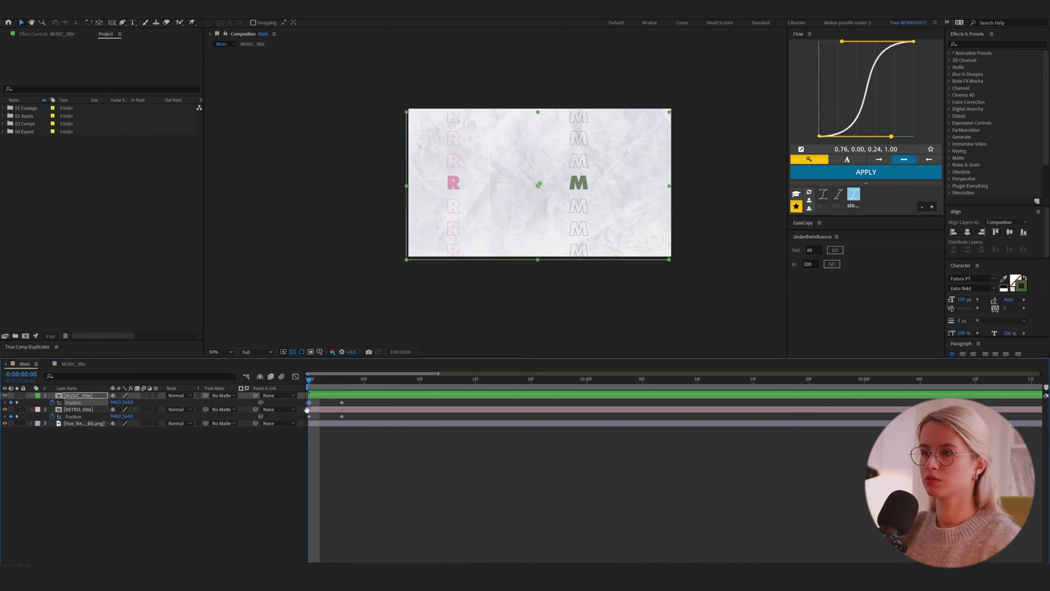
key("space")
key("space")
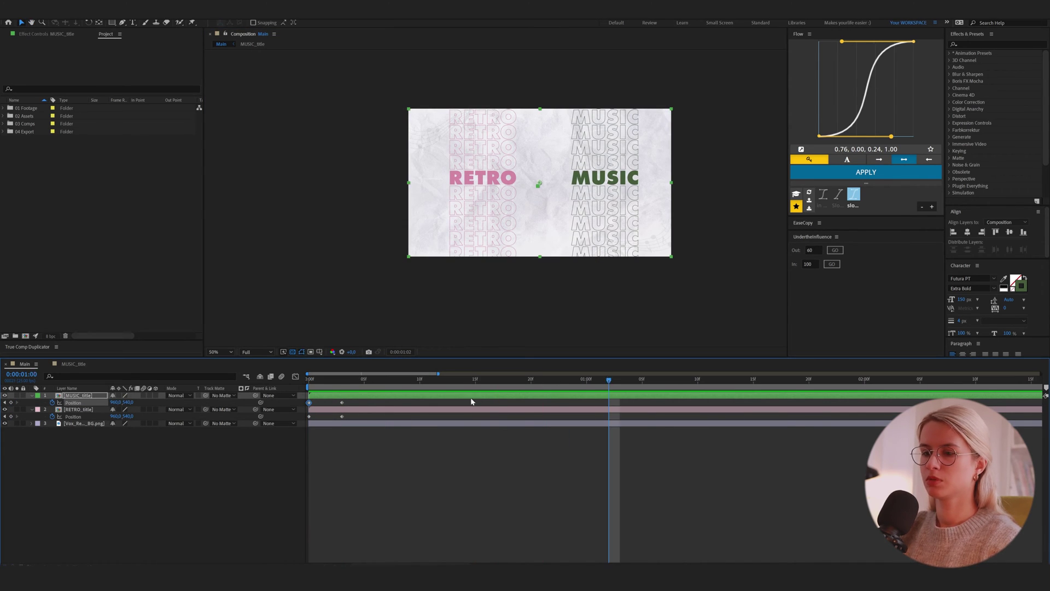
Add an adjustment layer above the titles with a Posterize Time effect at a frame rate of 12.
left_click(70, 483)
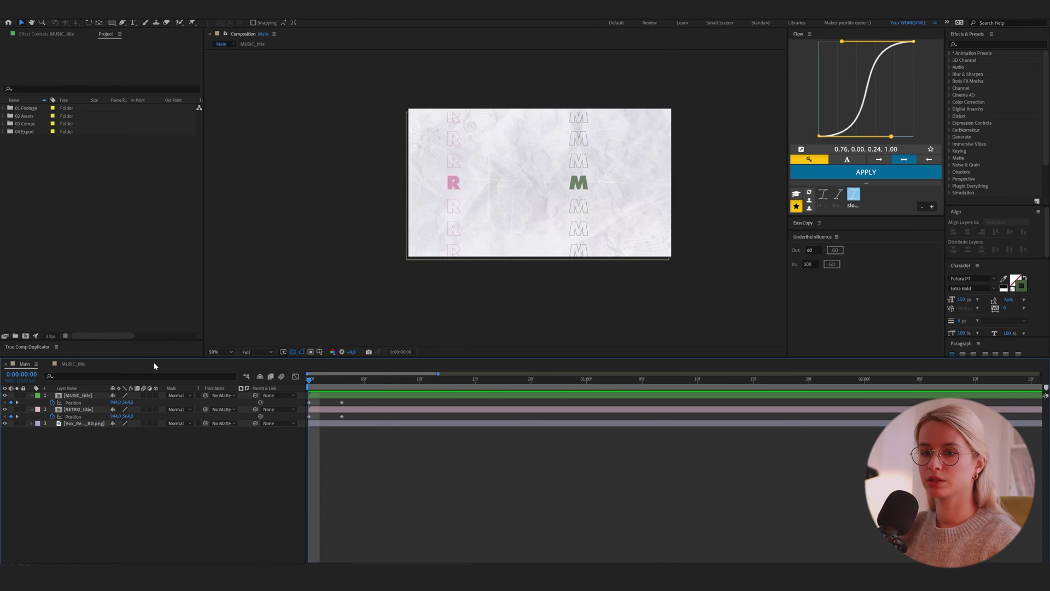
key("ctrl+alt+y")
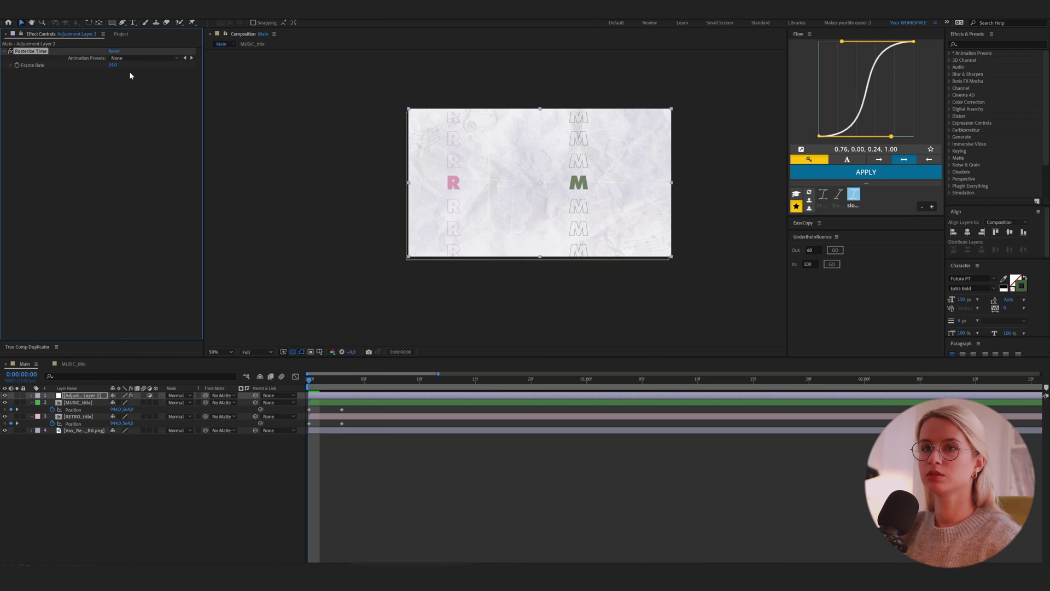
left_click(113, 65)
type("12")
key("Return")
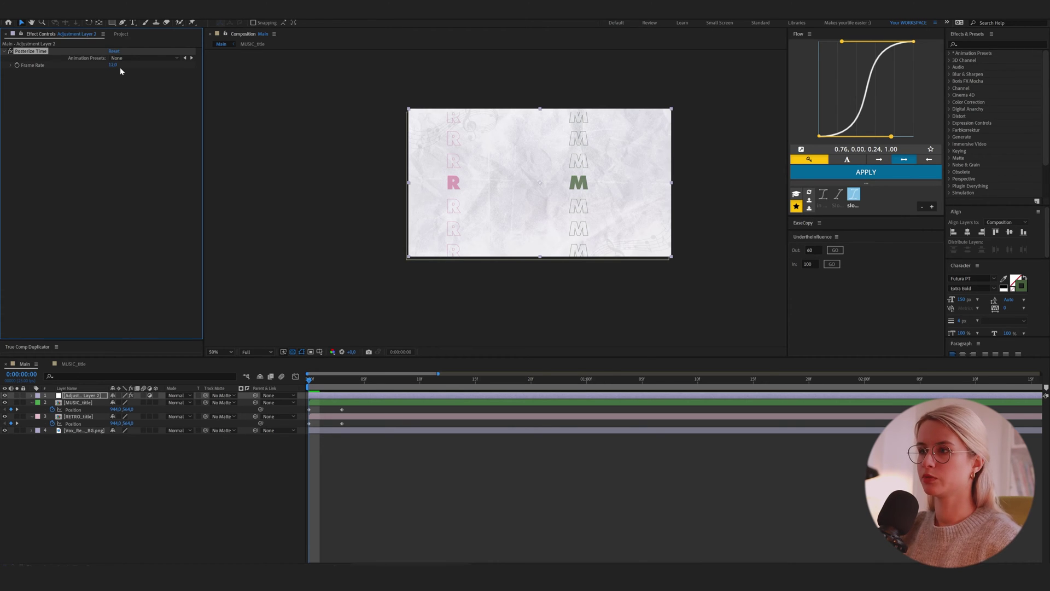
Preview the stepped motion and apply the Flow curve 0.76, 0.00, 0.24, 1.00 to both title layers' Position keyframes.
left_click(356, 484)
key("space")
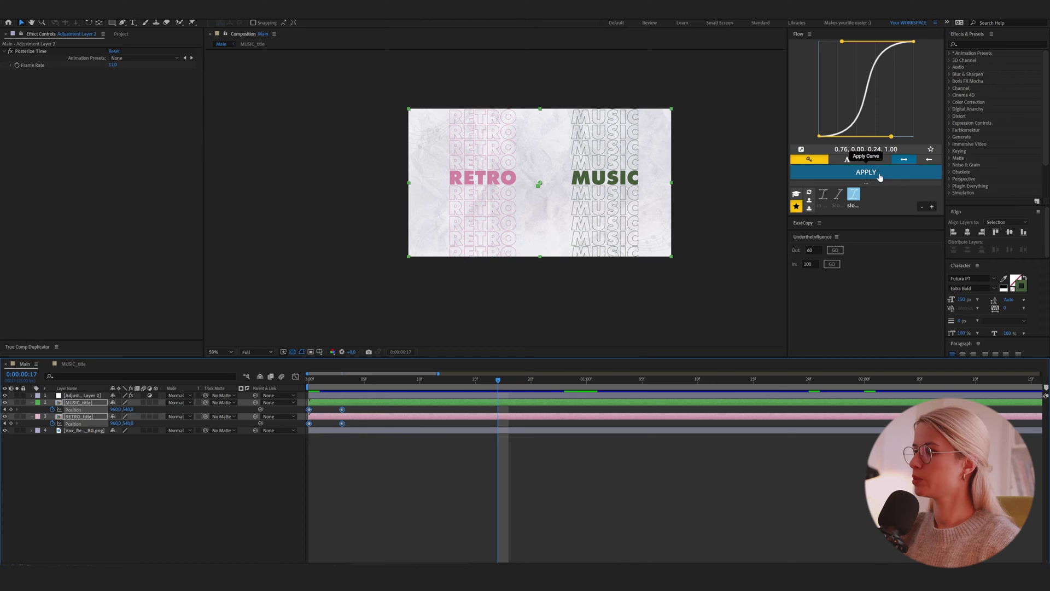
left_click(880, 176)
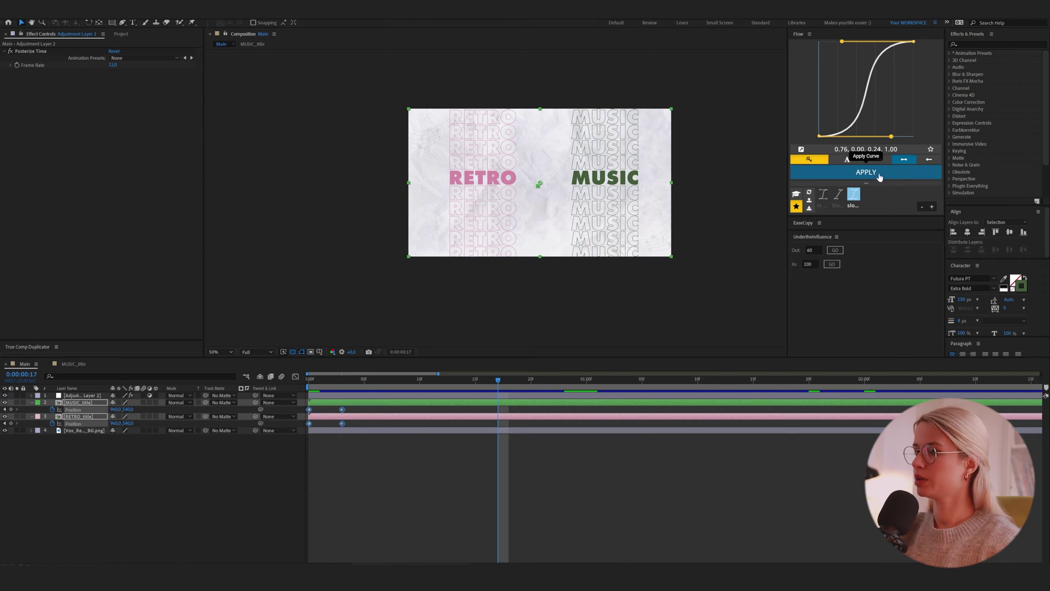
left_click(443, 440)
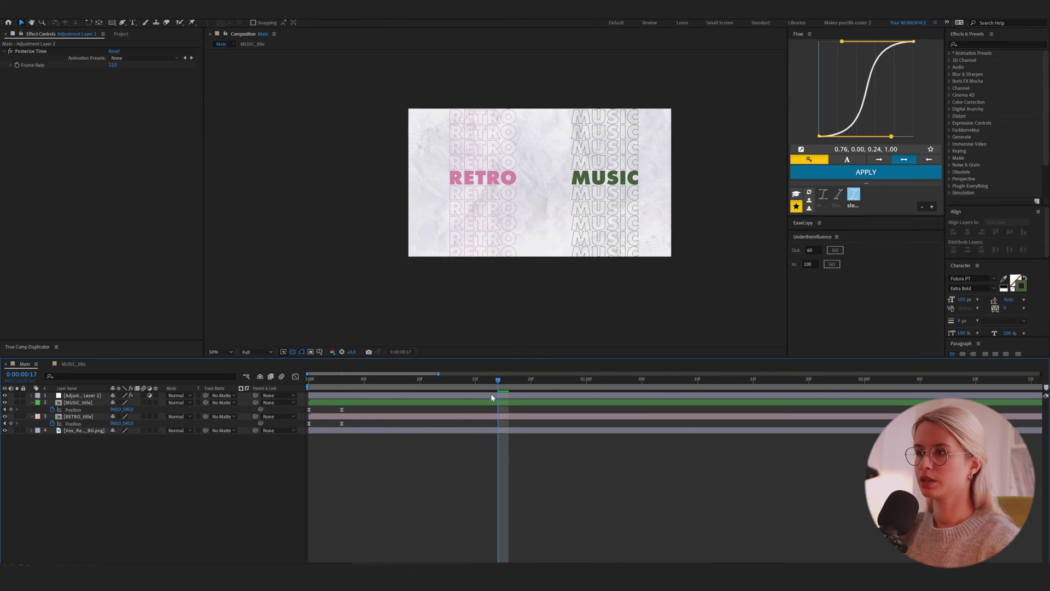
Stagger the titles so RETRO_title starts at frame 1 and MUSIC_title at frame 7, and preview the timing.
left_click(77, 403)
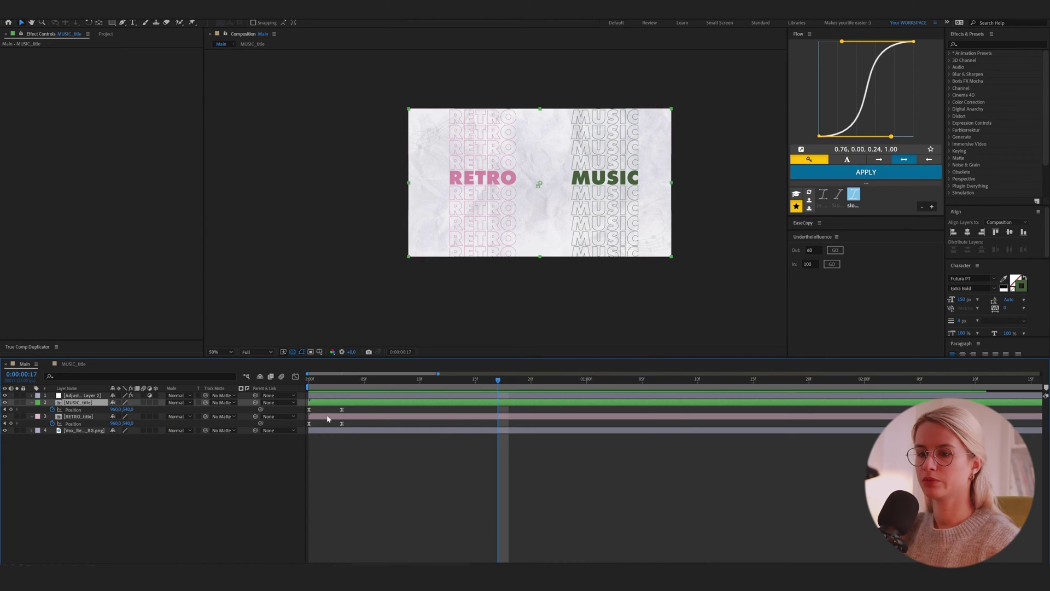
left_click(328, 417)
left_click_drag(324, 418, 329, 419)
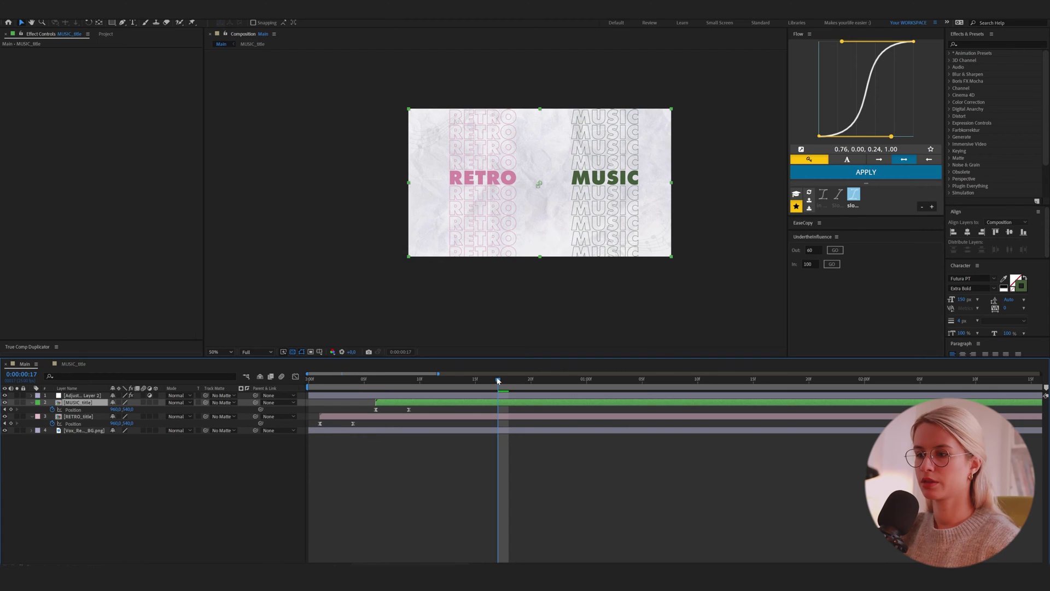
left_click_drag(498, 380, 266, 406)
key("space")
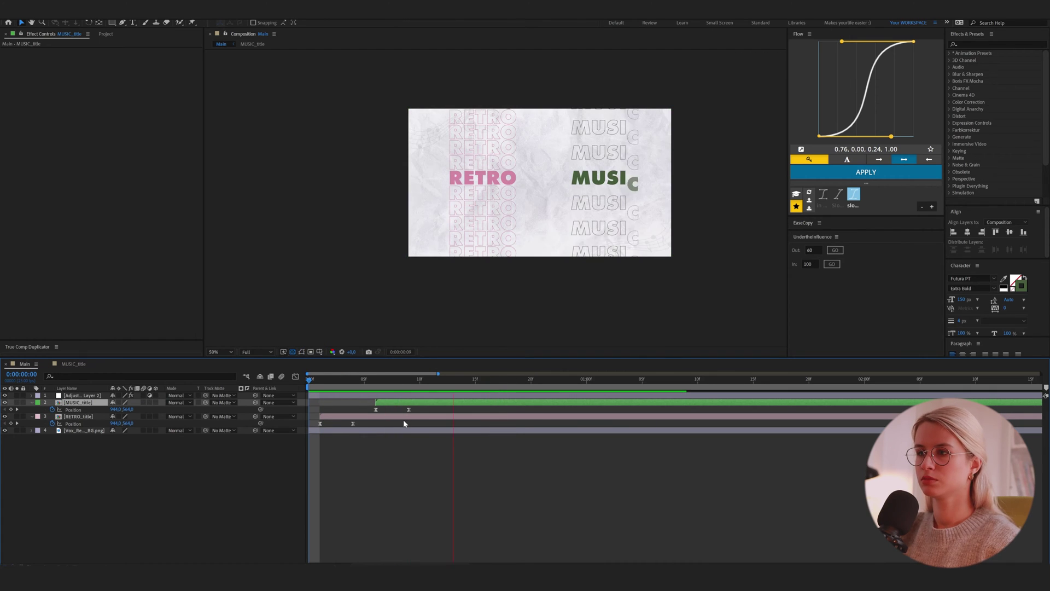
key("space")
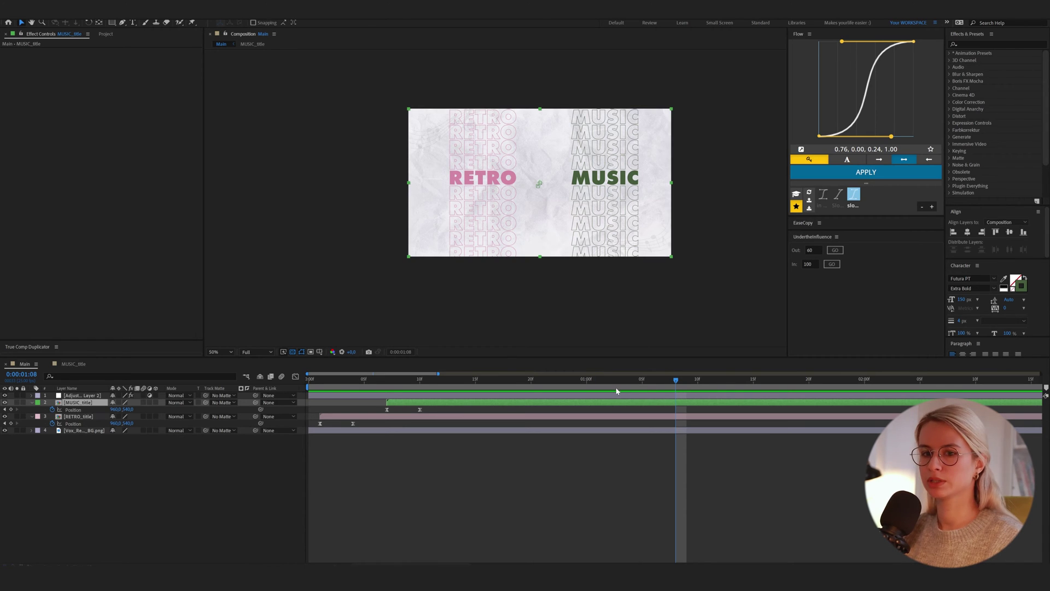
Add a holding Position keyframe at 0:00:01:00 to both MUSIC_title and RETRO_title.
left_click_drag(672, 381, 586, 381)
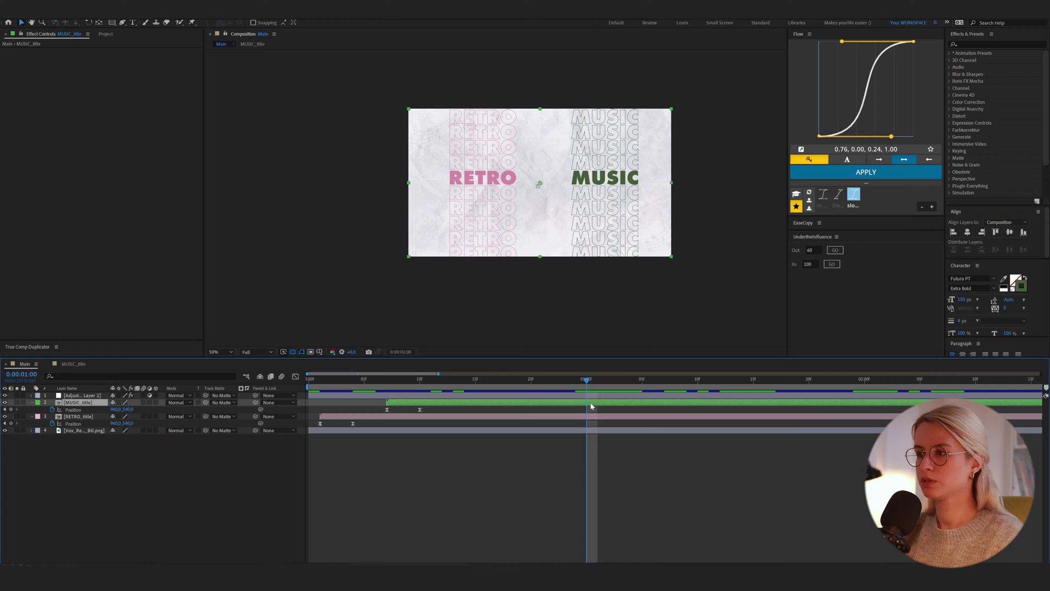
key("alt+shift+p")
left_click(590, 416)
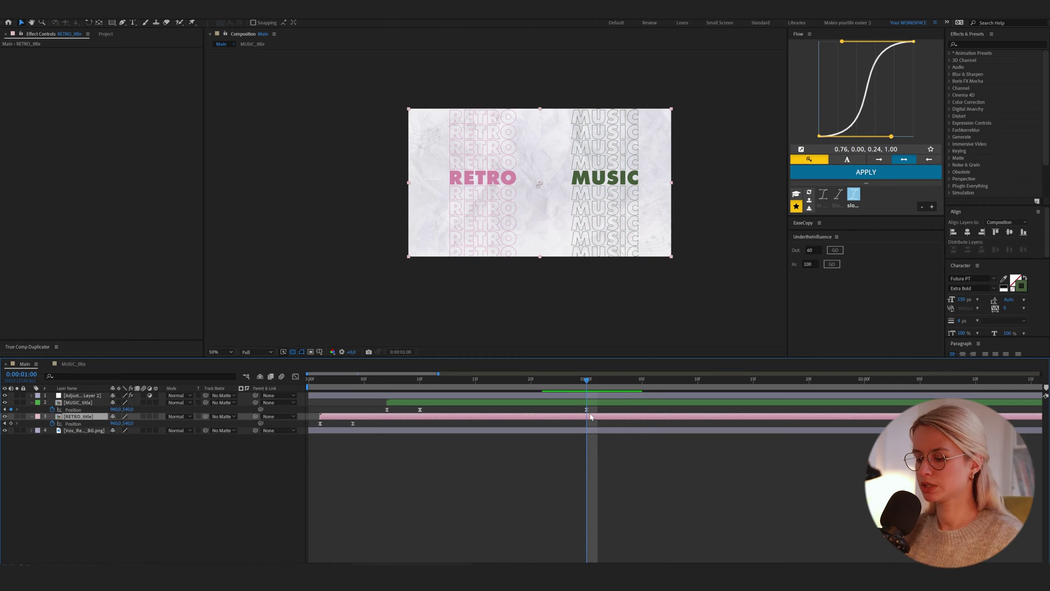
key("alt+shift+p")
key("F2")
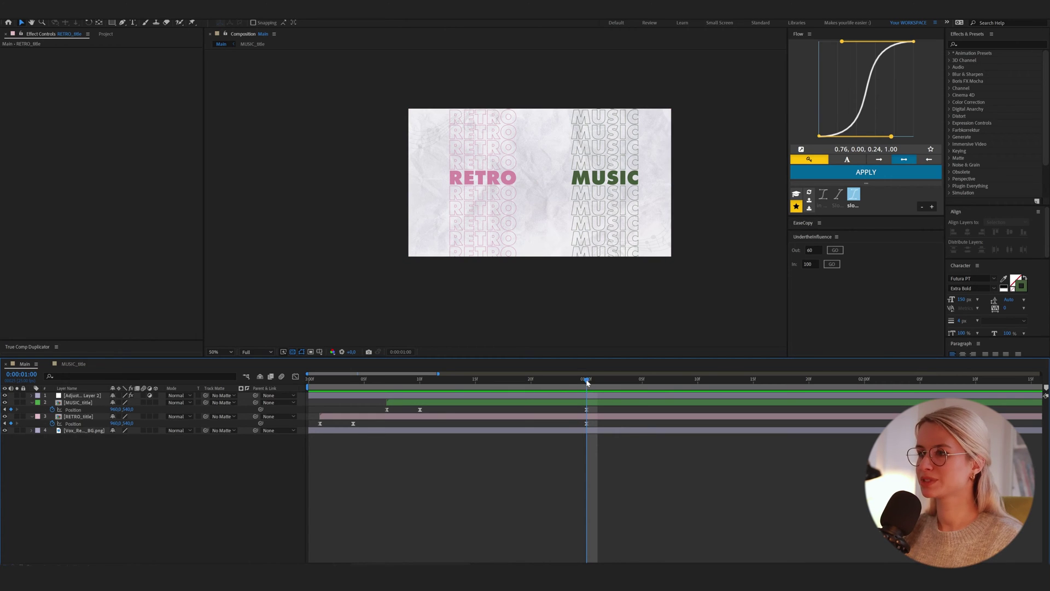
At 0:00:01:04, move the titles toward each other, MUSIC_title to about X 820 and RETRO_title to about X 1076.
left_click_drag(587, 382, 632, 414)
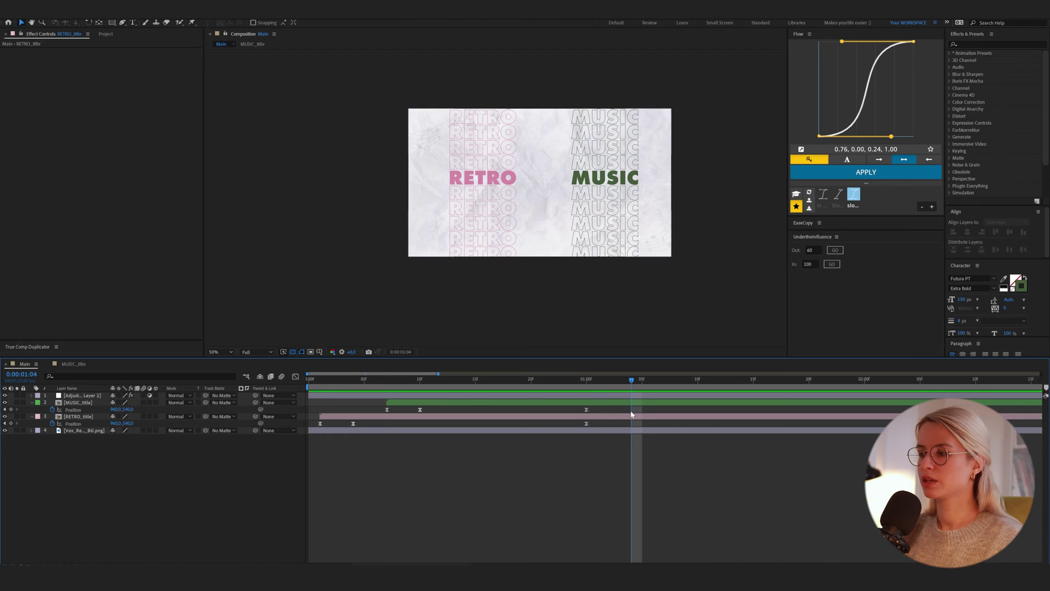
left_click(631, 402)
left_click_drag(114, 409, 164, 423)
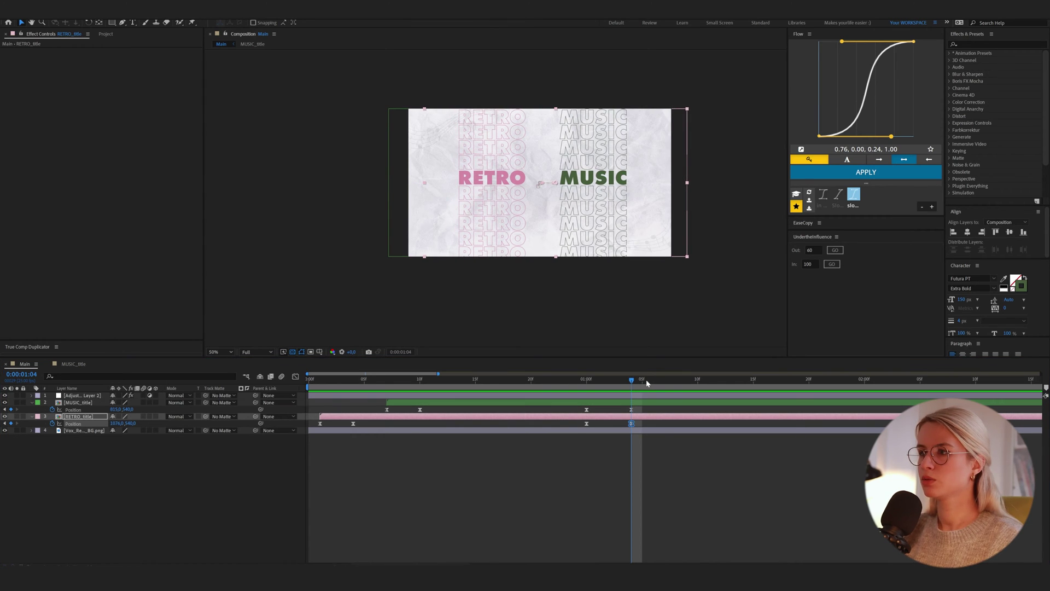
At 0:00:02:00, spread the titles toward the frame edges, MUSIC_title to about X 1159 and RETRO_title to about X 695.
left_click_drag(647, 383, 793, 400)
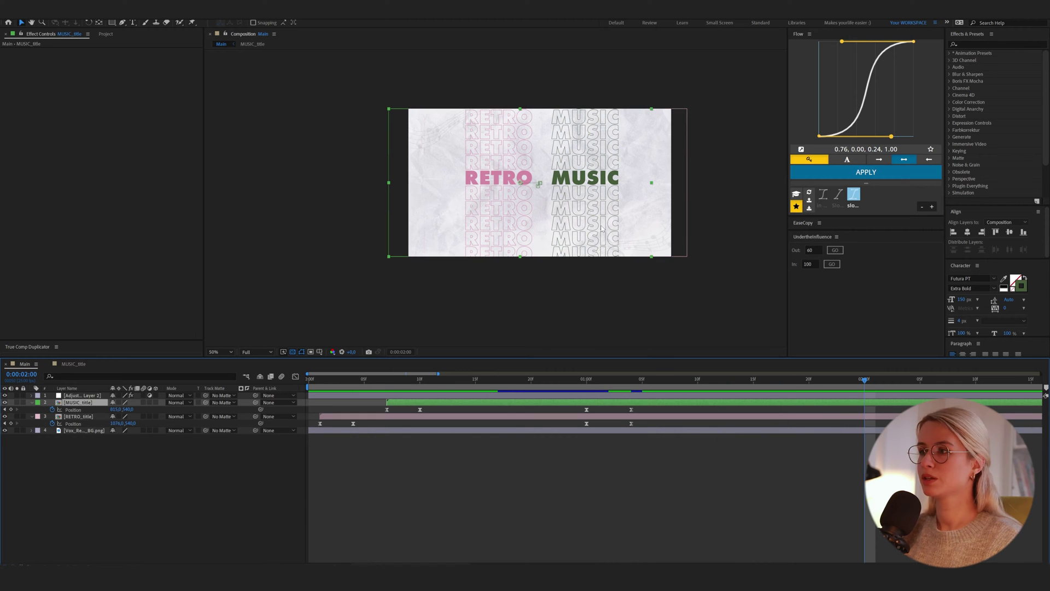
left_click_drag(113, 410, 215, 416)
left_click_drag(115, 424, 0, 448)
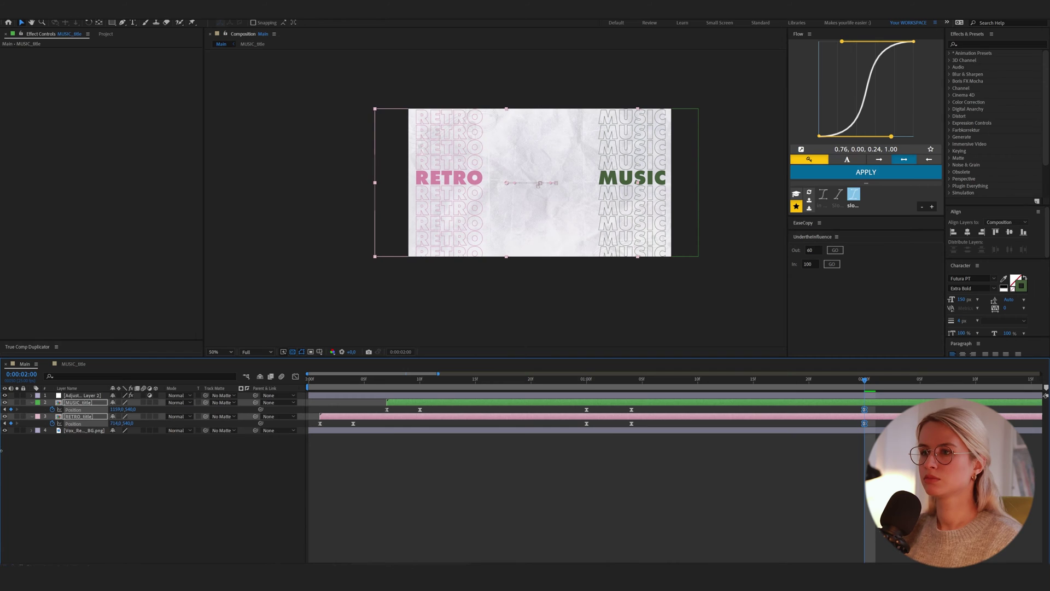
left_click_drag(115, 423, 106, 425)
At 0:00:02:08, bring the titles together at the centre, MUSIC_title to about X 727 and RETRO_title to about X 1213.
left_click(877, 379)
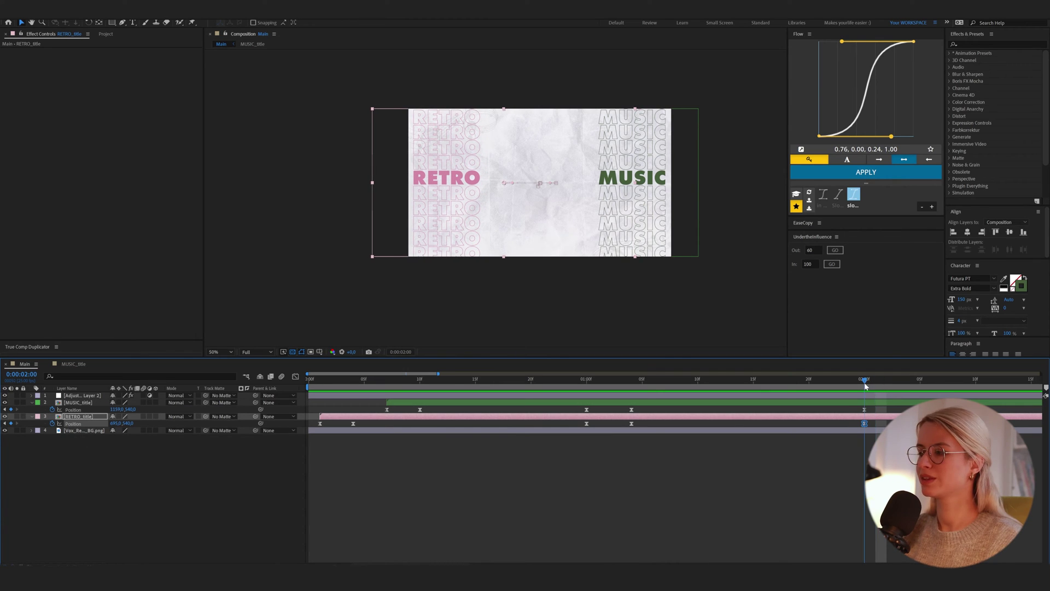
left_click(886, 381)
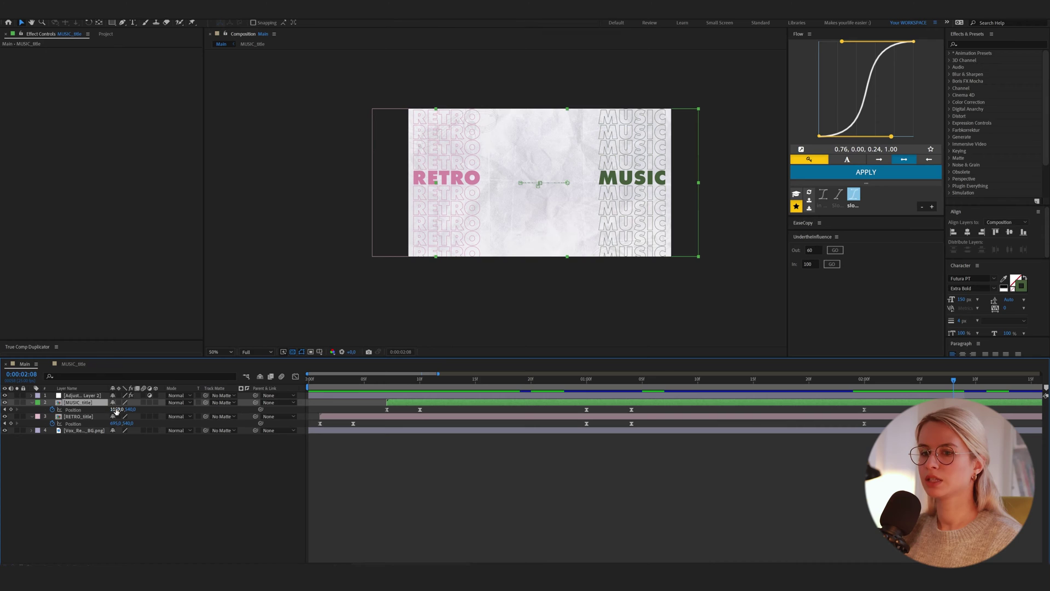
left_click_drag(114, 410, 8, 431)
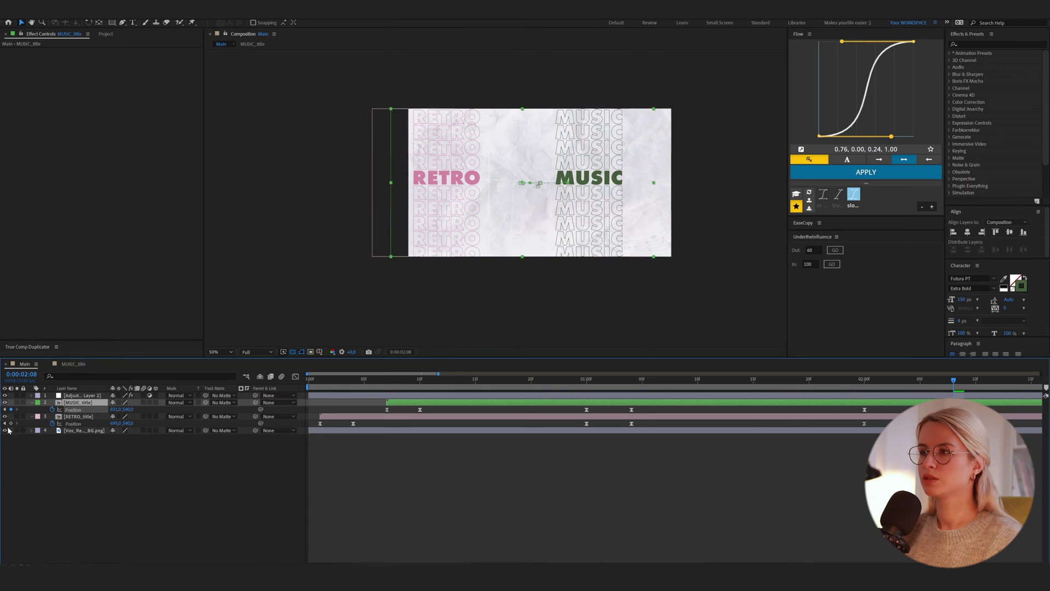
left_click_drag(116, 423, 68, 420)
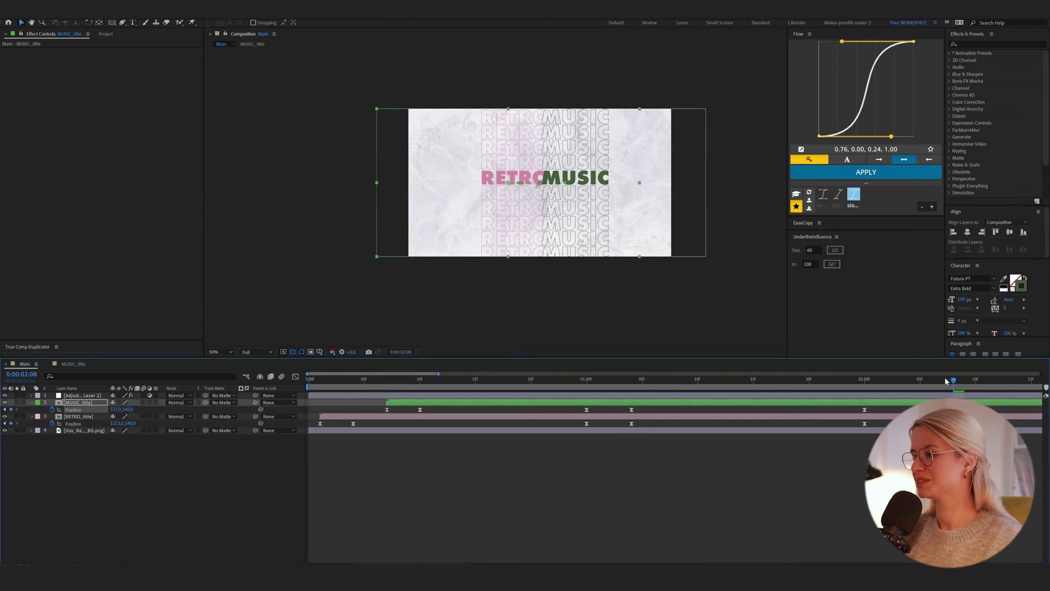
Rename the Posterize Time adjustment layer as posterizeTime and turn off its visibility.
left_click(946, 395)
key("Return")
type("poster")
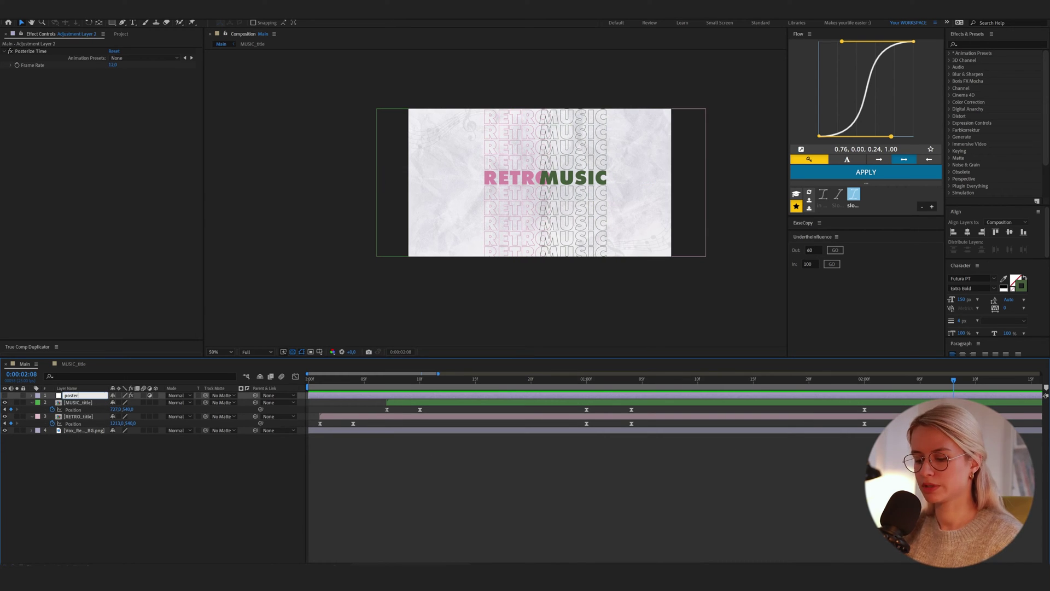
type("i")
type("zeTime")
key("Return")
Reshape MUSIC_title's Position speed curve to peak smoothly at 0:00:01:04 and stay above zero through 0:00:02:00, and scrub through the motion.
left_click_drag(953, 379, 586, 424)
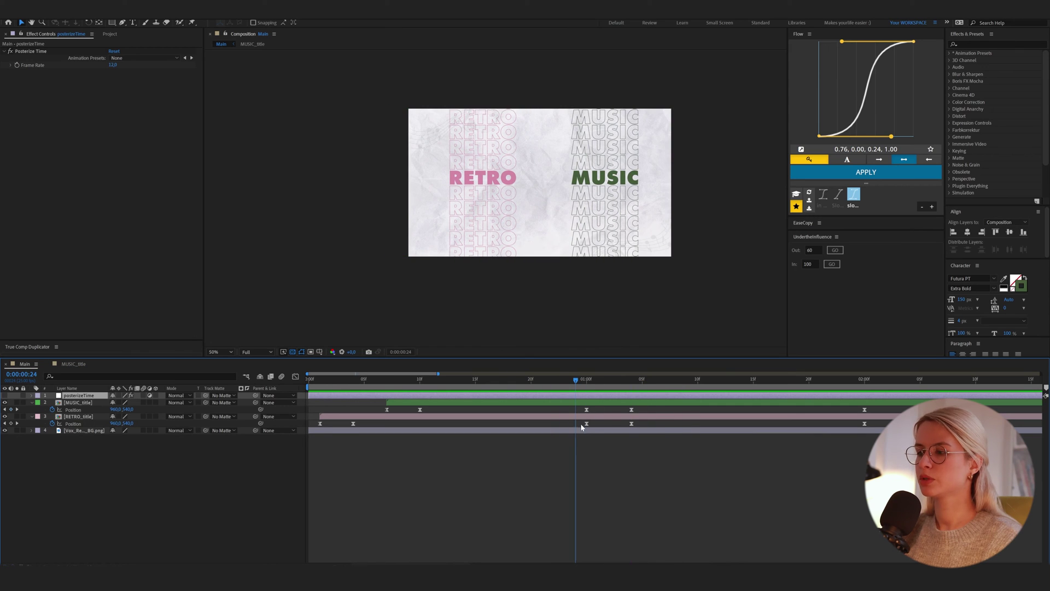
left_click_drag(969, 407, 578, 414)
key("shift+F3")
left_click(628, 479)
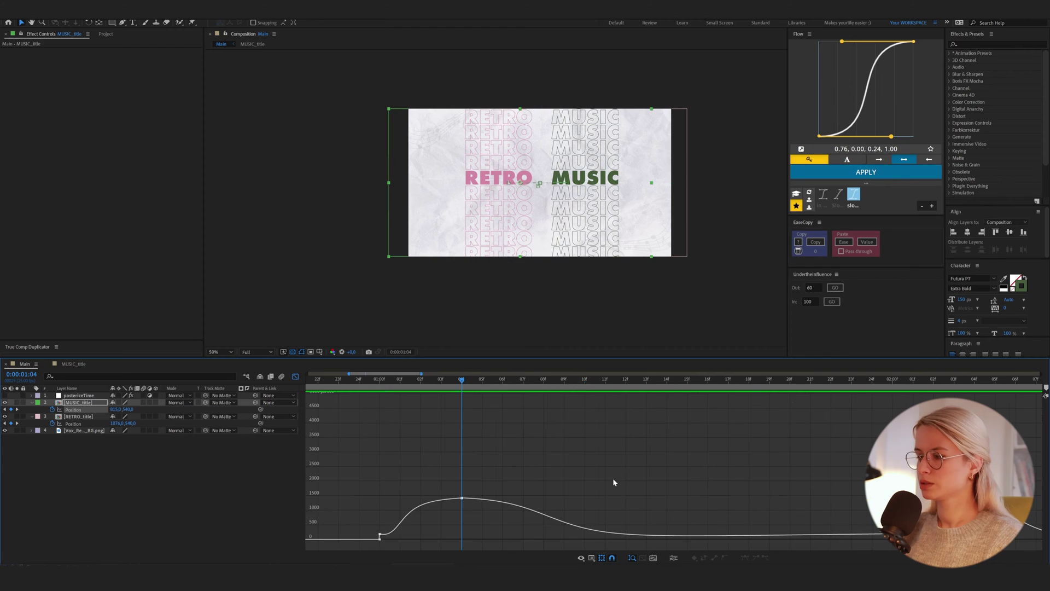
scroll(613, 480, "down", 3)
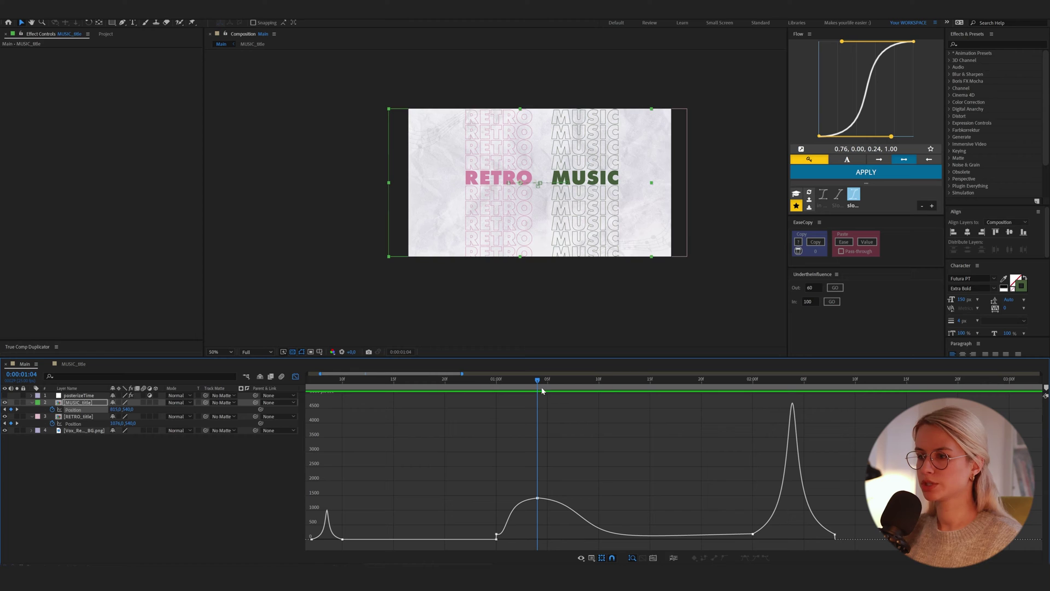
left_click_drag(530, 383, 823, 438)
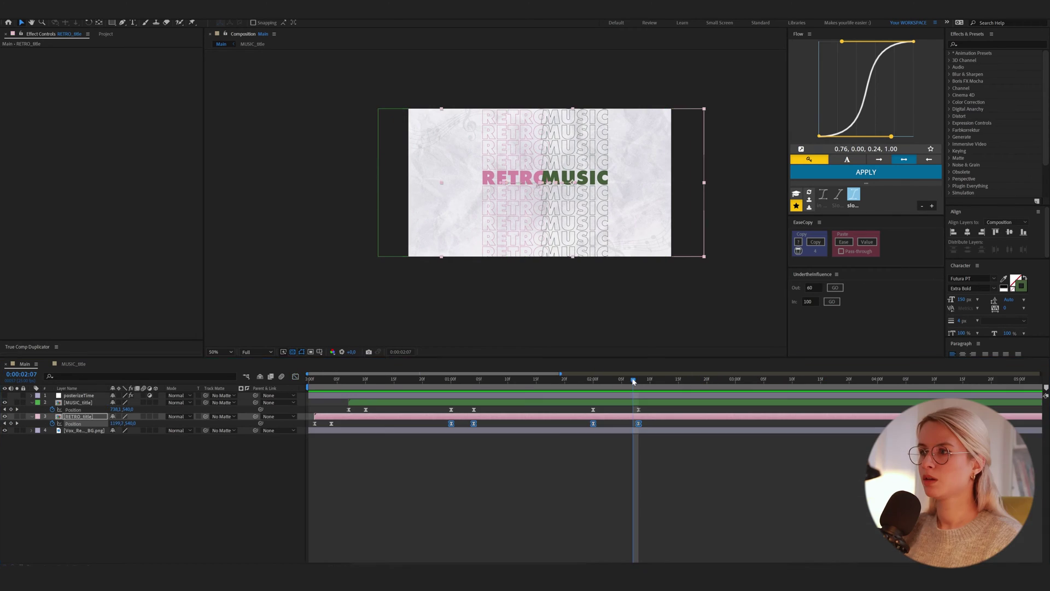
Split MUSIC_title and RETRO_title at 0:00:02:06 and delete the portions after the cut.
mouse_move(633, 381)
left_mouse_down()
mouse_move(614, 381)
mouse_move(627, 384)
left_mouse_up()
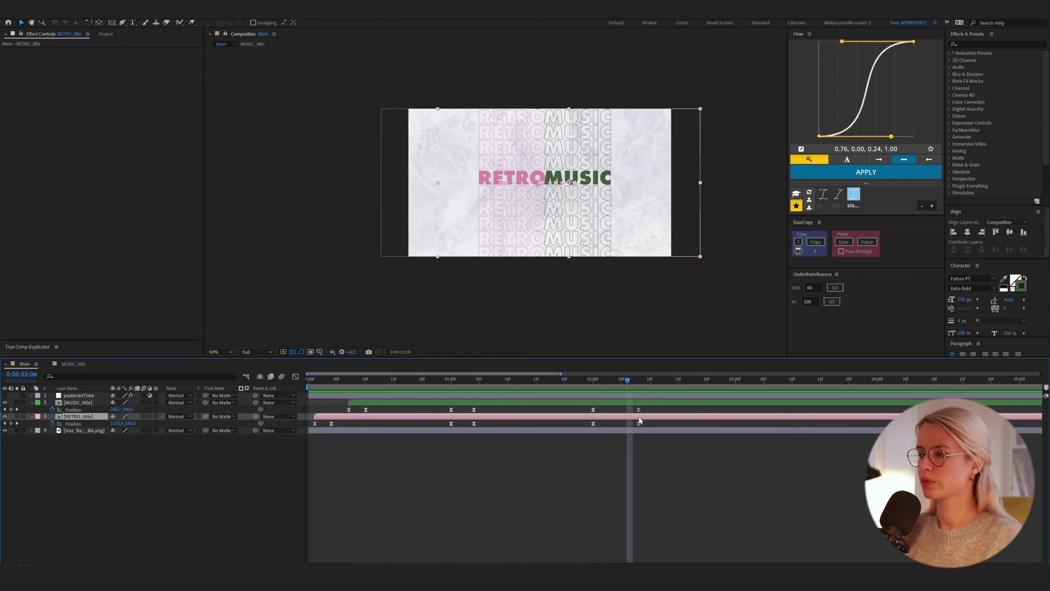
left_click(638, 403, "shift")
key("ctrl+shift+d")
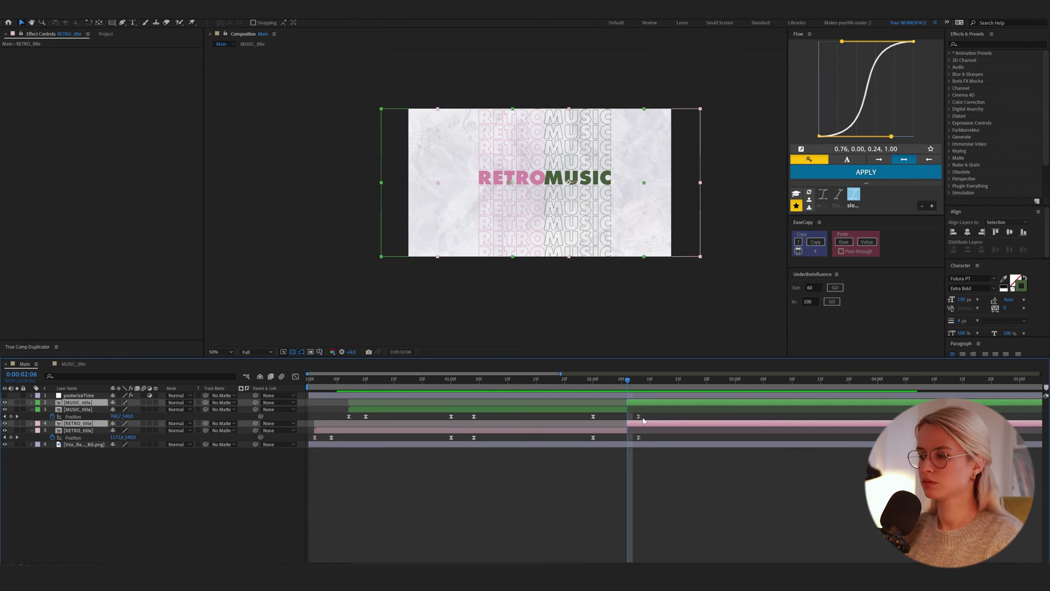
key("Delete")
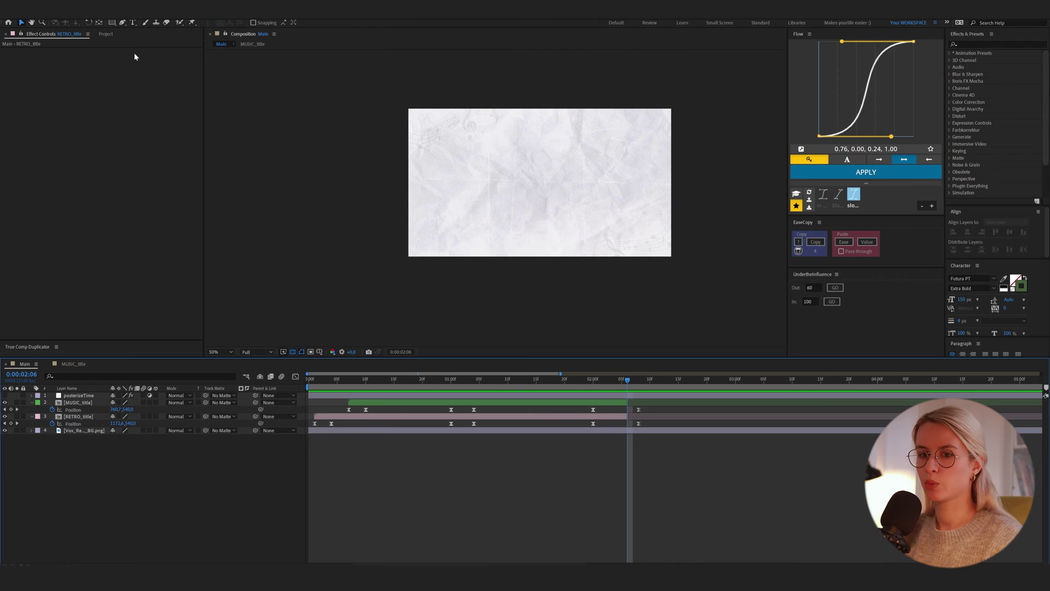
Add vinyl_left.png and vinyl_right.png to the composition, place them side by side and scale both to about 109%.
left_click(106, 35)
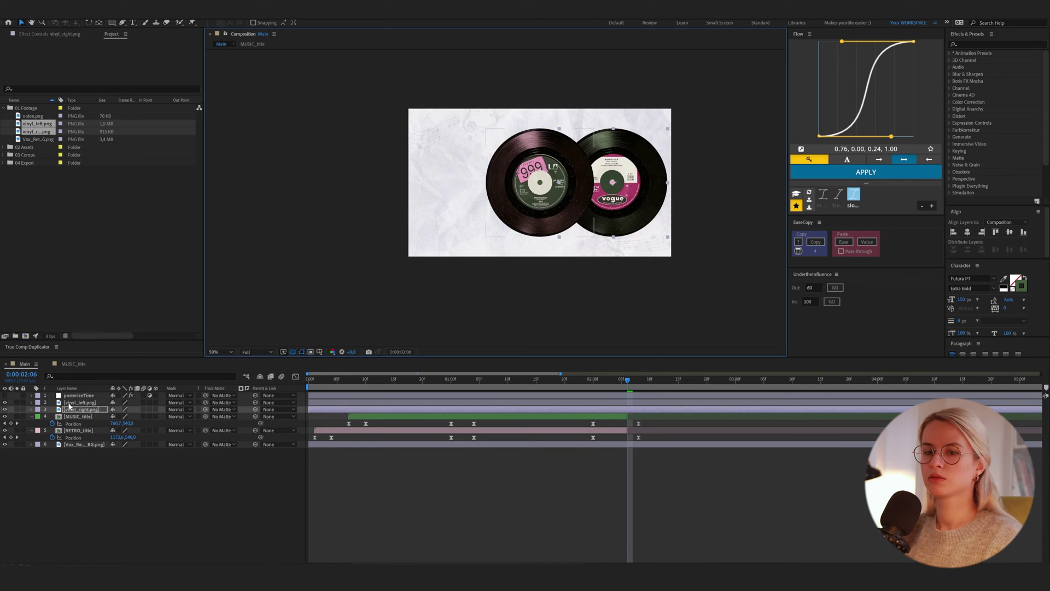
left_click_drag(559, 204, 506, 204)
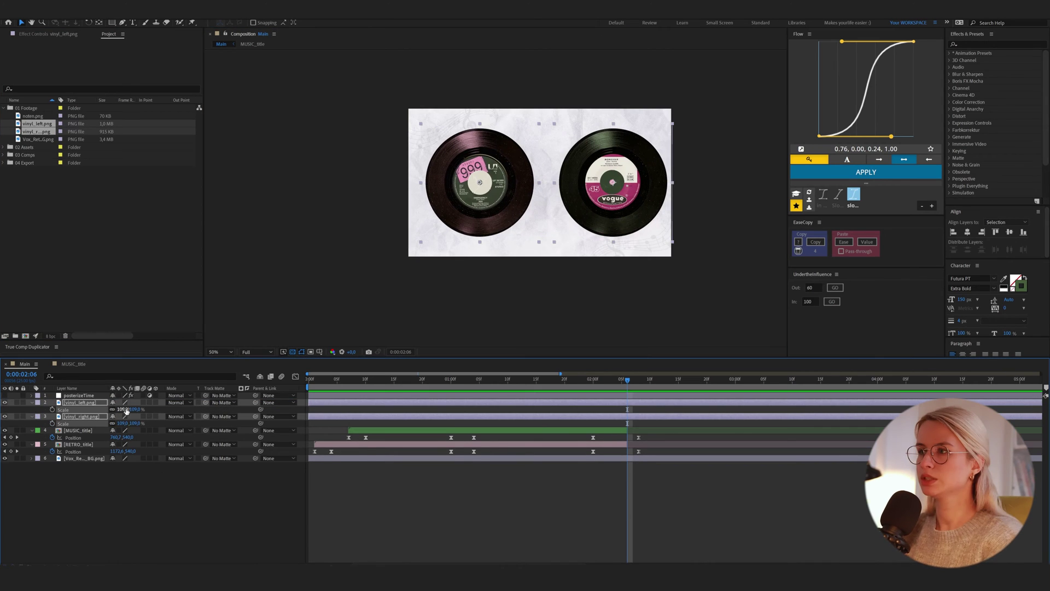
left_click_drag(122, 410, 127, 410)
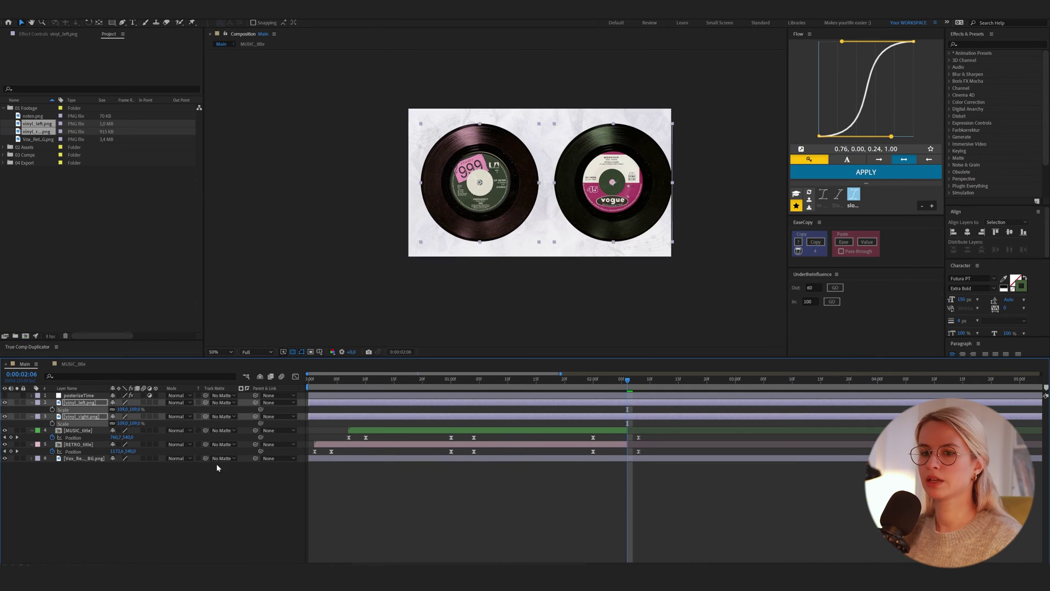
Split both vinyl layers at 0:00:02:06 and delete the portions before the cut.
key("ctrl+shift+d")
left_click(619, 410)
left_click(620, 431, "ctrl")
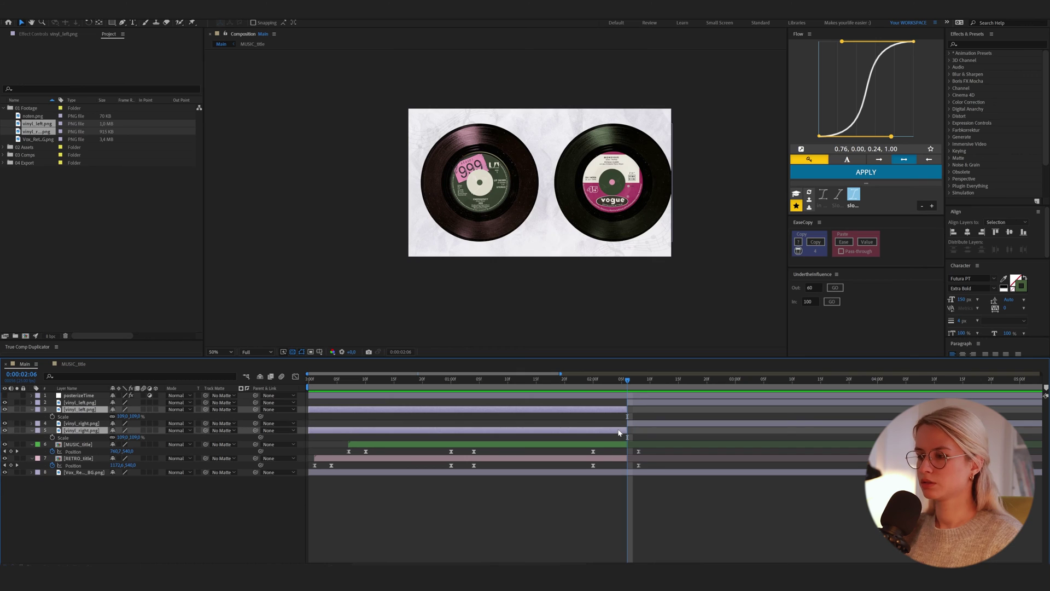
key("Delete")
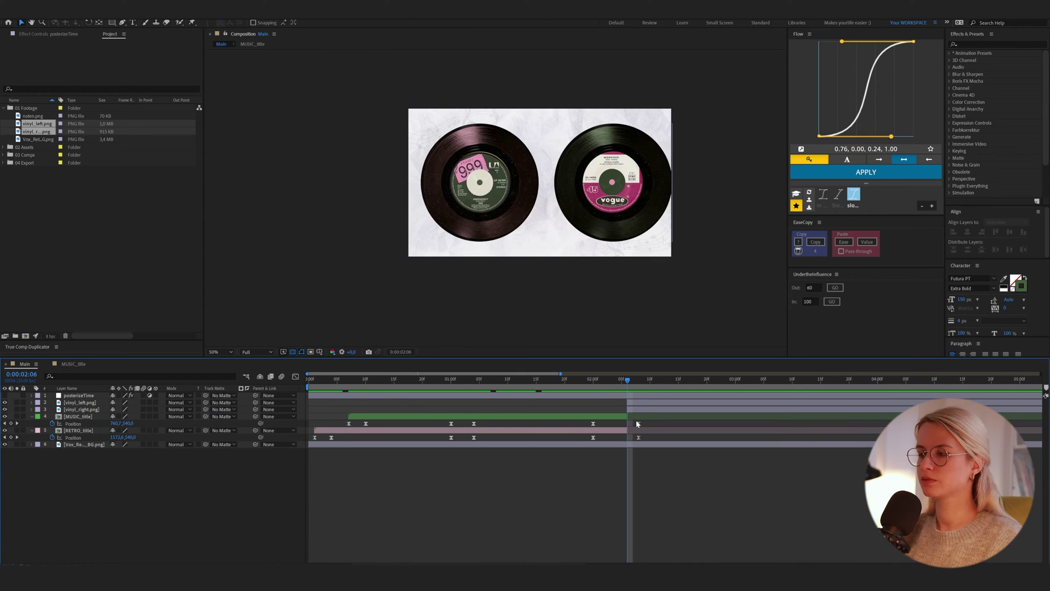
Shift the right vinyl inward to about X 1428 and scrub across the cut from the titles.
left_click(635, 403)
left_click_drag(580, 201, 571, 201)
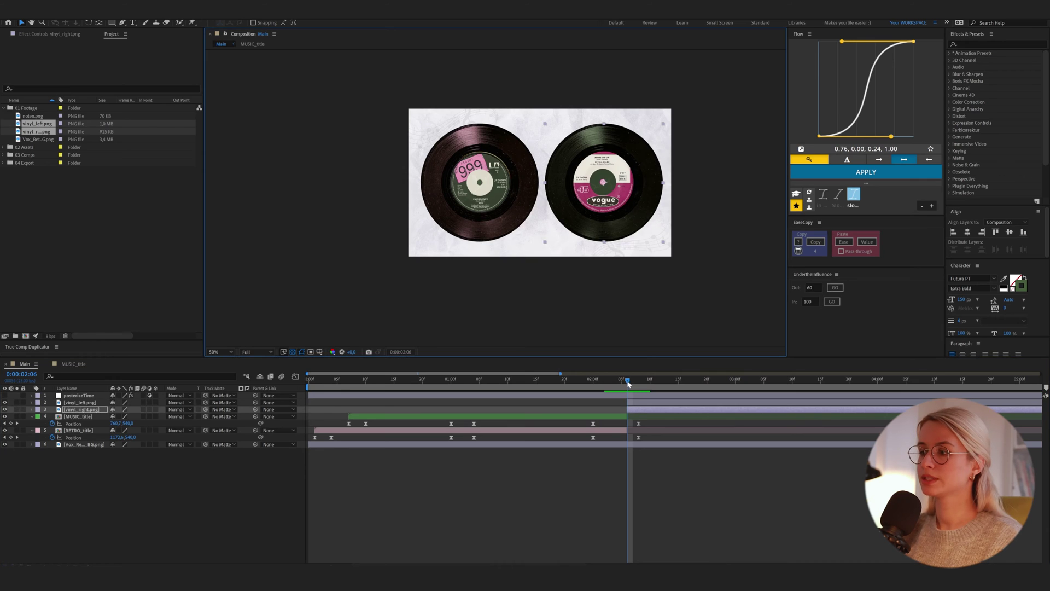
mouse_move(628, 382)
left_mouse_down()
mouse_move(584, 387)
mouse_move(625, 397)
left_mouse_up()
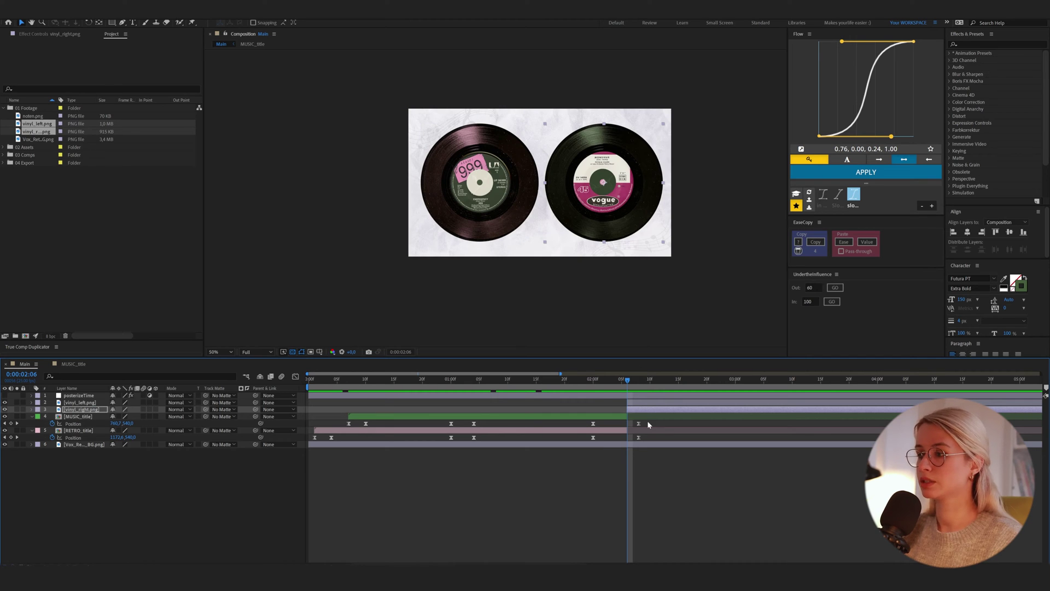
Keyframe both vinyls' Position at 0:00:02:06 with the records overlapping, vinyl_left at about X 600 and vinyl_right at about X 1276.
left_click(635, 403, "shift")
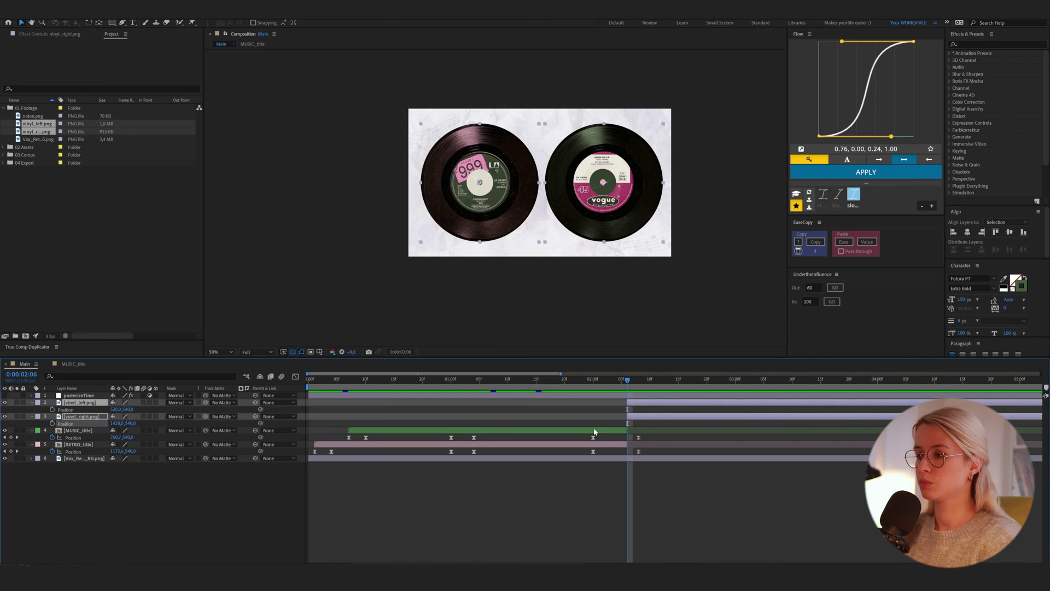
key("alt+shift+p")
left_click(636, 418)
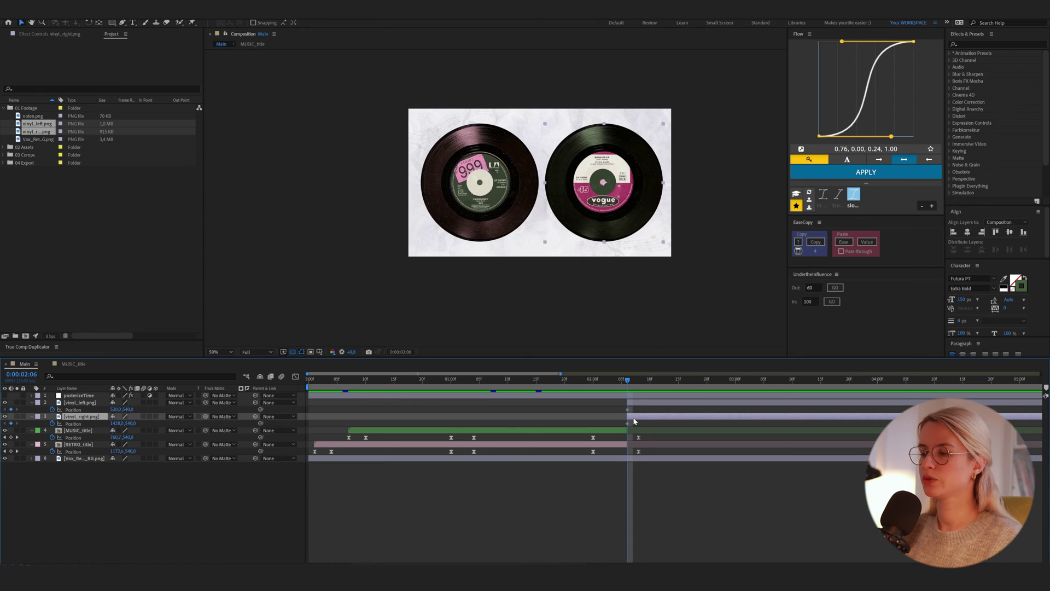
left_click_drag(629, 215, 604, 214)
left_click(636, 403)
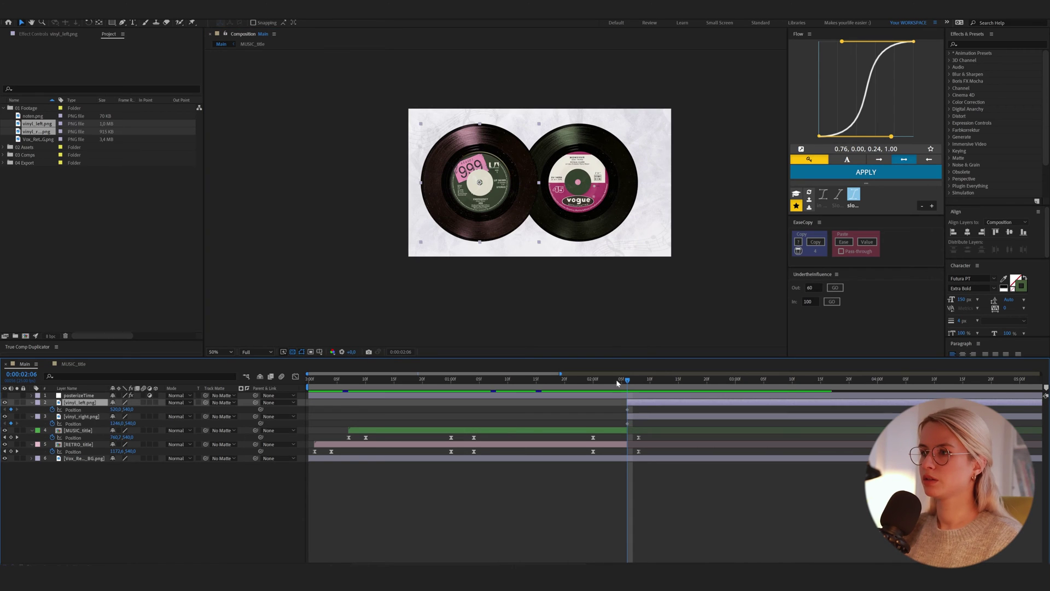
left_click_drag(517, 192, 525, 195)
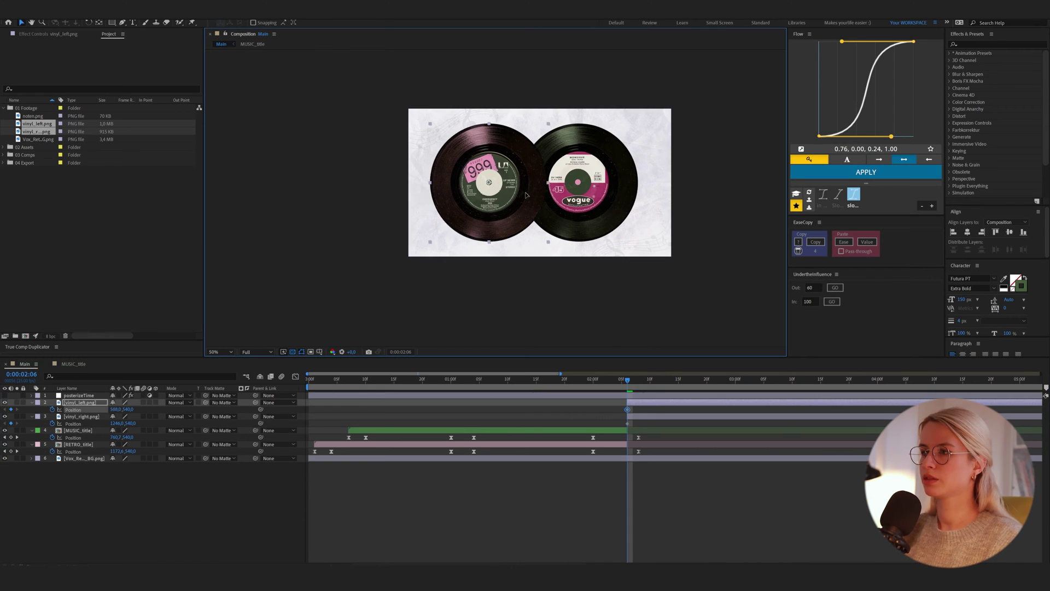
key("ctrl+Down")
key("shift+Right")
key("shift+Right")
key("shift+Right")
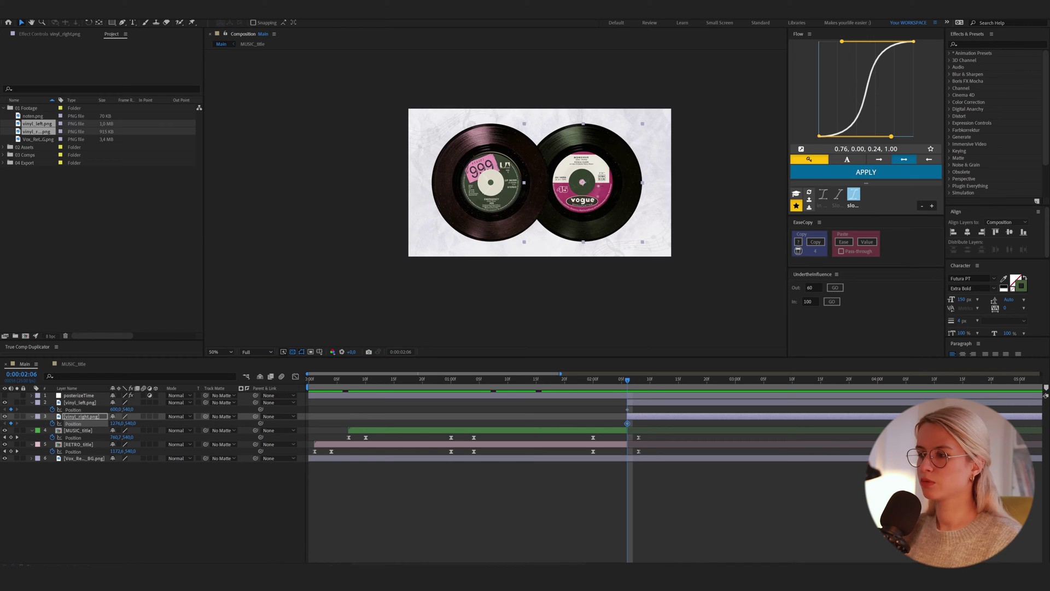
At 0:00:02:10, bring the vinyls slightly closer together, vinyl_left to about X 625 and vinyl_right to about X 1247.
left_click(631, 395)
left_click(651, 380)
left_click(653, 407)
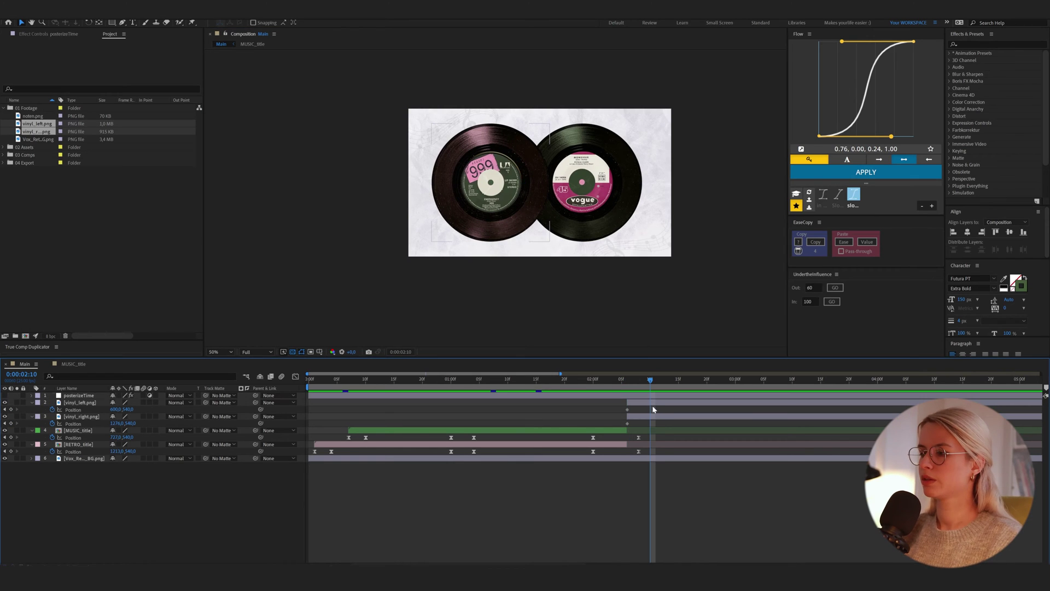
left_click(652, 405)
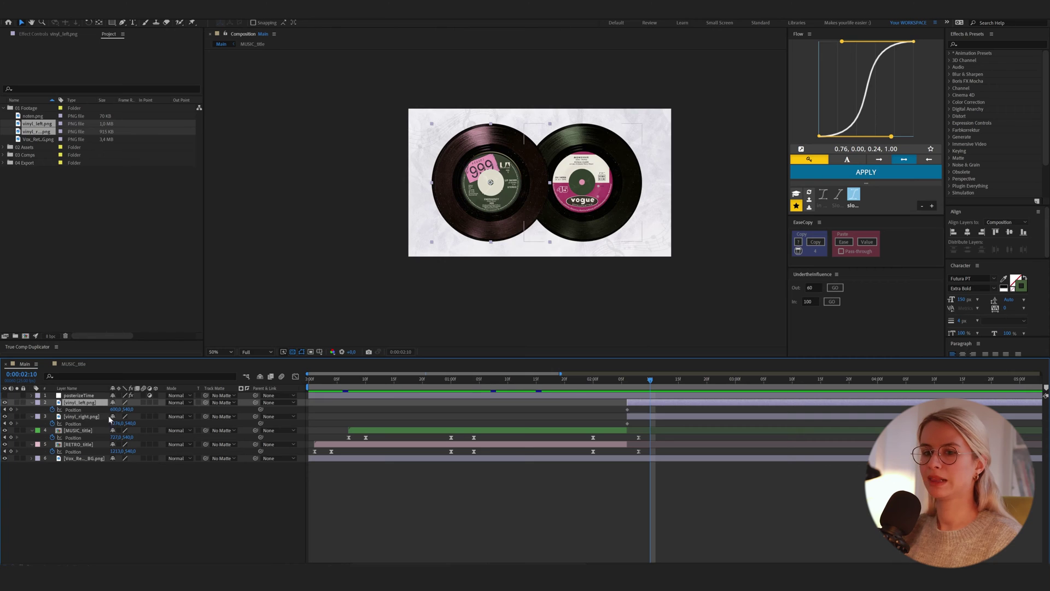
mouse_move(114, 409)
left_mouse_down()
mouse_move(128, 409)
mouse_move(107, 424)
left_mouse_up()
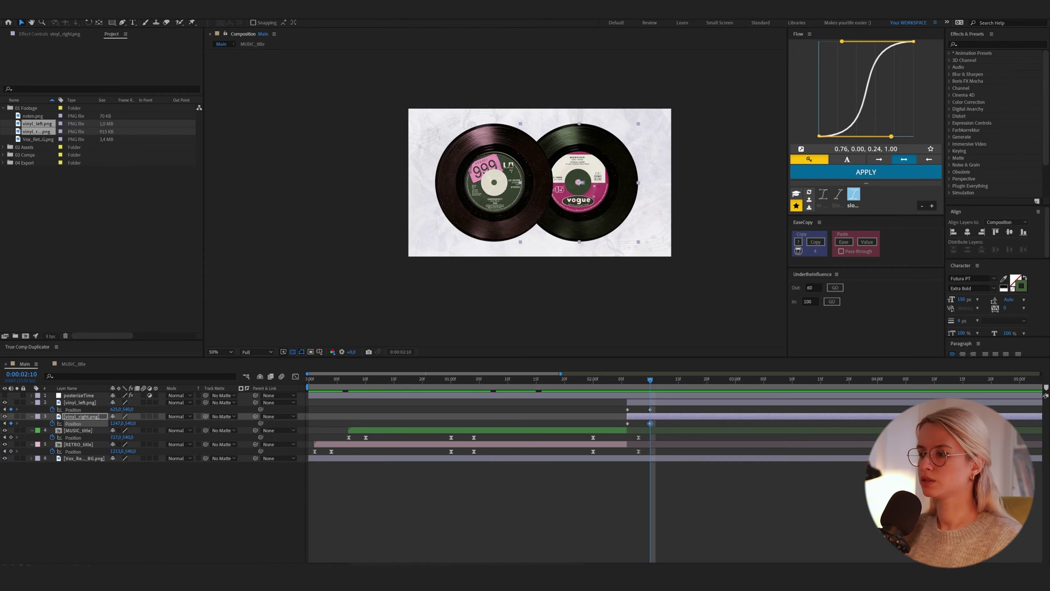
At 0:00:03:07, spread the vinyls apart, vinyl_left to about X 452 and vinyl_right to about X 1435, and scrub through the motion.
left_click_drag(650, 380, 777, 394)
left_click(792, 410)
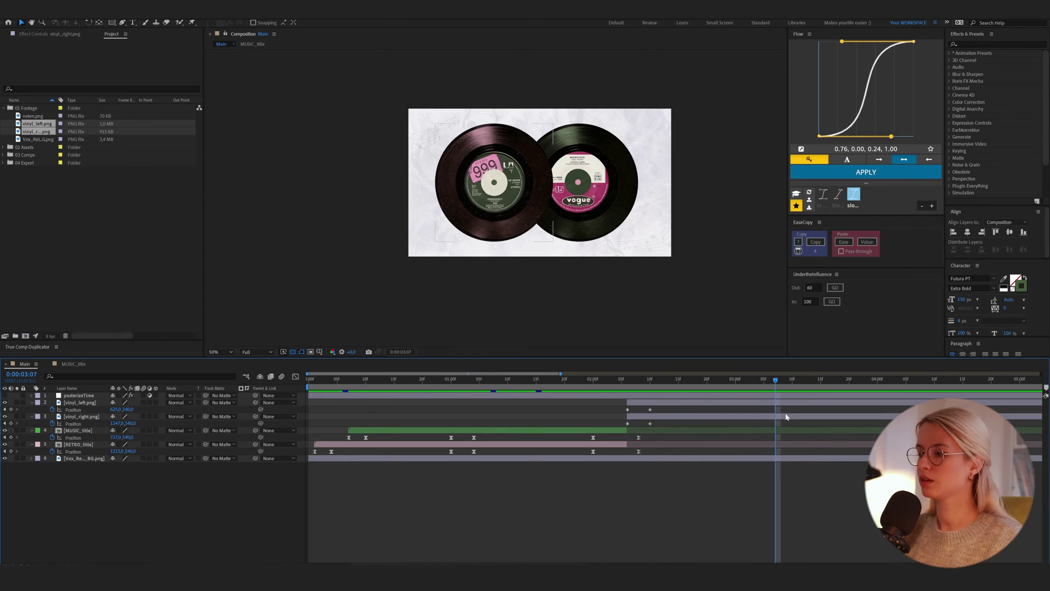
left_click(82, 403)
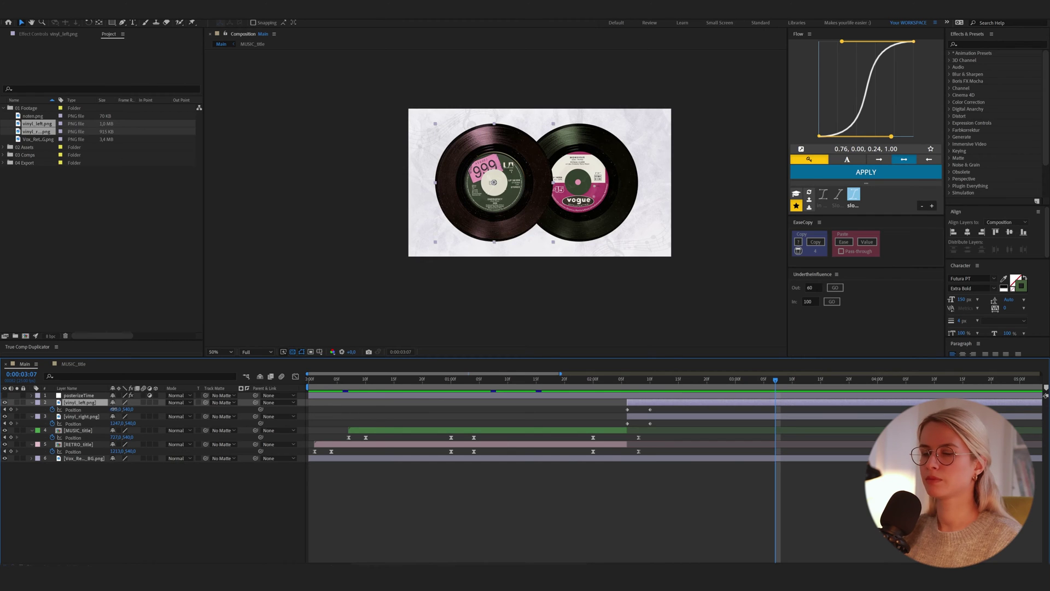
left_click_drag(114, 409, 33, 408)
left_click_drag(115, 423, 202, 435)
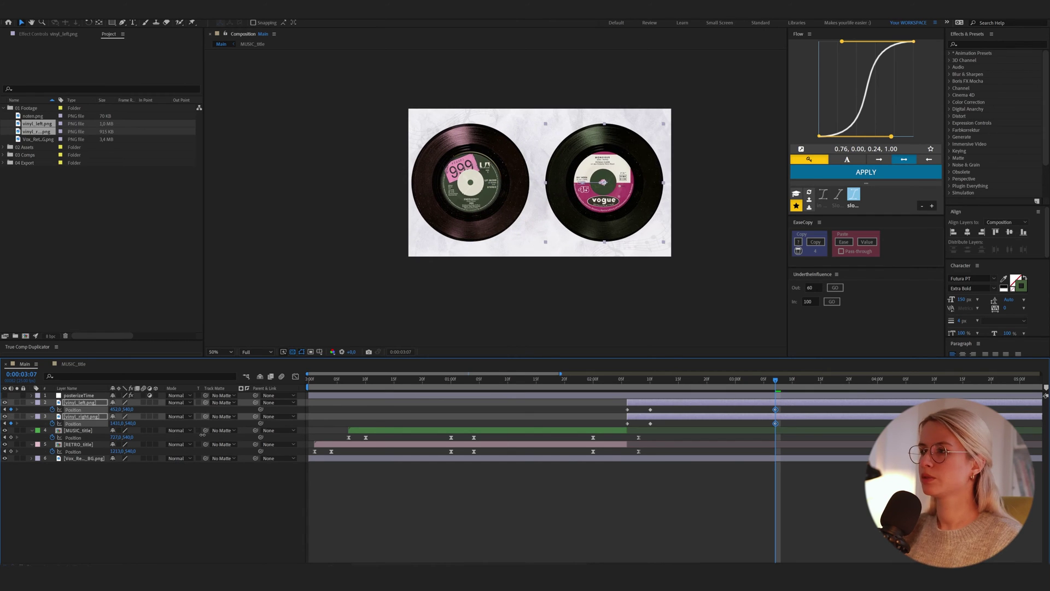
key("Right")
key("Right")
key("Right")
key("Right")
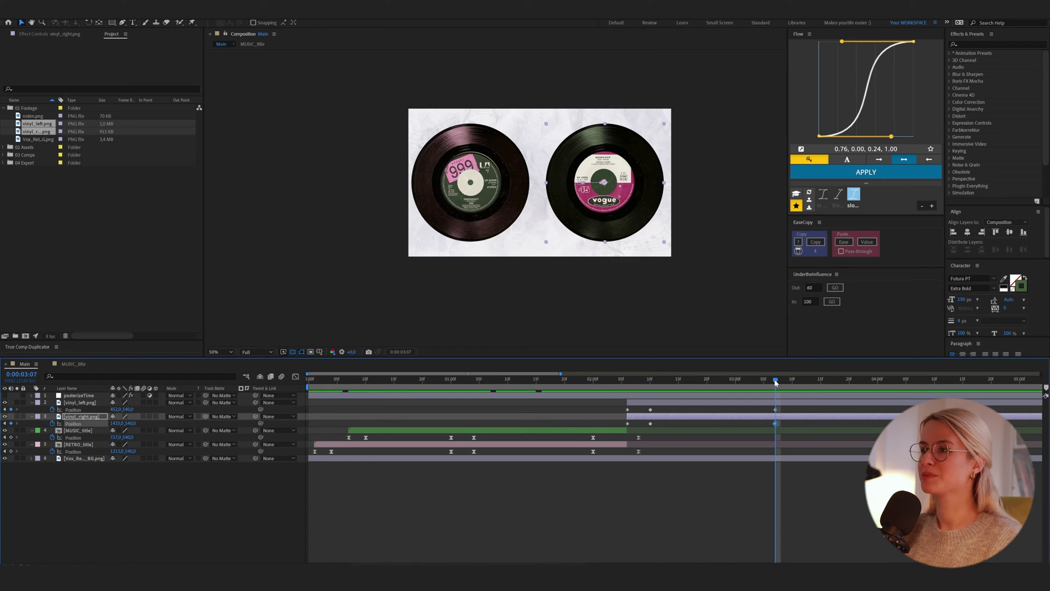
left_click_drag(769, 384, 804, 412)
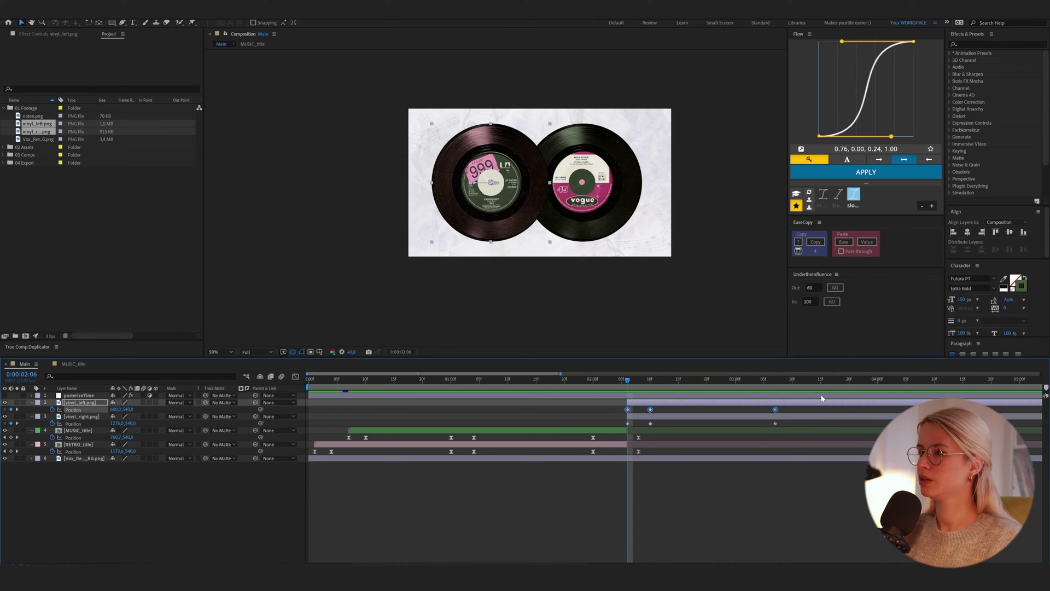
Easy-ease vinyl_left's Position keyframes and reshape the speed curve with two peaks that stays above zero at 0:00:02:10, then scrub the result.
key("F9")
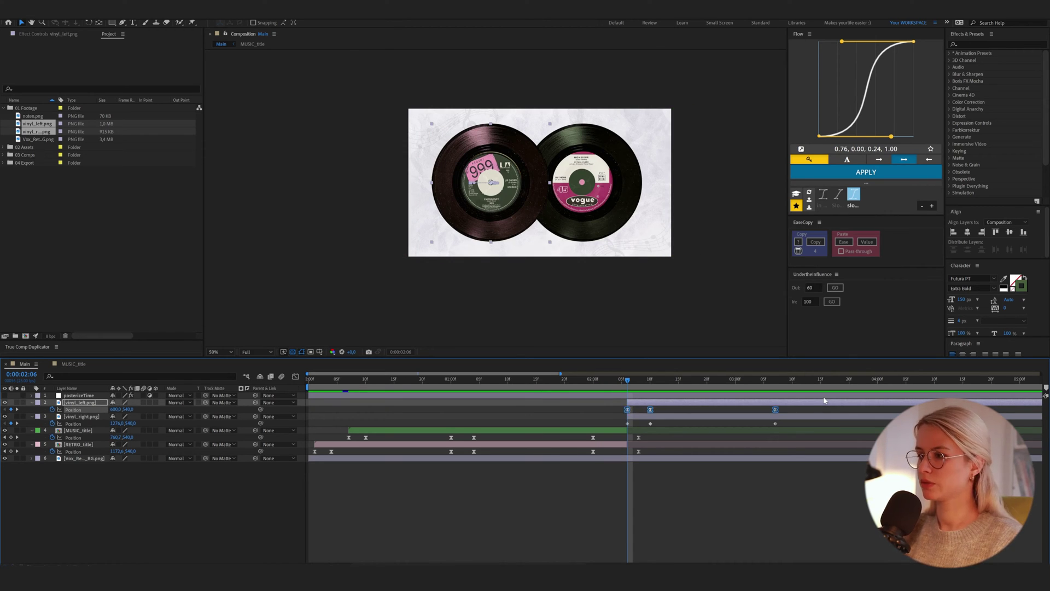
left_click(295, 376)
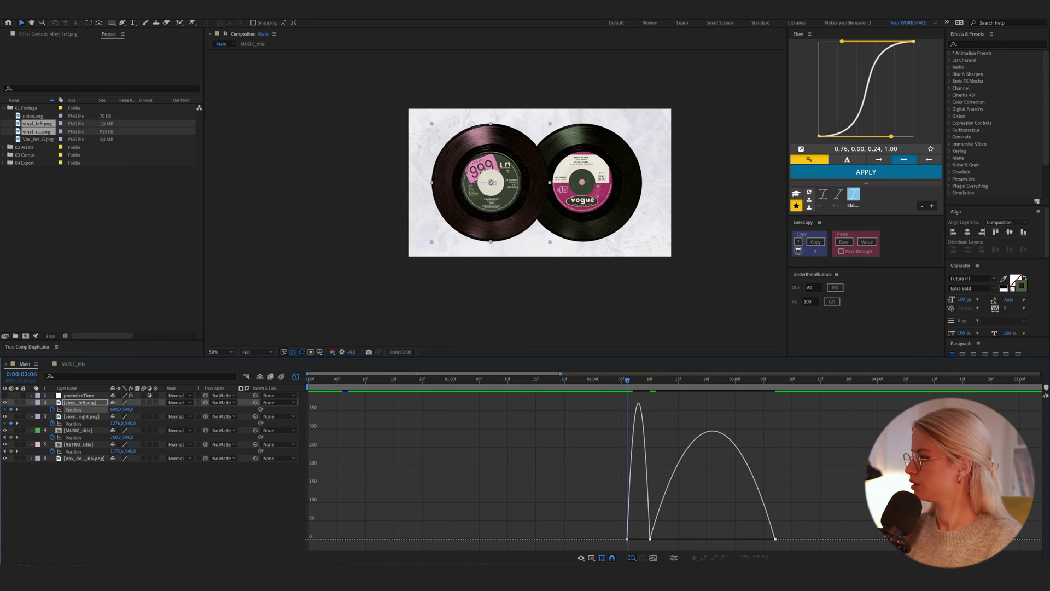
left_click_drag(650, 538, 712, 458)
left_click_drag(654, 528, 654, 494)
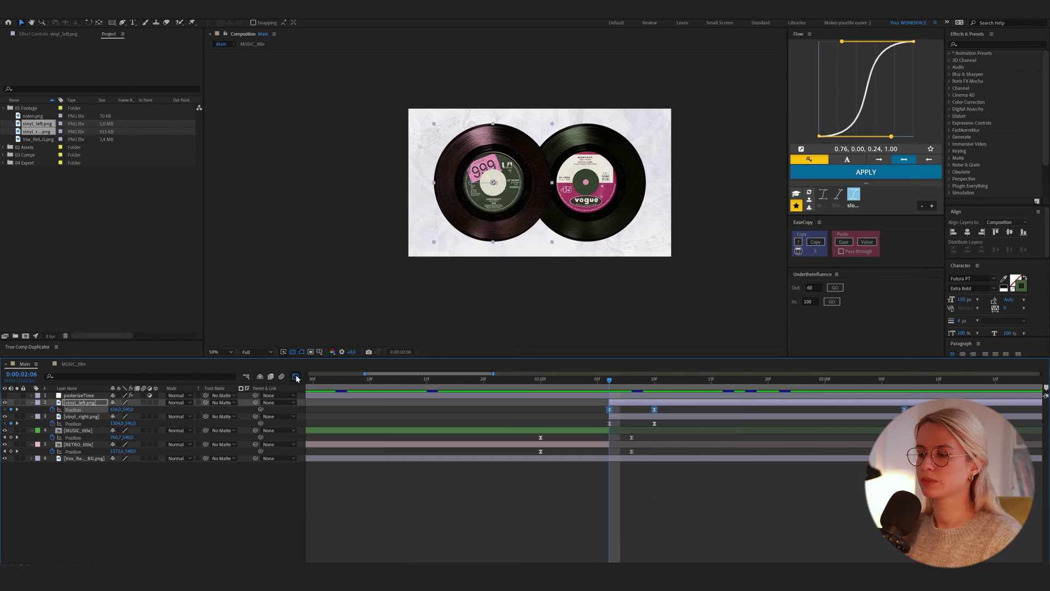
left_click(296, 377)
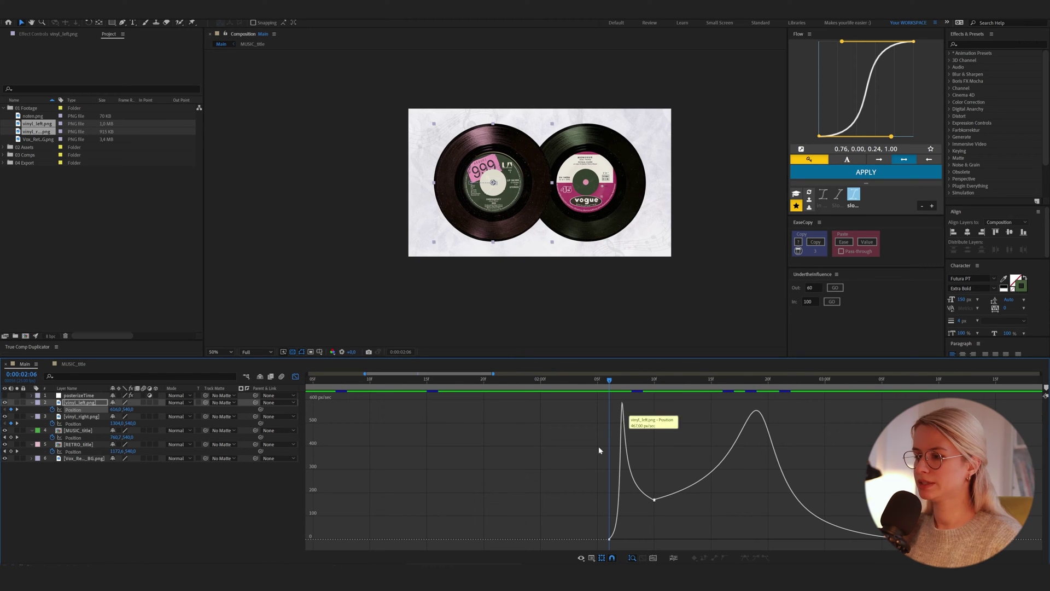
left_click_drag(609, 384, 849, 421)
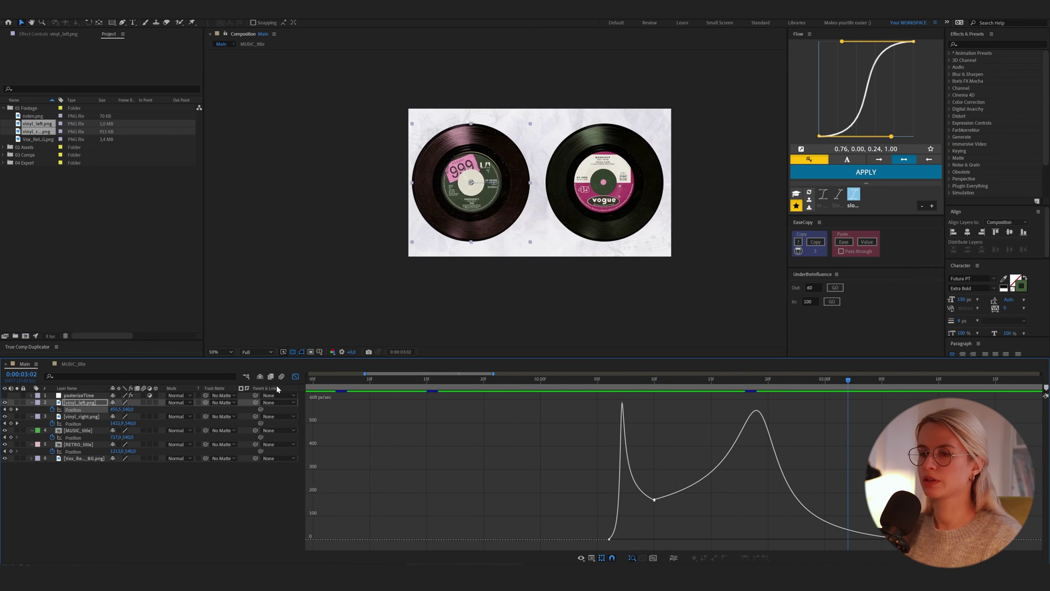
Shift both vinyls' first Position keyframes one frame earlier to 0:00:02:05 and preview the animation from 0:00:01:18.
left_click(295, 376)
mouse_move(603, 406)
left_mouse_down()
mouse_move(613, 428)
mouse_move(593, 413)
left_mouse_up()
left_click_drag(848, 382, 461, 381)
key("space")
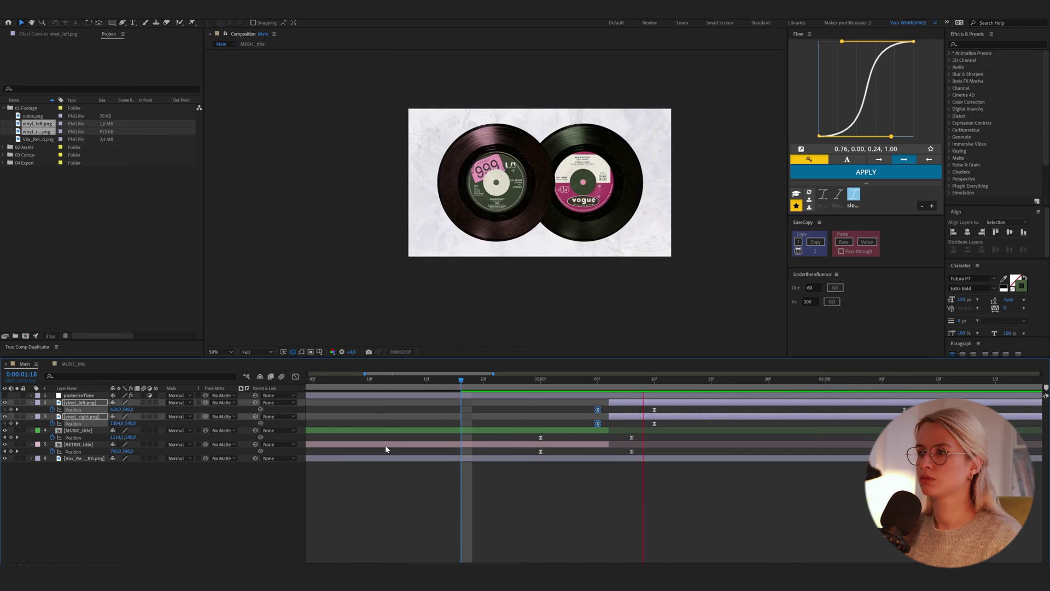
key("space")
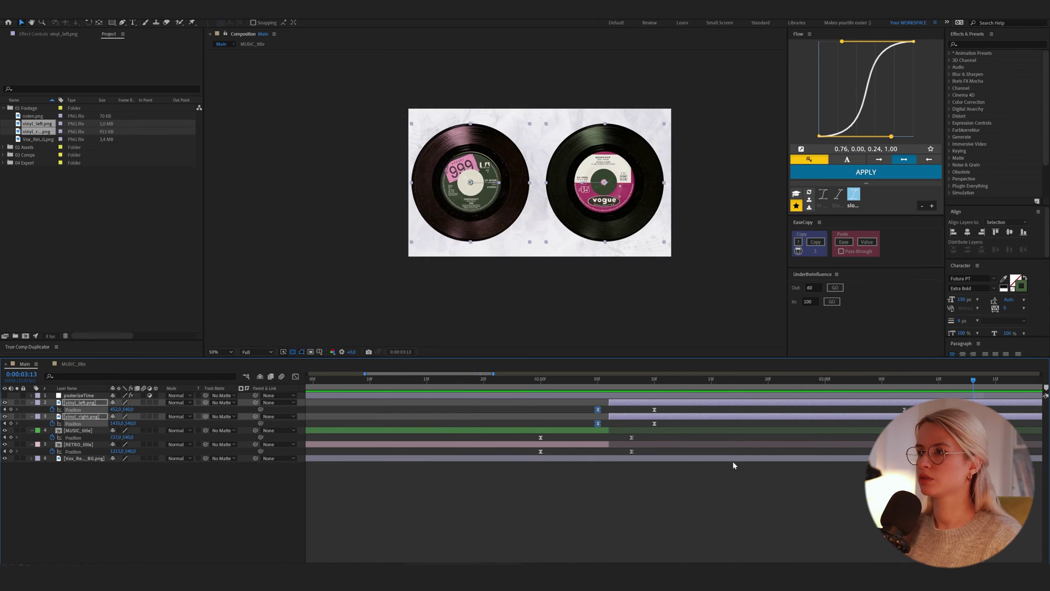
left_click(926, 435)
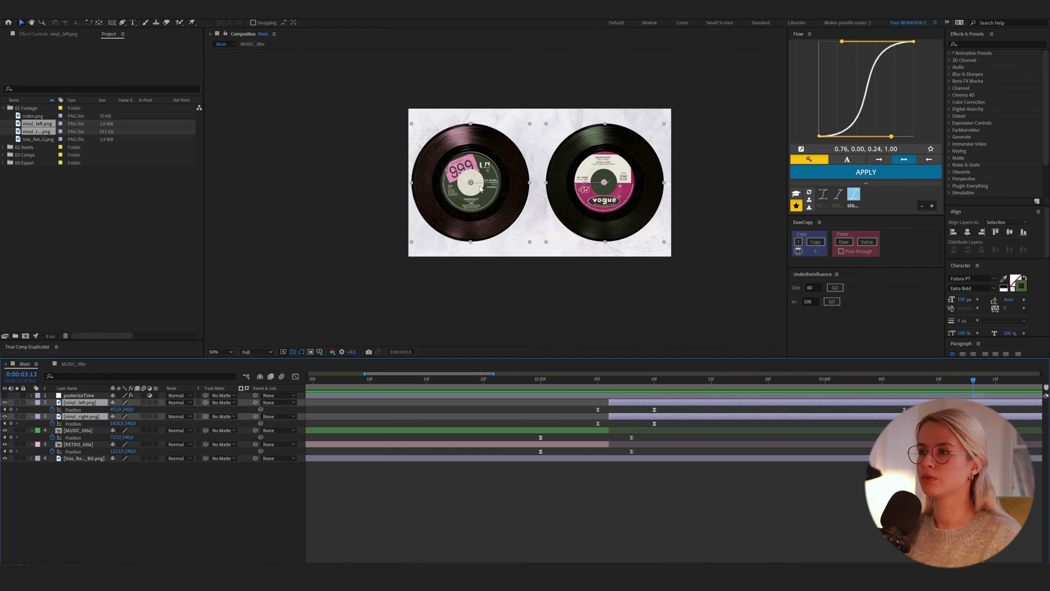
Duplicate vinyl_left.png and apply a Fill effect in a muted mauve to the upper copy.
left_click(93, 403)
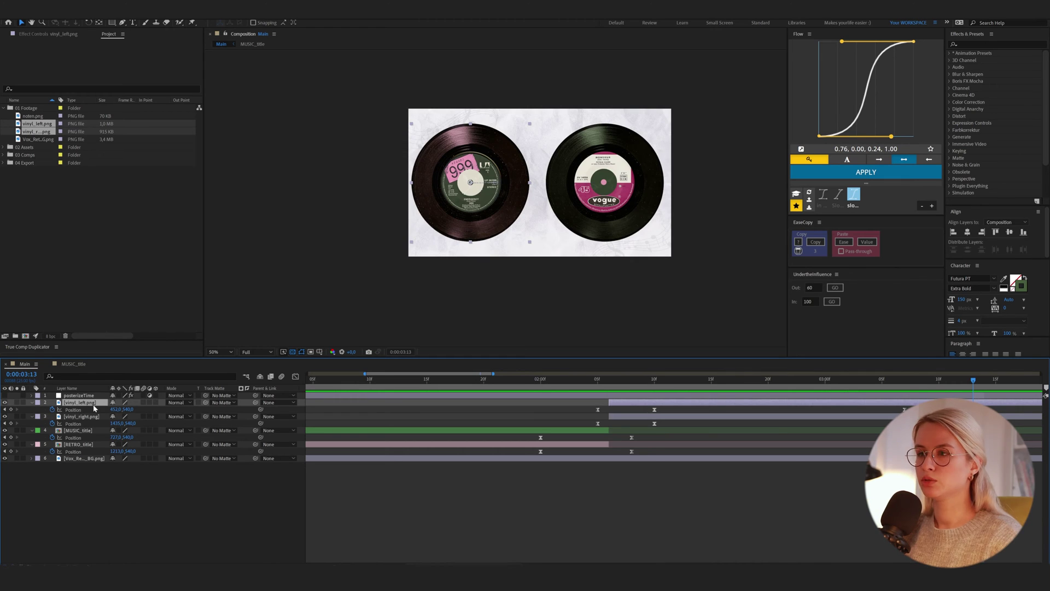
key("ctrl+d")
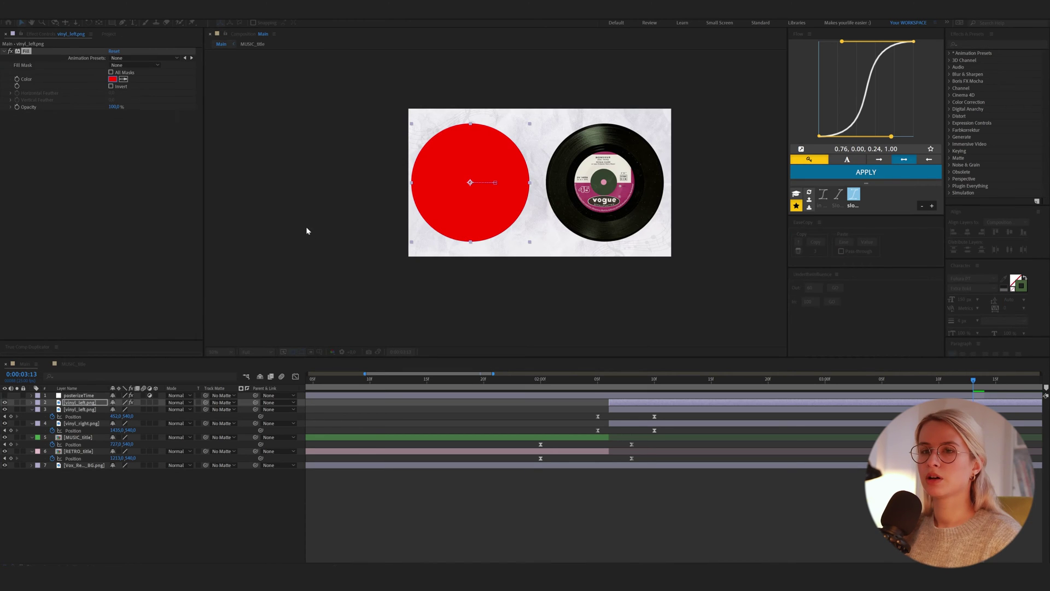
left_click(279, 171)
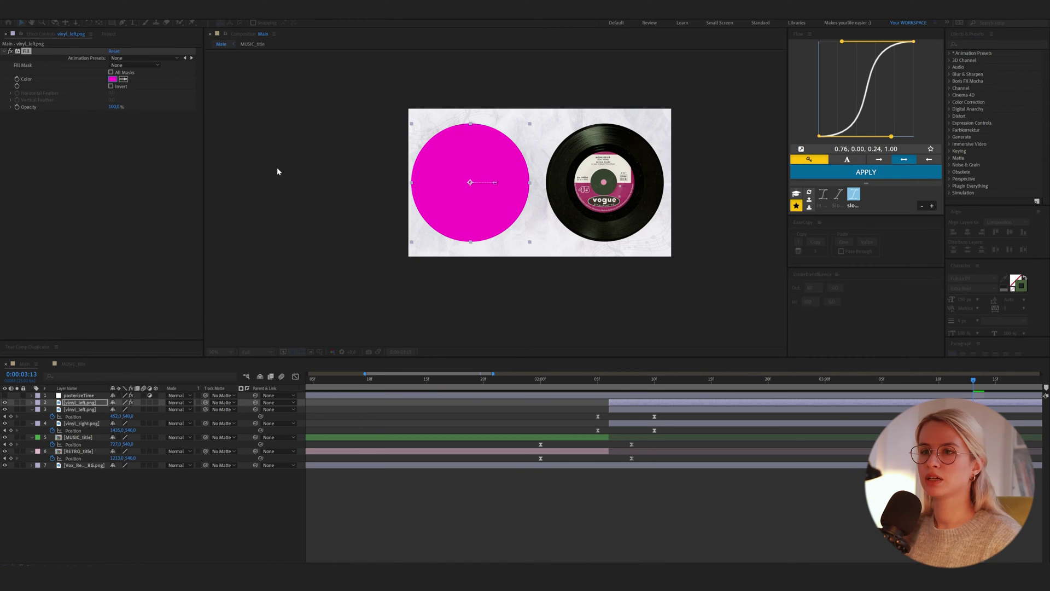
left_click_drag(276, 168, 277, 163)
left_click_drag(202, 216, 195, 217)
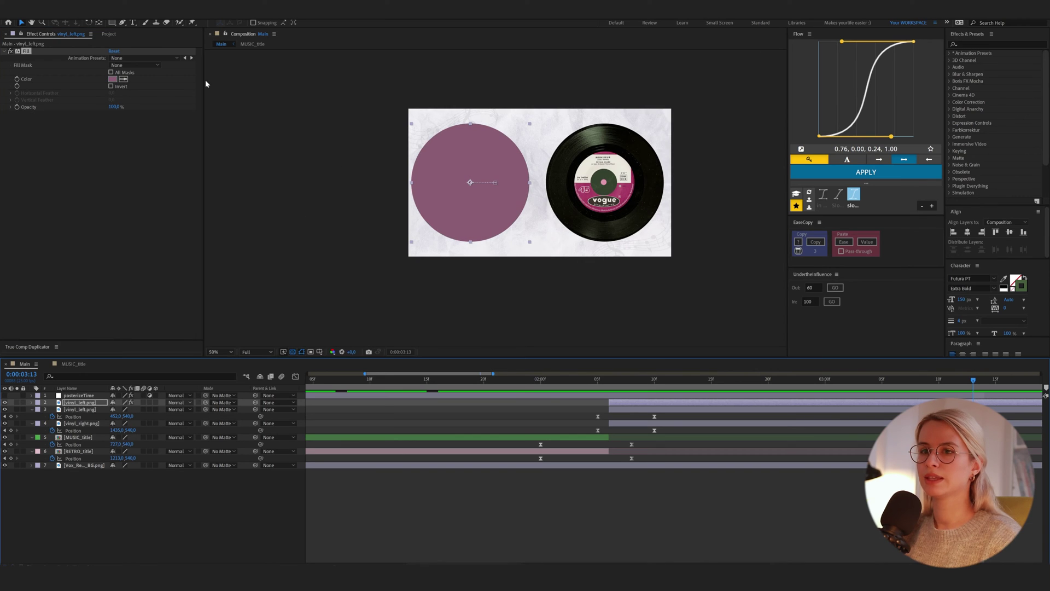
Set the filled vinyl_left copy's blending mode to Add and shift its Fill colour to a muted brownish red.
key("alt+shift+a")
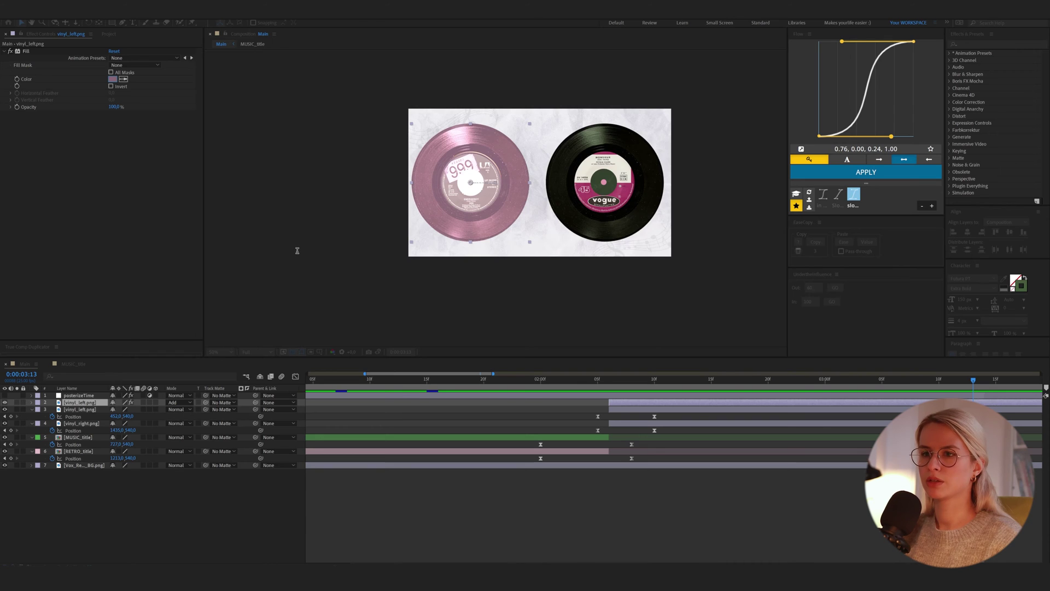
left_click_drag(307, 229, 298, 230)
left_click(349, 154)
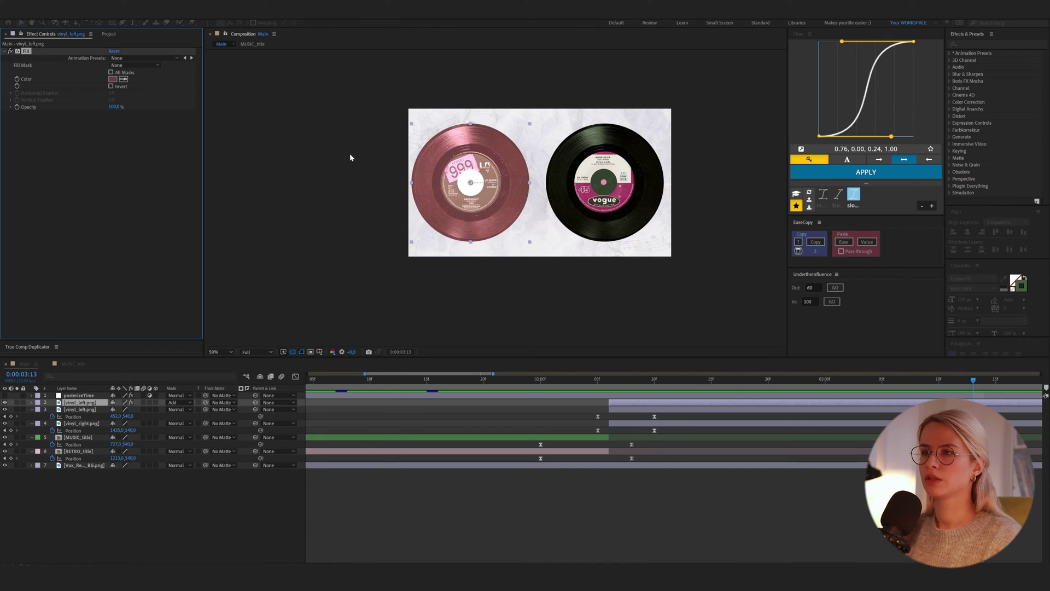
Parent the filled vinyl copy to the vinyl_left.png layer beneath it and delete the copy's own Position keyframes.
left_click(89, 403)
left_click_drag(255, 403, 91, 411)
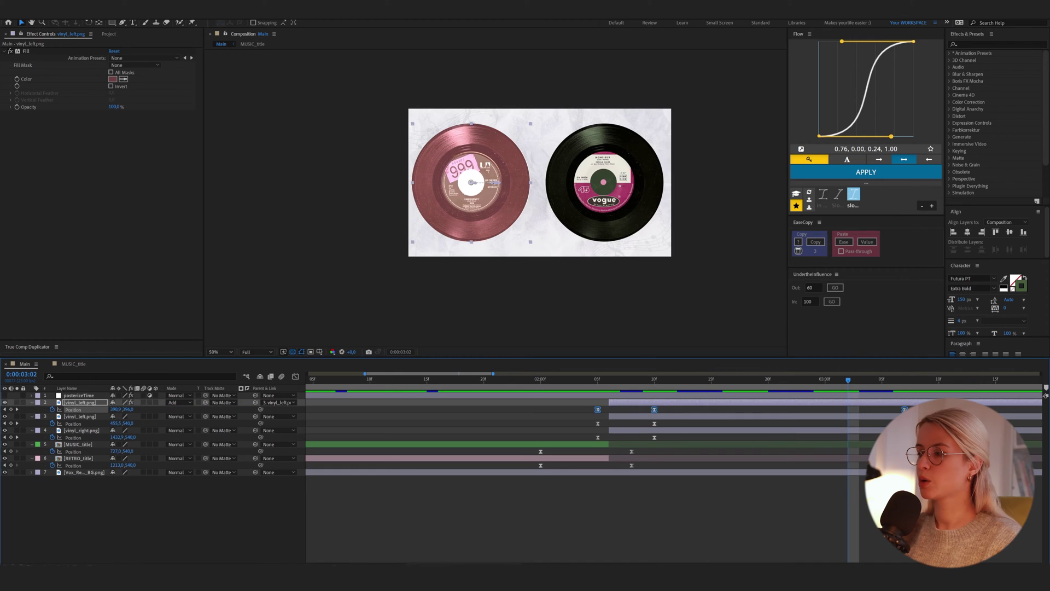
left_click_drag(920, 407, 582, 412)
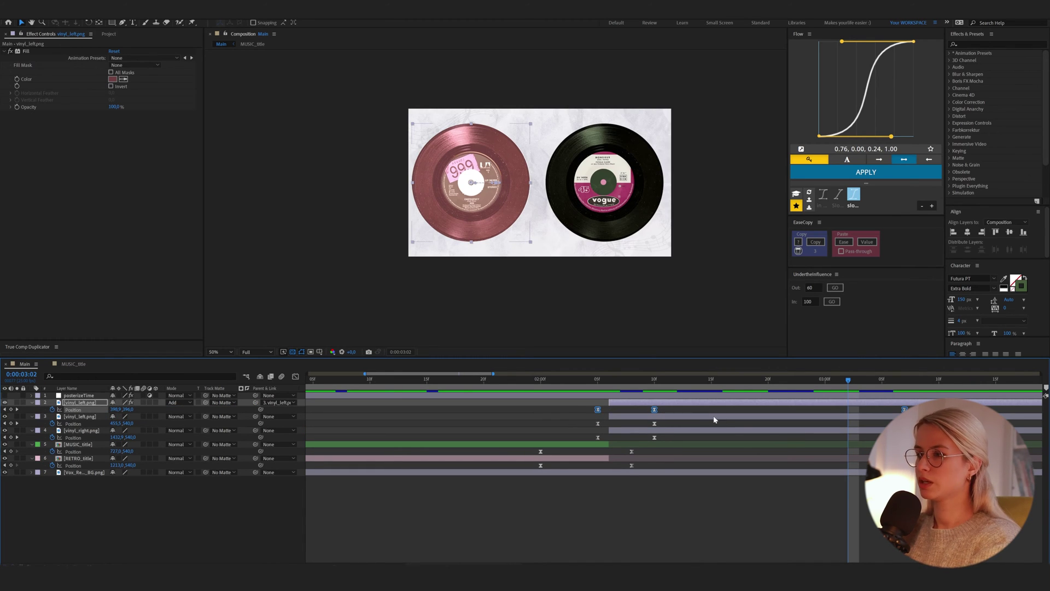
key("Delete")
Animate the filled copy's Opacity from 100% at 0:00:02:21 to 0% at 0:00:03:07 and ease both keyframes.
left_click_drag(847, 381, 779, 381)
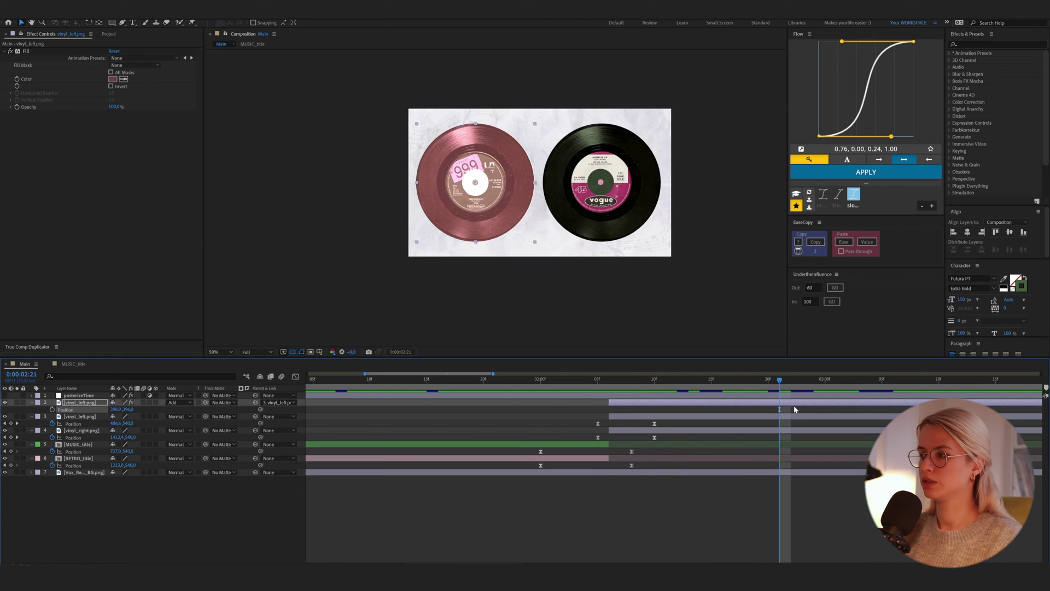
key("t")
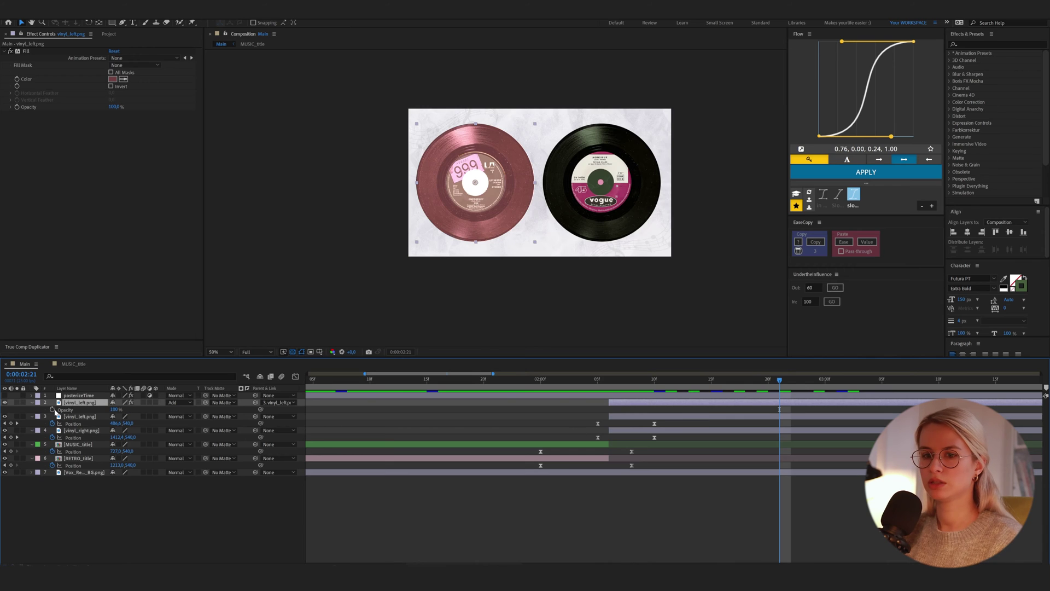
left_click(52, 409)
left_click_drag(779, 380, 905, 405)
left_click(115, 409)
type("1")
key("Return")
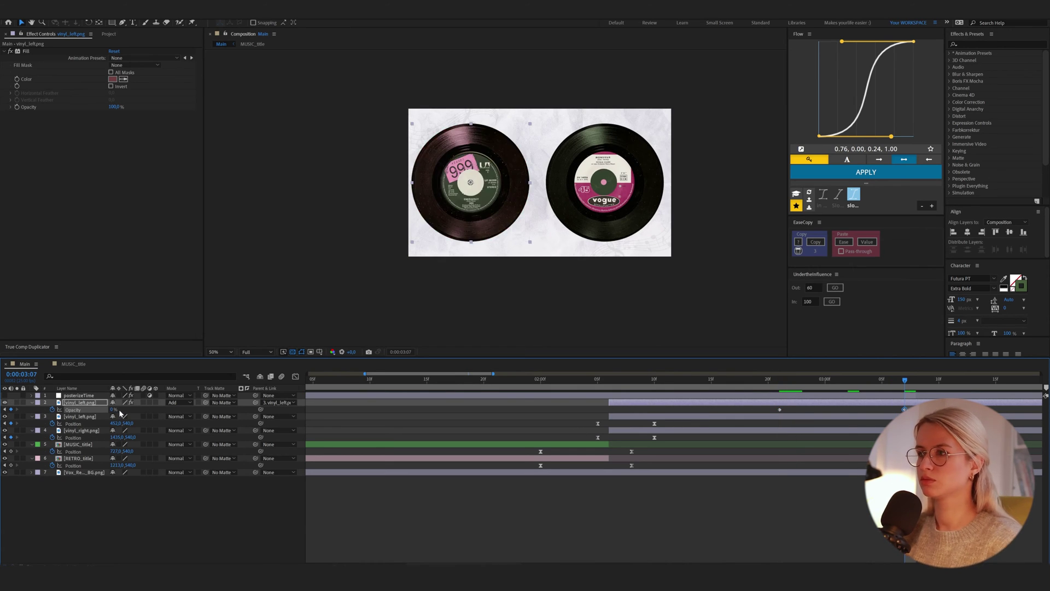
key("Page_Up")
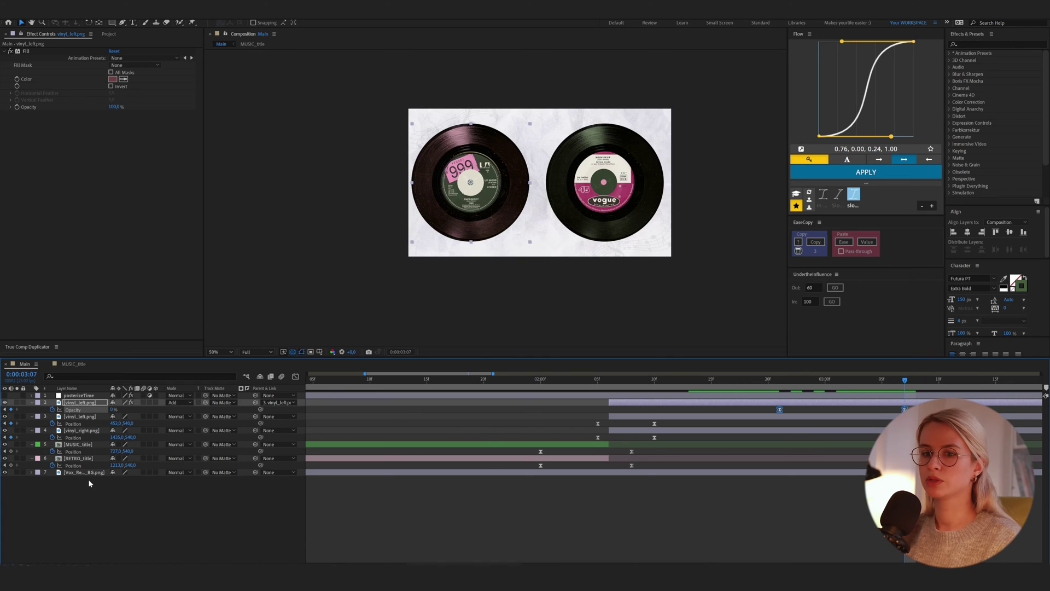
Rename the filled vinyl_left copy to vinyl_left_mask.png.
left_click(90, 483)
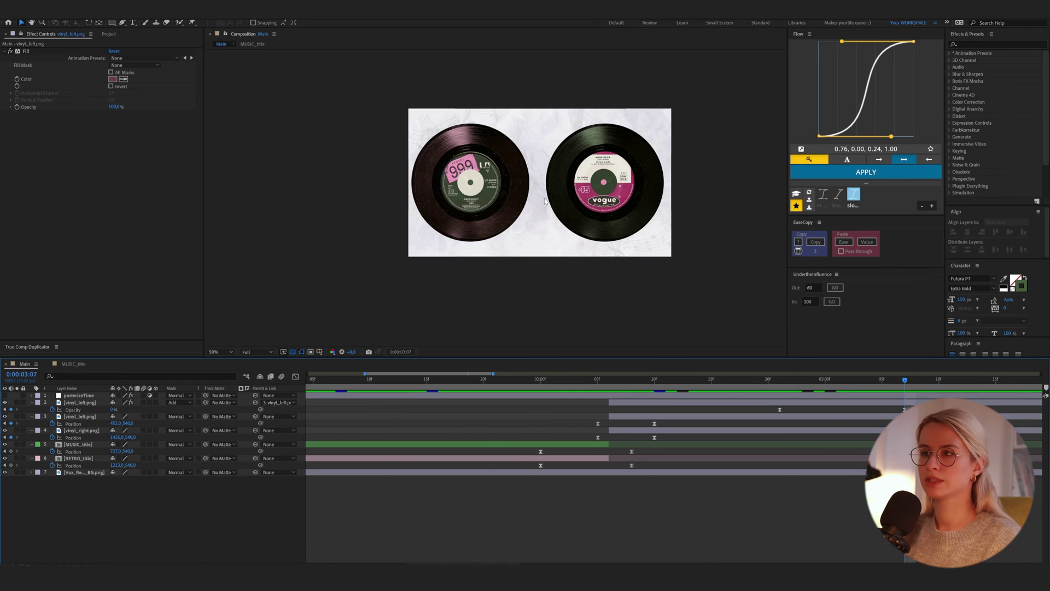
left_click(86, 417)
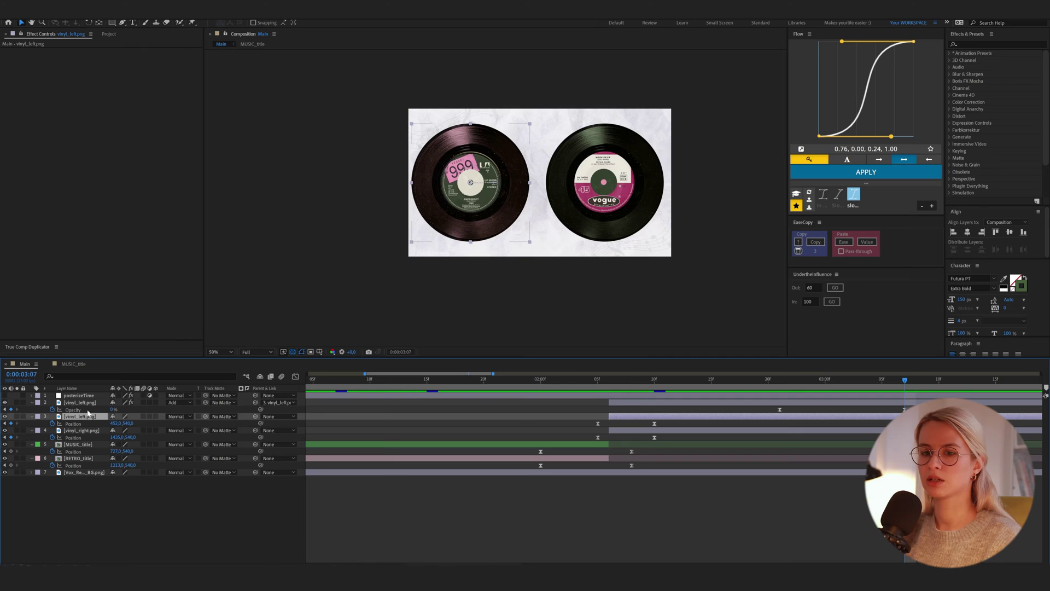
Duplicate vinyl_right.png, apply Black & White to the upper copy and brighten it with an upward-bowed RGB curve in a Curves effect.
left_click(93, 431)
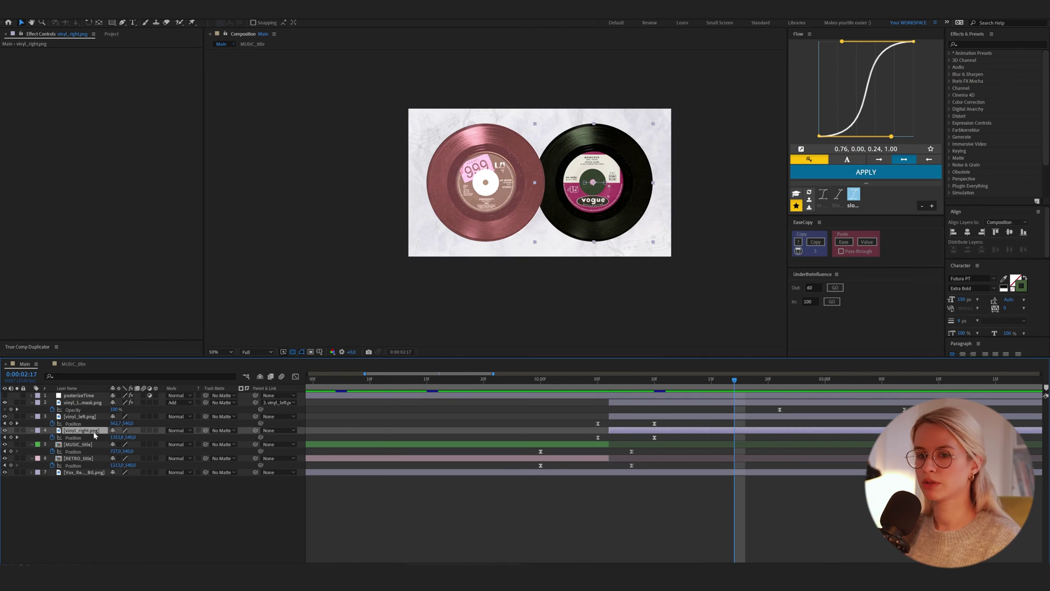
key("ctrl+d")
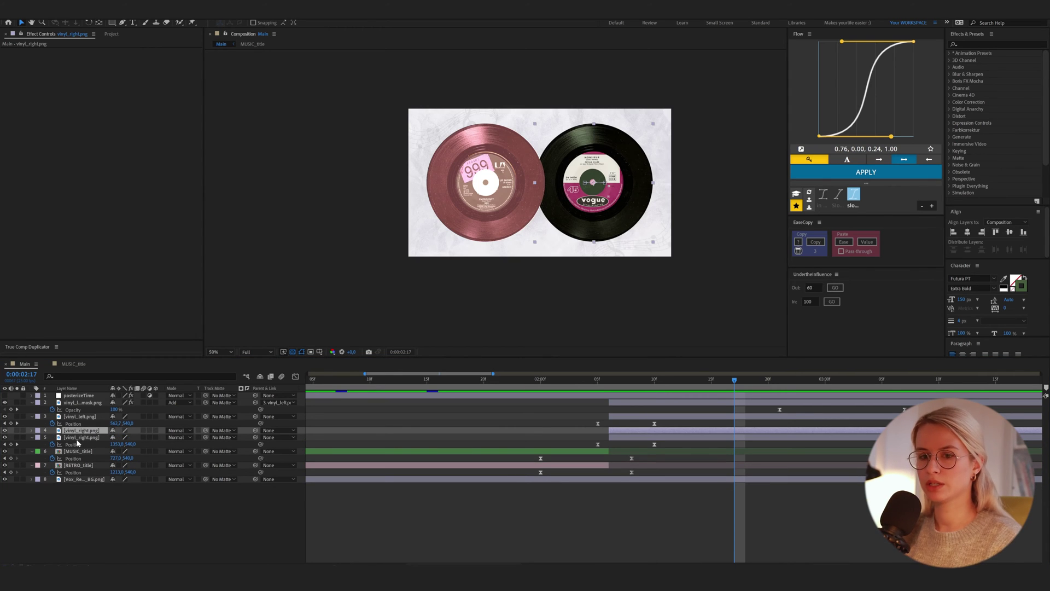
key("ctrl+alt+shift+b")
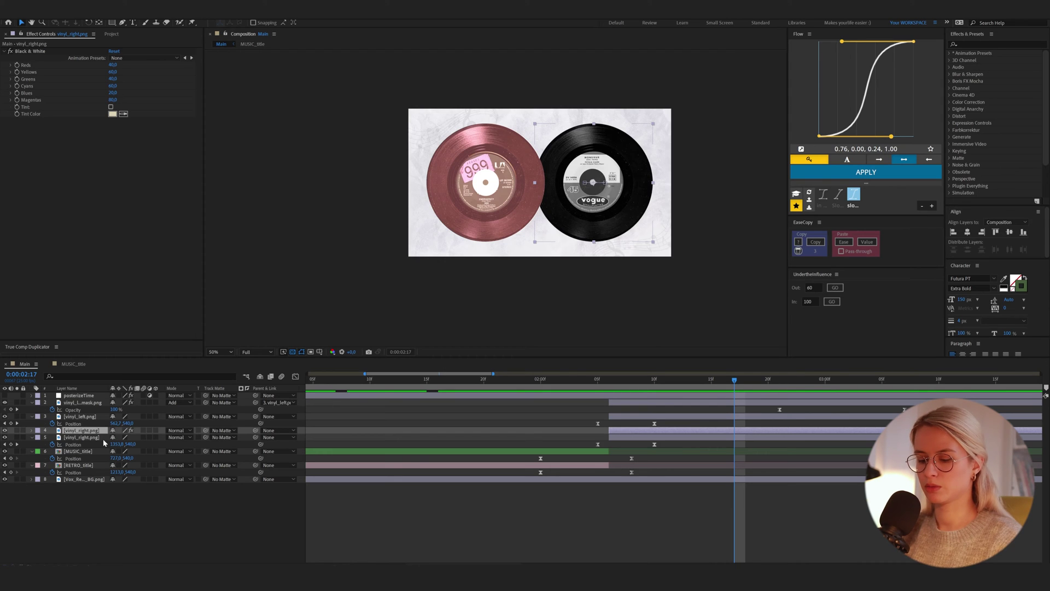
key("ctrl+alt+shift+c")
left_click_drag(86, 194, 99, 165)
left_click_drag(38, 230, 36, 226)
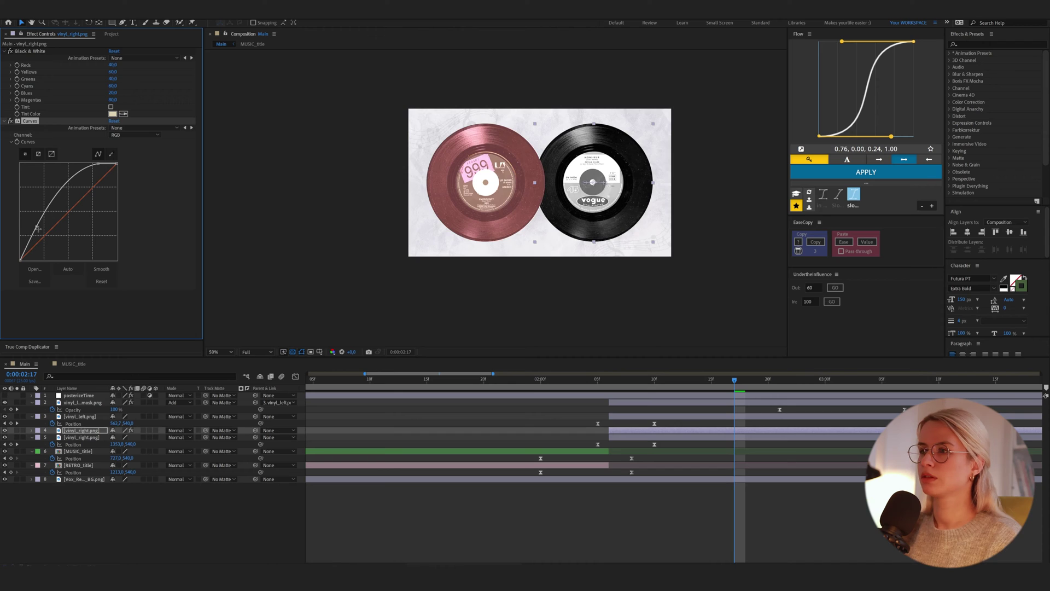
Paste vinyl_left_mask.png's Opacity keyframes onto the black-and-white copy, fading it from 0% at 0:00:02:21 to 100% at 0:00:03:07.
left_click(714, 431)
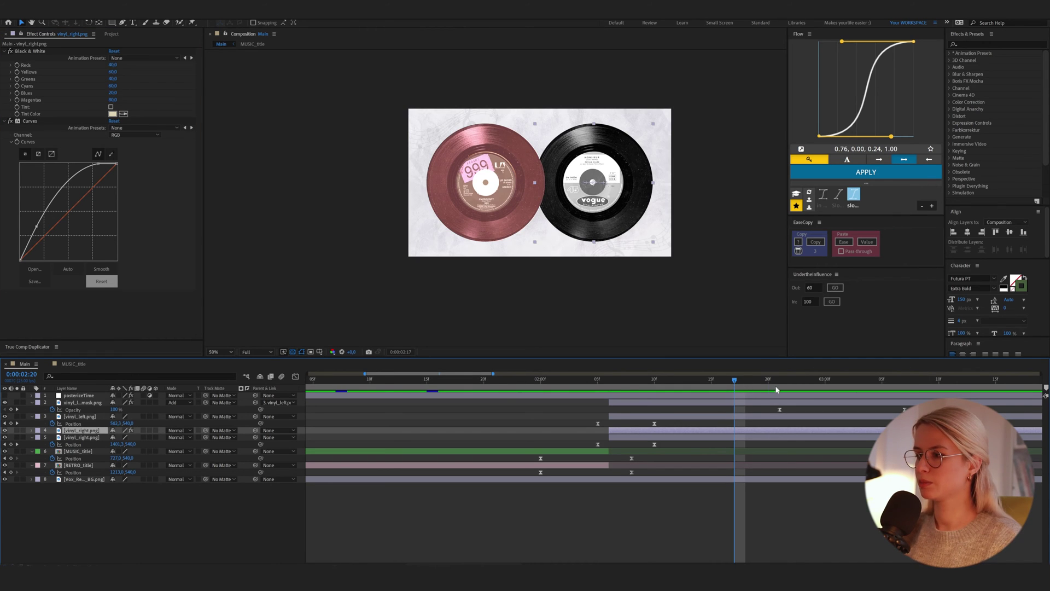
left_click_drag(777, 390, 905, 388)
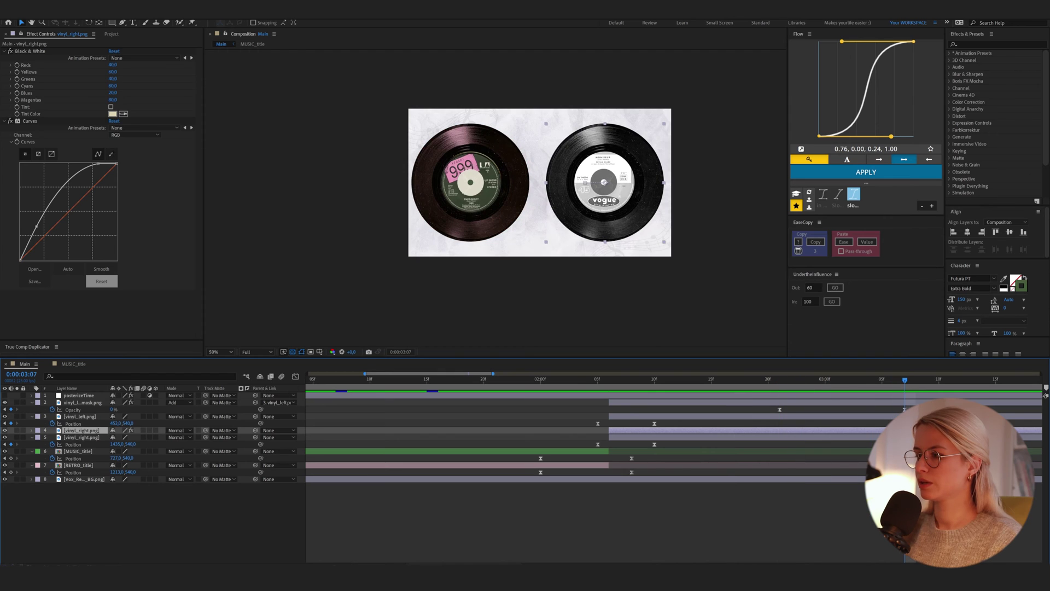
key("t")
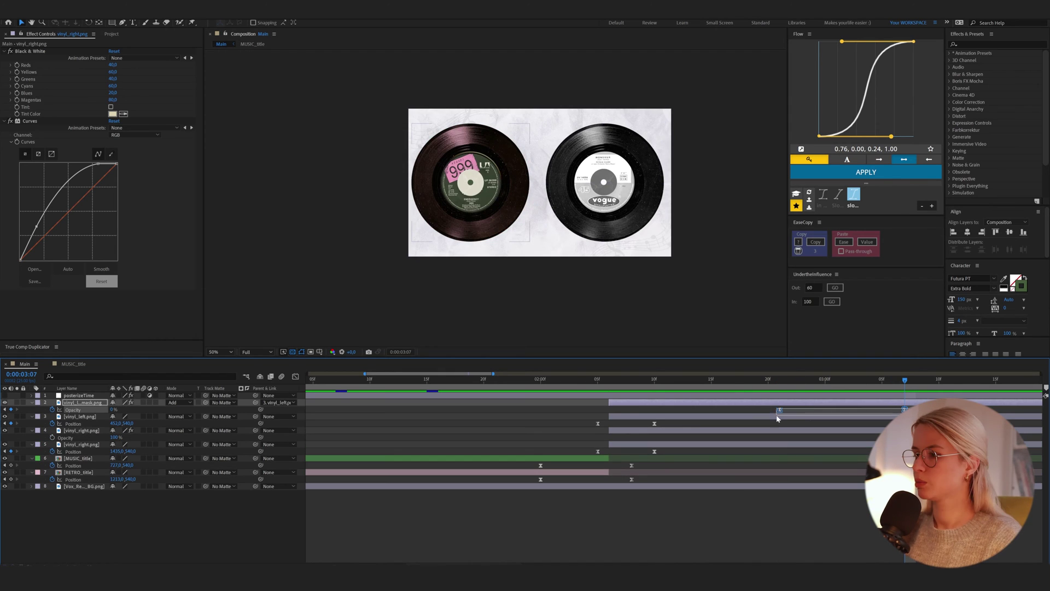
mouse_move(774, 406)
left_mouse_down()
mouse_move(900, 412)
mouse_move(777, 403)
left_mouse_up()
left_click(783, 430)
key("ctrl+v")
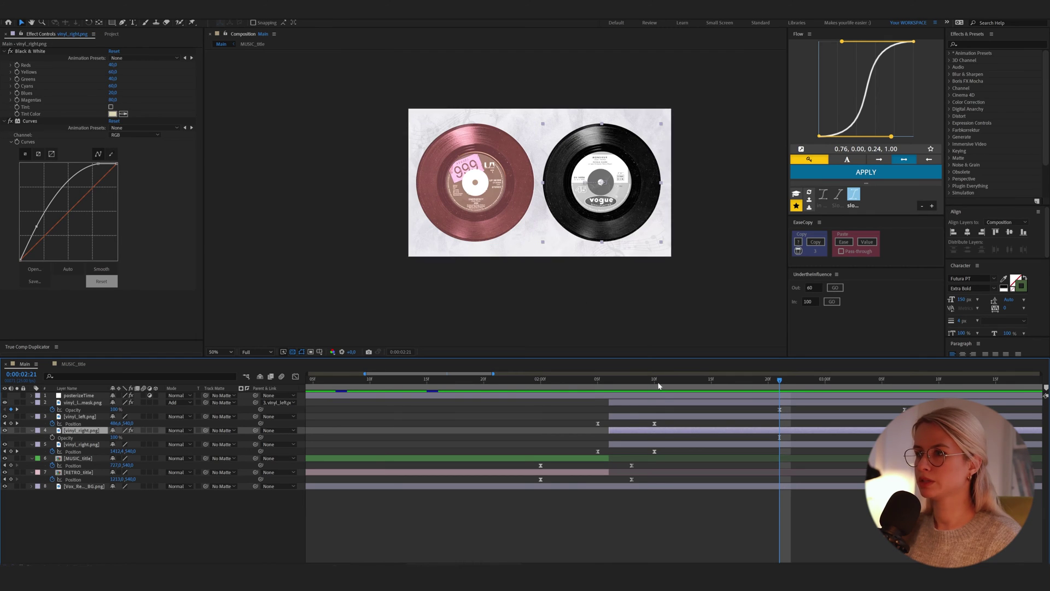
key("ctrl+v")
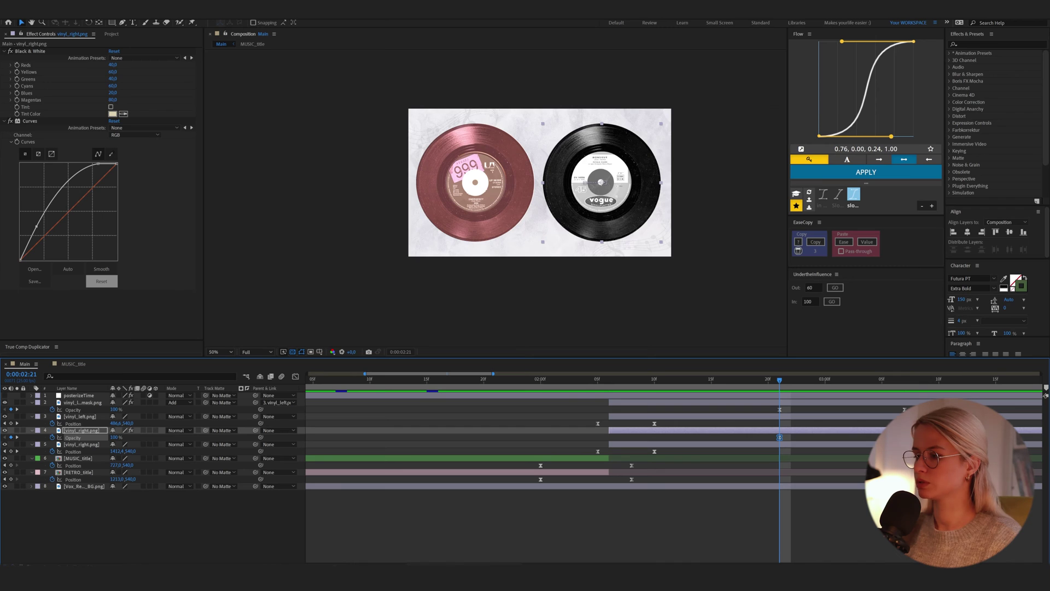
type("0")
key("Return")
Preview the opacity fades, hide the black-and-white vinyl_right copy and replay the vinyl section without it.
key("space")
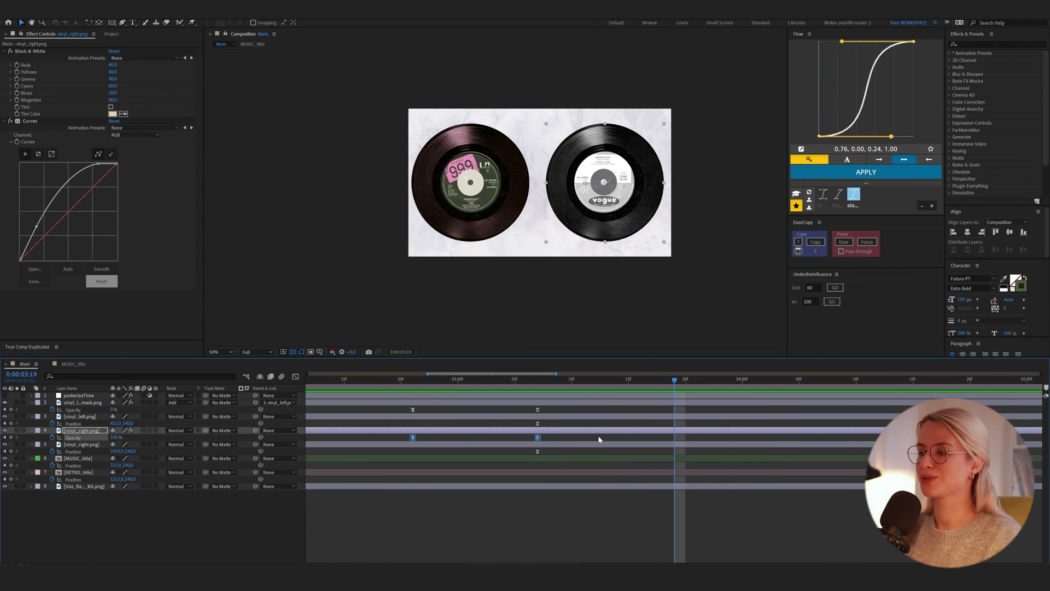
scroll(600, 439, "up", 1)
scroll(600, 438, "down", 2)
left_click_drag(629, 381, 529, 401)
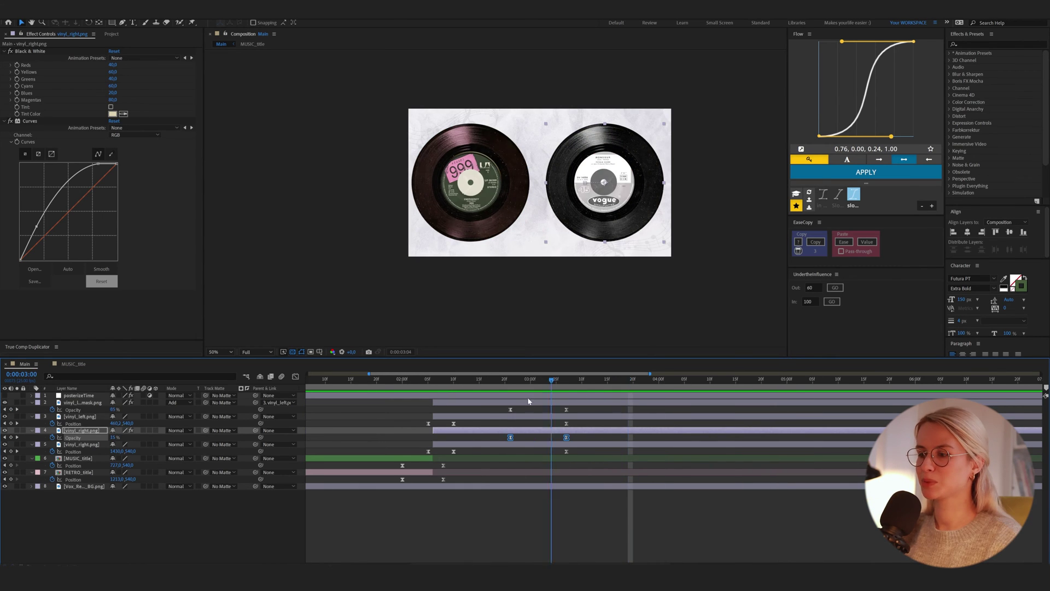
key("space")
left_click(5, 430)
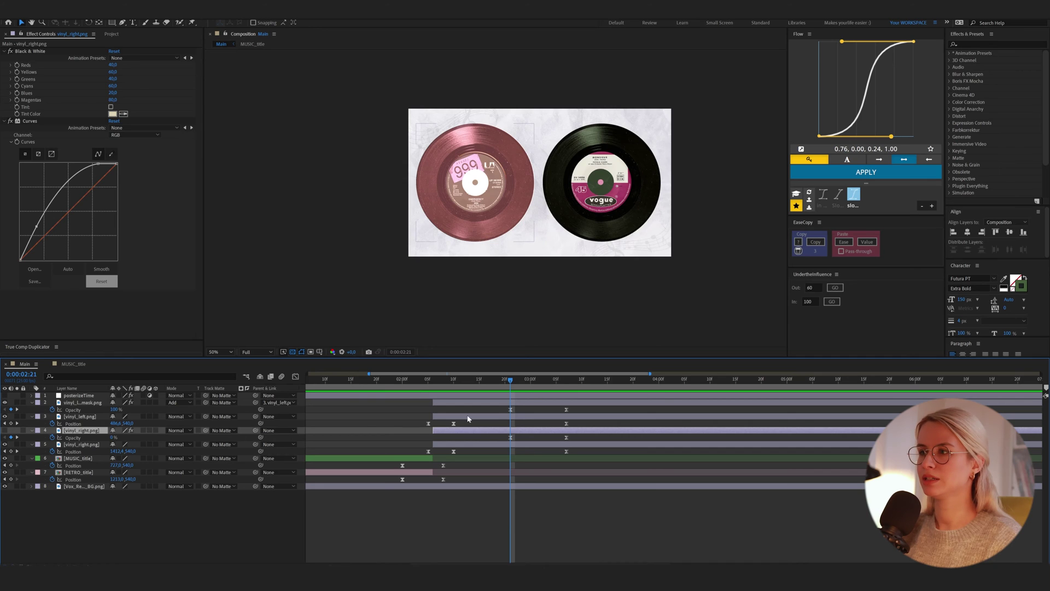
key("space")
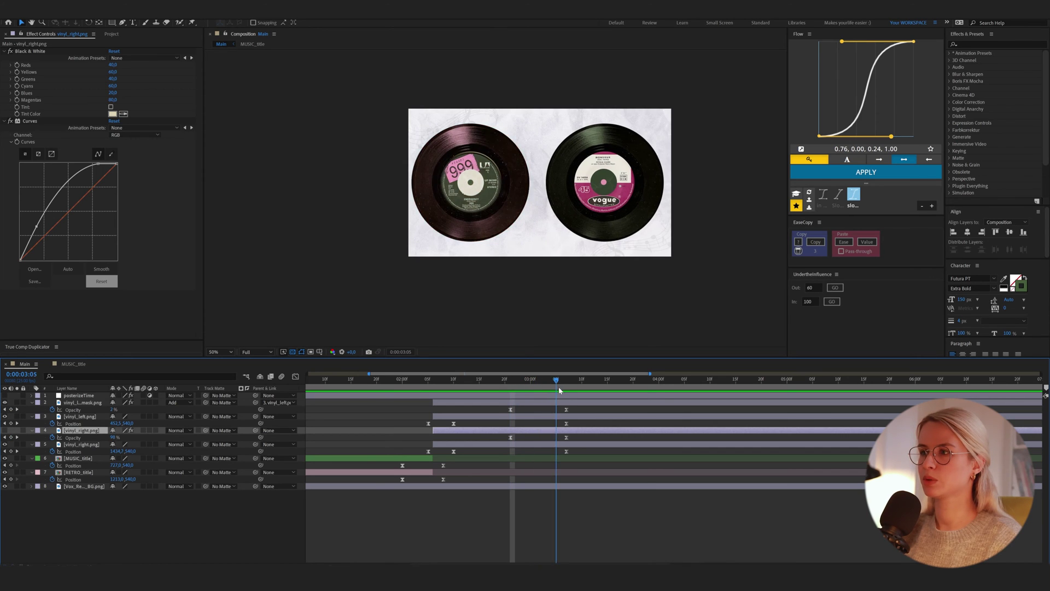
key("space")
left_click(95, 517)
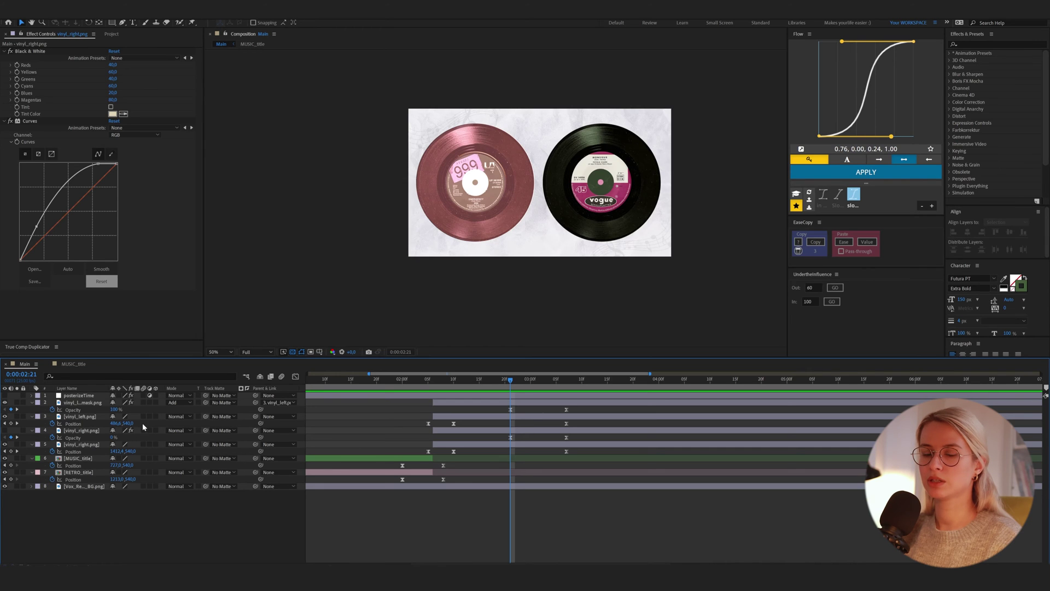
Add a camera to the composition and make all four vinyl layers and the paper background 3D.
key("ctrl+y")
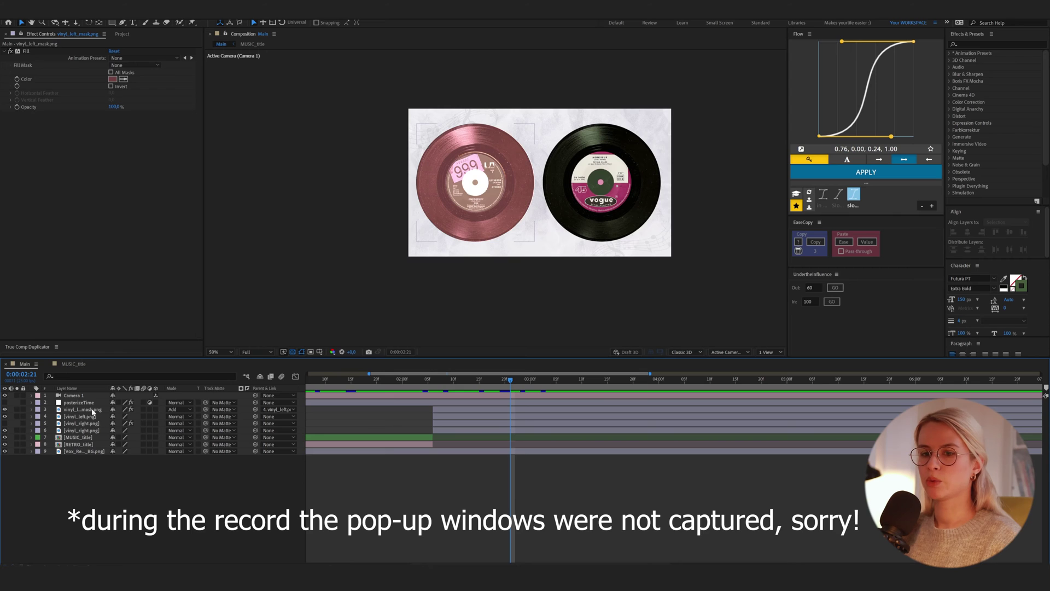
left_click(91, 410)
left_click(87, 431, "shift")
left_click(90, 451, "ctrl")
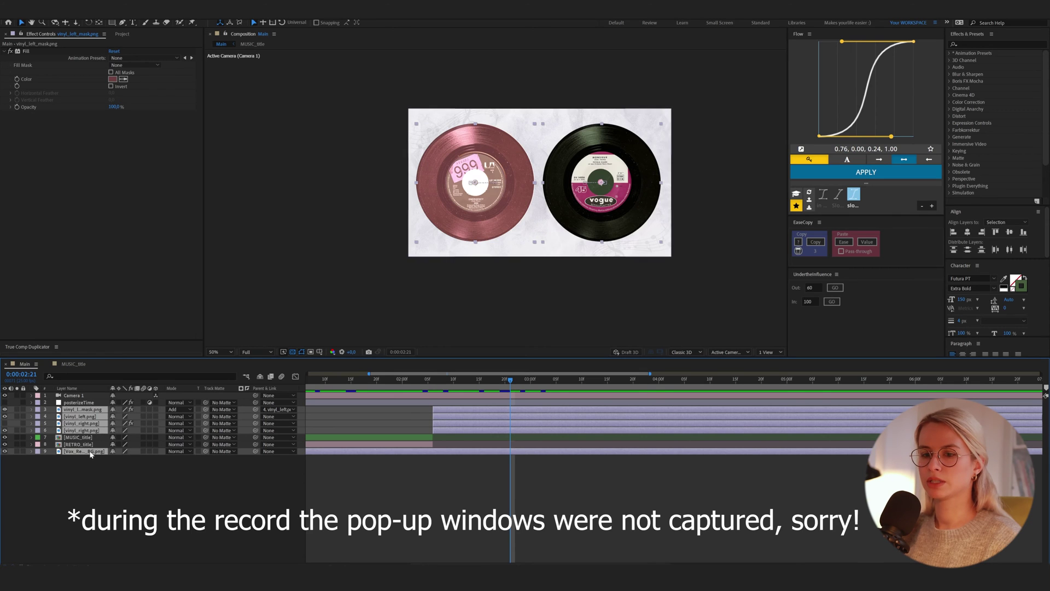
left_click(156, 408)
Set Point of Interest and Position keyframes for the camera at 0:00:02:21.
left_click(74, 395)
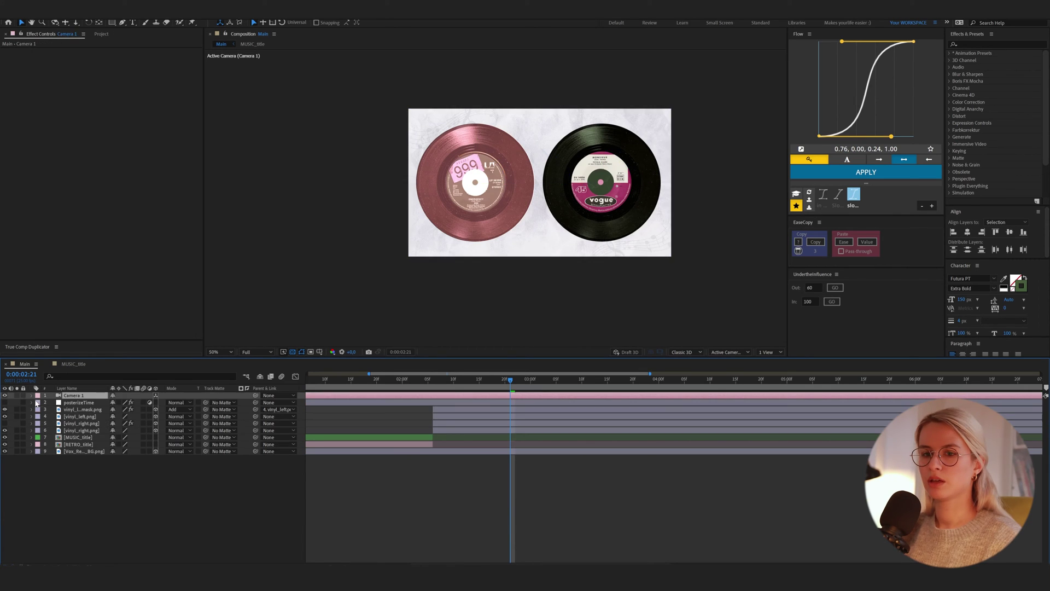
left_click(31, 396)
left_click(38, 403)
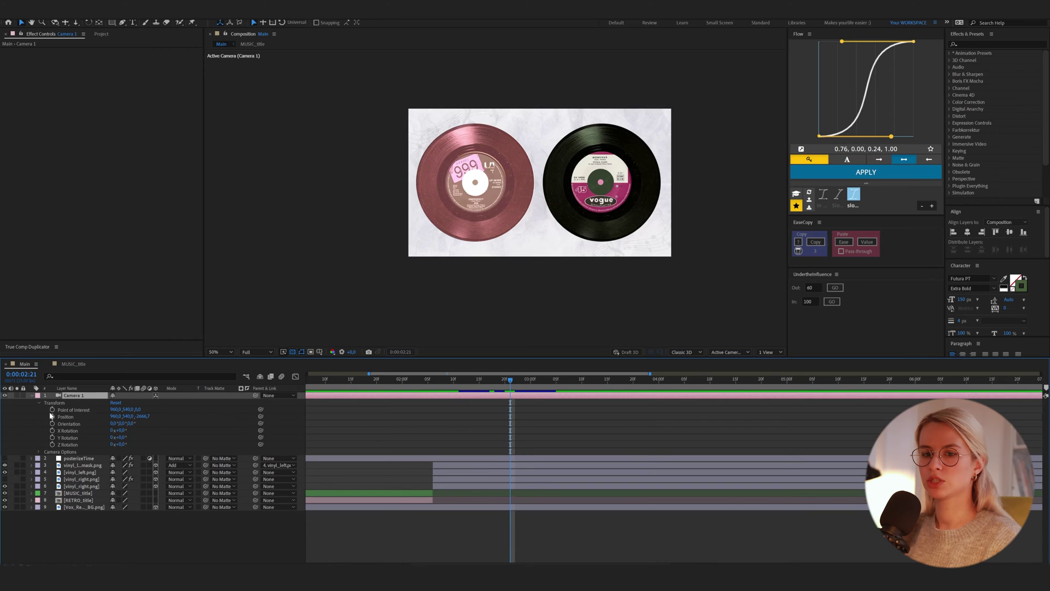
left_click(73, 416)
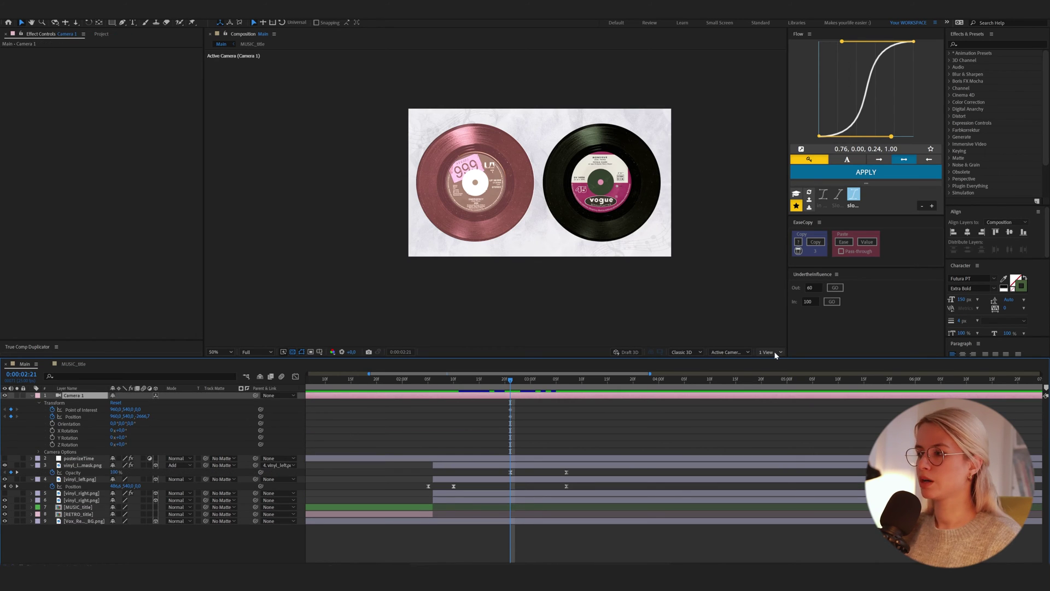
Using a two-view layout with a Top view, move the camera and its Point of Interest at 0:00:03:07 to about X 560, Position Z about -3234.
left_click(773, 351)
left_click(778, 368)
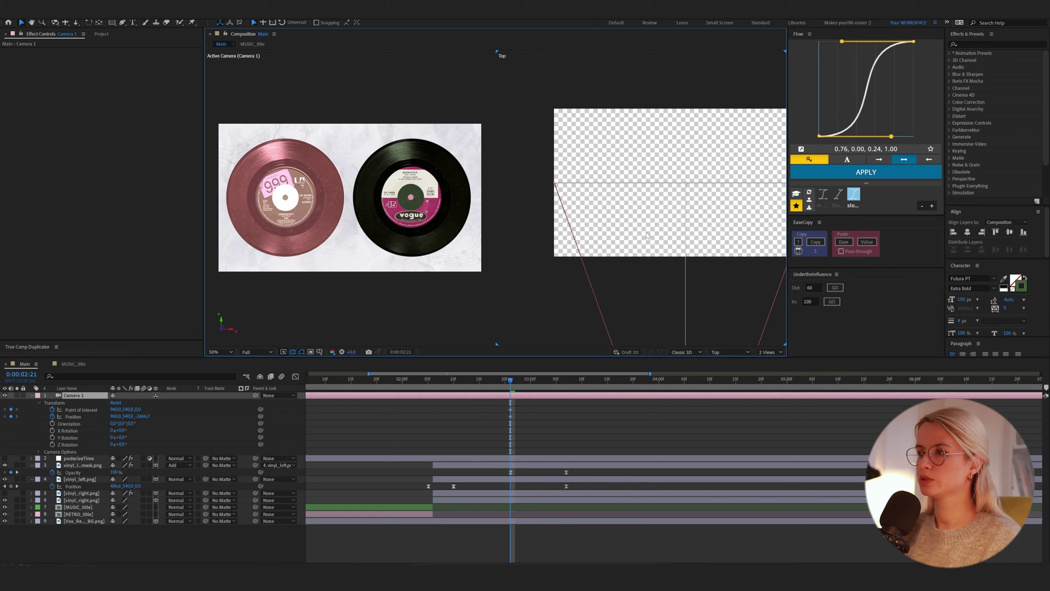
scroll(646, 232, "down", 4)
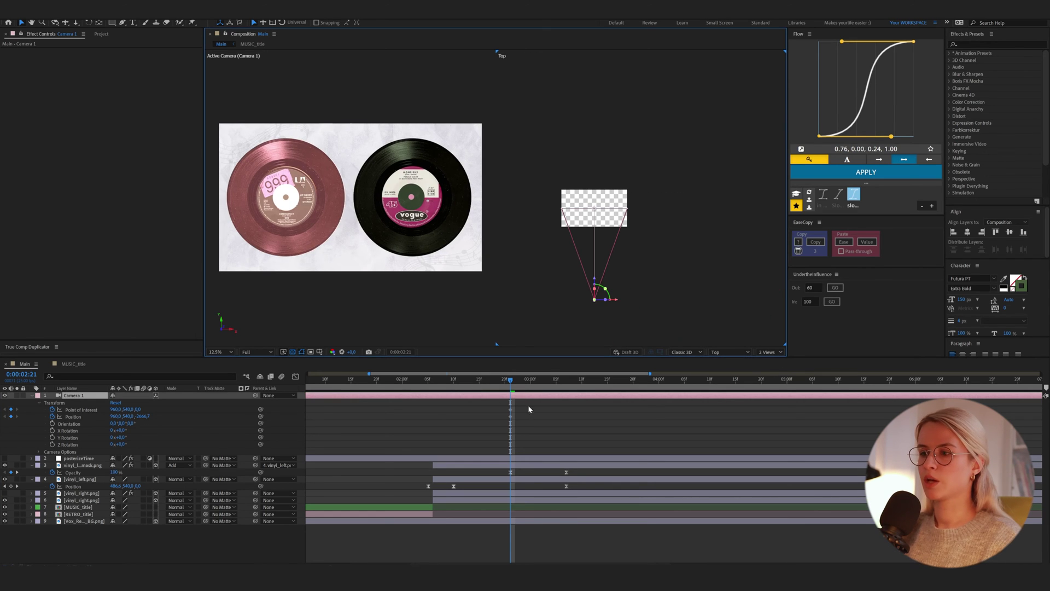
left_click_drag(511, 385, 566, 403)
mouse_move(144, 416)
left_mouse_down()
mouse_move(107, 423)
mouse_move(138, 410)
left_mouse_up()
left_click_drag(613, 320, 606, 323)
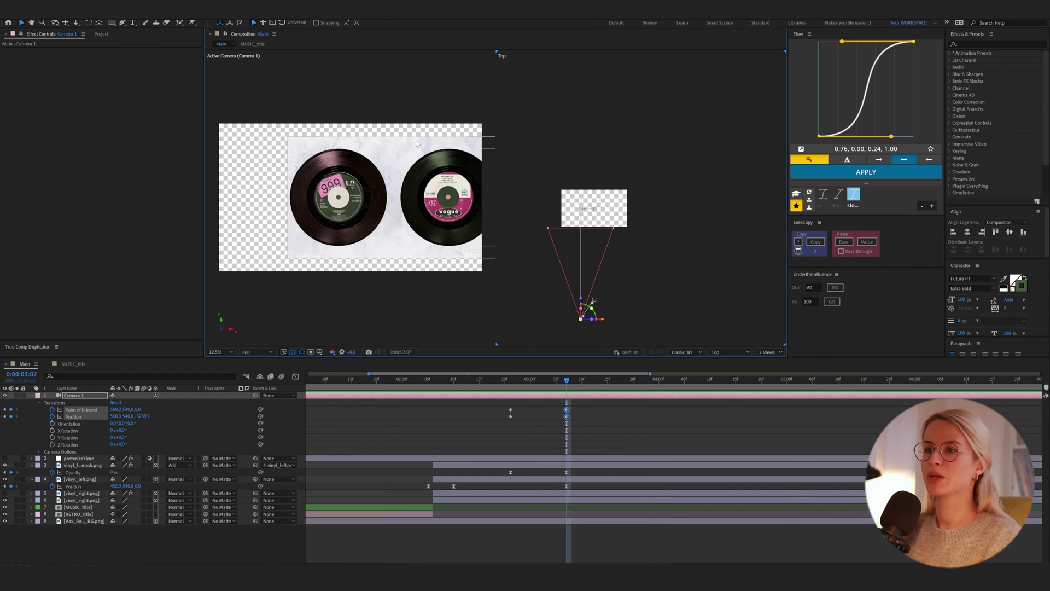
Import BG_big.png into the footage folder and replace the paper background layer with it.
left_click(103, 34)
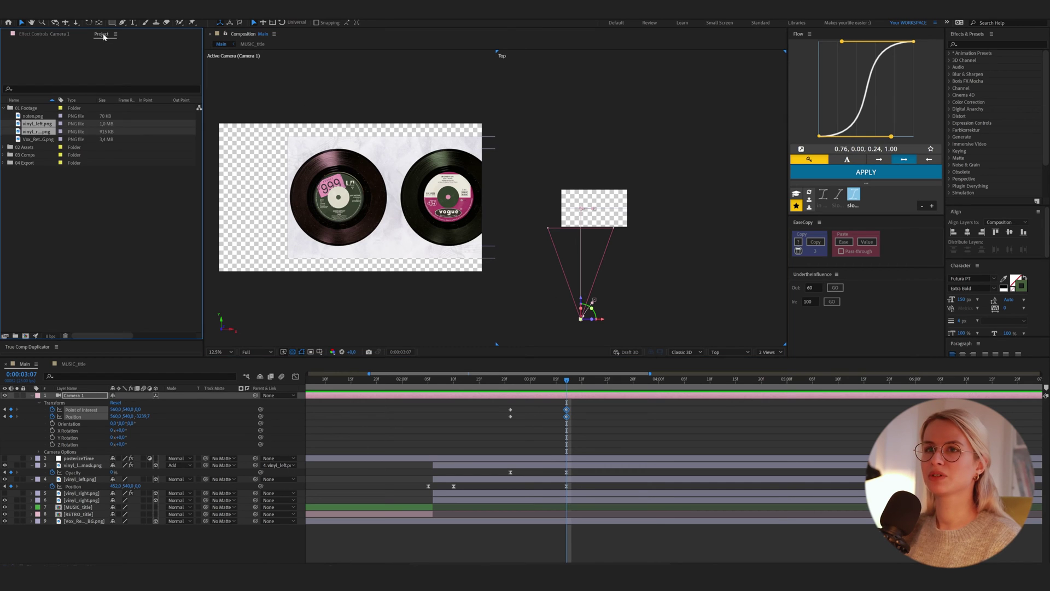
left_click(64, 203)
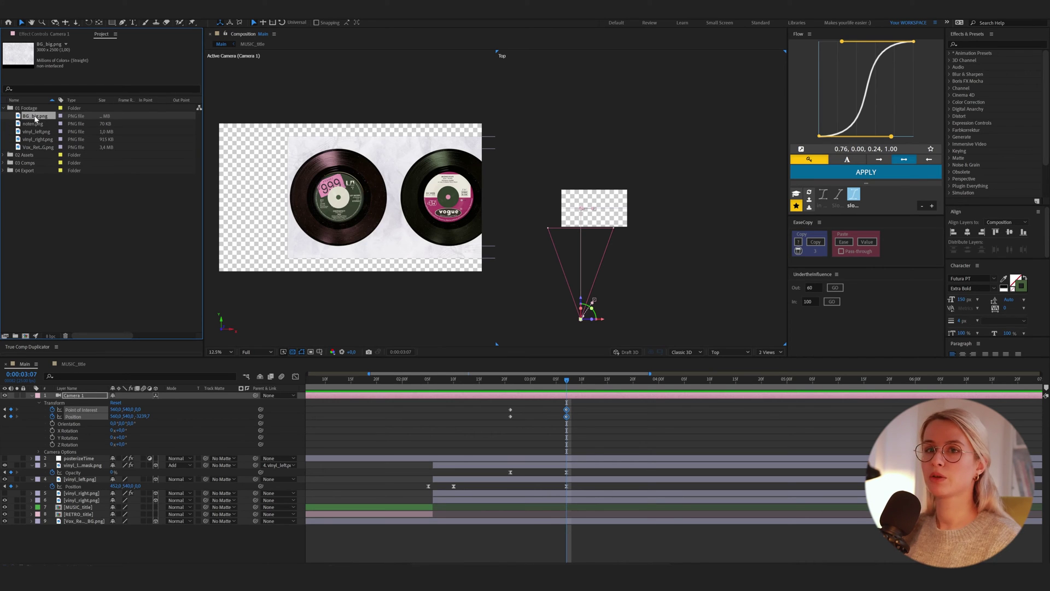
left_click(100, 522)
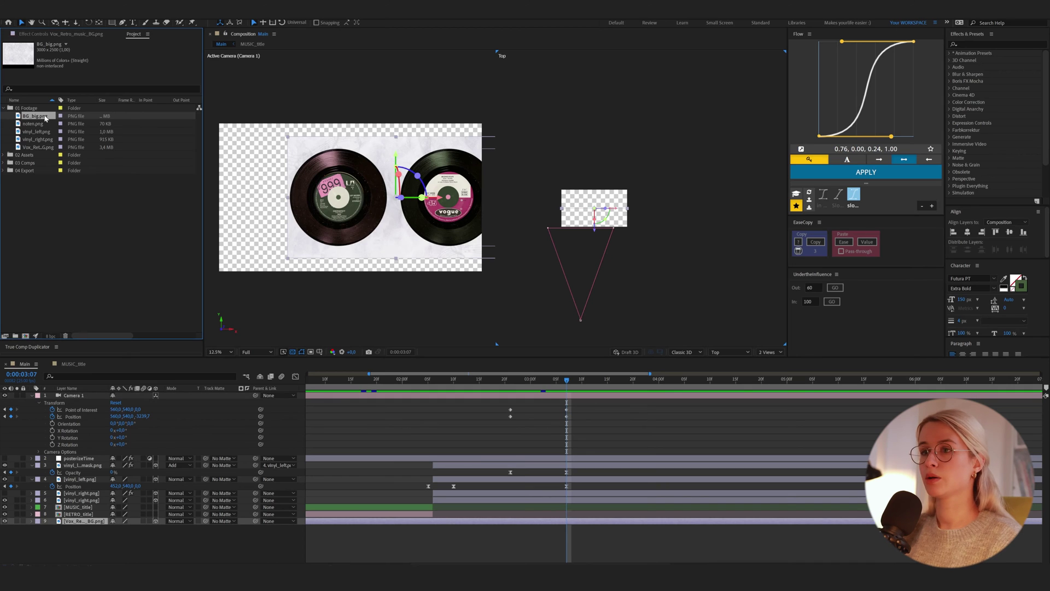
left_click_drag(46, 118, 80, 525)
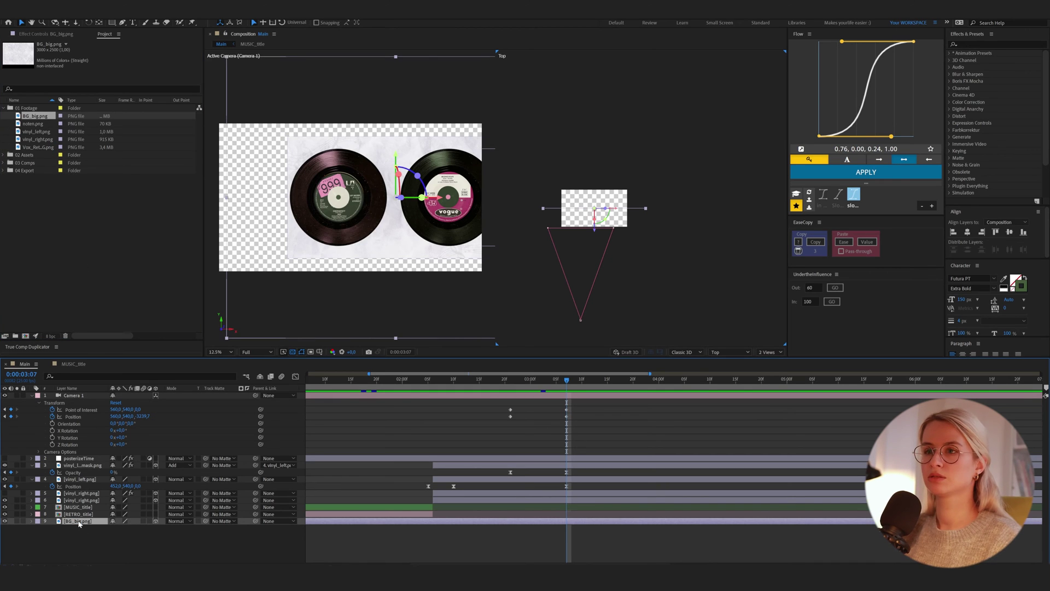
left_click(361, 266)
Return to a single-view layout and scrub through the camera move between 0:00:02:21 and 0:00:03:07.
left_click(511, 381)
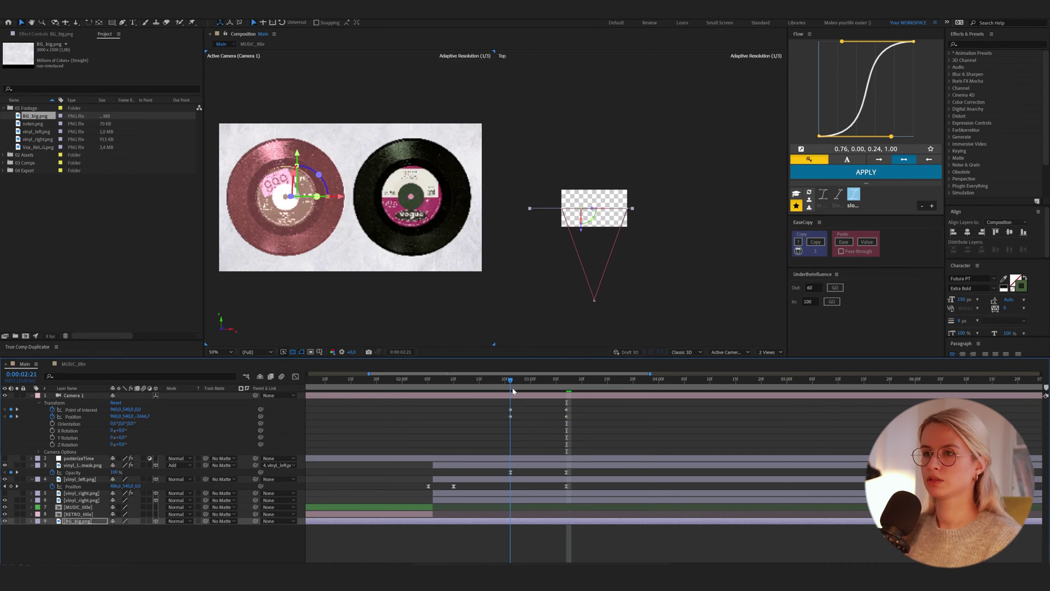
left_click(762, 352)
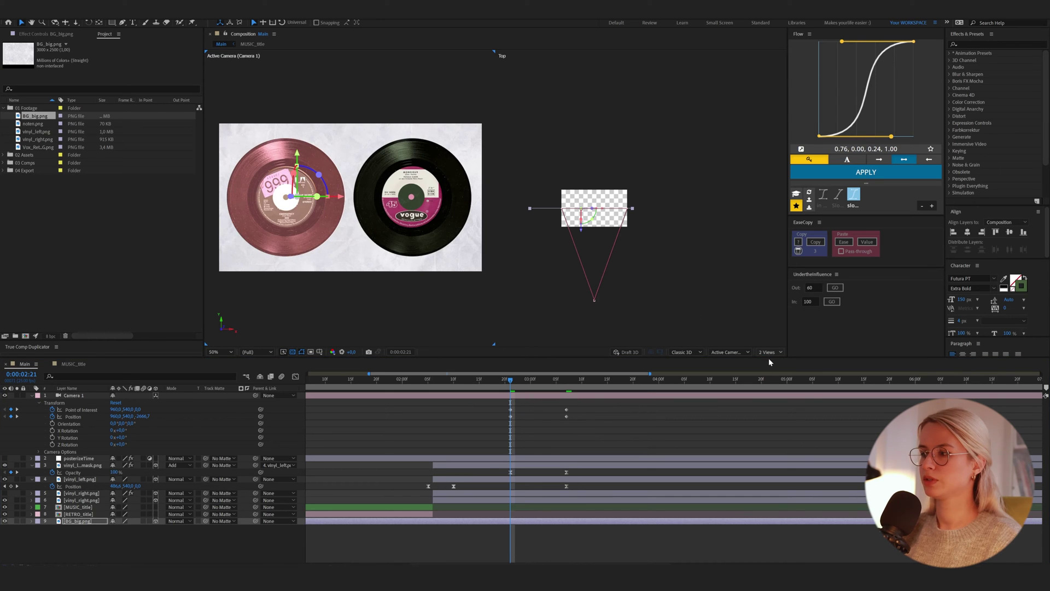
left_click(769, 358)
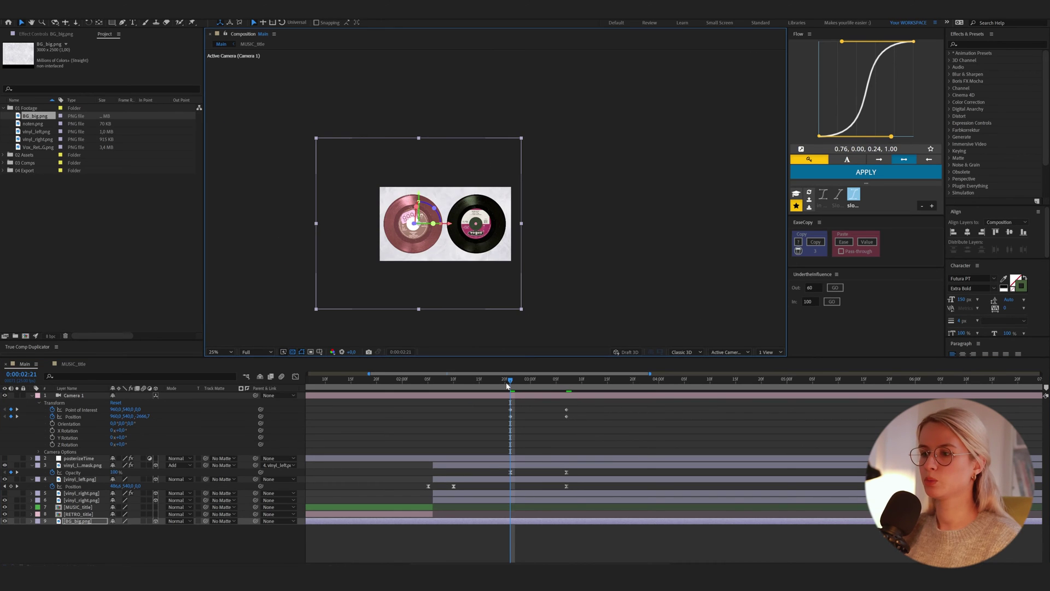
left_click_drag(510, 382, 523, 385)
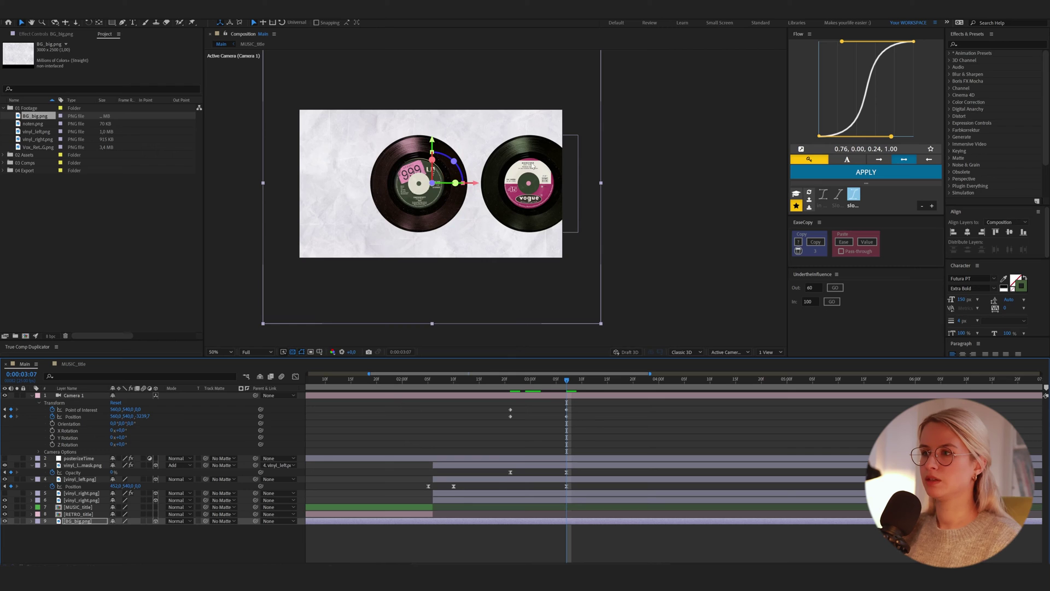
key("j")
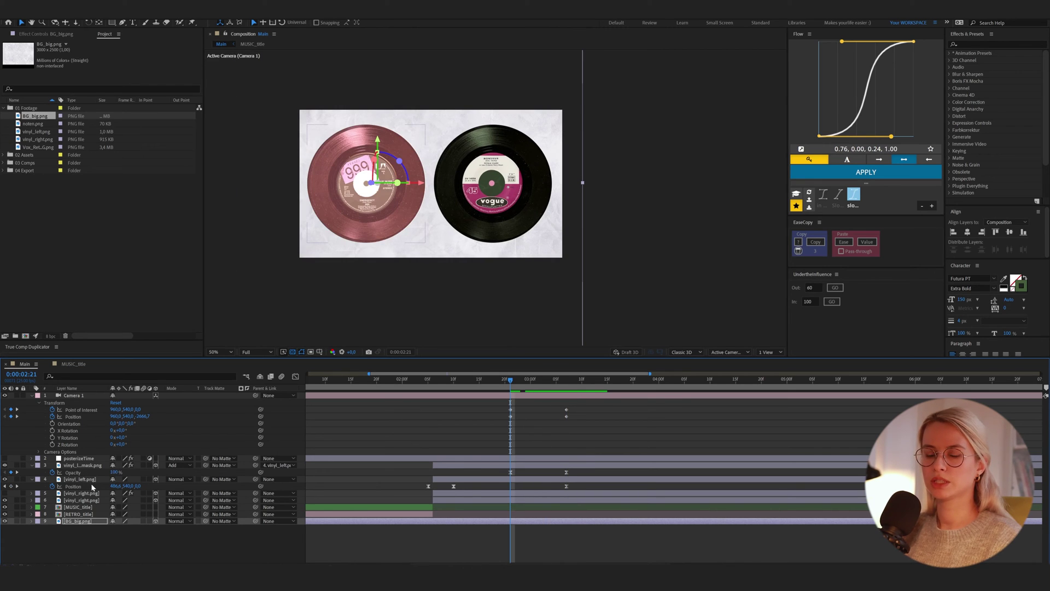
Set Orientation and Z Rotation keyframes on the colour vinyl_right layer at 0:00:02:21, turn it clockwise at 0:00:03:07 and play the motion.
left_click(93, 499)
key("r")
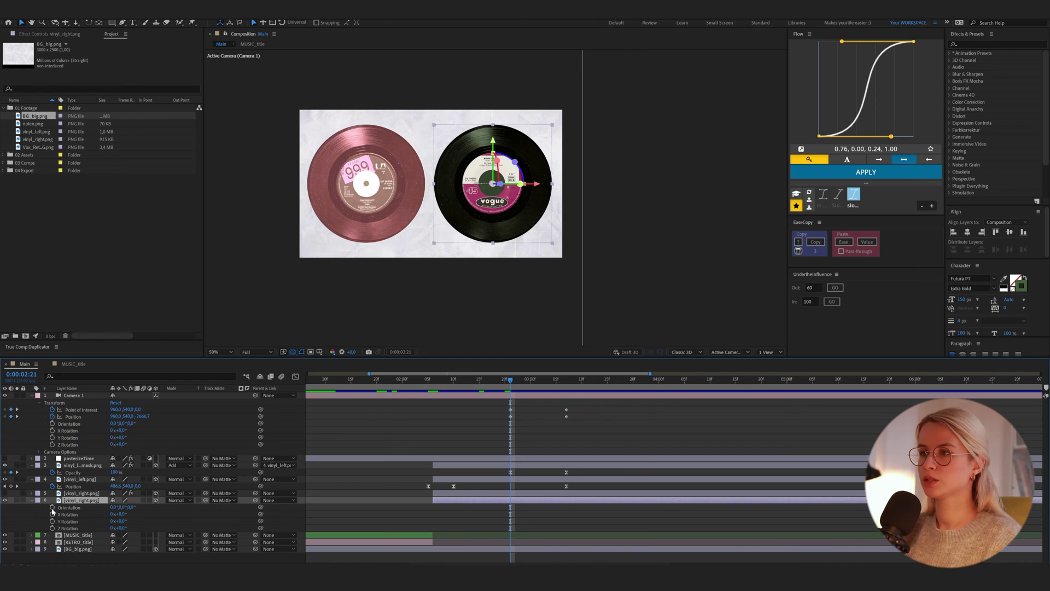
left_click(52, 507)
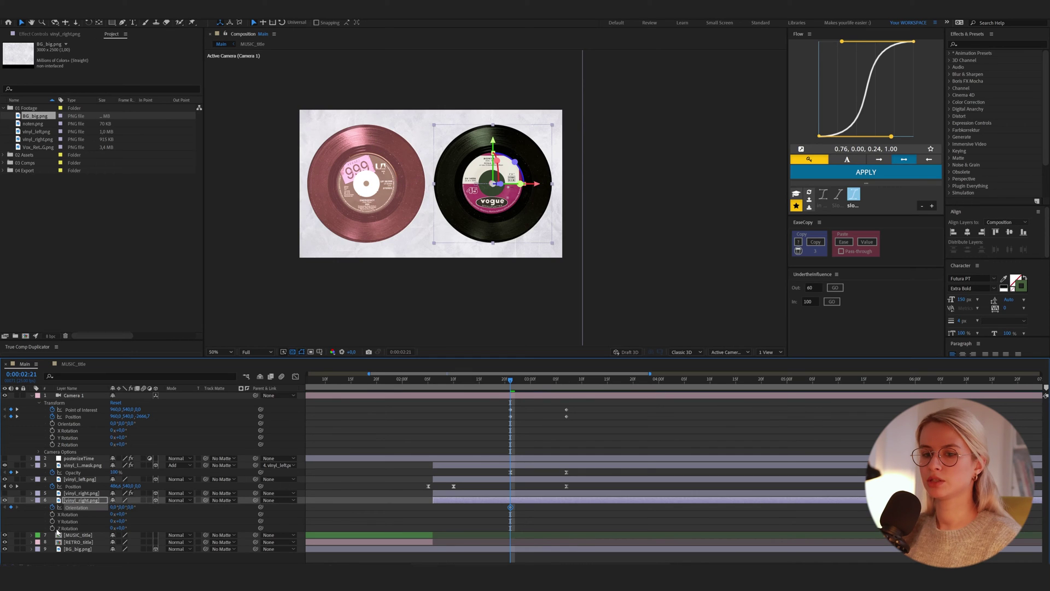
left_click(53, 528)
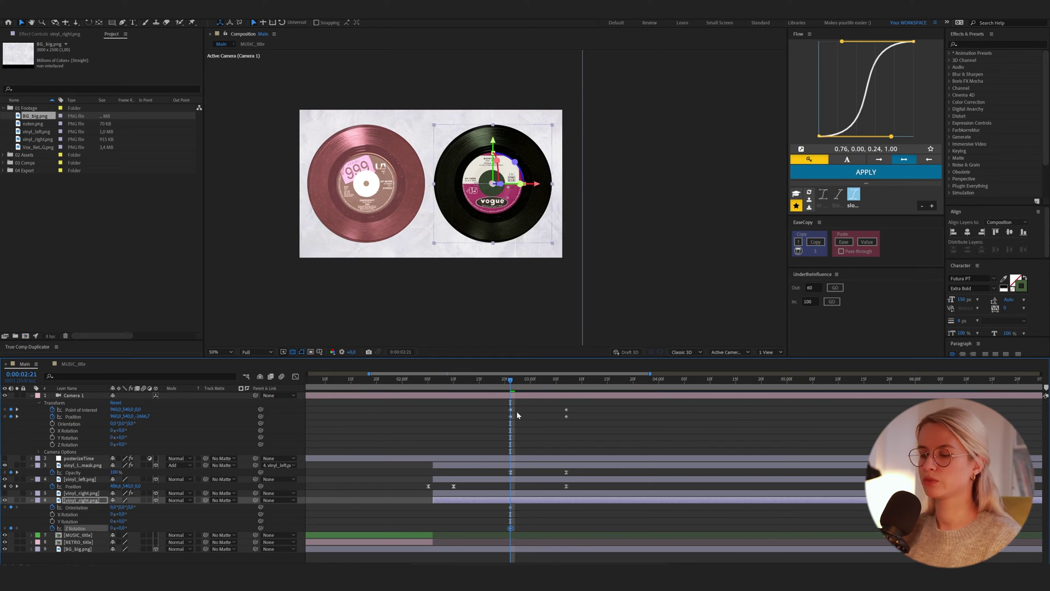
left_click_drag(511, 384, 567, 383)
left_click_drag(125, 528, 246, 535)
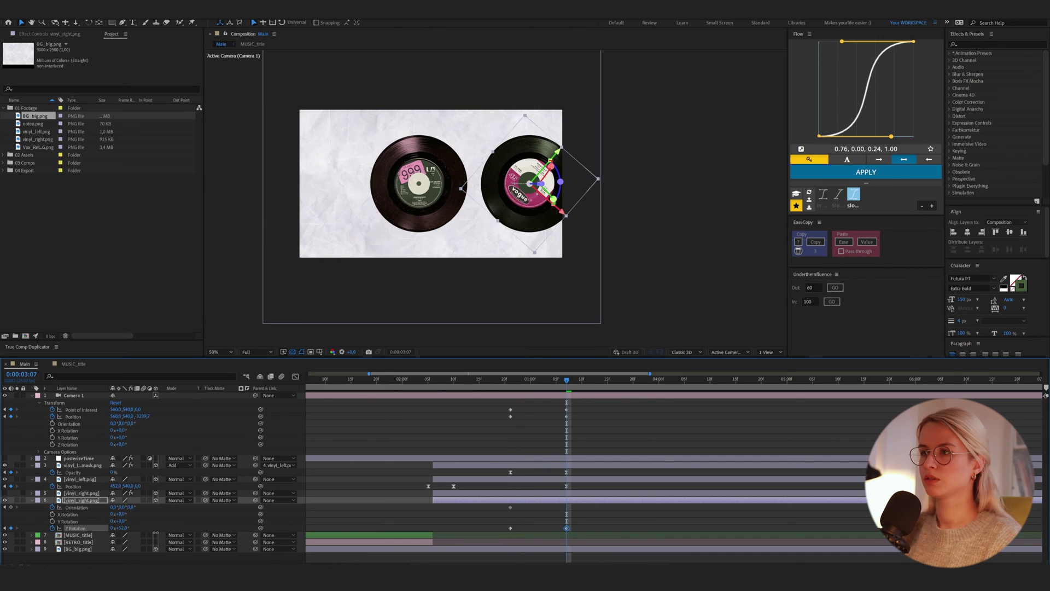
left_click_drag(170, 528, 172, 527)
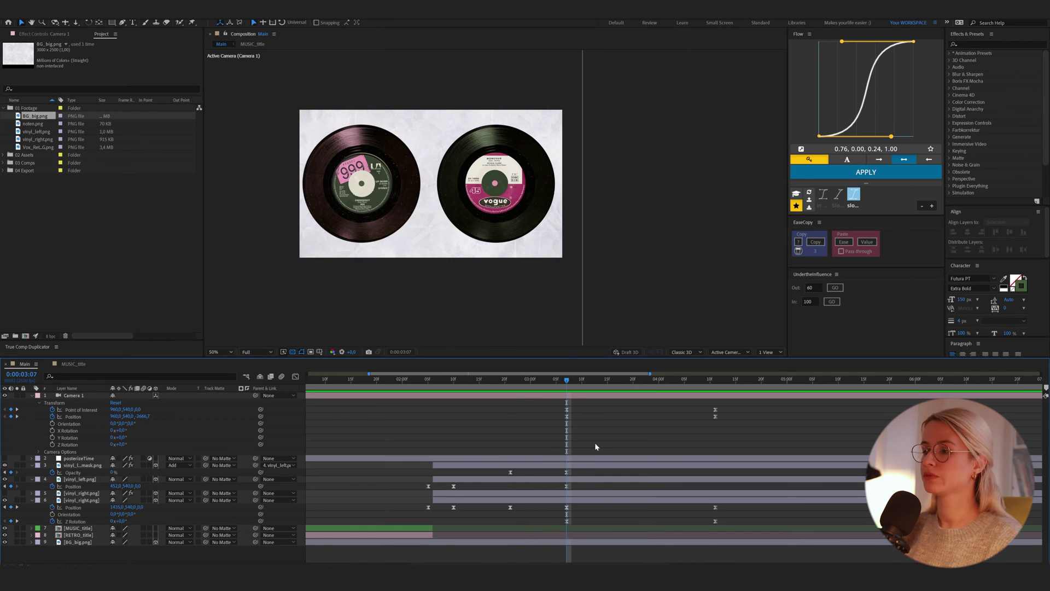
key("space")
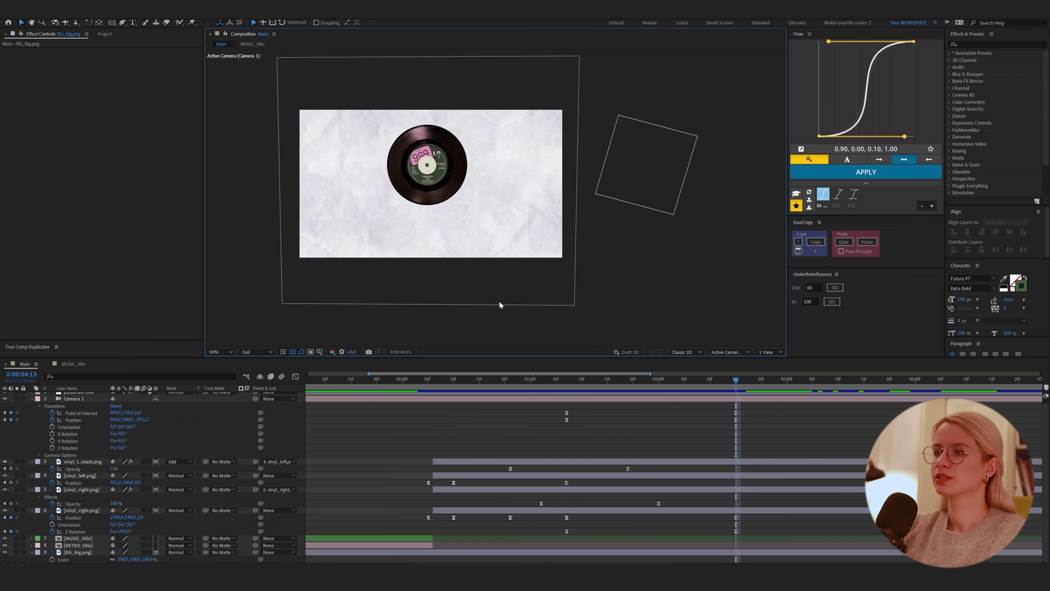
Add a text layer reading COMPOSITION just below the record at 0:00:04:15.
left_click(133, 23)
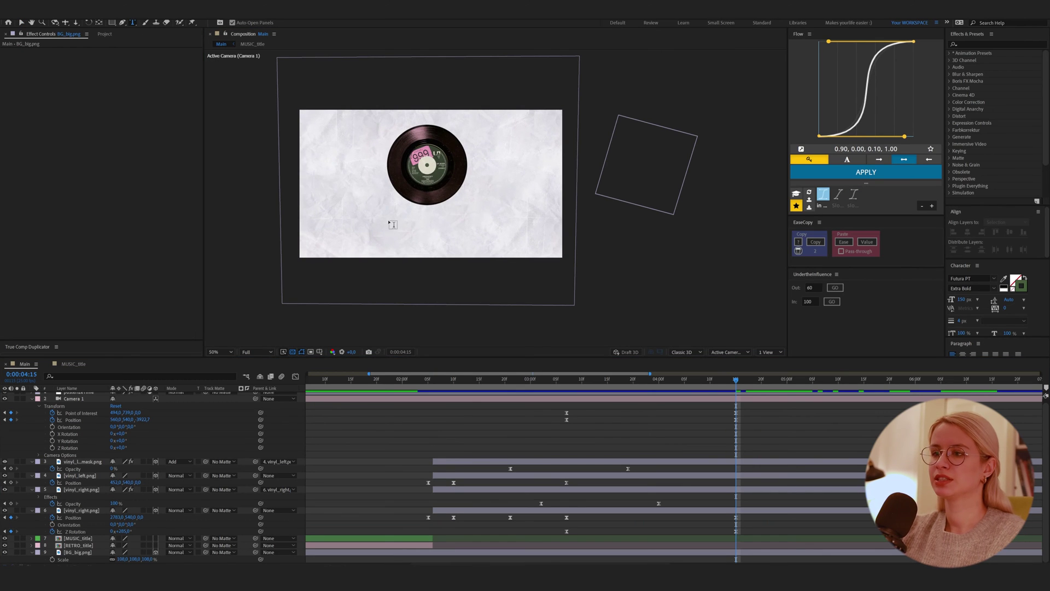
left_click(390, 221)
type("CO")
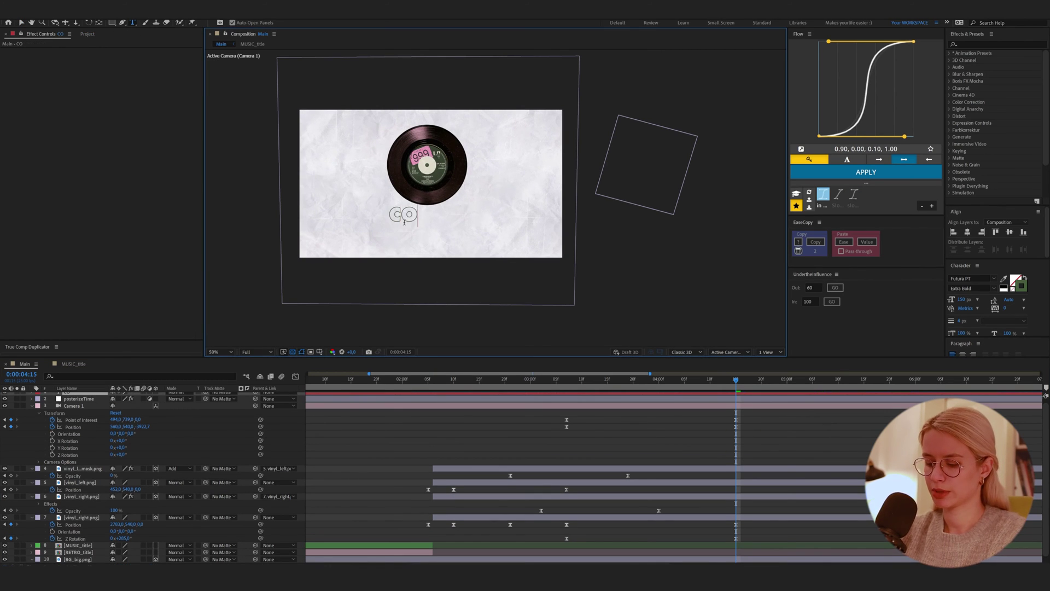
type("MPOSITION")
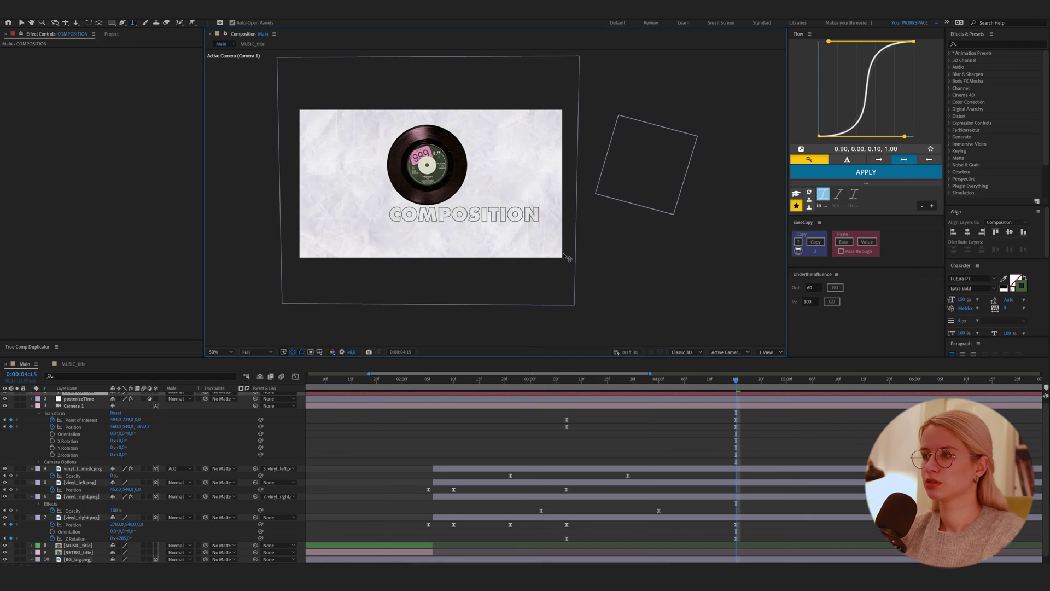
key("Escape")
Style the COMPOSITION text as Futura PT Bold, 60 px, with a green fill, and move its layer below Camera 1.
left_click(994, 288)
left_click(964, 380)
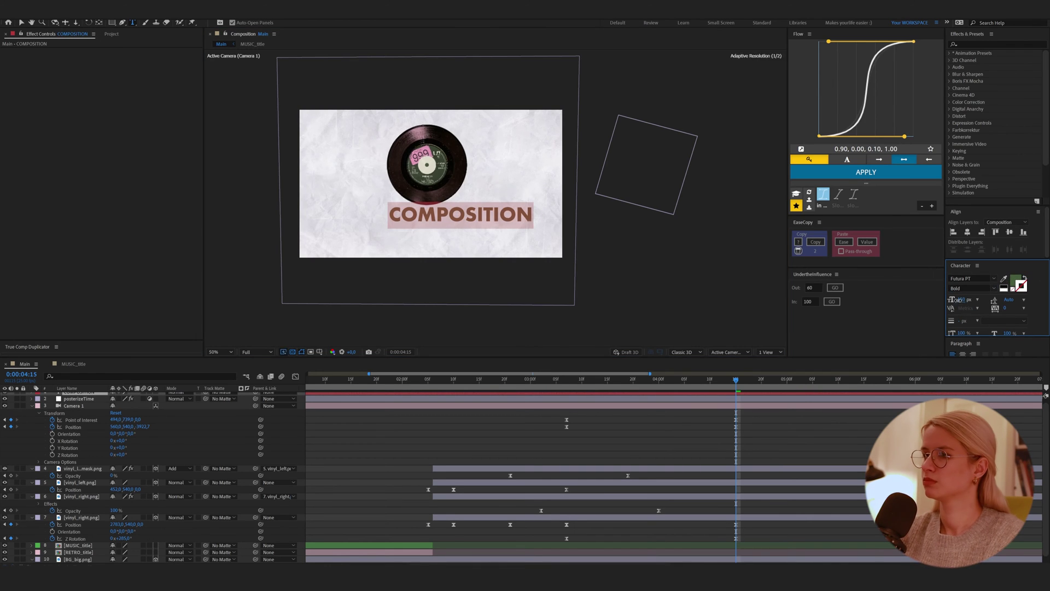
left_click_drag(961, 300, 806, 337)
scroll(82, 403, "up", 1)
left_click_drag(81, 396, 86, 468)
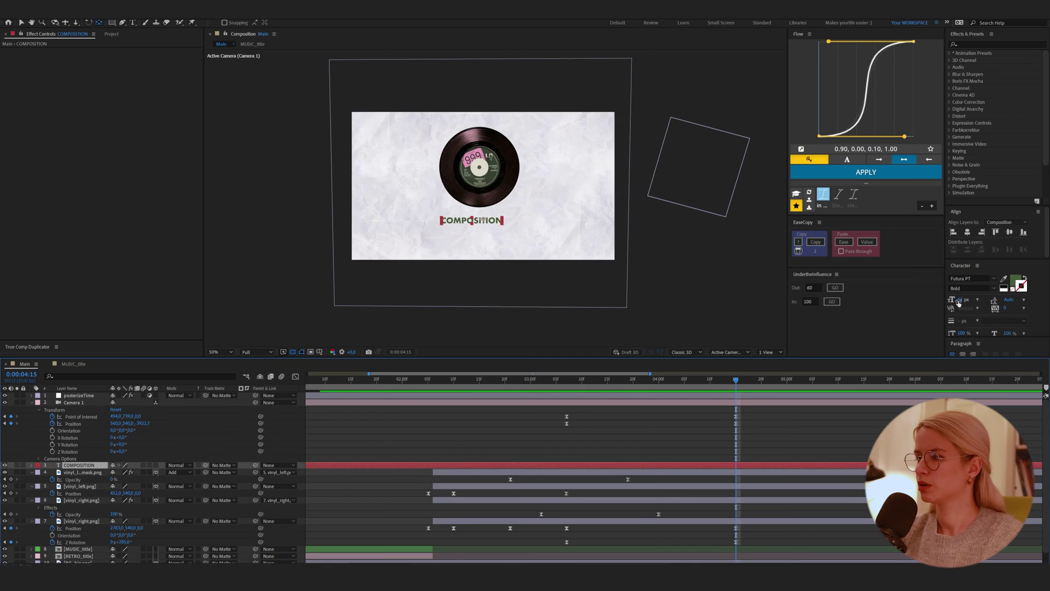
left_click(958, 300)
type("60")
key("Return")
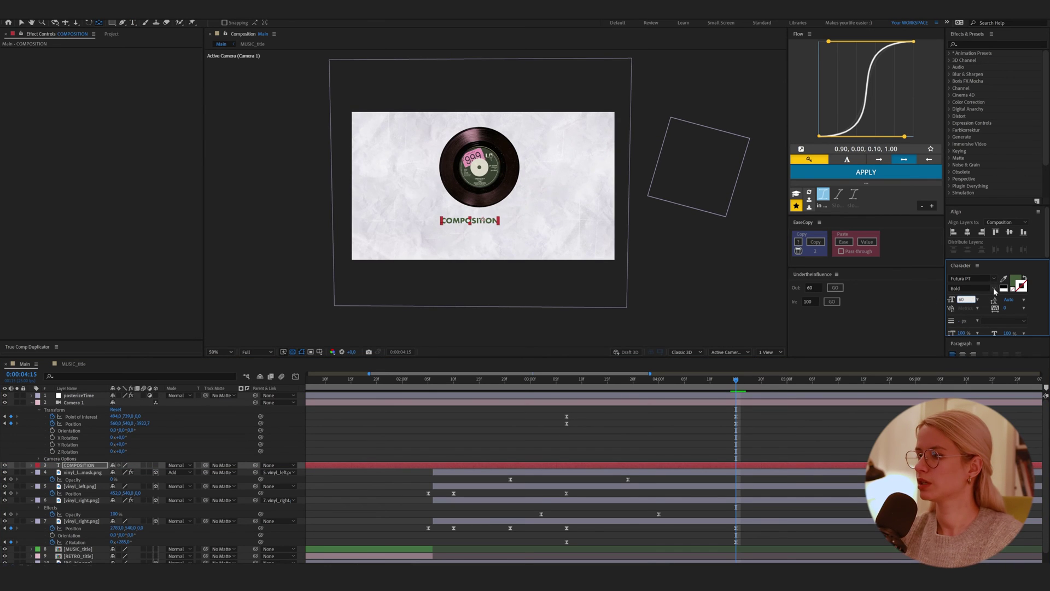
key("Return")
left_click(972, 392)
left_click(995, 289)
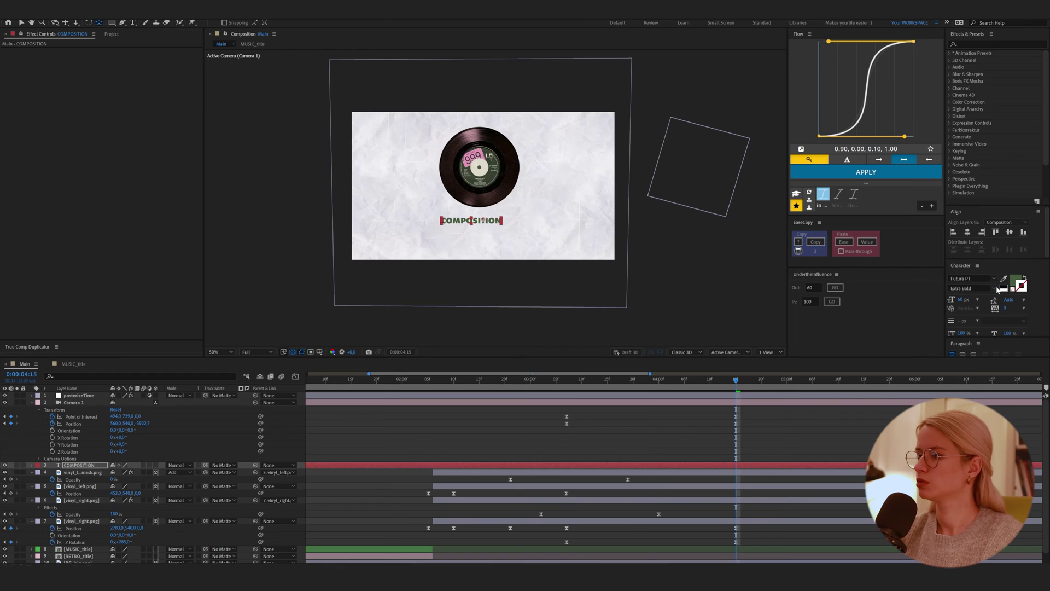
key("ctrl+z")
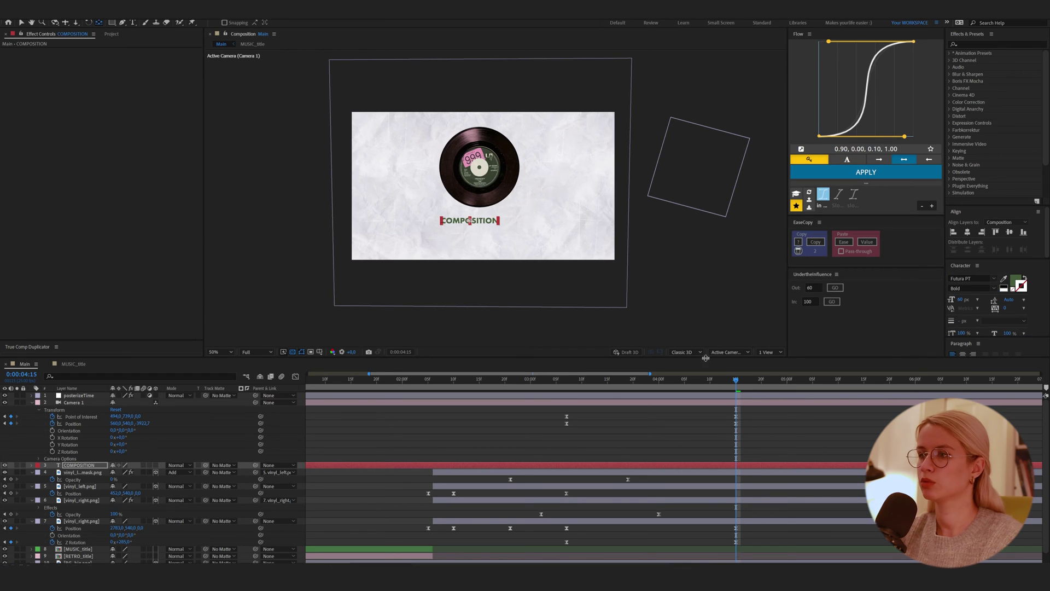
Center the COMPOSITION text horizontally in the composition and trim both vinyl_right layers to end at about 0:00:04:05.
left_click(747, 403)
left_click(968, 233)
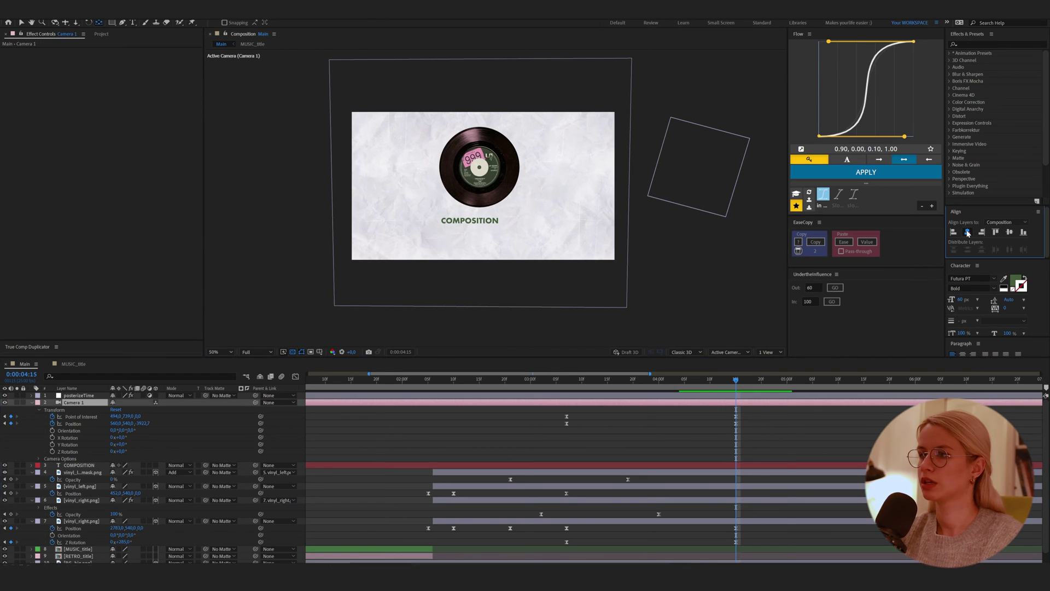
key("ctrl+z")
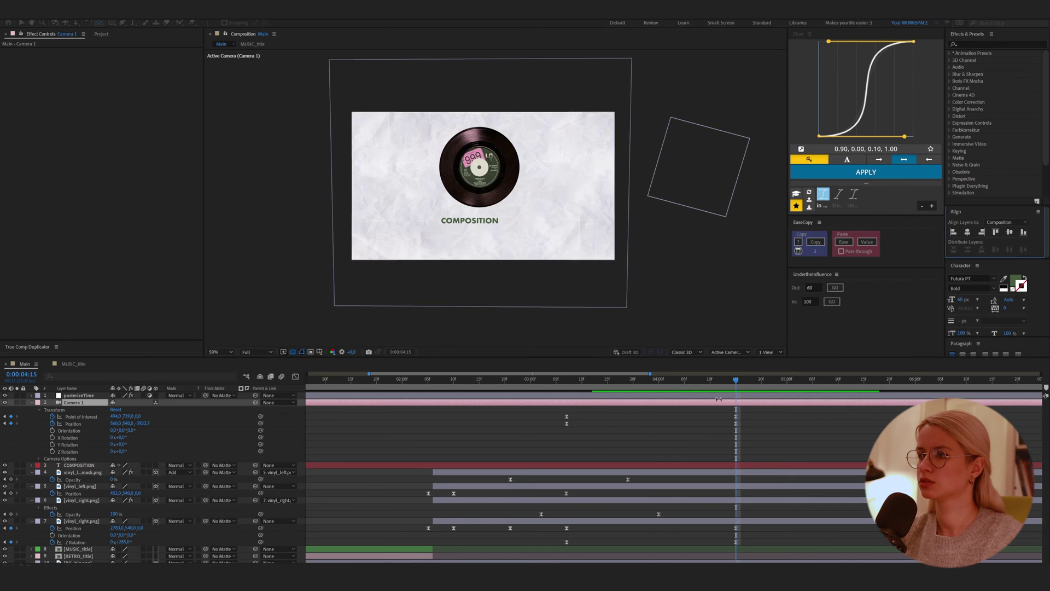
left_click_drag(684, 380, 731, 406)
key("Page_Down")
key("Page_Down")
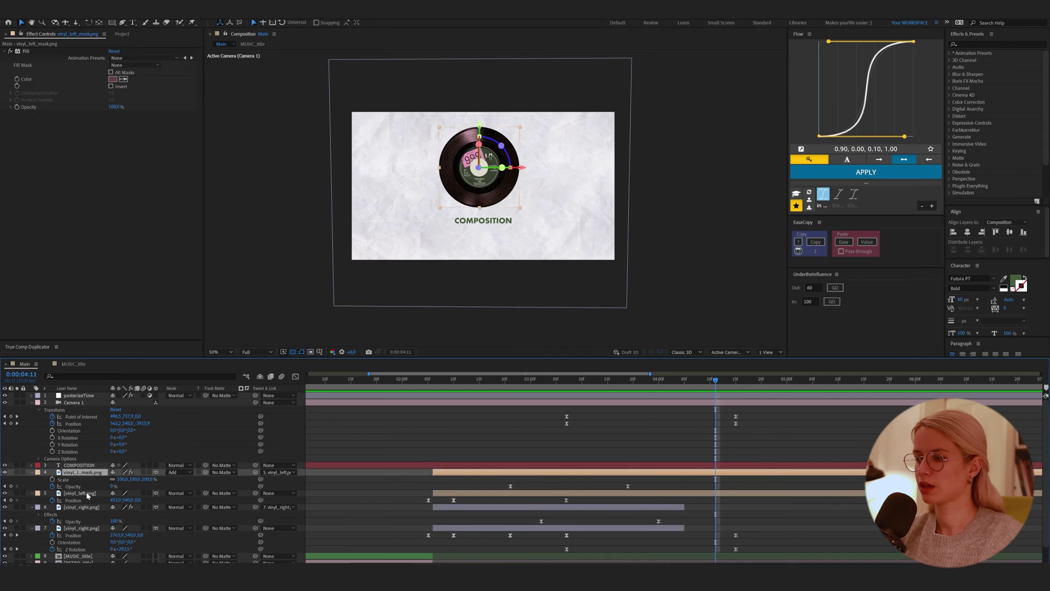
Animate the vinyl_left layer's Scale with keyframes at 0:00:03:07 and 0:00:04:15, making the record smaller at the second one.
left_click(87, 495)
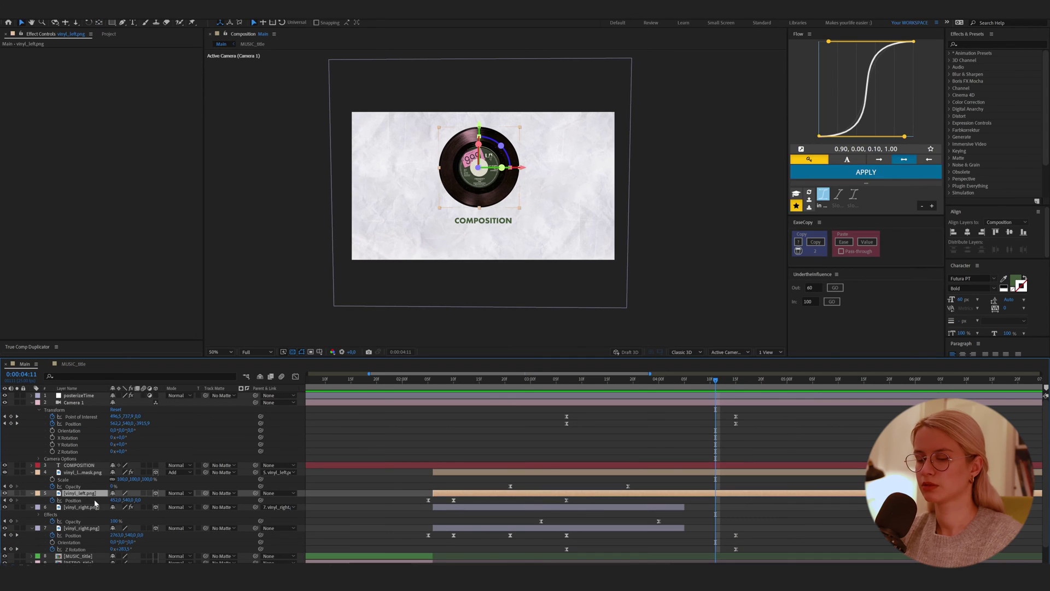
key("s")
left_click(51, 501)
left_click_drag(715, 500, 735, 455)
left_click_drag(125, 500, 112, 500)
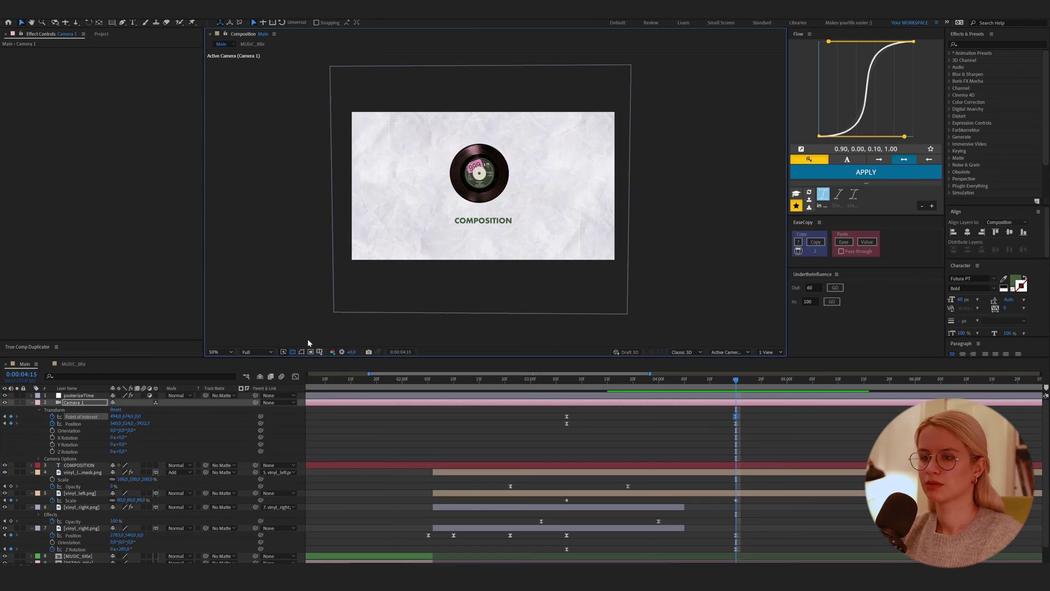
Show the proportional grid and shift the camera's Point of Interest at 0:00:04:15 until the record is centered above COMPOSITION.
left_click(308, 339)
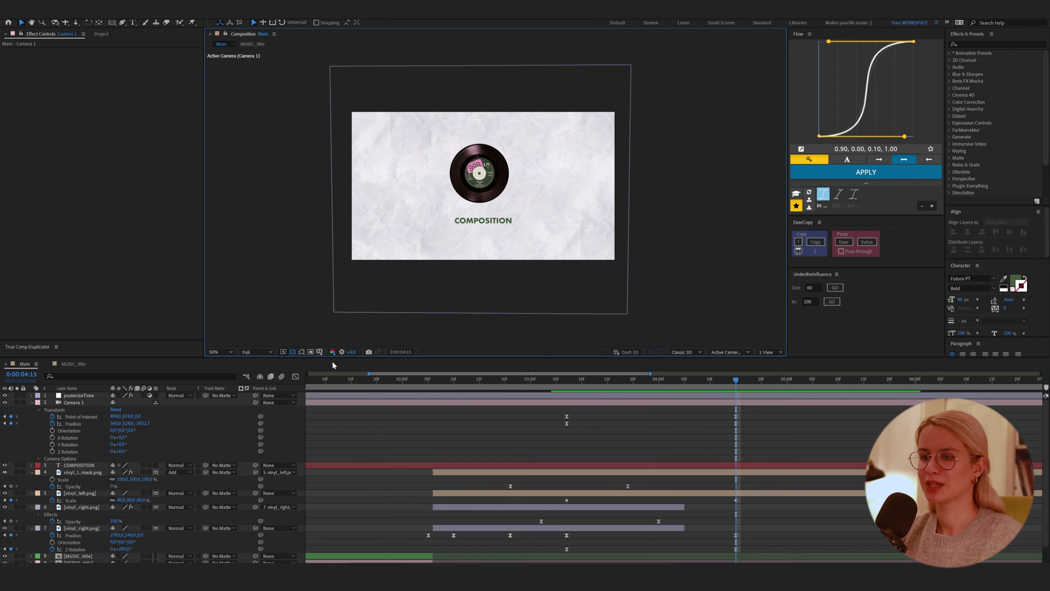
key("alt+apostrophe")
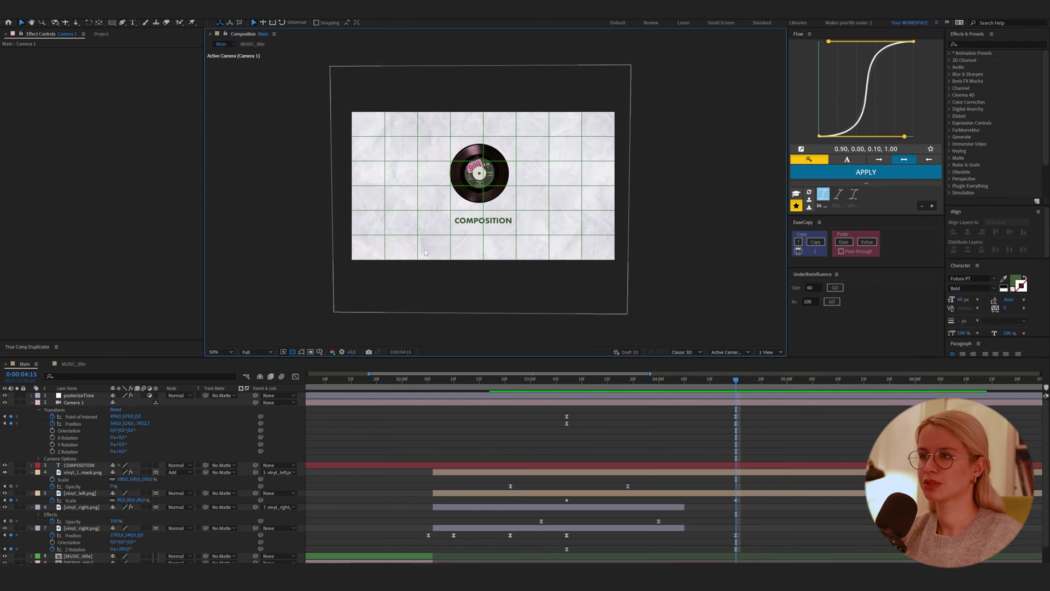
left_click(741, 405)
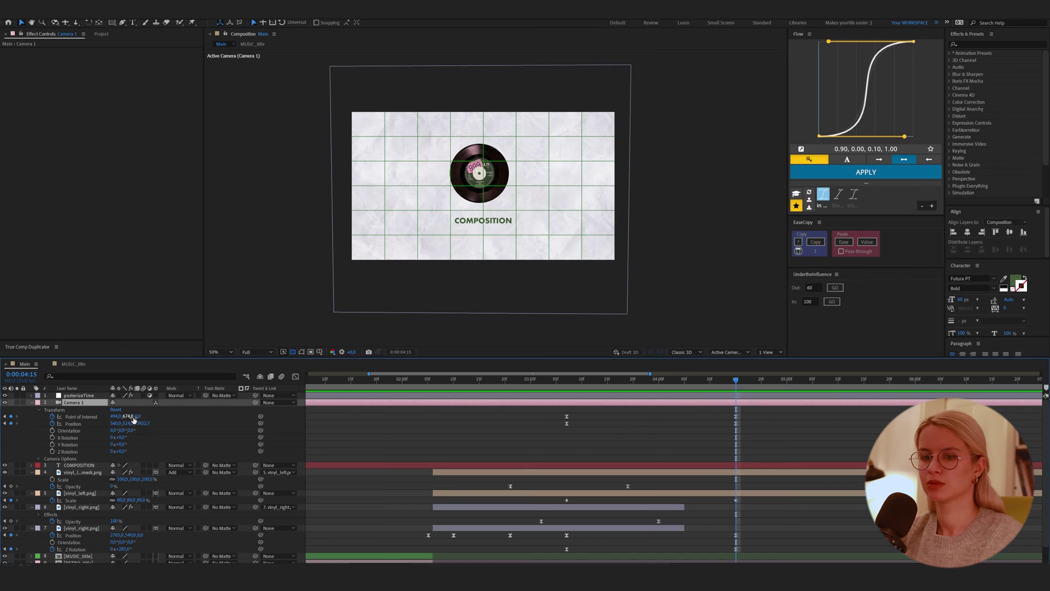
left_click_drag(117, 416, 115, 416)
left_click_drag(115, 416, 110, 416)
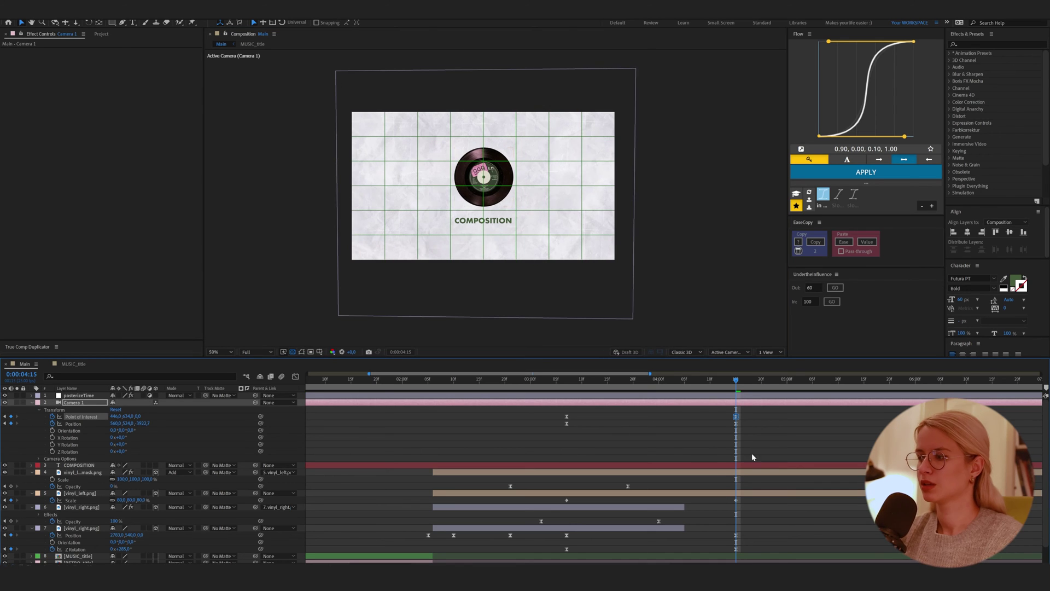
left_click(743, 417)
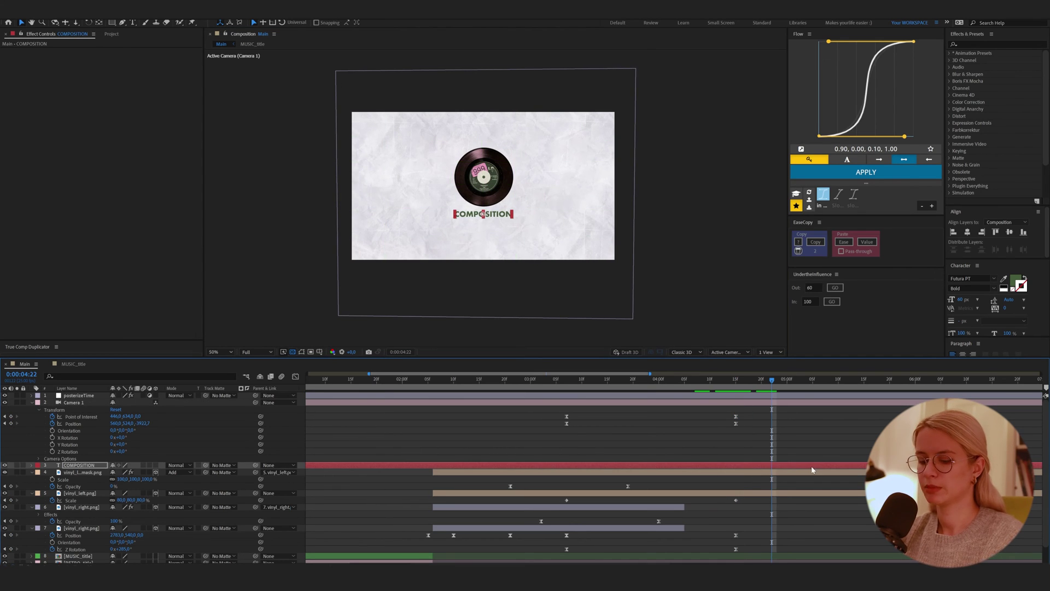
Place the COMPOSITION layer below vinyl_left starting at about 0:00:04:07, with Position keyframes sliding the text down from behind the record by 0:00:04:22.
key("ctrl+shift+d")
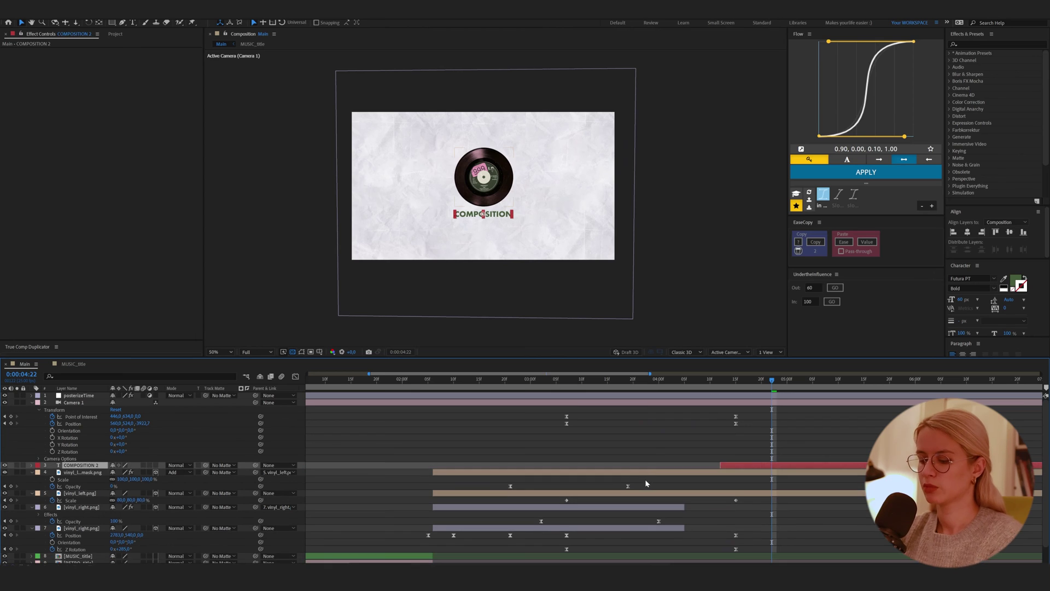
key("alt+shift+p")
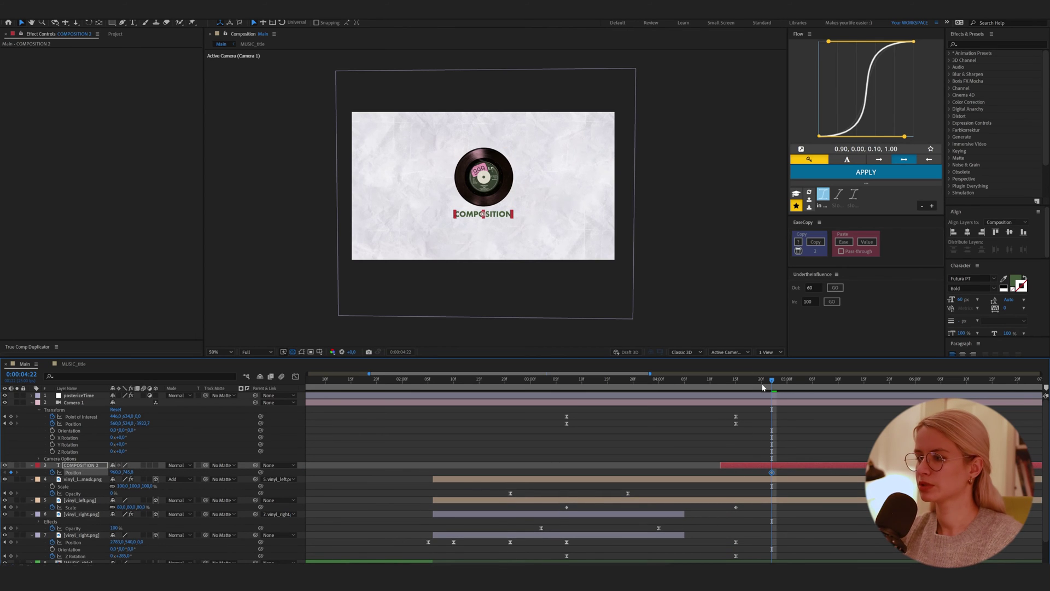
left_click_drag(772, 380, 718, 393)
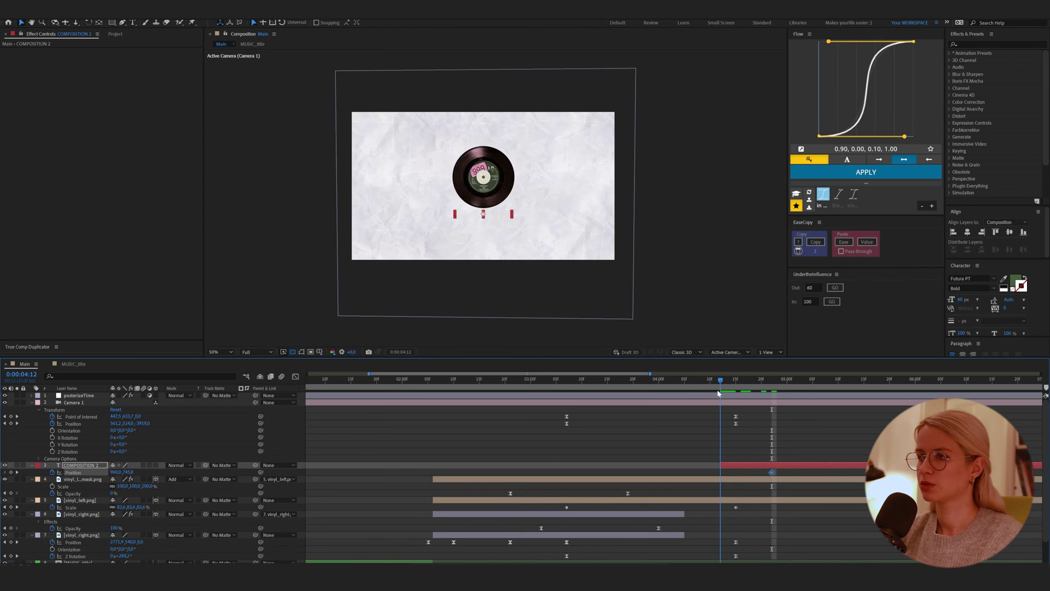
left_click_drag(721, 464, 695, 465)
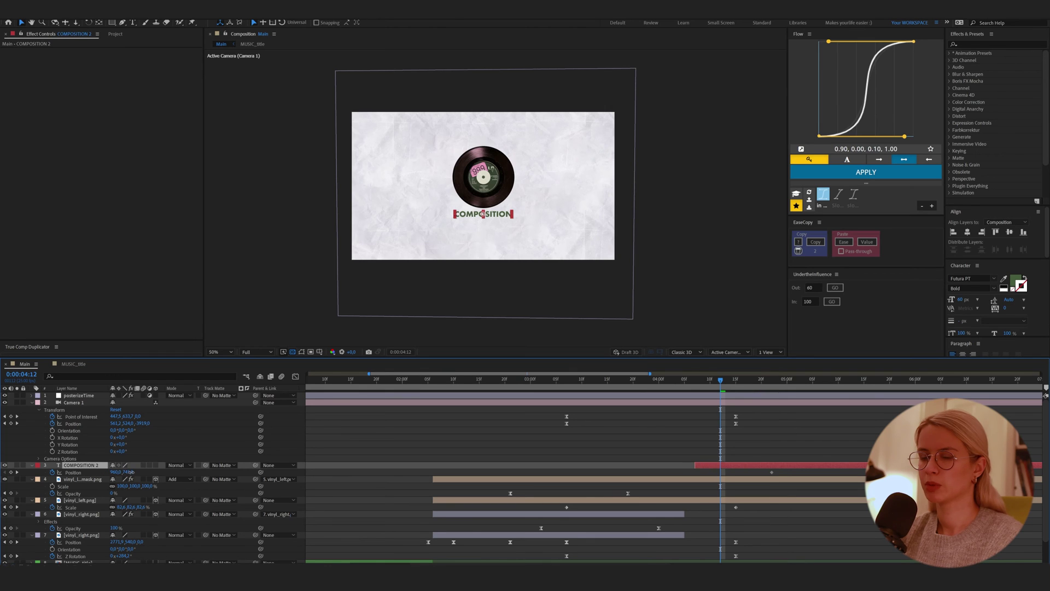
left_click_drag(130, 472, 48, 482)
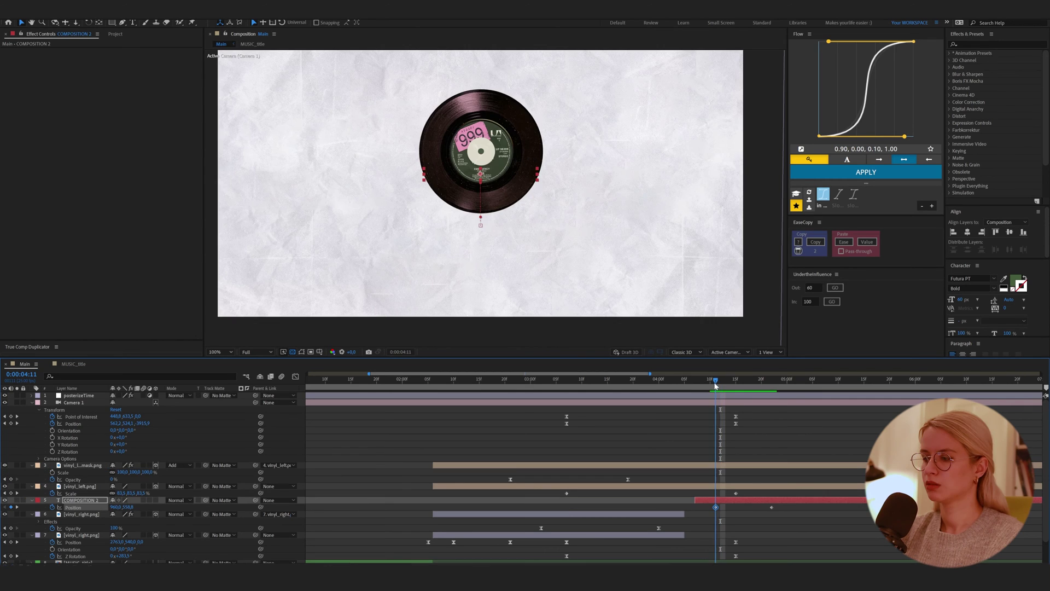
Solo the COMPOSITION layer and give its text one animator with both Position and Opacity, expanding its range selector.
key("Page_Up")
key("Page_Up")
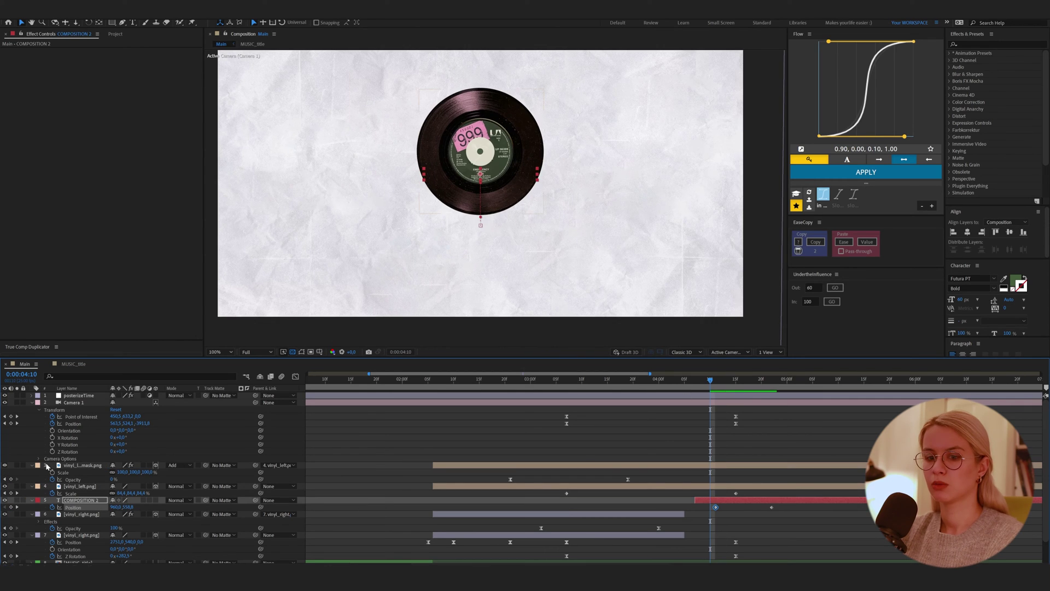
left_click(17, 500)
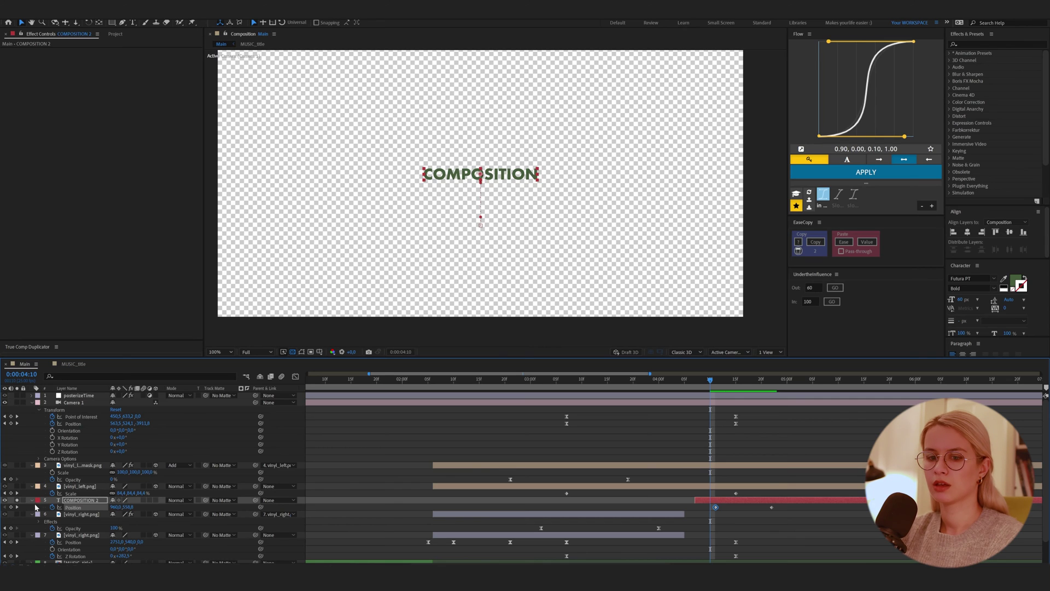
left_click(33, 503)
left_click(31, 501)
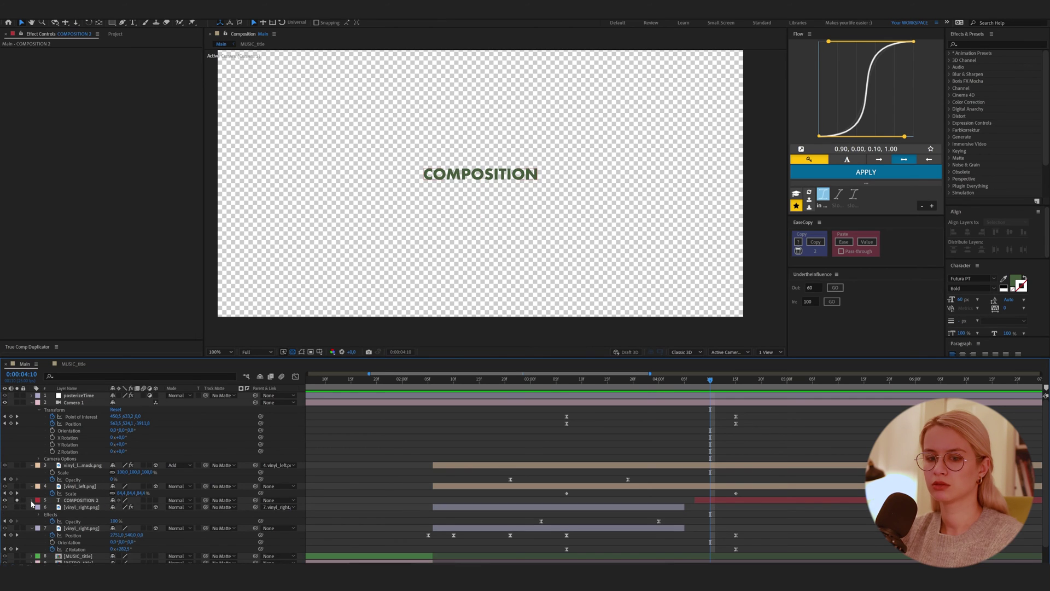
left_click(32, 500)
left_click(196, 355)
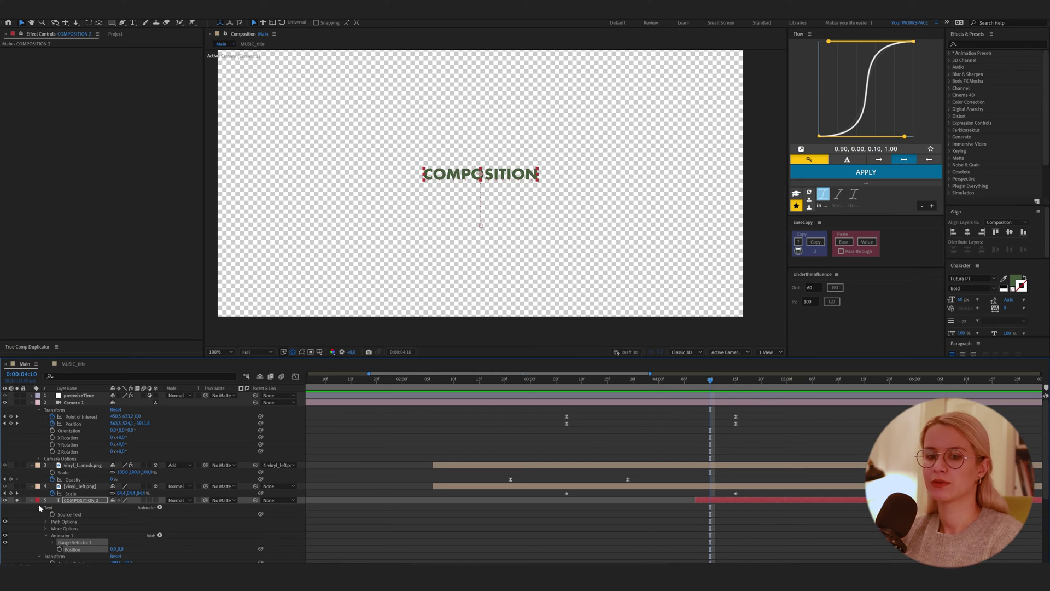
left_click(53, 543)
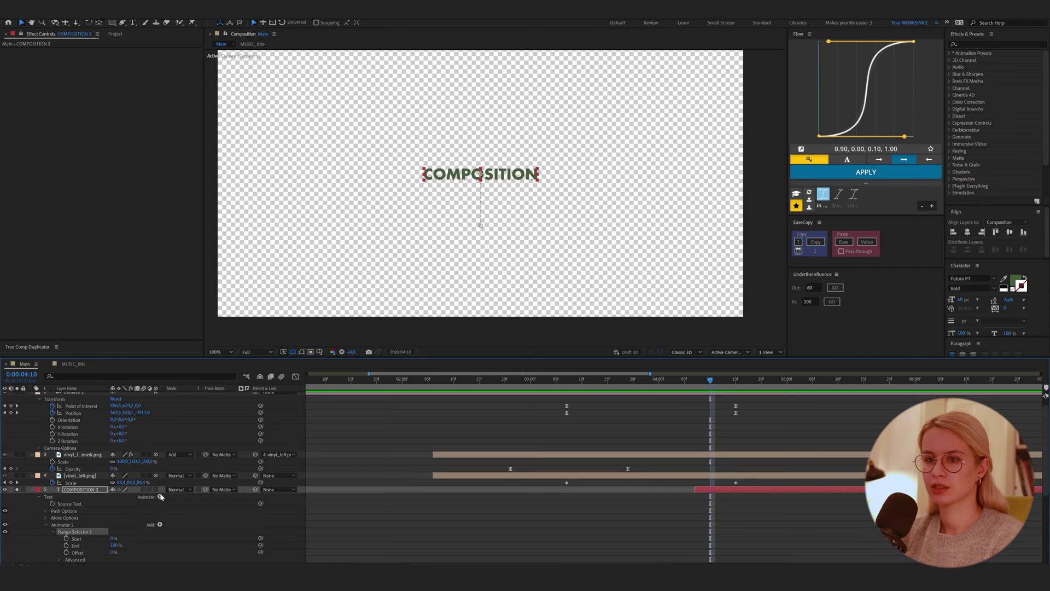
scroll(136, 533, "down", 1)
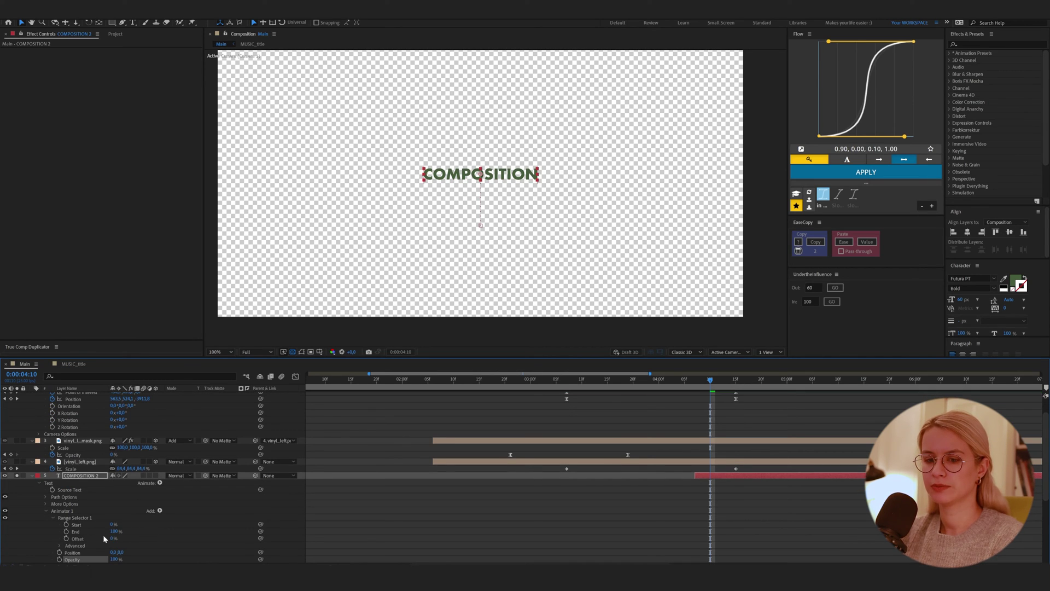
Set the range selector's Start to 100% and keyframe its End from 0% at 0:00:04:10 to 100% at 0:00:04:17.
left_click_drag(112, 525, 145, 542)
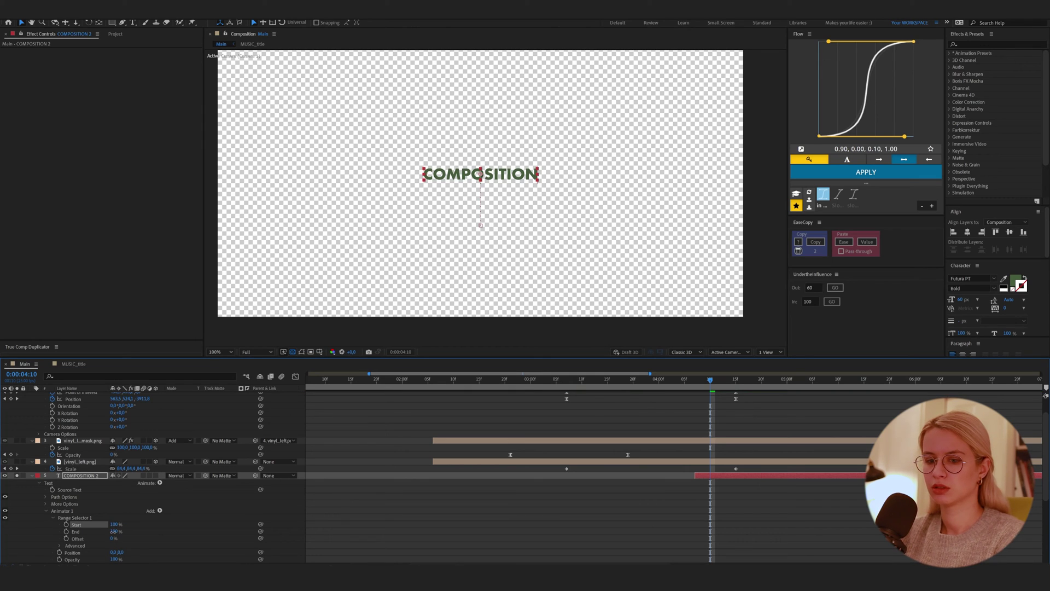
type("0")
key("Return")
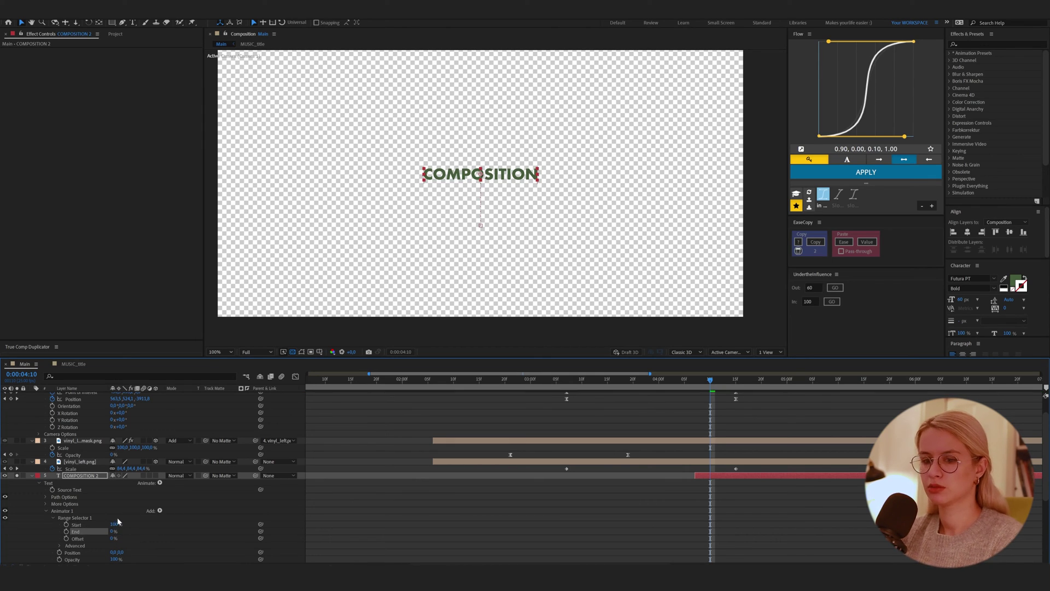
left_click(67, 531)
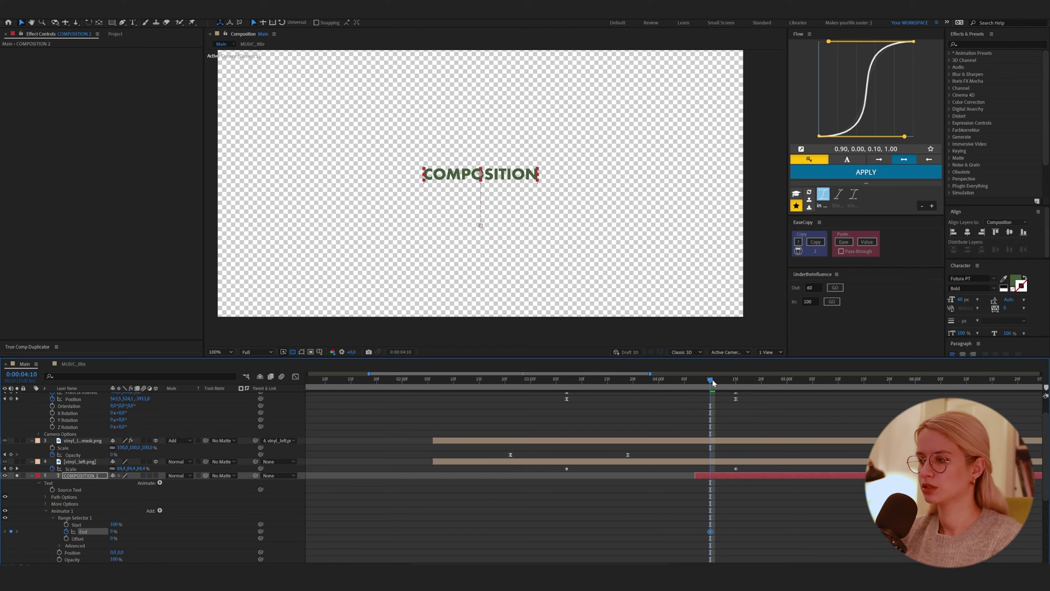
left_click_drag(712, 383, 743, 401)
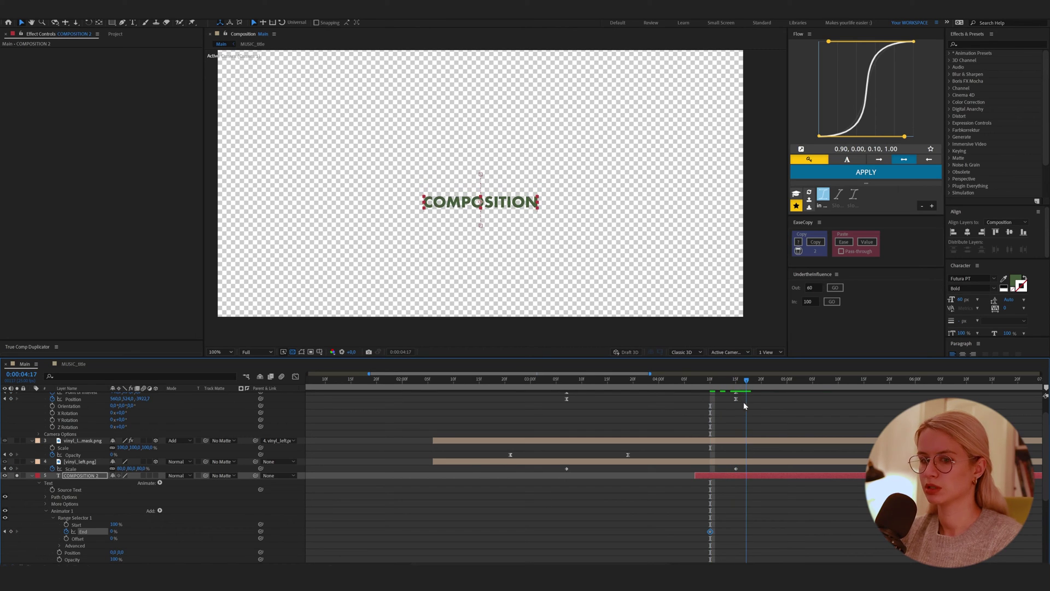
left_click(113, 531)
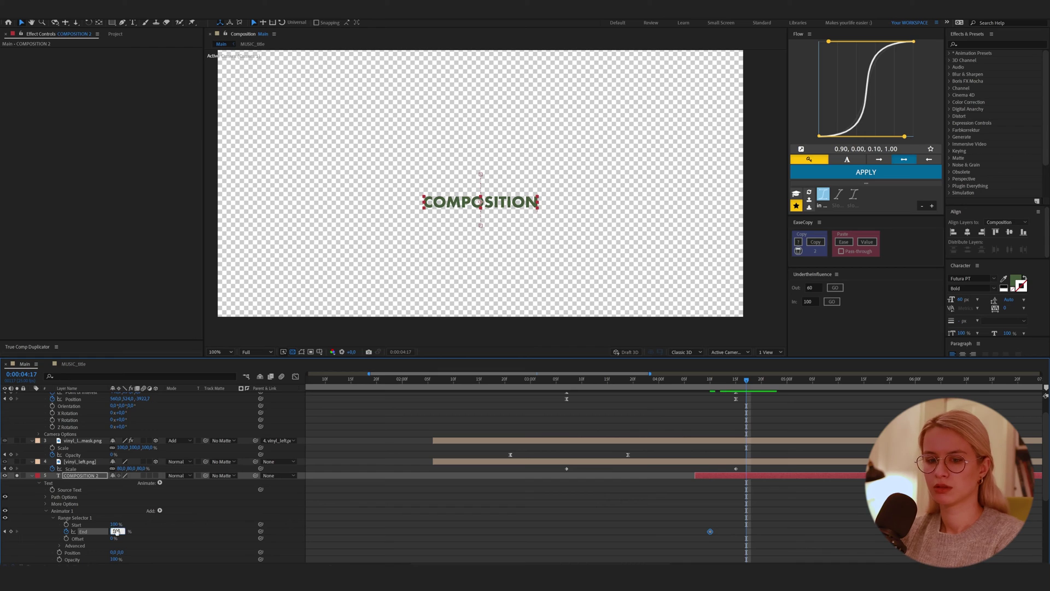
type("100")
key("Return")
Set the text animator's Opacity to 0% and scrub through the letter reveal from 0:00:04:10 to 0:00:04:17.
left_click_drag(745, 382, 706, 402)
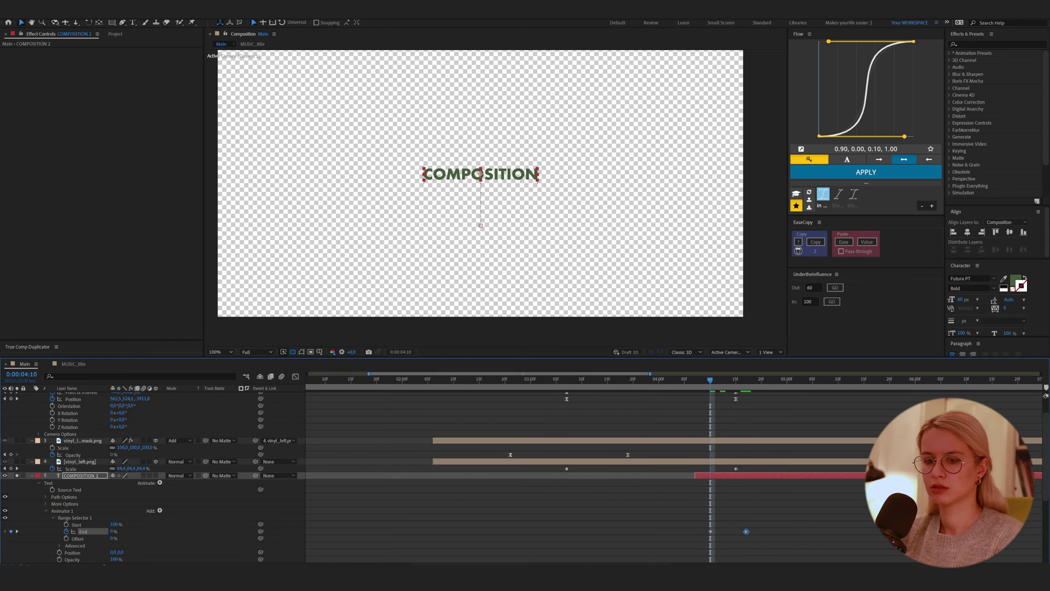
left_click(112, 558)
type("0")
key("Return")
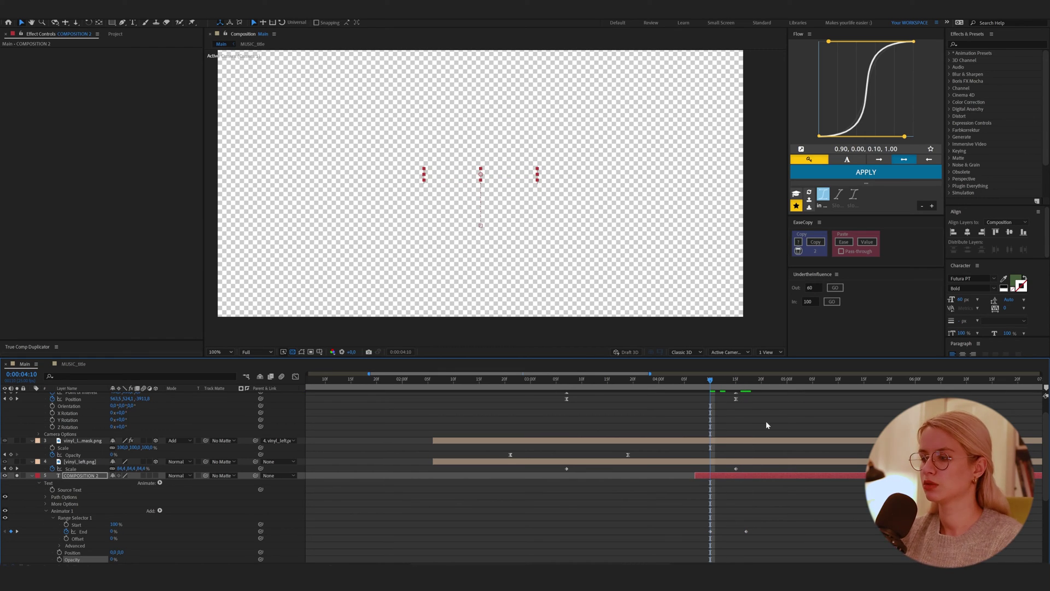
left_click_drag(710, 381, 746, 399)
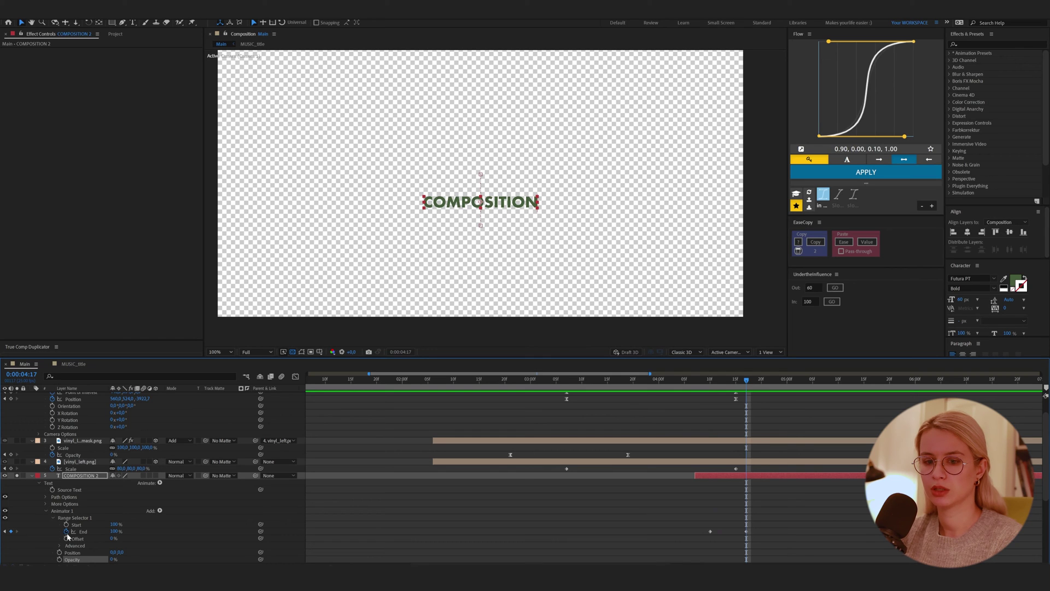
Try a Smoothness of 0% in the range selector's advanced options, and settle on 20%.
left_click(60, 546)
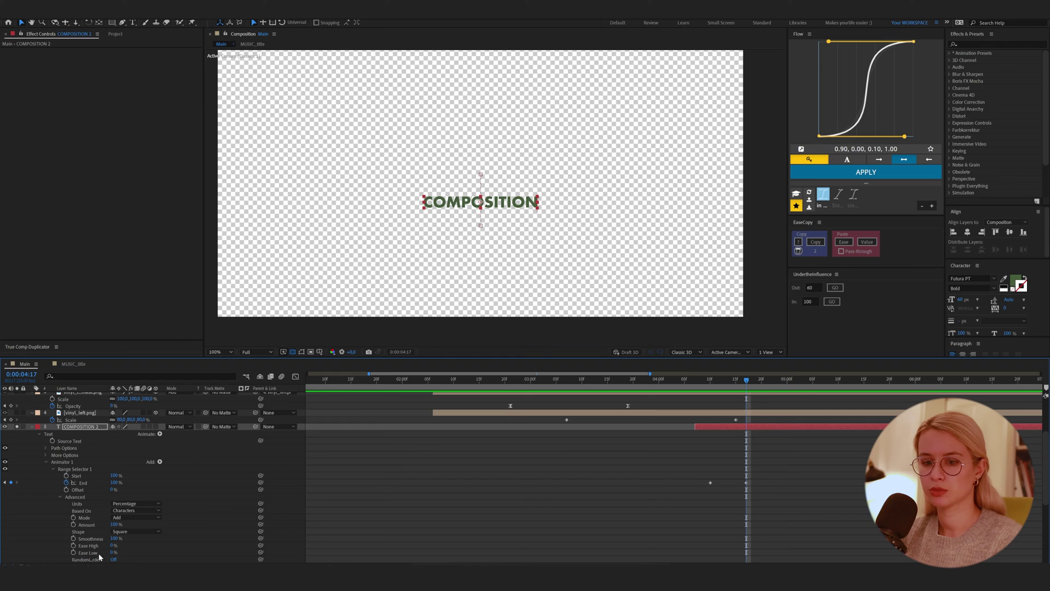
left_click(117, 539)
type("0")
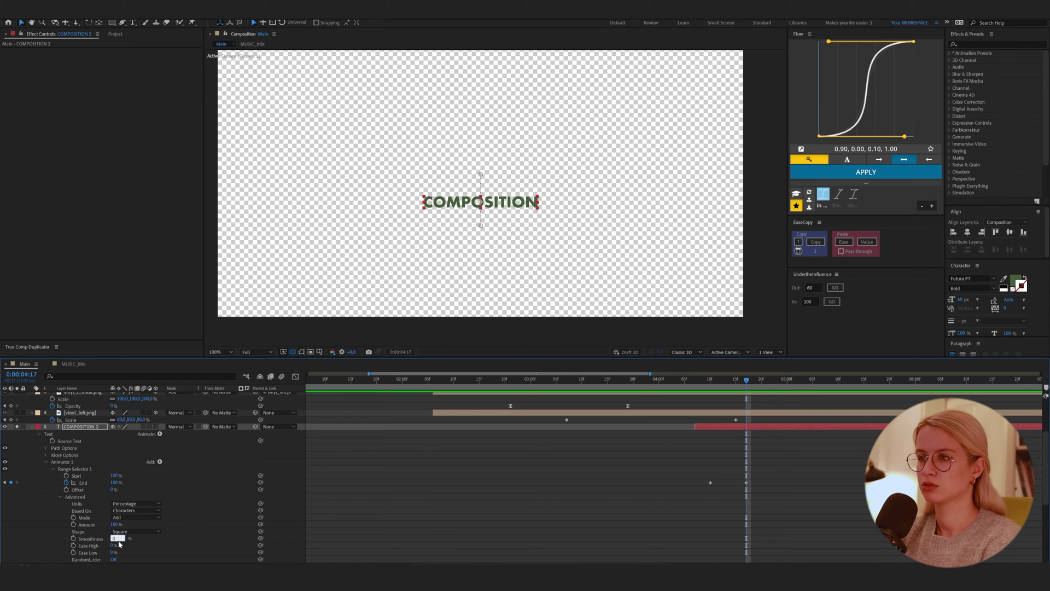
key("Return")
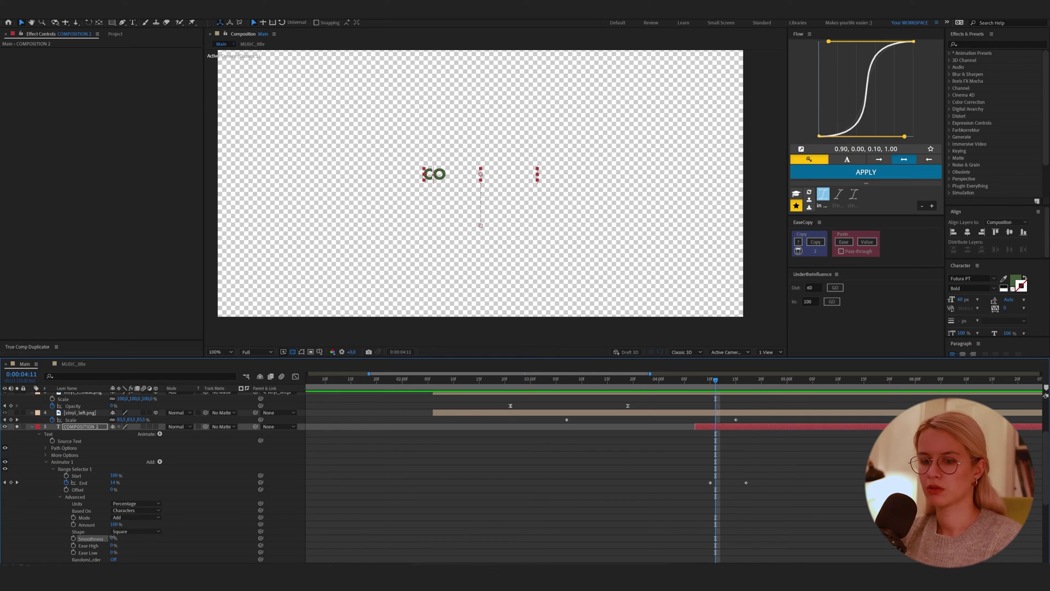
left_click(113, 538)
type("20")
key("Return")
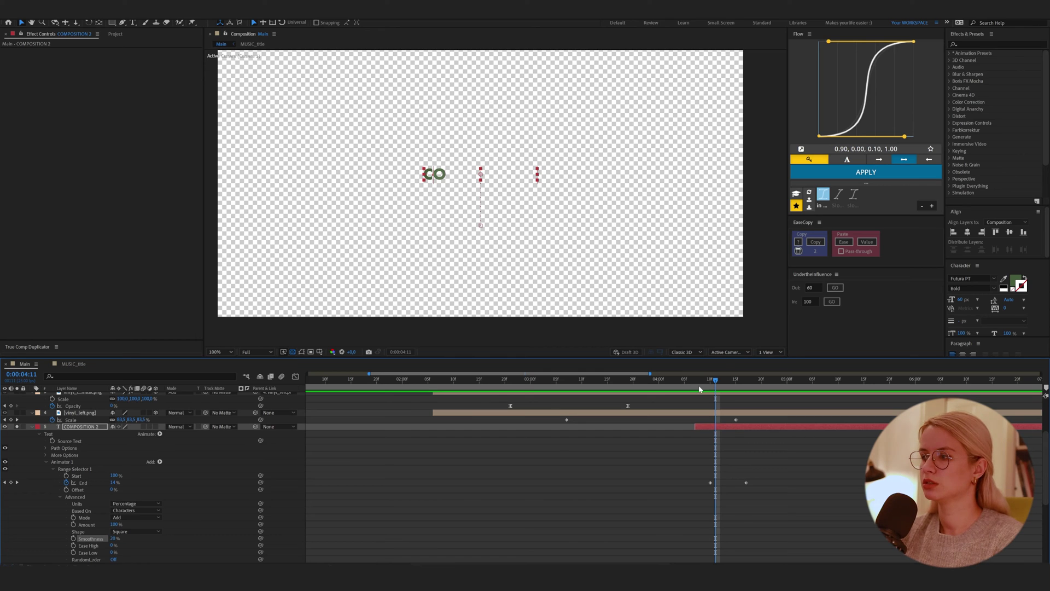
Play back the COMPOSITION reveal from 0:00:04:07 together with the record and paper background.
left_click_drag(715, 383, 751, 417)
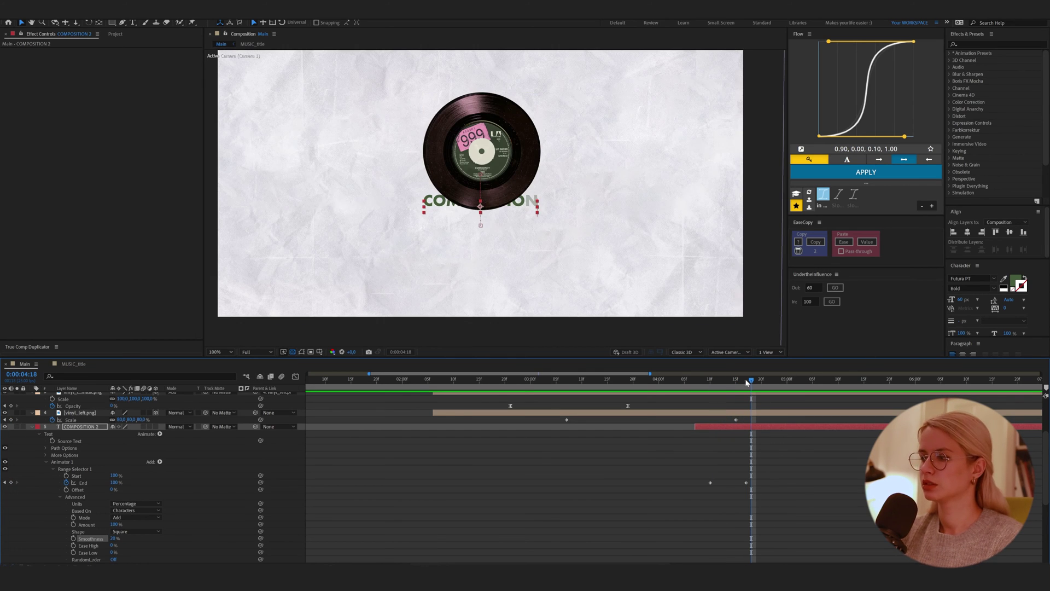
left_click_drag(717, 389, 695, 394)
key("F2")
scroll(553, 219, "down", 1)
key("space")
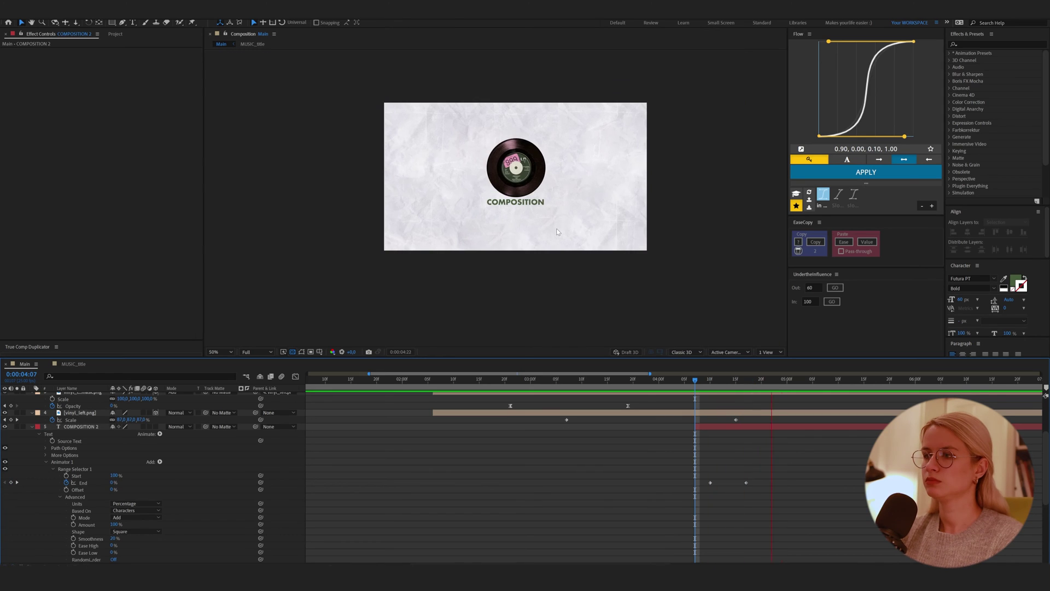
key("space")
Align the COMPOSITION layer's End and Position keyframes at about 0:00:04:13 and 0:00:04:24, and reduce the text size to about 50 px.
key("u")
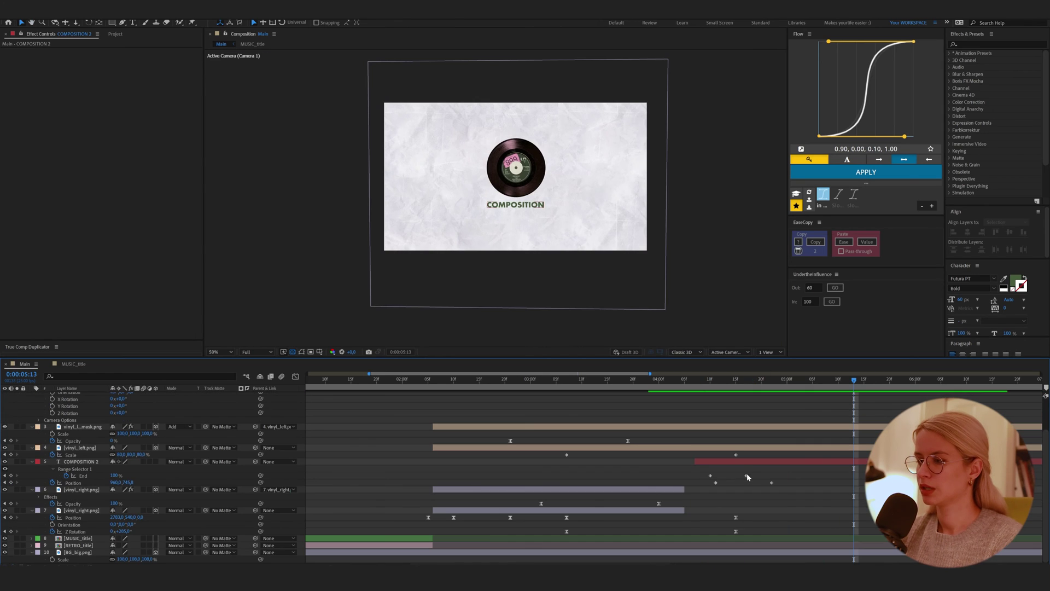
left_click_drag(747, 475, 713, 476)
left_click_drag(713, 476, 716, 476)
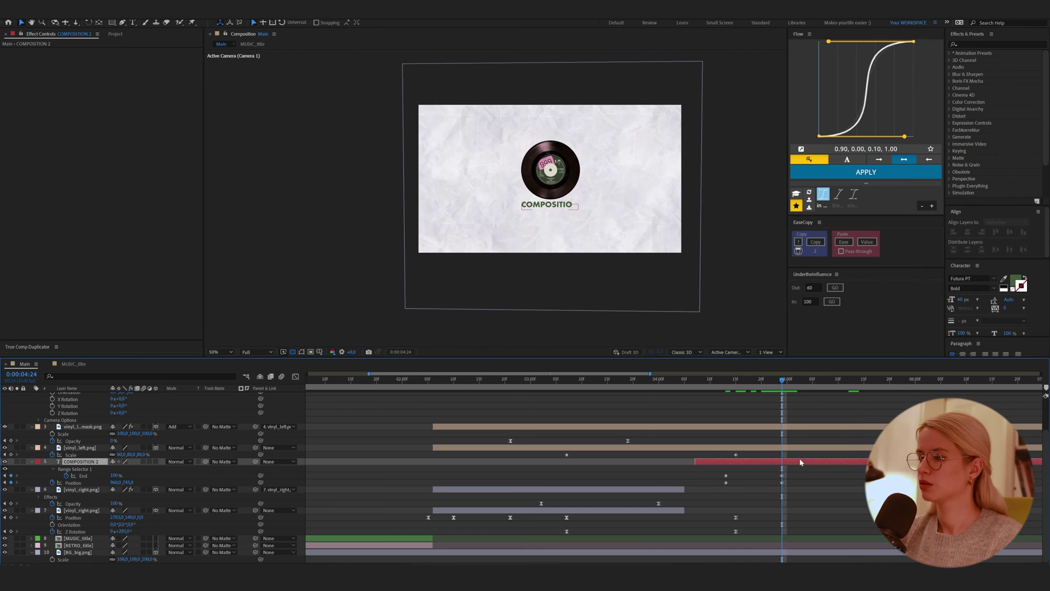
mouse_move(961, 299)
left_mouse_down()
mouse_move(951, 301)
mouse_move(960, 308)
left_mouse_up()
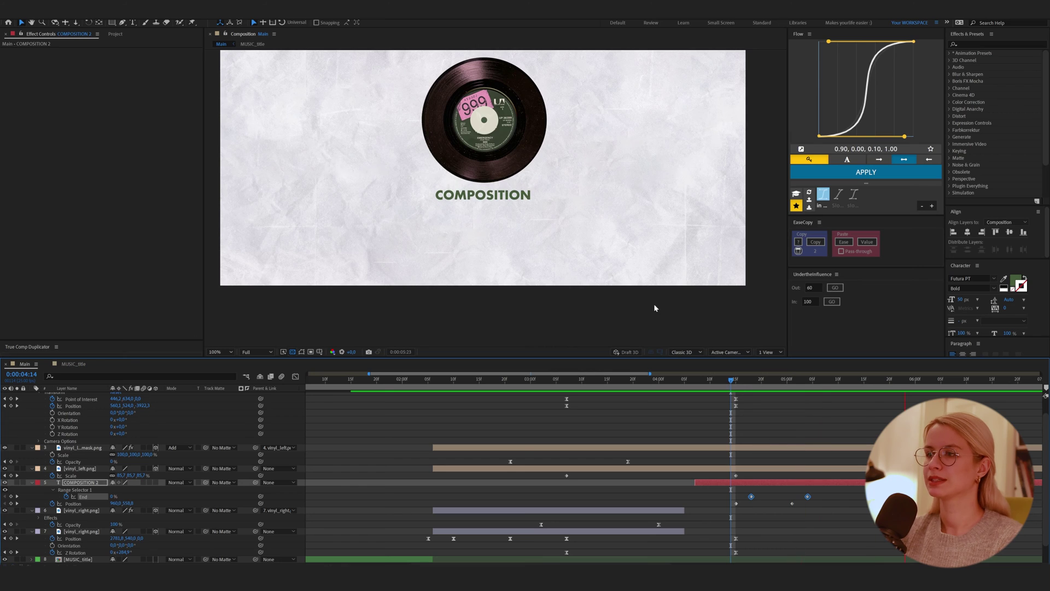
Stop the preview and apply the 0.90, 0.00, 0.10, 1.00 easing curve to COMPOSITION's End and Position keyframes.
key("space")
left_click_drag(841, 492, 732, 510)
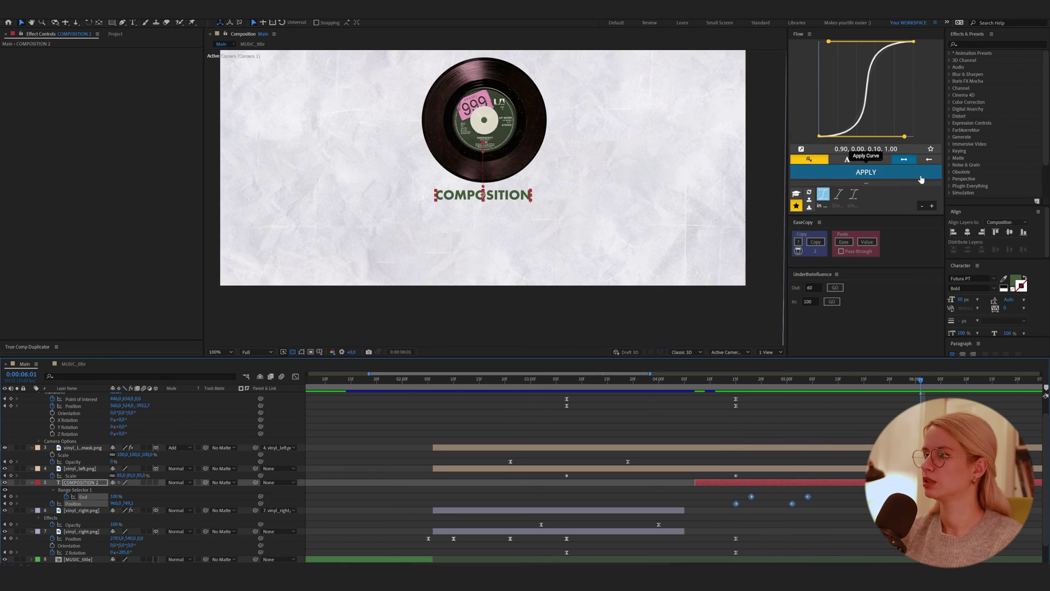
left_click(866, 172)
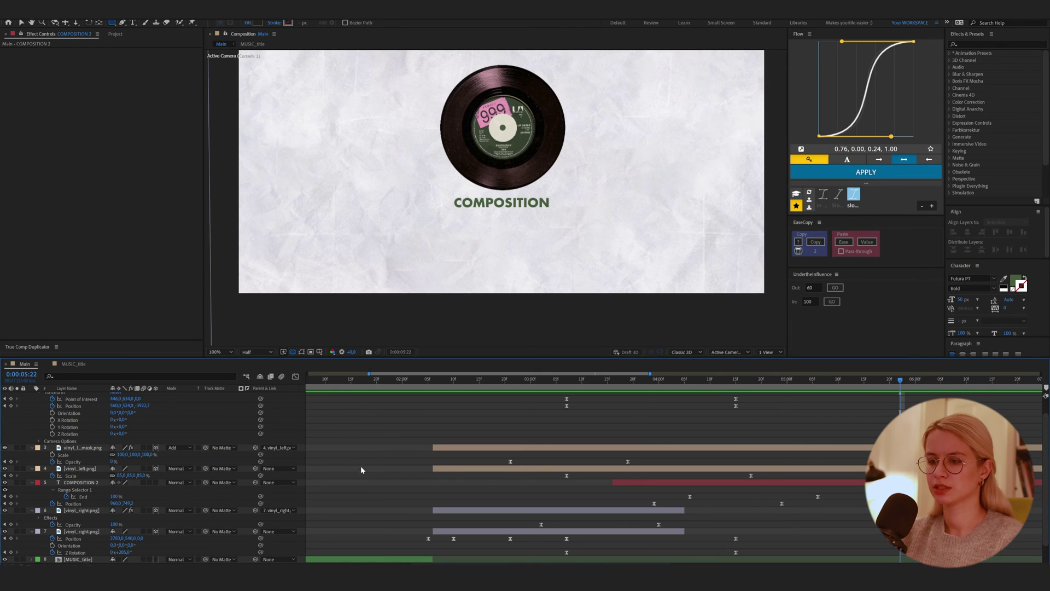
Add a full-frame gray solid above all layers and apply the Grid effect to it.
key("ctrl+y")
left_click(489, 342)
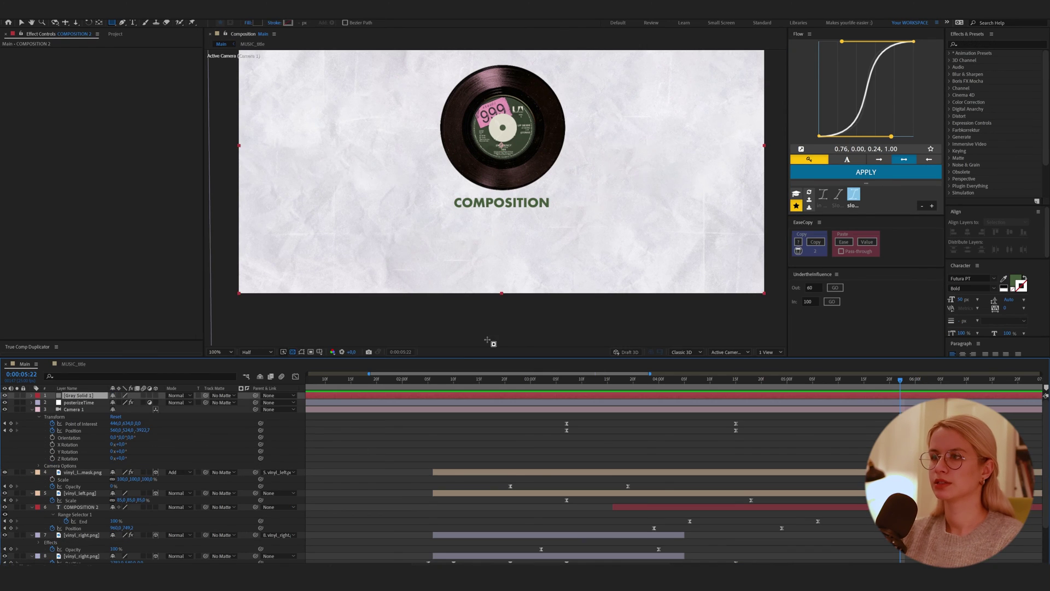
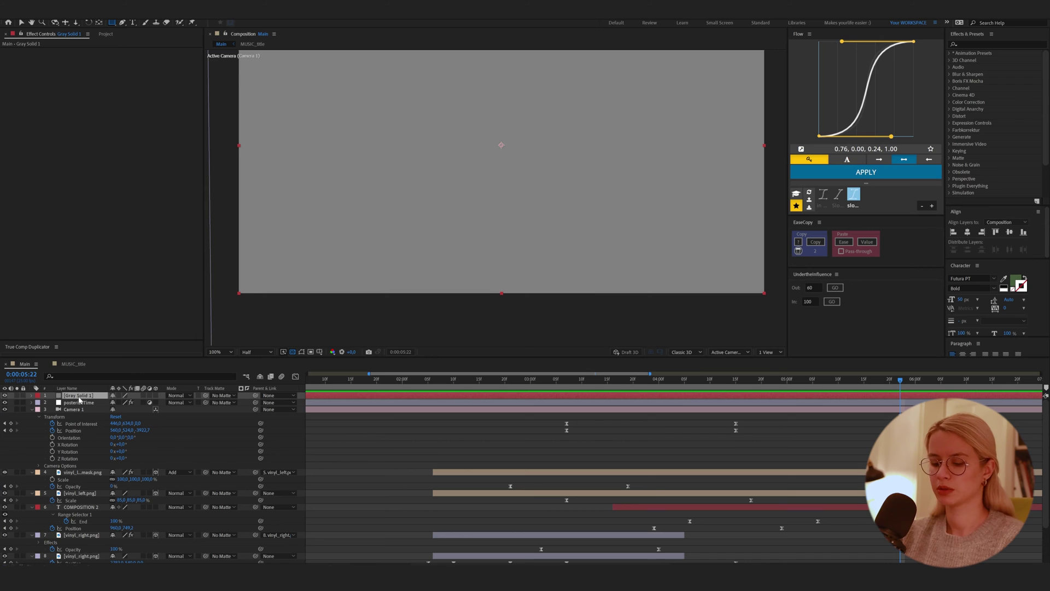
key("ctrl+space")
type("grid")
key("Return")
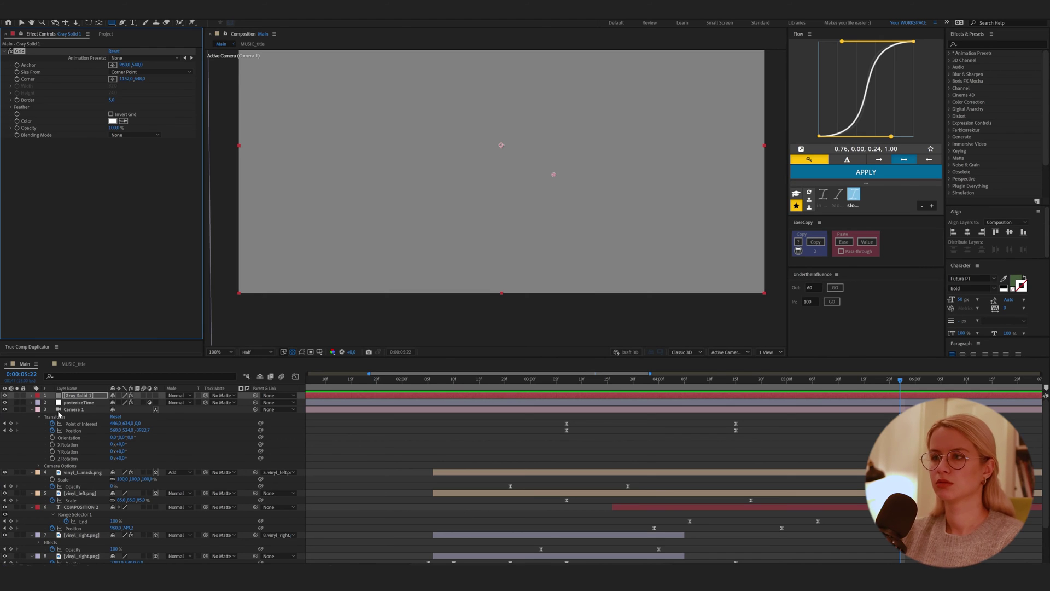
Set the Grid effect to size from Width Slider and its border to 2 on the gray solid.
key("v")
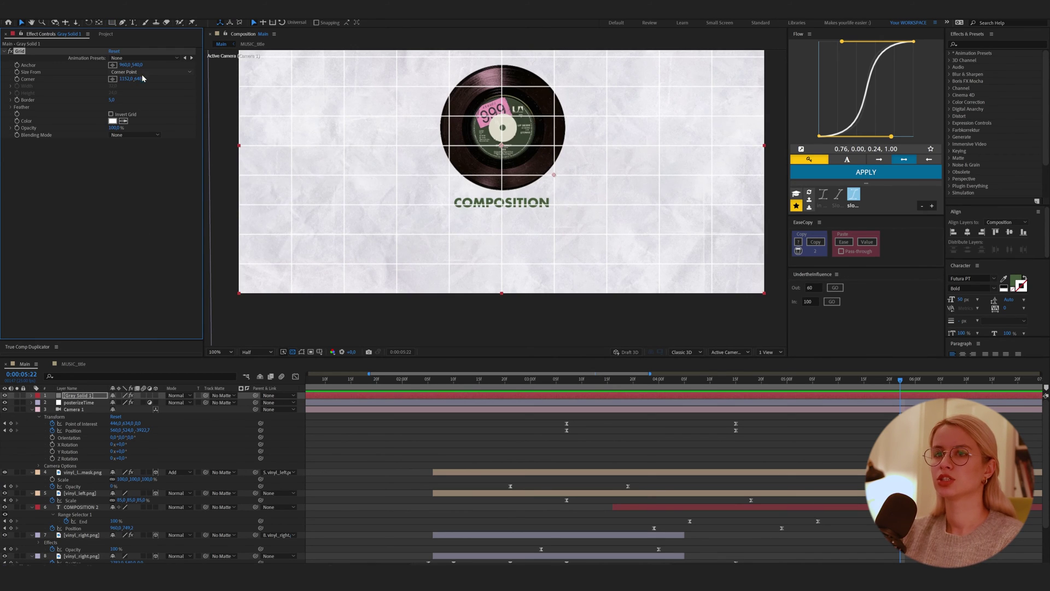
left_click(150, 72)
left_click(131, 80)
left_click(10, 86)
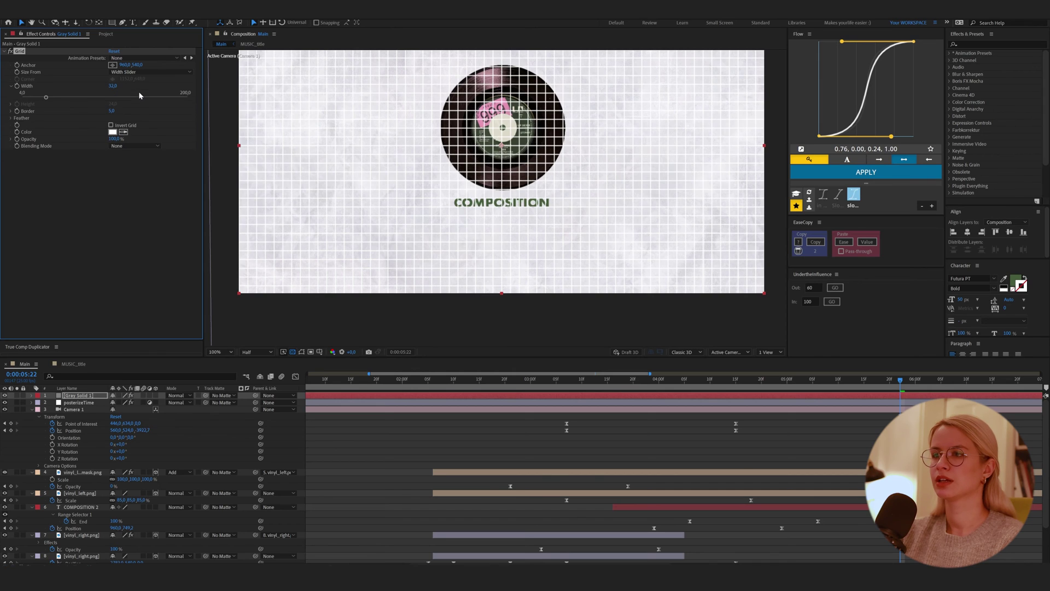
left_click(111, 111)
type("2")
key("Return")
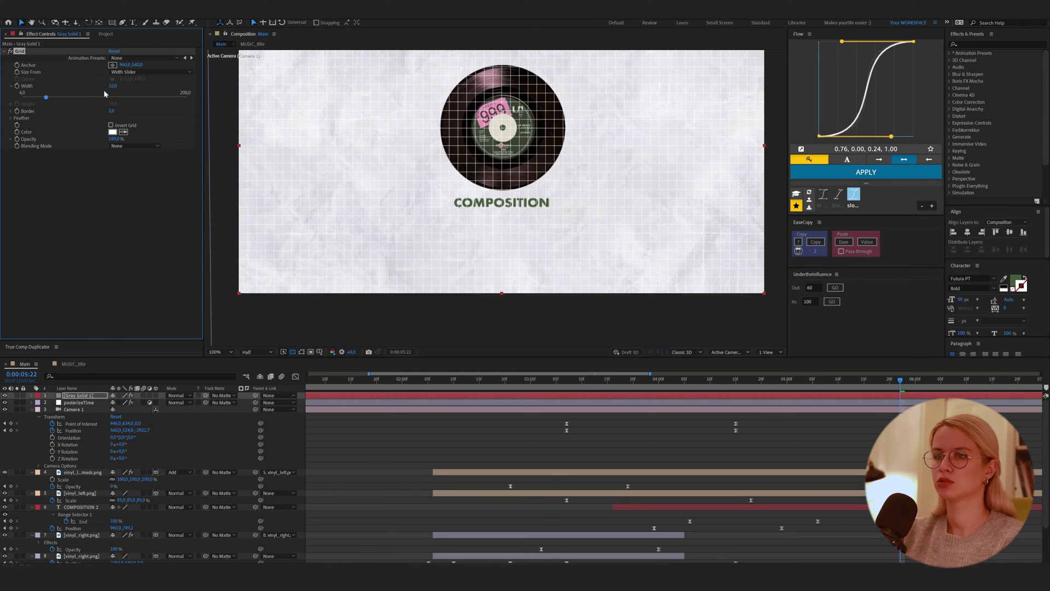
Change the Grid effect's line color from white to a dark gray.
left_click(112, 133)
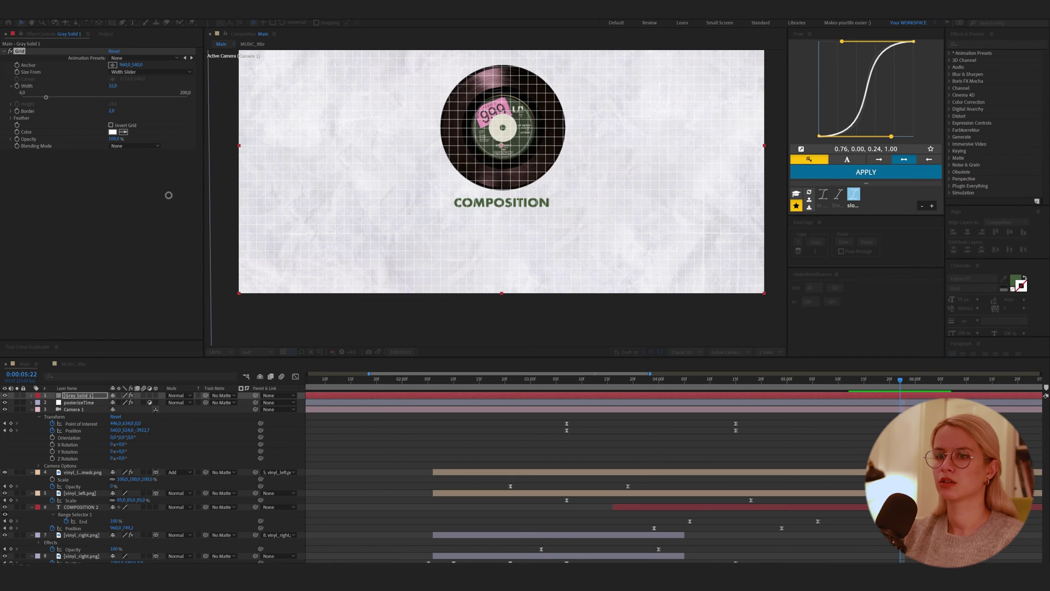
left_click(160, 214)
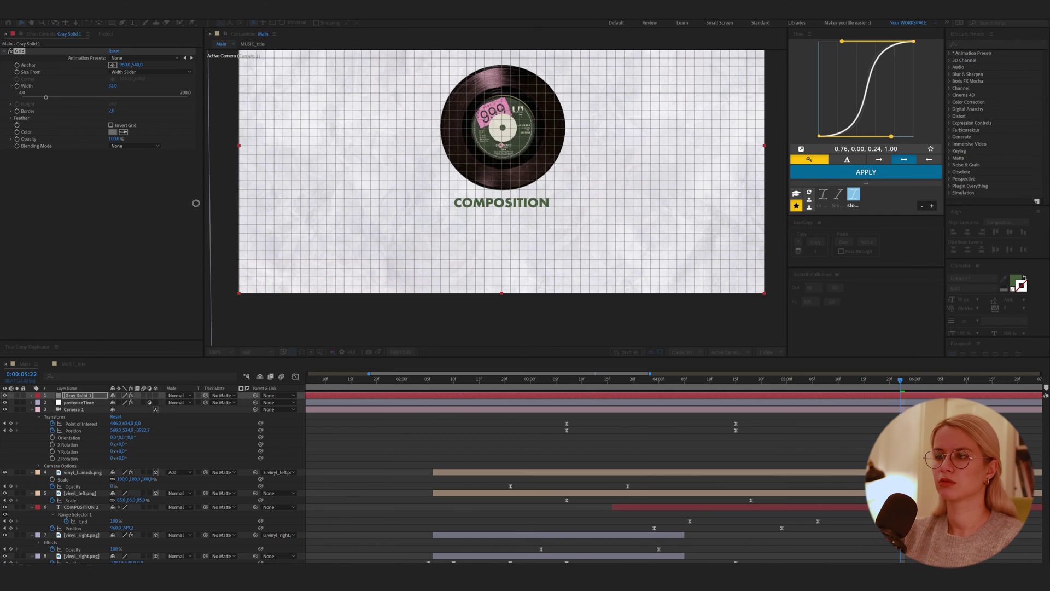
left_click(340, 160)
Lower the opacity of the gray grid solid to 50%.
left_click(88, 396)
key("t")
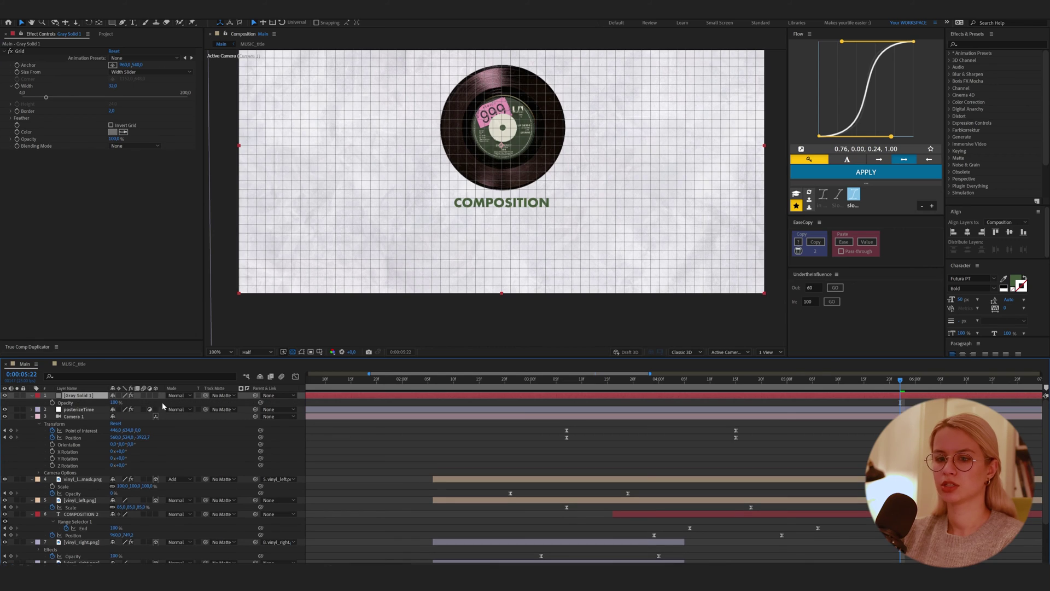
left_click(115, 402)
type("50")
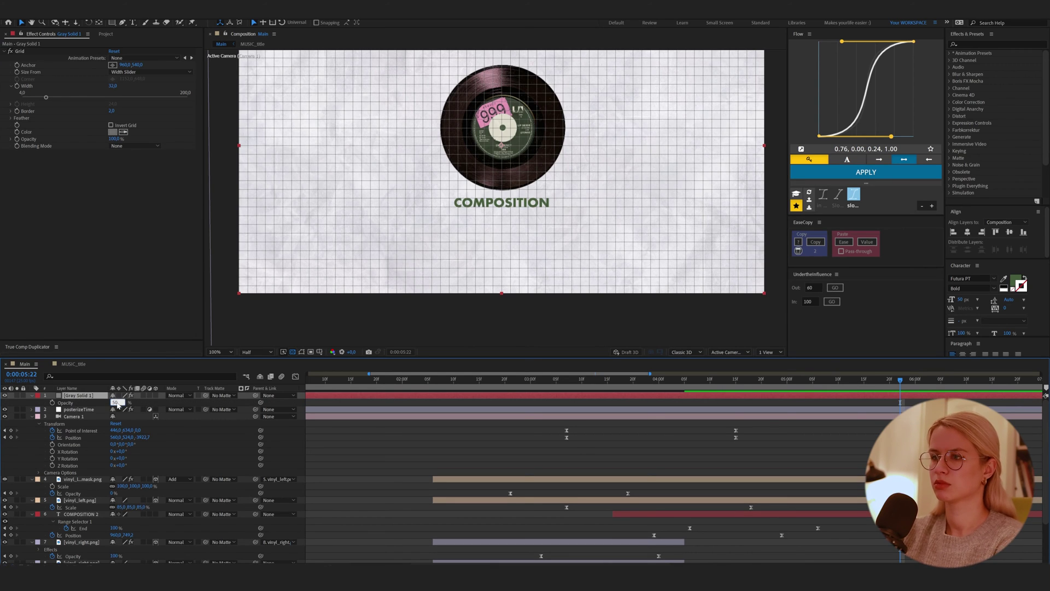
key("Return")
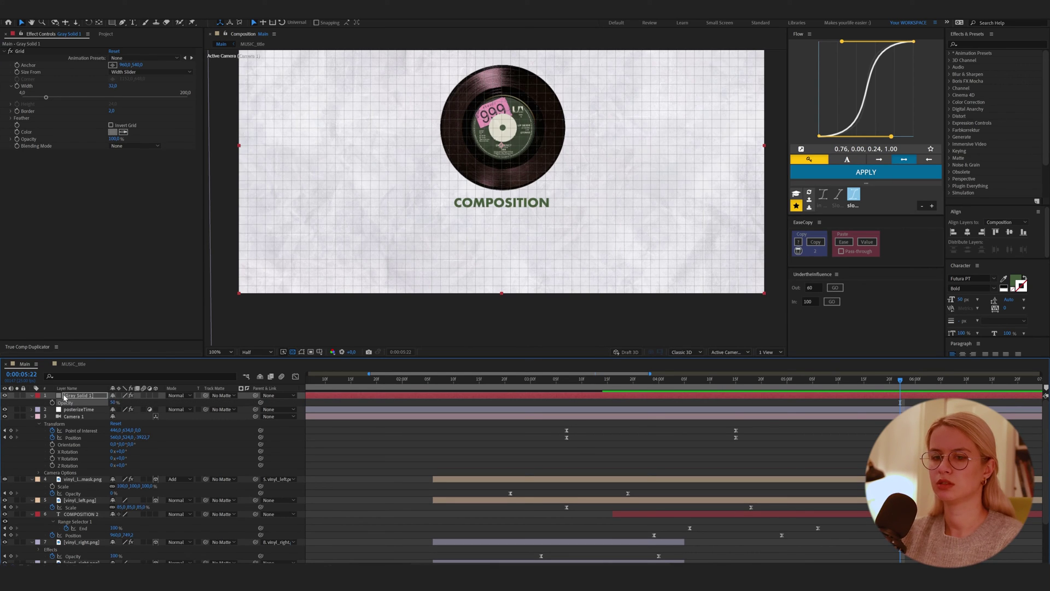
left_click(331, 324)
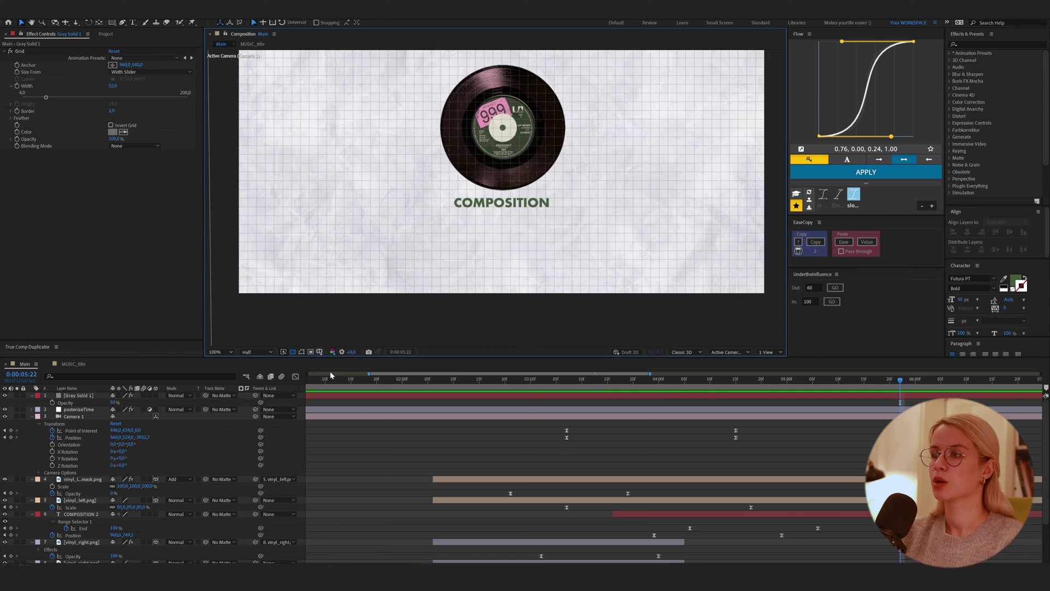
Show the proportional grid guides and add a wide rounded rectangle shape below the COMPOSITION title, centered horizontally.
key("ctrl+apostrophe")
left_click(111, 23)
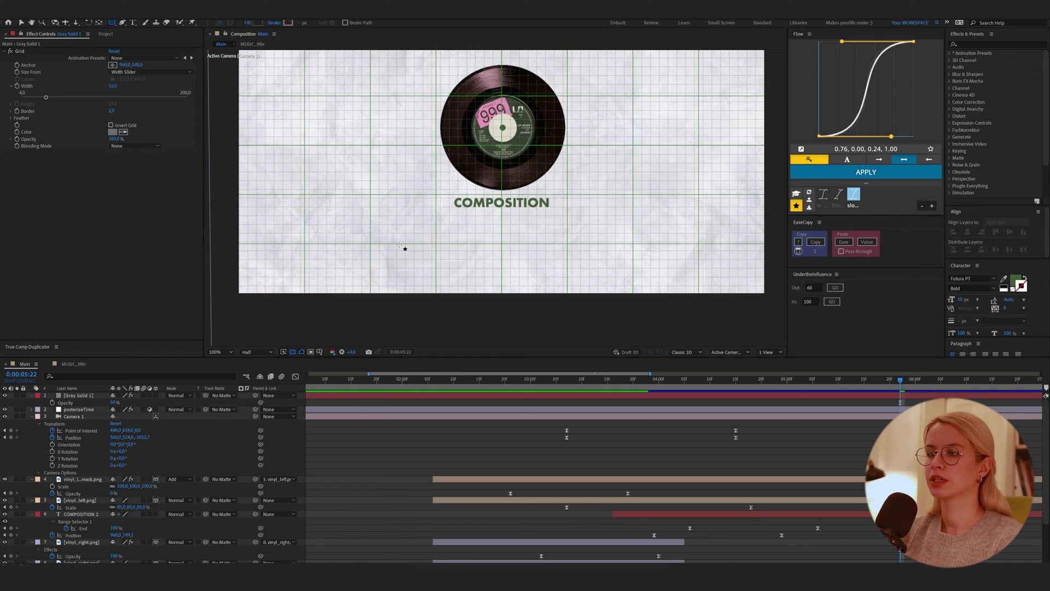
left_click_drag(399, 219, 605, 296)
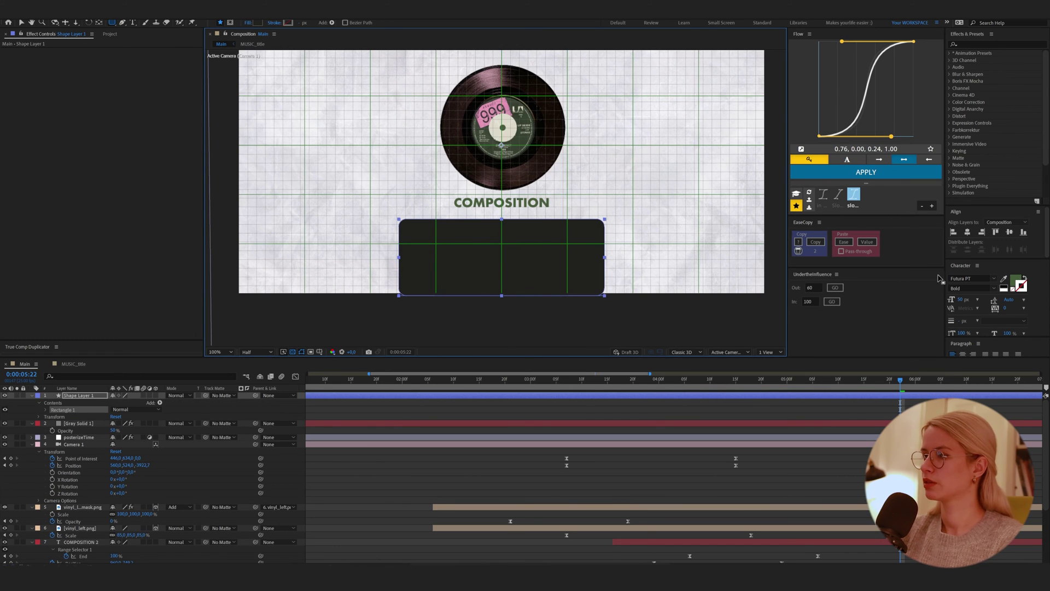
left_click(967, 234)
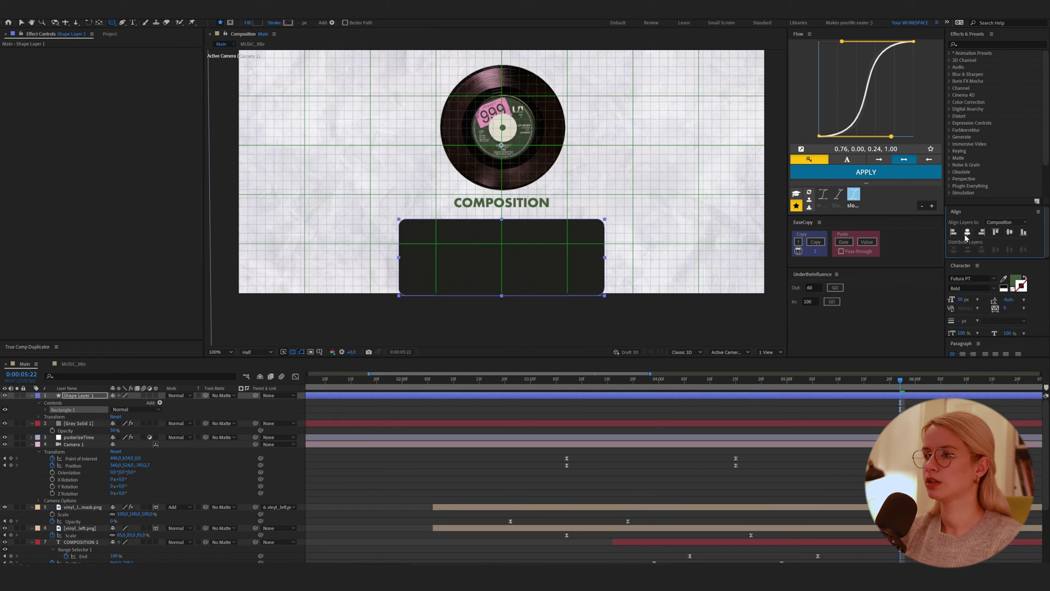
Center the rounded rectangle's anchor point, shrink the shape and place it just below the COMPOSITION title inside the frame.
left_click(579, 343)
key("v")
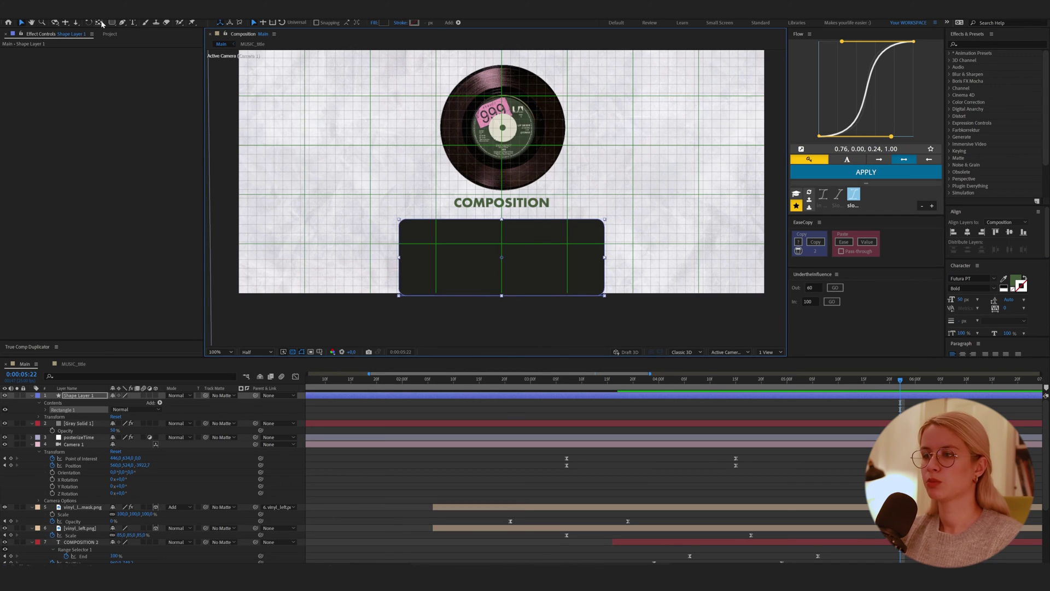
double_click(100, 23, "ctrl")
key("v")
left_click_drag(550, 269, 595, 248)
left_click_drag(545, 260, 501, 284)
left_click_drag(412, 253, 415, 253)
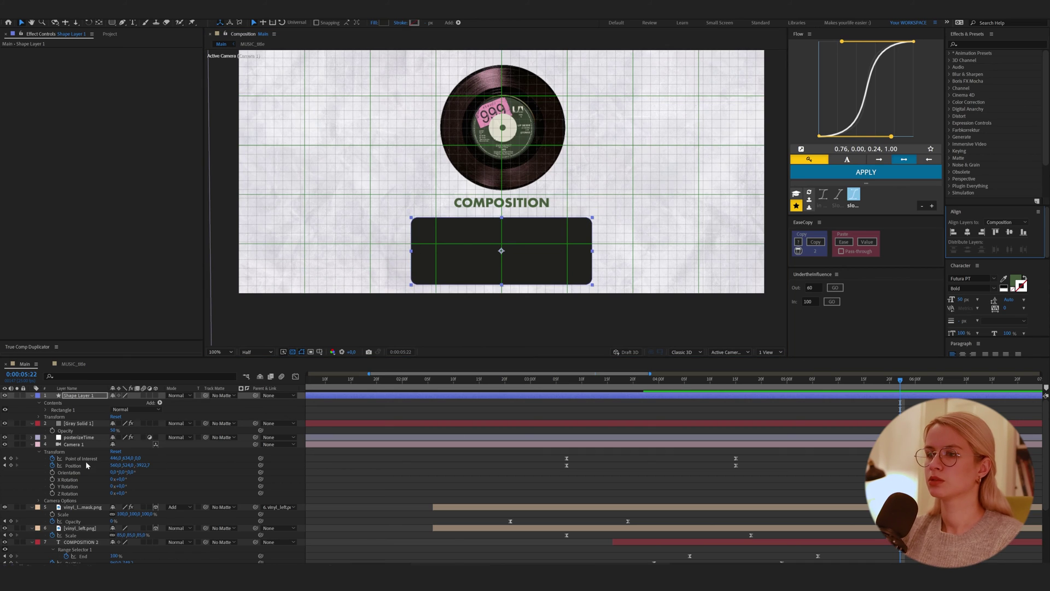
Duplicate the rounded rectangle layer and give the copy no fill and a 5 px pink stroke.
left_click(80, 396)
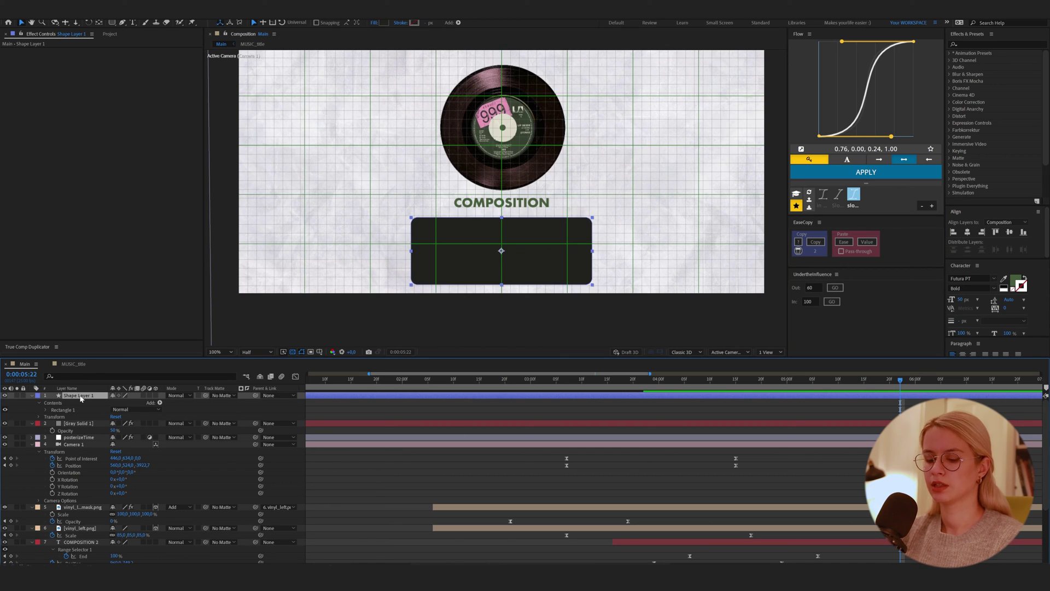
key("ctrl+d")
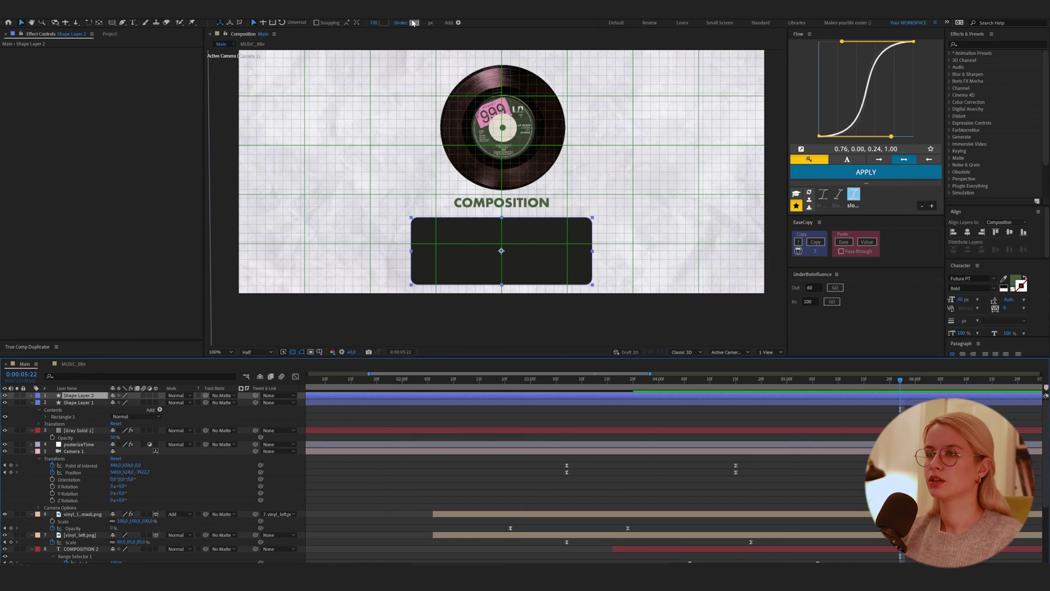
left_click(384, 23)
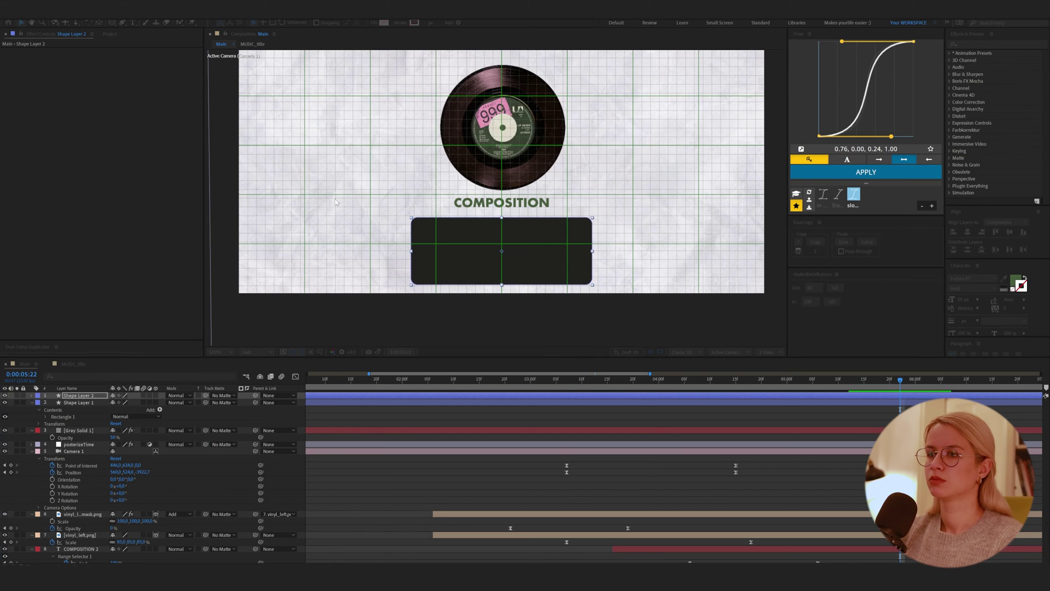
left_click(347, 242)
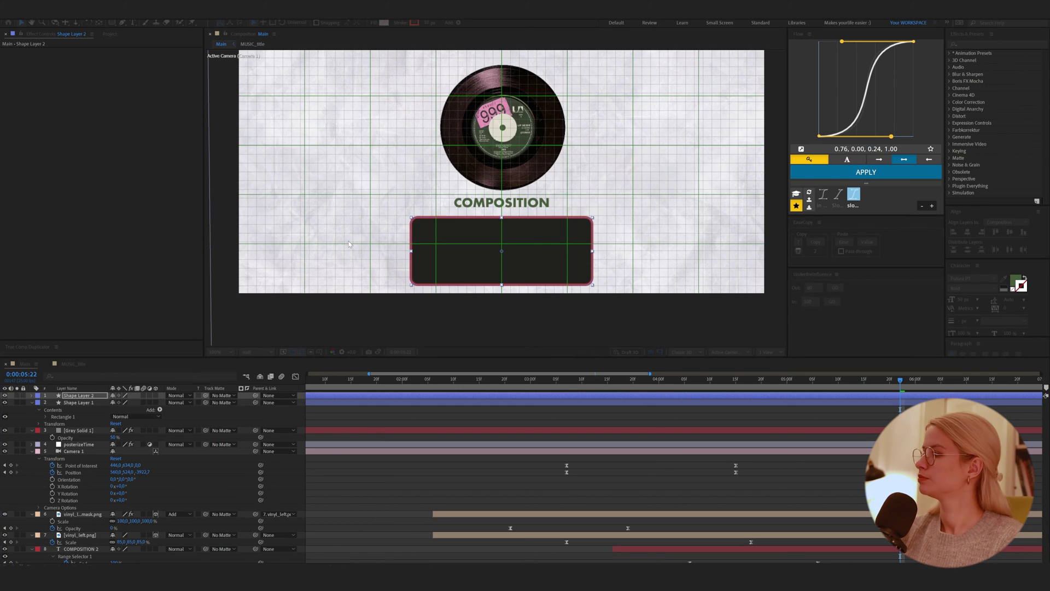
left_click(305, 257)
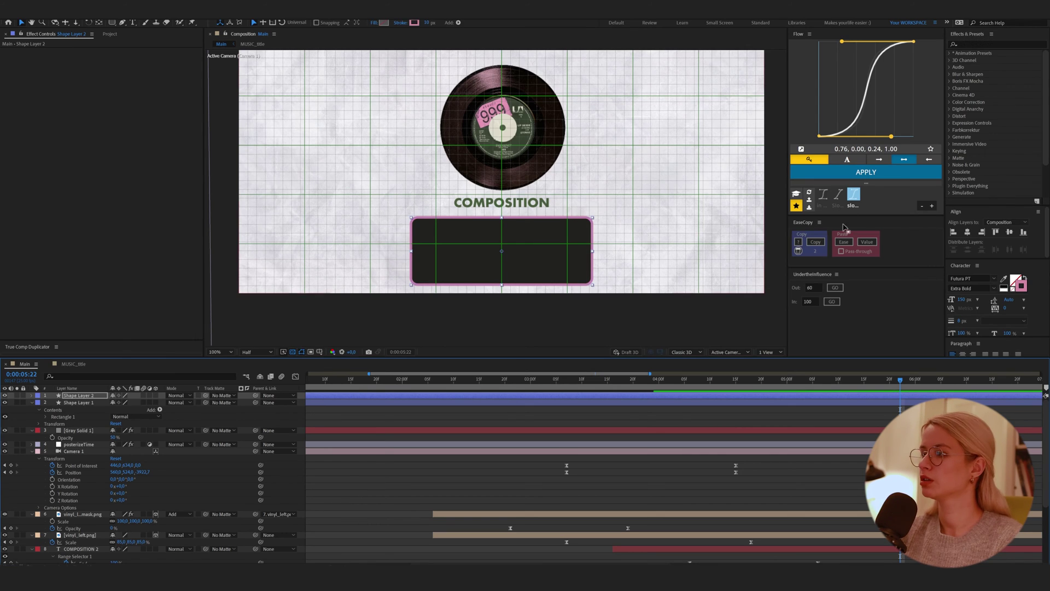
left_click(429, 22)
type("5")
key("Return")
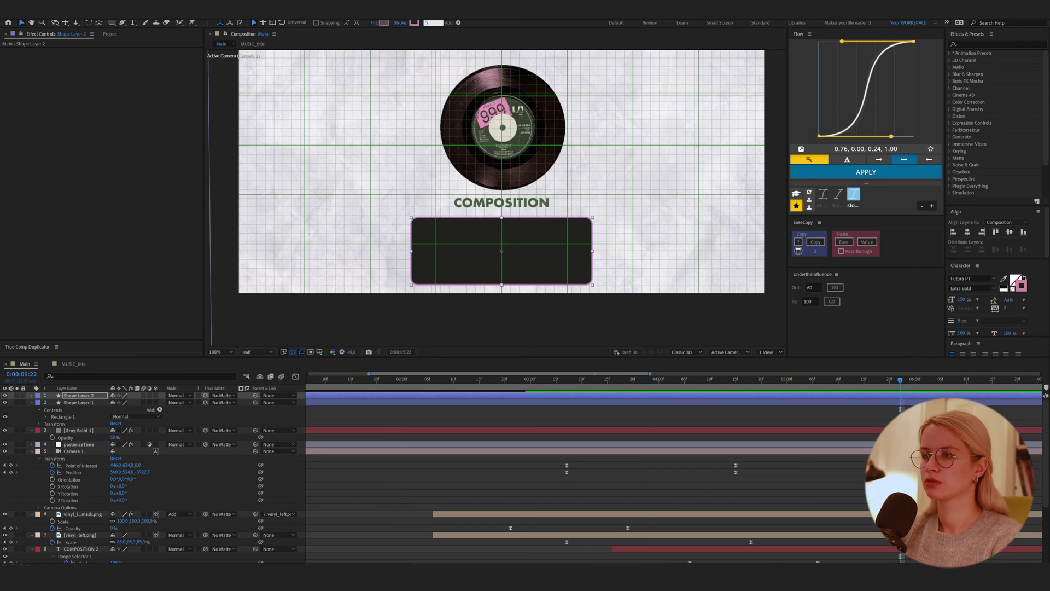
Name the outlined rectangle layer stroke and the filled one mask, and set mask as the gray grid solid's track matte.
left_click(92, 397)
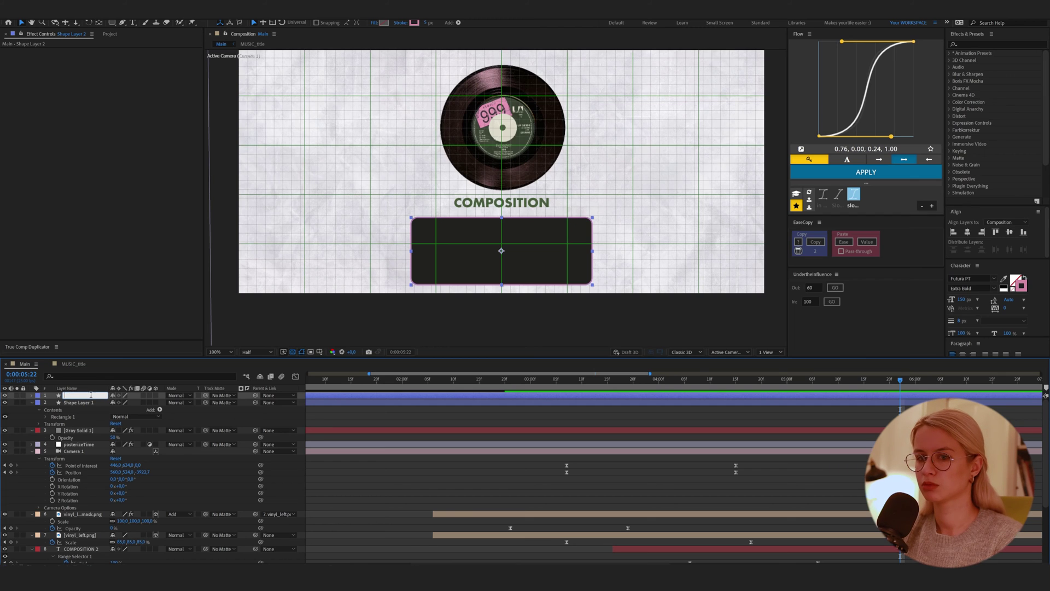
type("stroke")
left_click(89, 403)
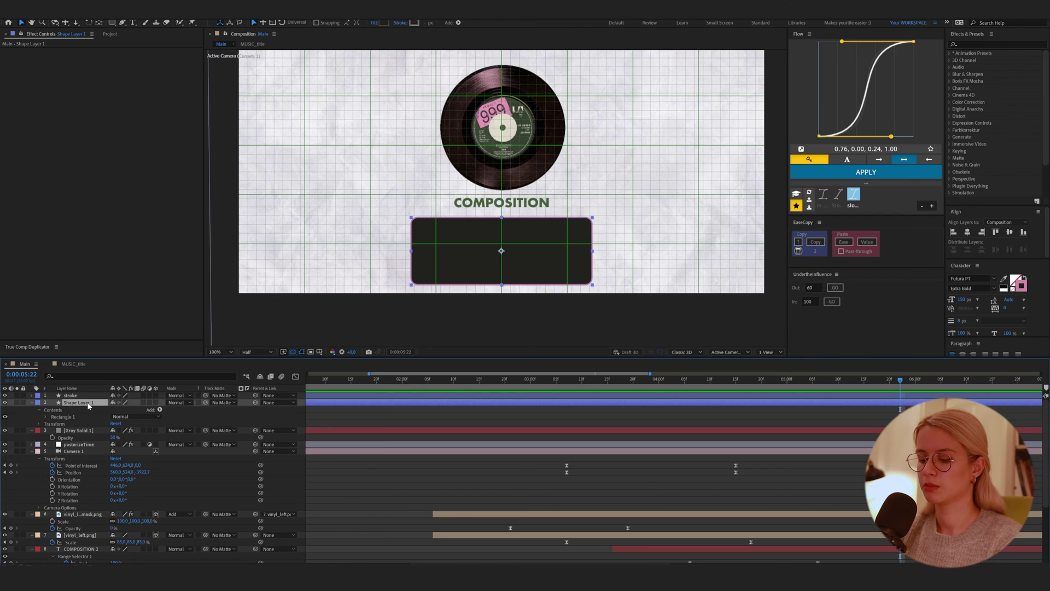
key("Return")
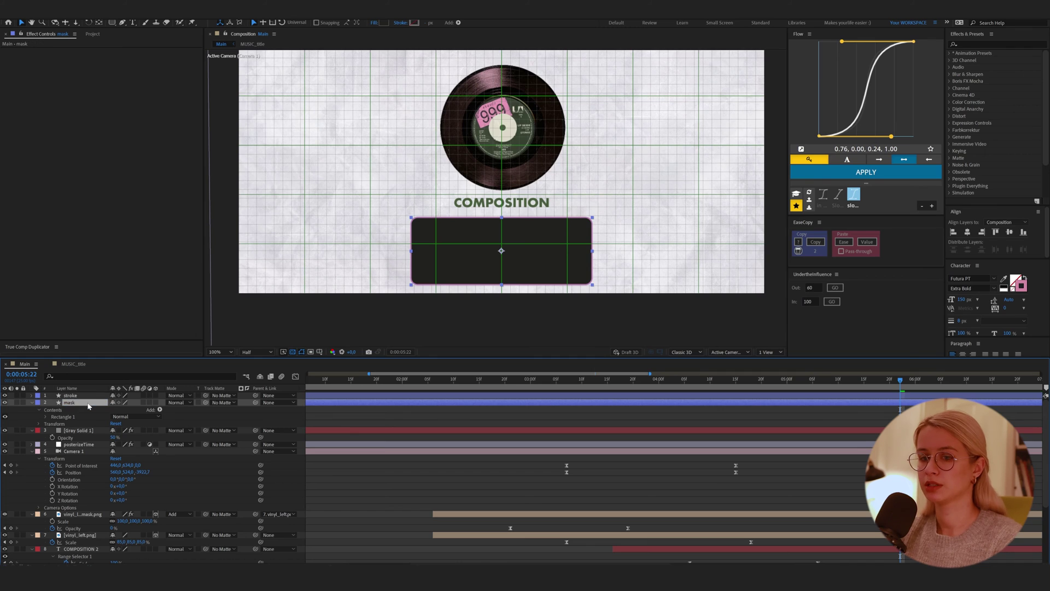
left_click(96, 433)
left_click_drag(206, 430, 75, 404)
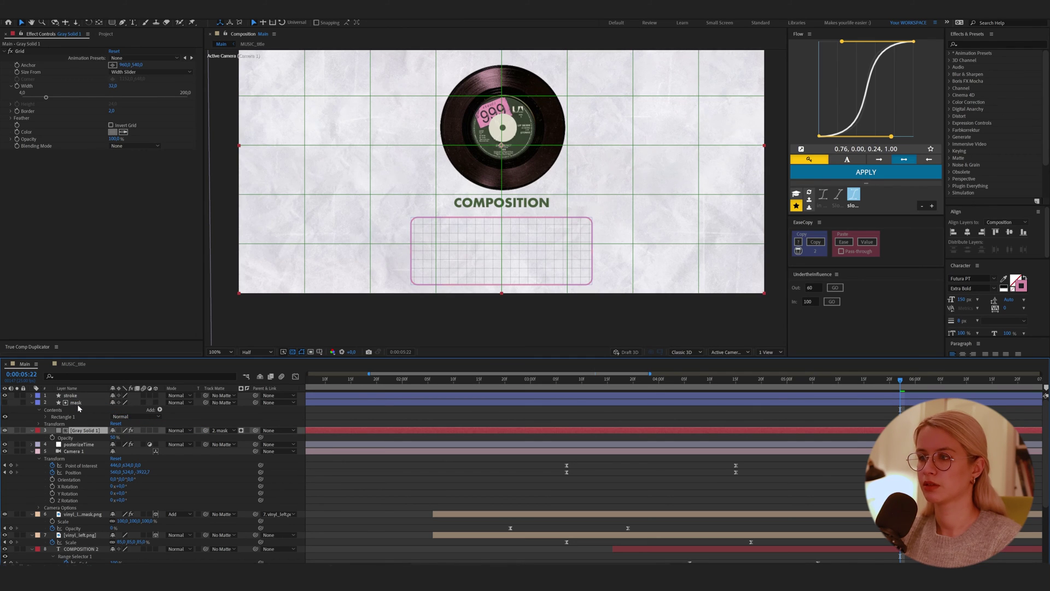
Add noten.png to the composition, scale it to 15% and place it inside the pink rounded frame.
left_click(104, 35)
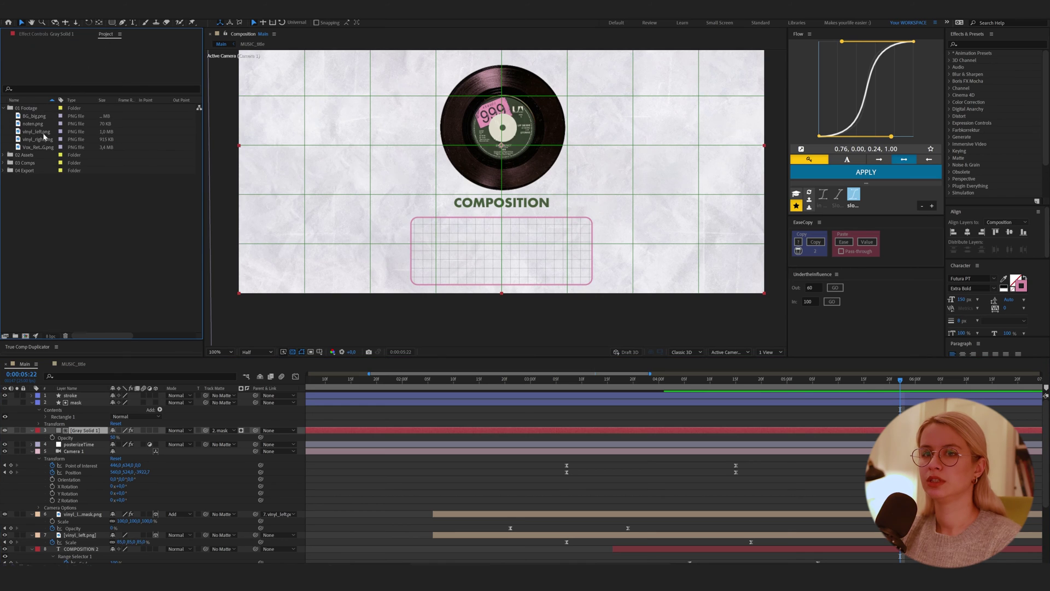
left_click(32, 124)
left_click_drag(36, 126, 90, 396)
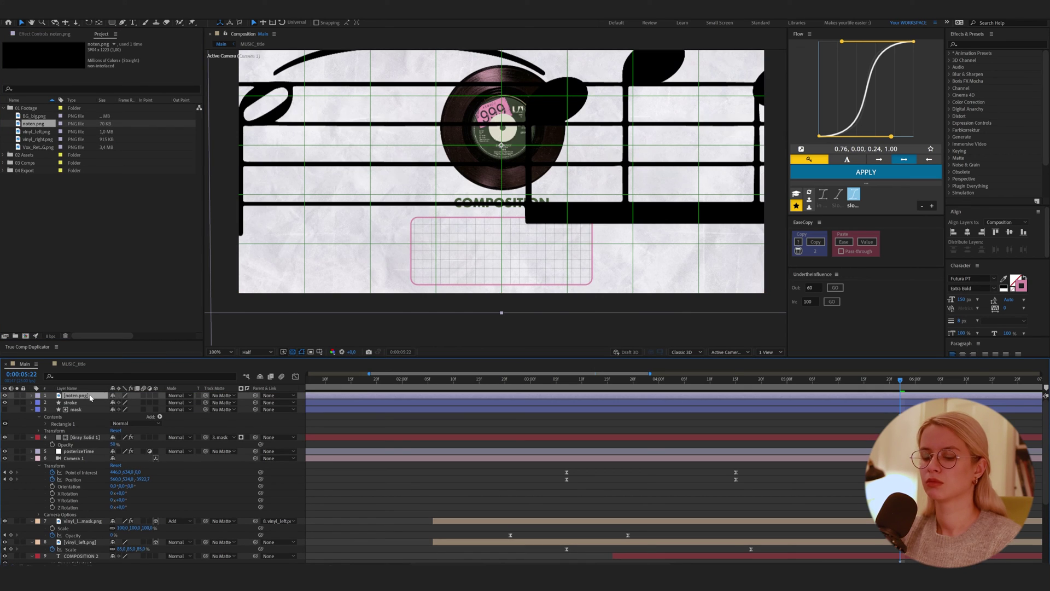
key("s")
left_click_drag(122, 402, 91, 407)
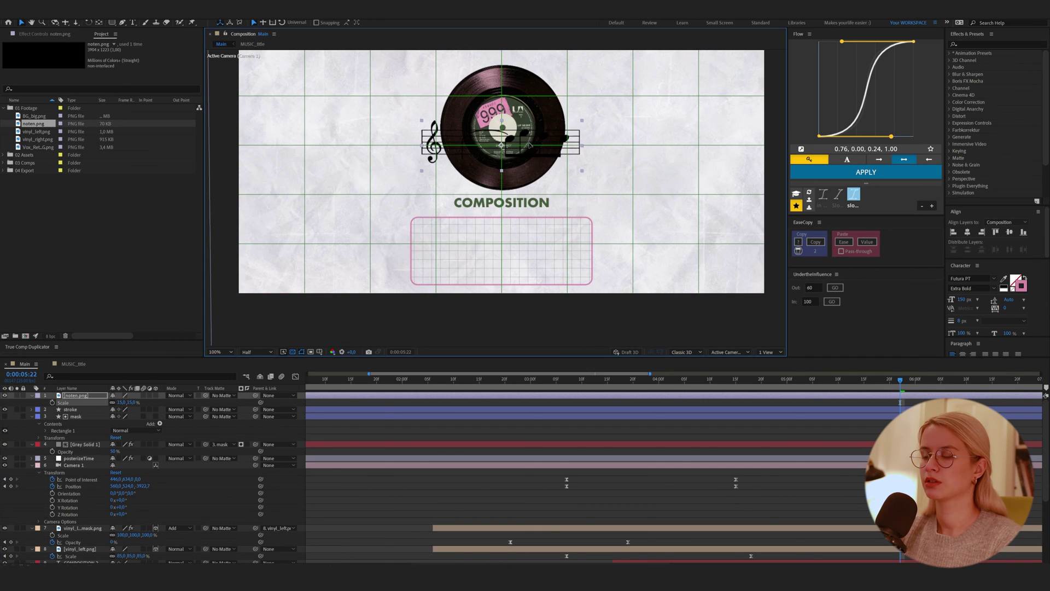
left_click_drag(527, 166, 529, 278)
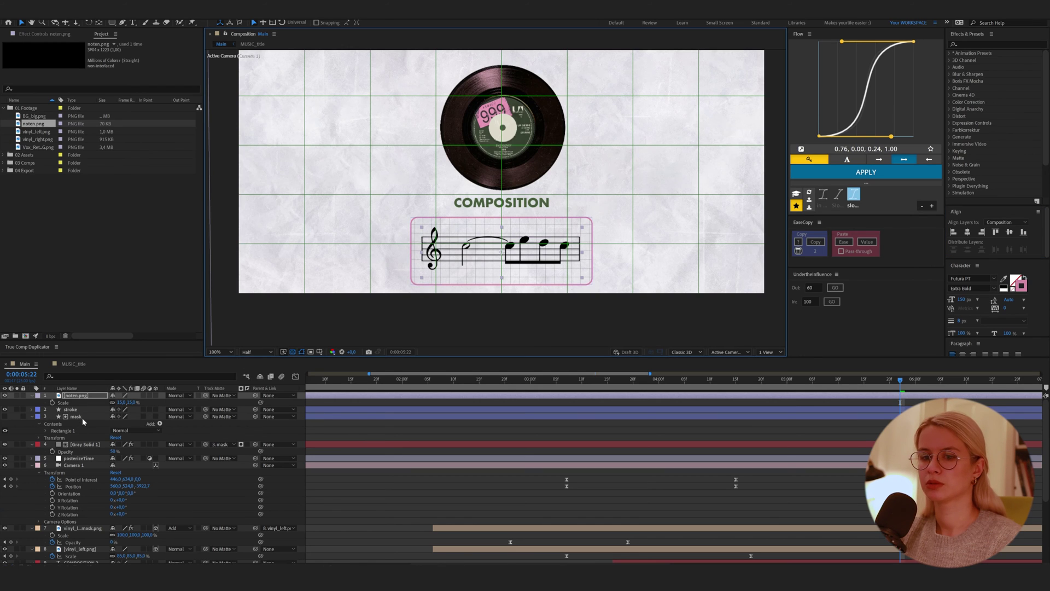
Scale the stroke and mask layers together to about 84% horizontally and 79% vertically to fit around the music notes.
left_click(82, 417)
left_click(83, 410, "shift")
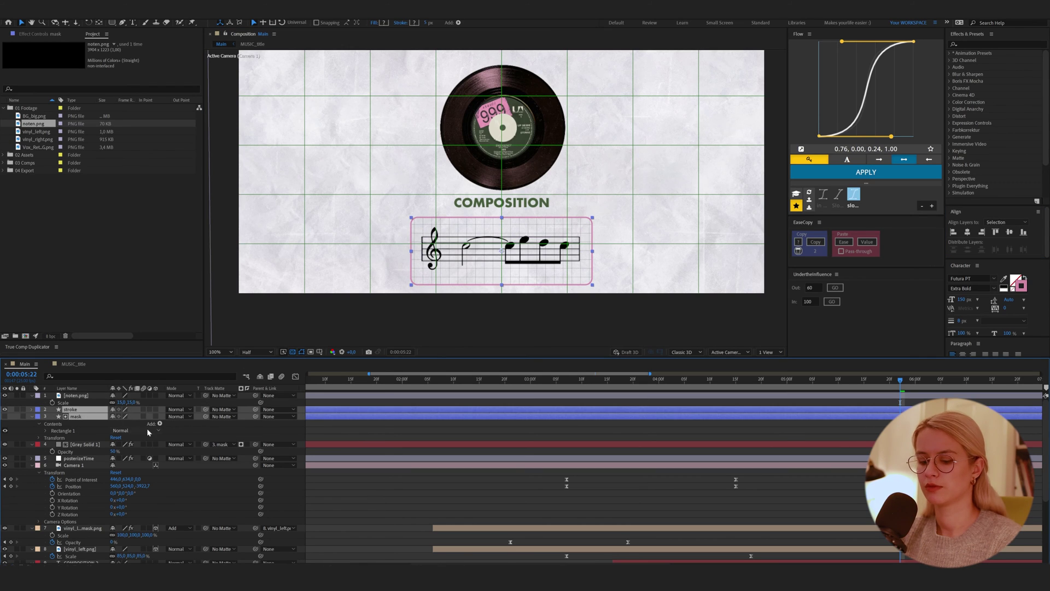
key("s")
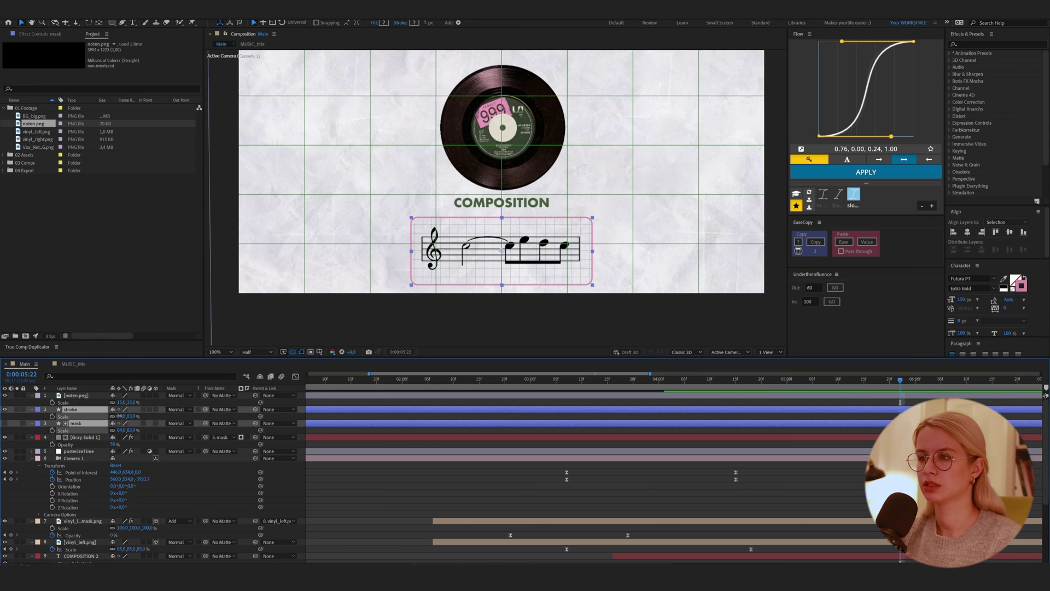
left_click_drag(122, 417, 117, 417)
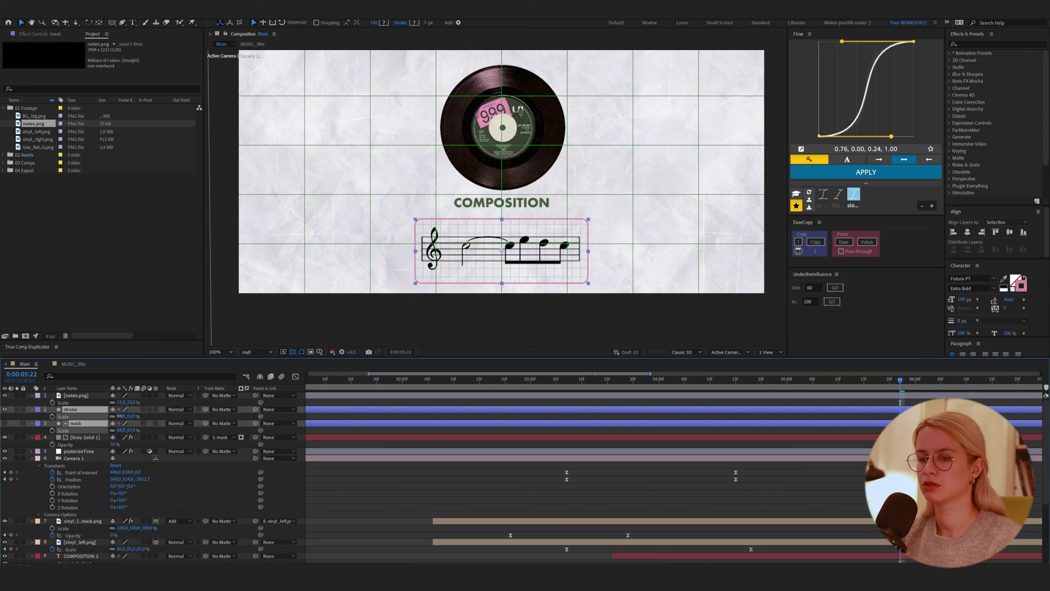
left_click(83, 418)
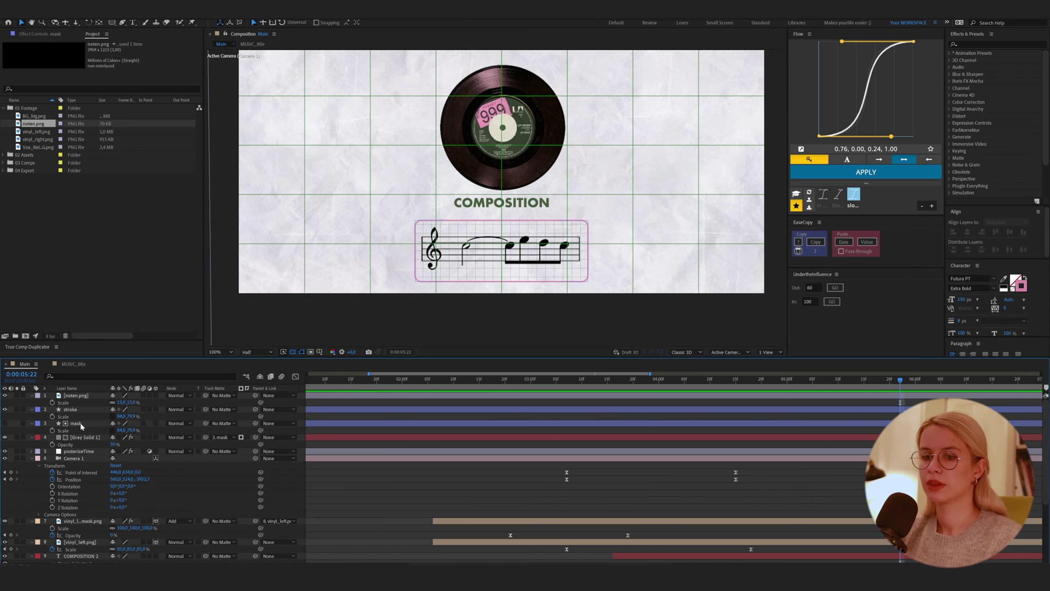
Move the noten.png layer below mask and set mask as its track matte.
left_click(89, 399)
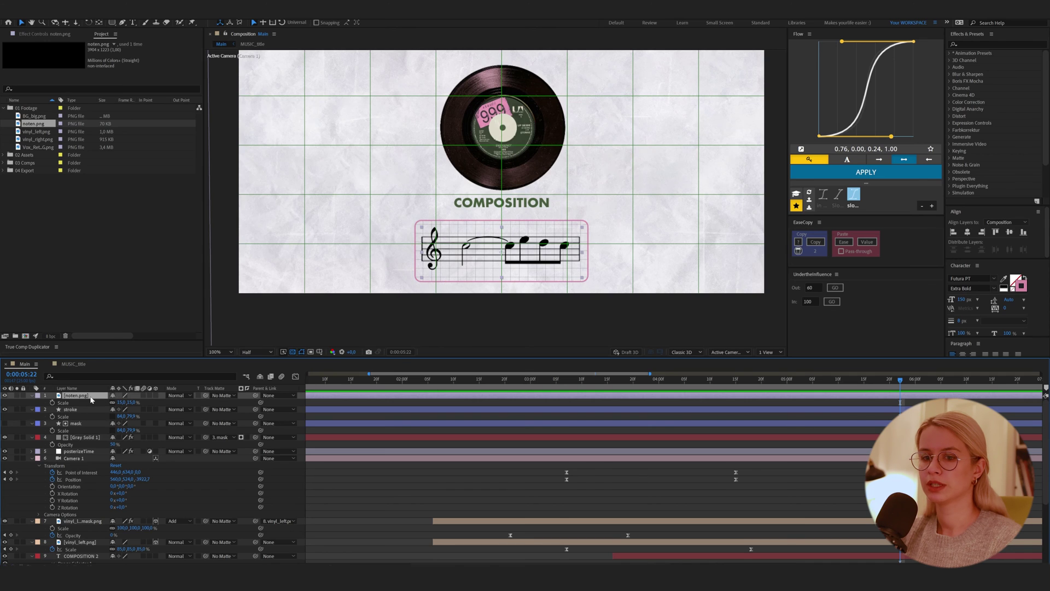
left_click_drag(80, 396, 79, 434)
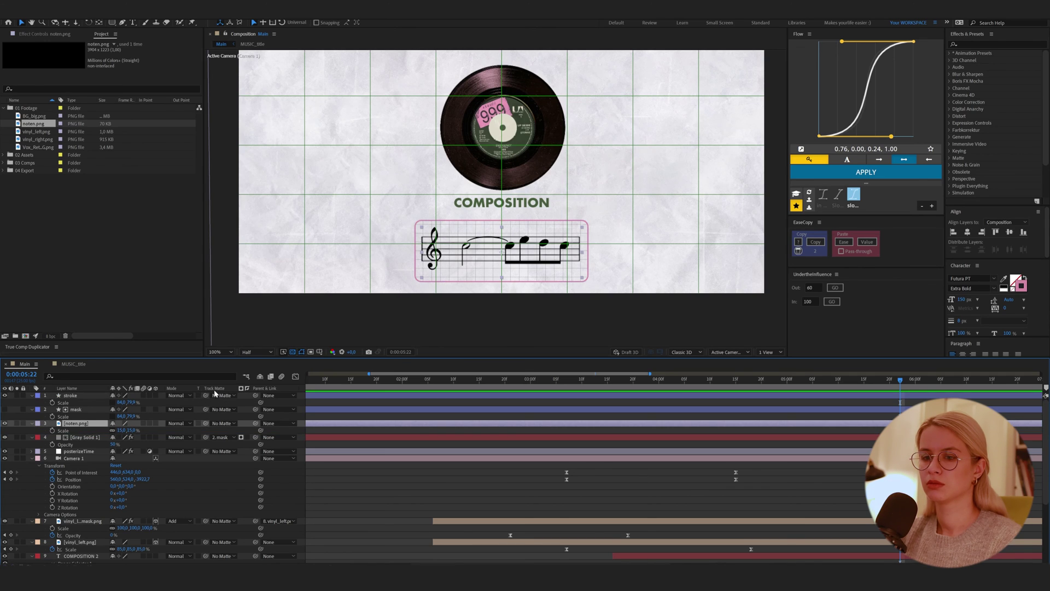
left_click_drag(205, 423, 92, 411)
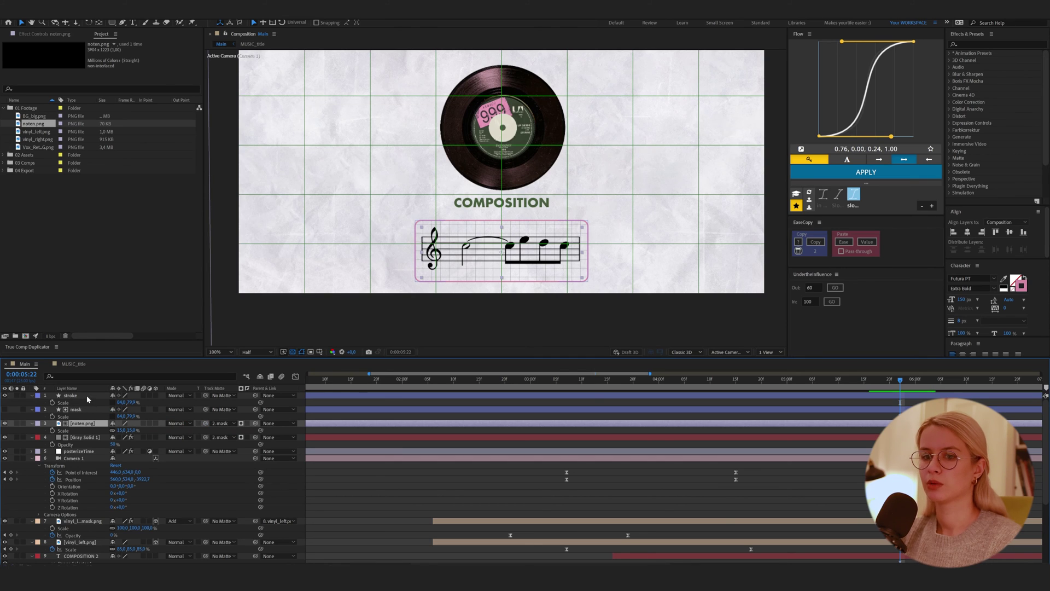
Keyframe the Size of the stroke layer's rectangle path and move that keyframe to 0:00:06:01.
left_click(84, 395)
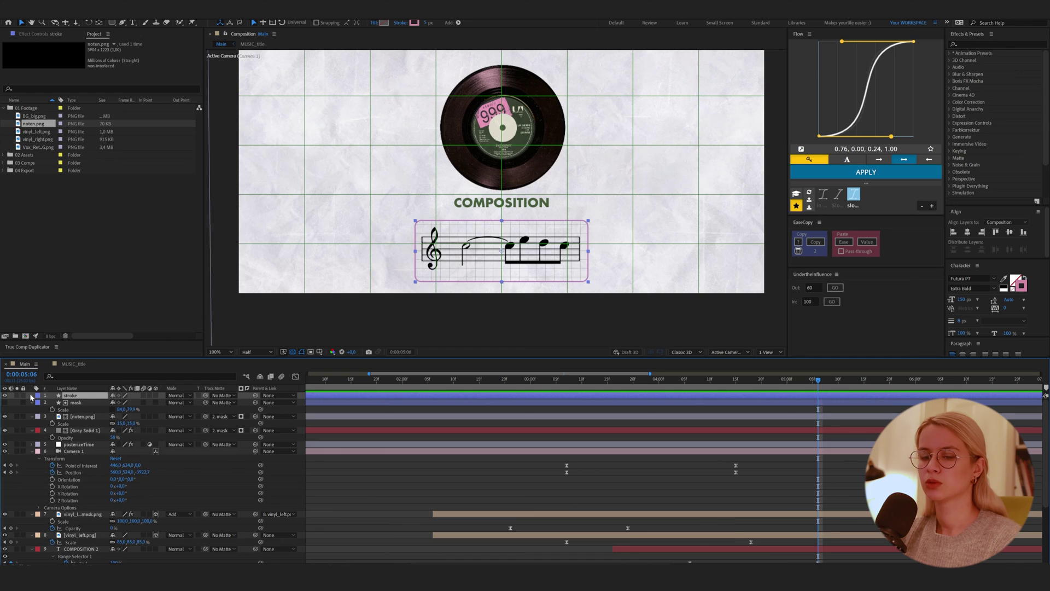
left_click(33, 396)
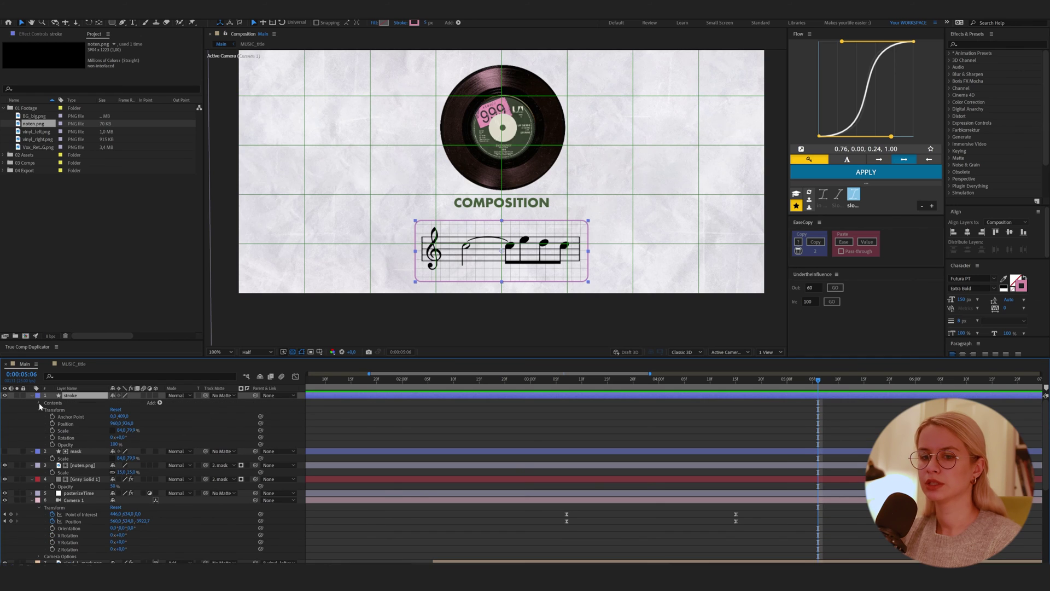
left_click(39, 403)
left_click(46, 409)
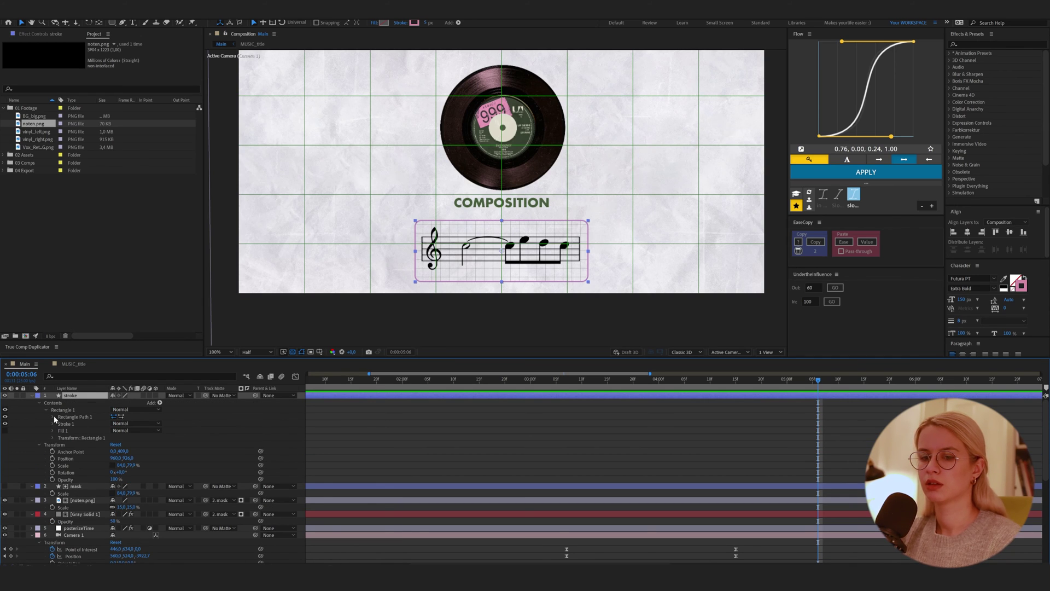
left_click(52, 416)
left_click(66, 422)
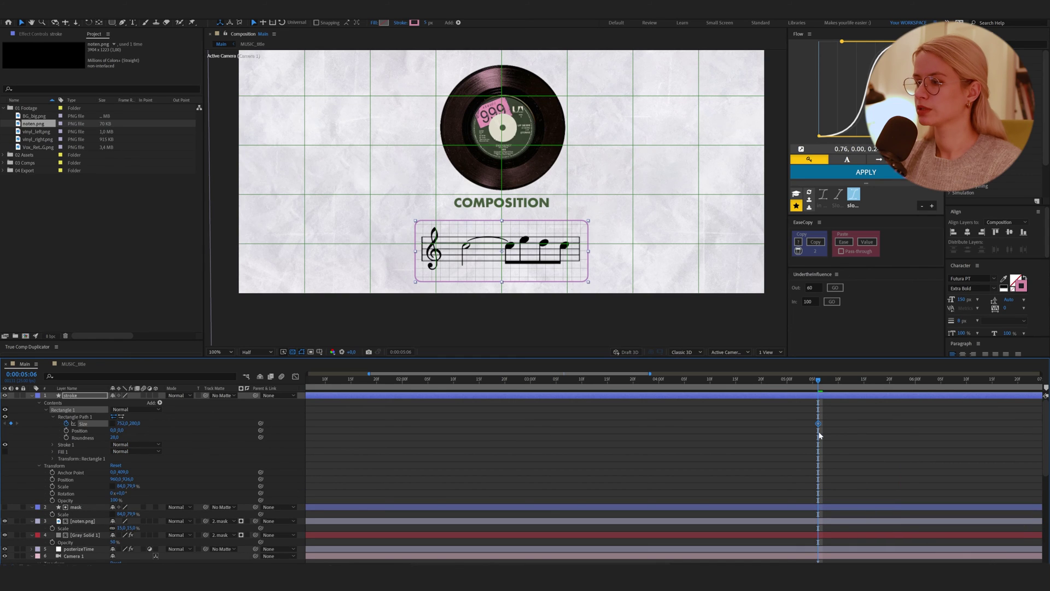
left_click_drag(818, 423, 920, 424)
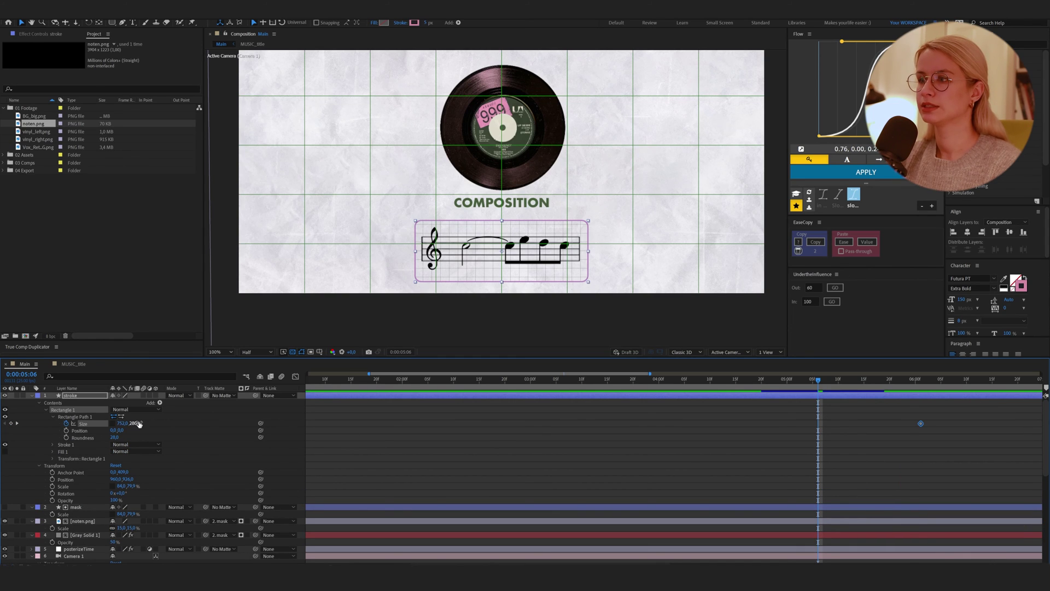
Keyframe the stroke rectangle's Size with height 2 at 0:00:05:15 and width about 370 at 0:00:05:06.
left_click_drag(136, 423, 57, 454)
scroll(477, 271, "up", 2)
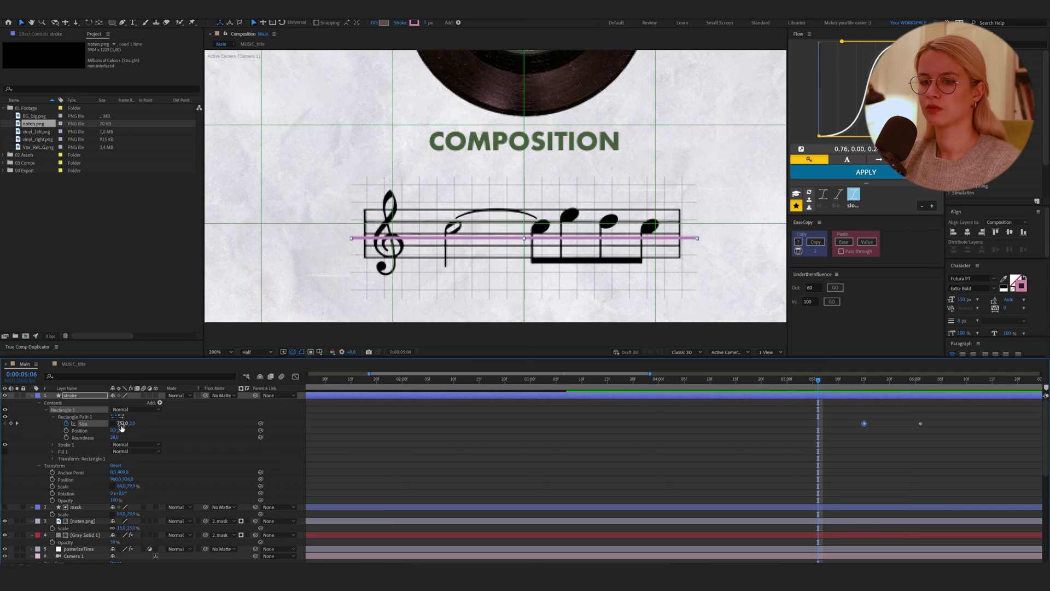
left_click_drag(124, 423, 82, 425)
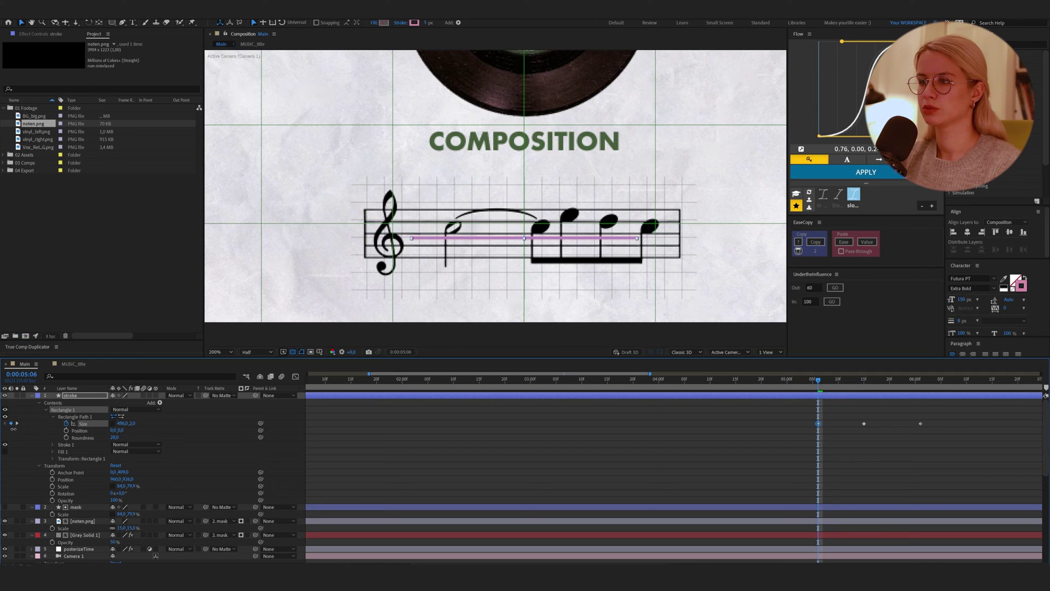
left_click_drag(2, 423, 0, 423)
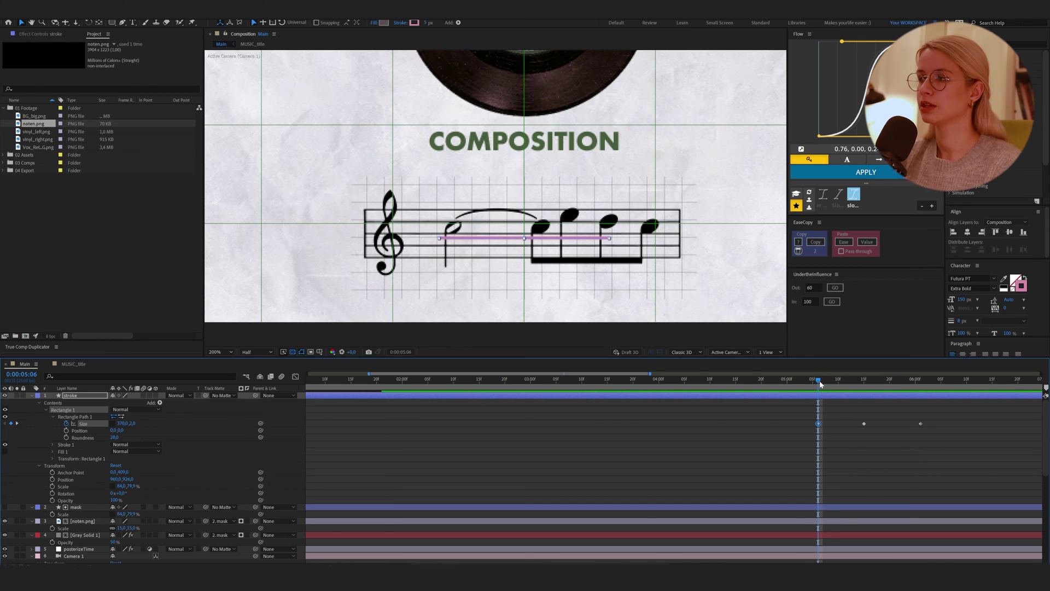
mouse_move(819, 381)
left_mouse_down()
mouse_move(932, 415)
mouse_move(884, 420)
left_mouse_up()
key("k")
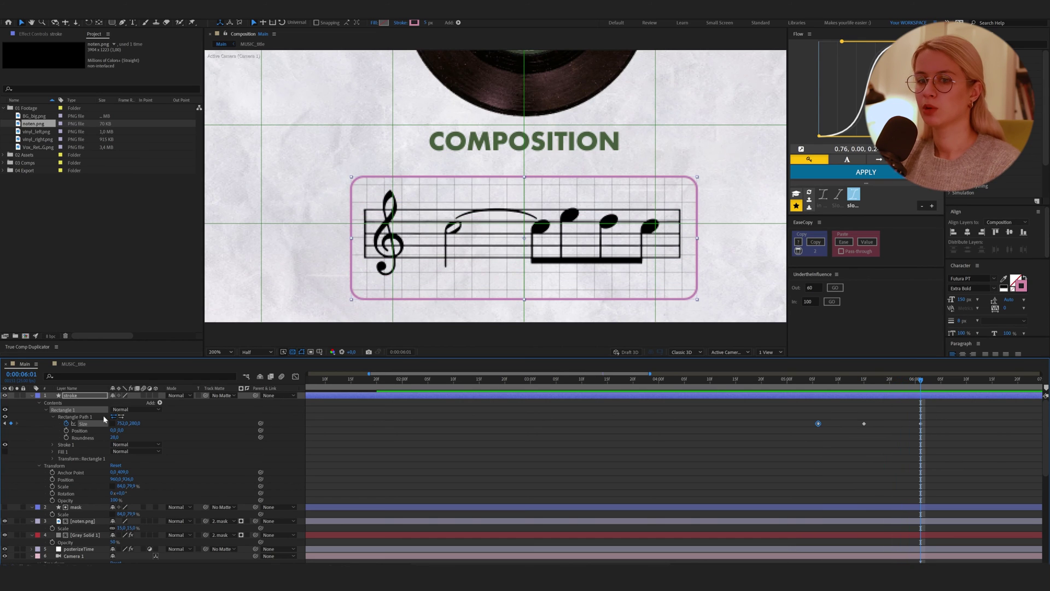
Keyframe the mask layer's Scale at 0:00:06:01 and set its vertical scale to 0% at 0:00:05:15.
left_click(33, 395)
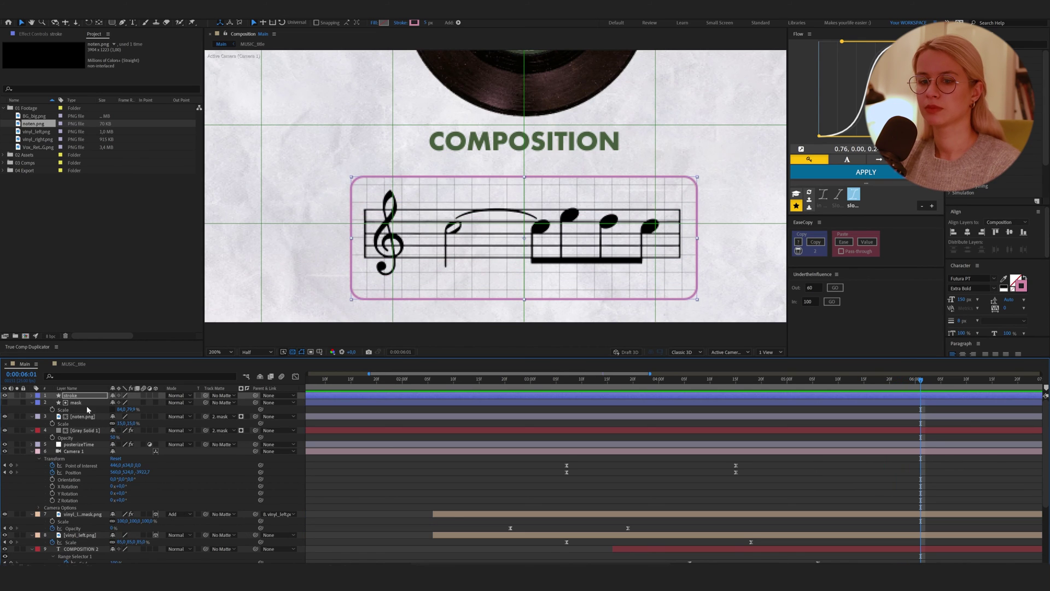
left_click(85, 402)
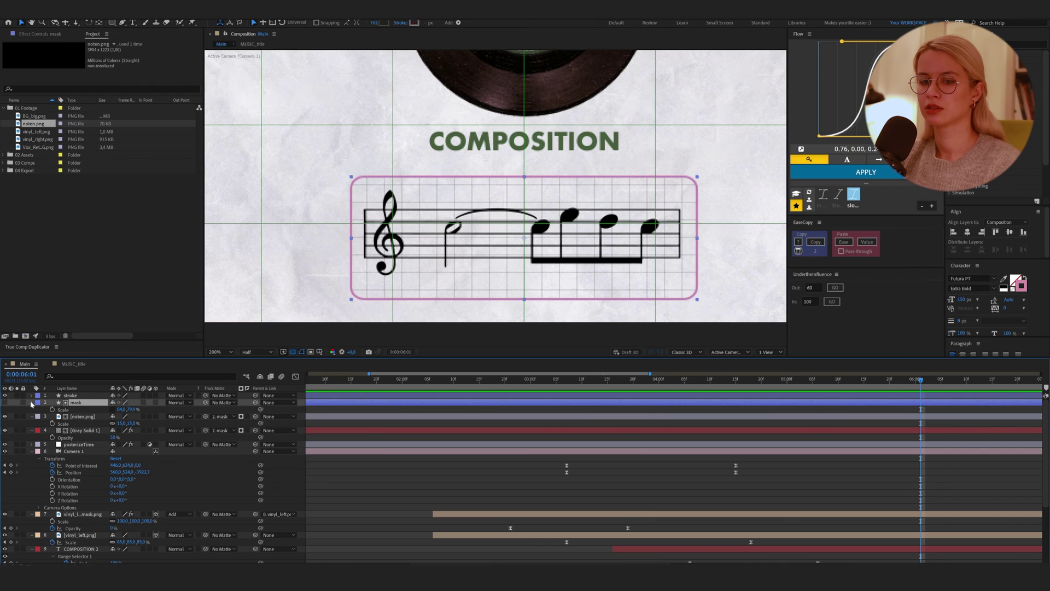
left_click(31, 403)
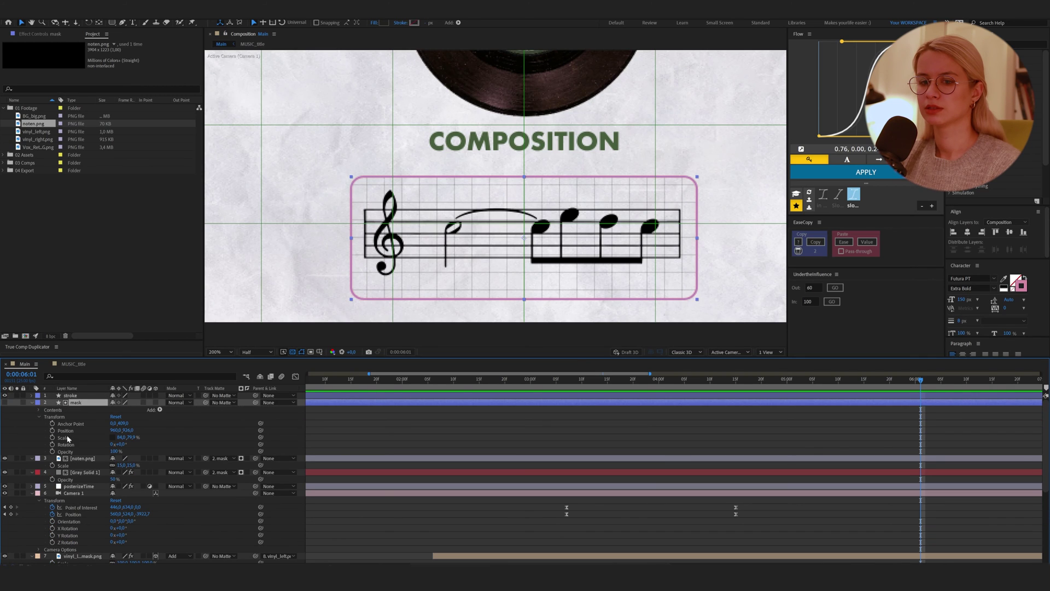
left_click(66, 439)
left_click(52, 437)
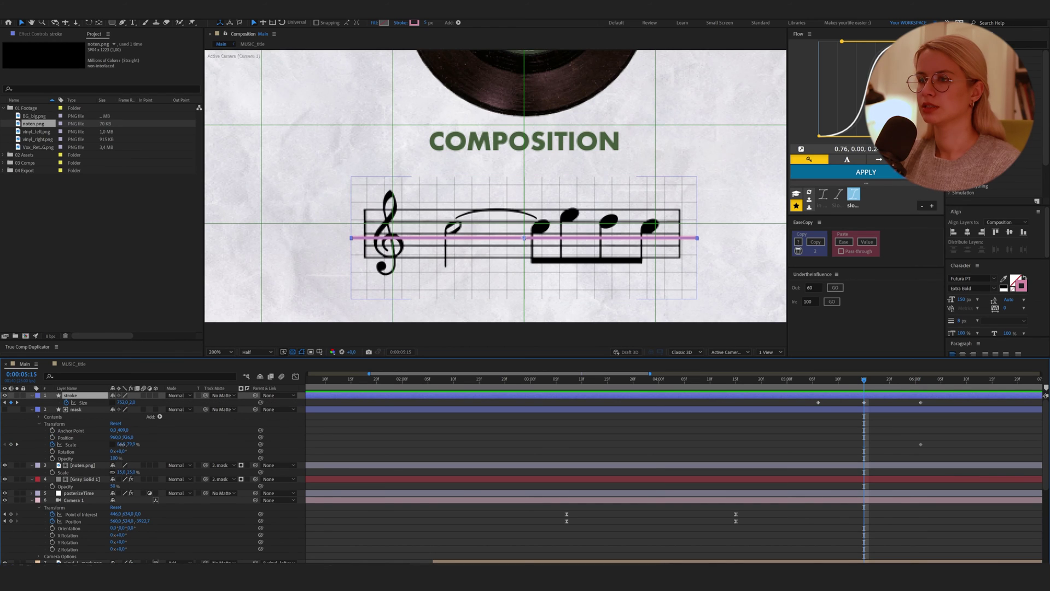
left_click_drag(122, 444, 116, 450)
left_click(132, 445)
type("0")
key("Return")
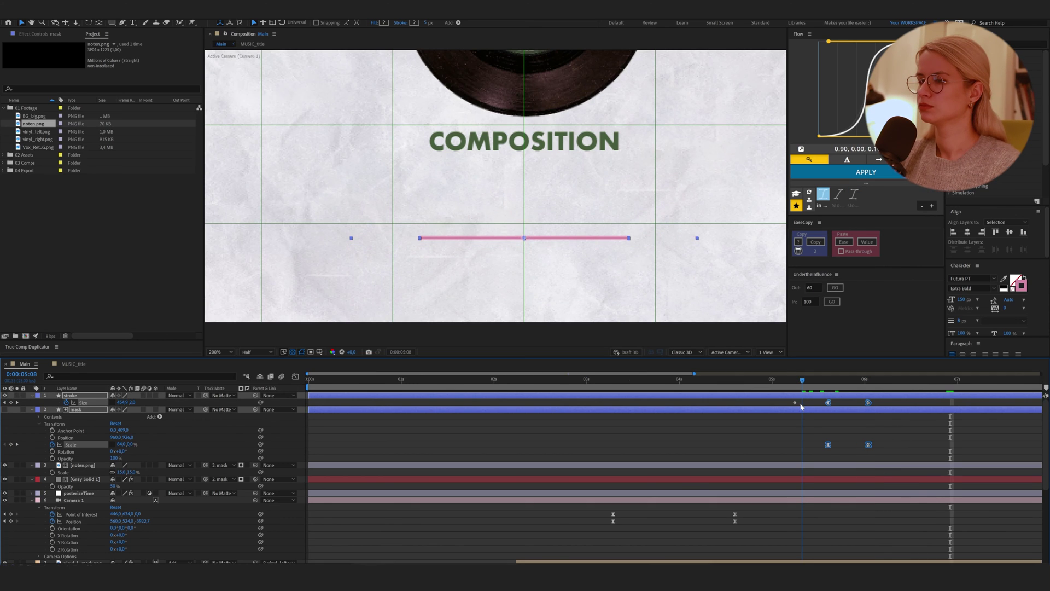
Set the stroke rectangle's Size to 0, 0 at its first keyframe at 0:00:05:06.
key("space")
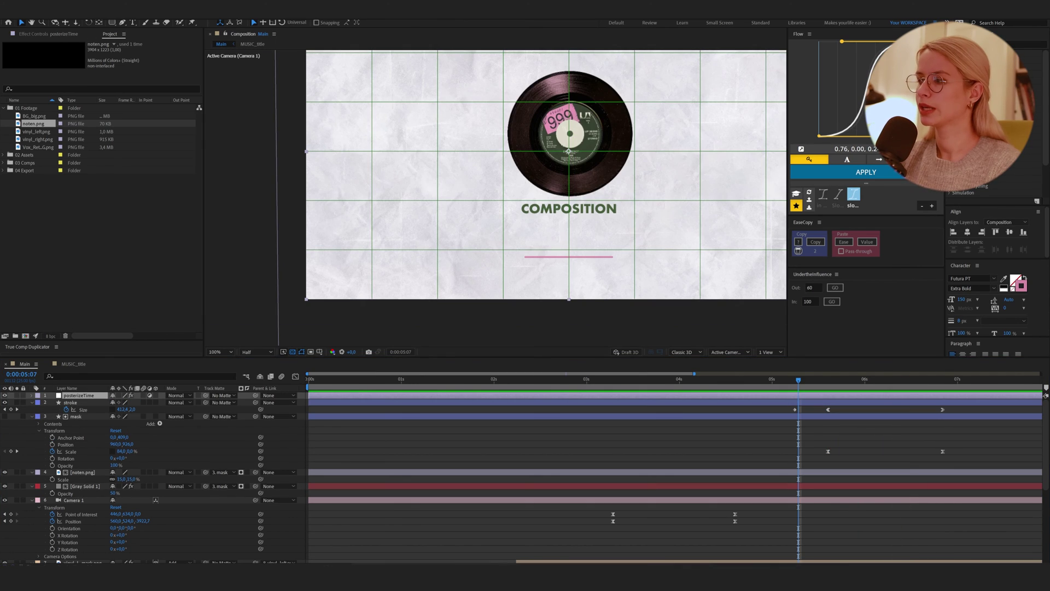
left_click_drag(798, 381, 795, 381)
left_click(797, 402)
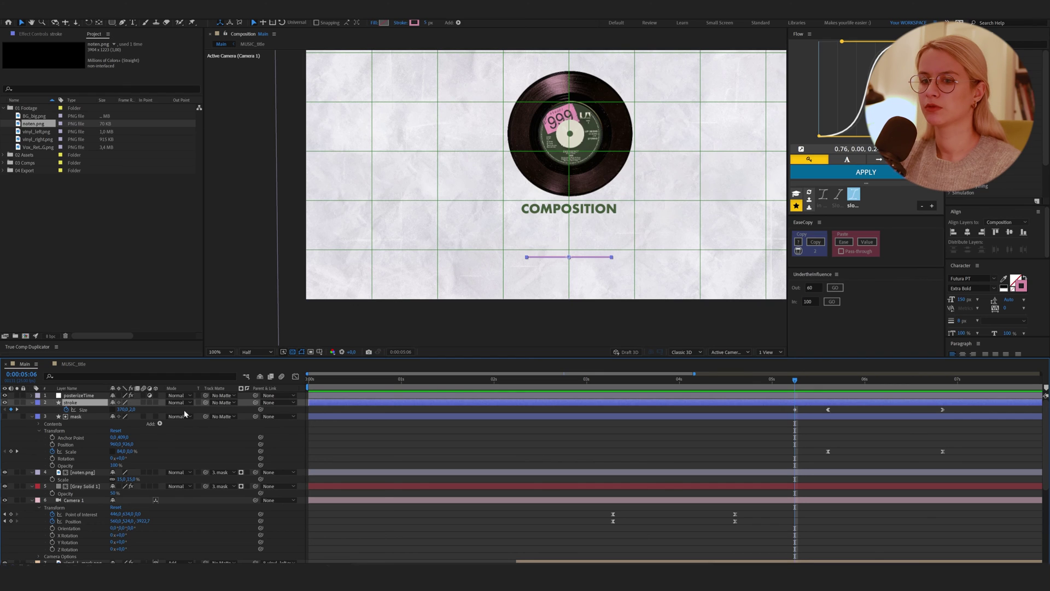
left_click(123, 410)
type("0")
key("Tab")
type("0")
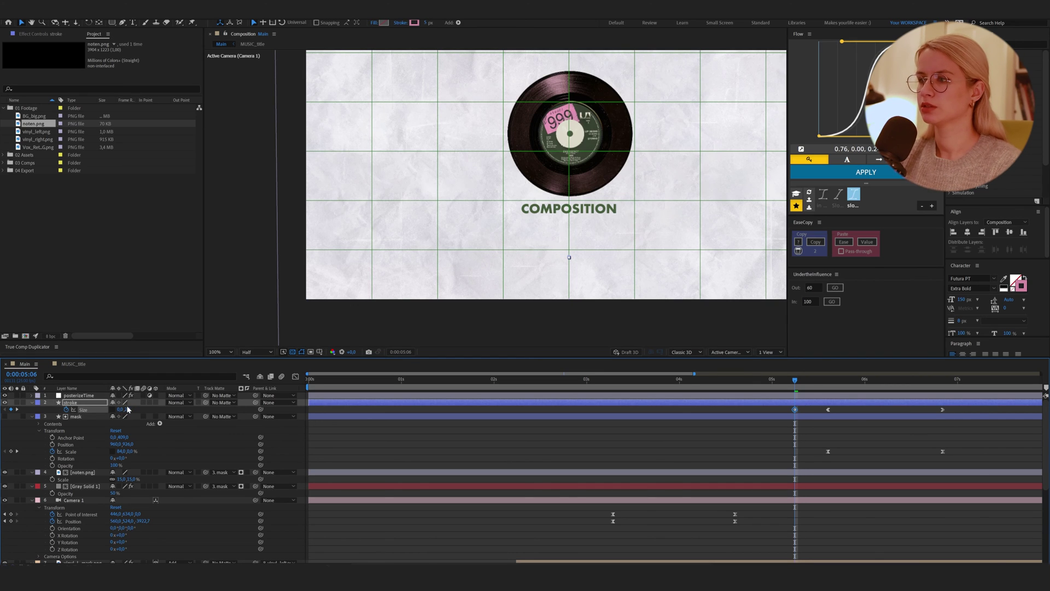
key("Return")
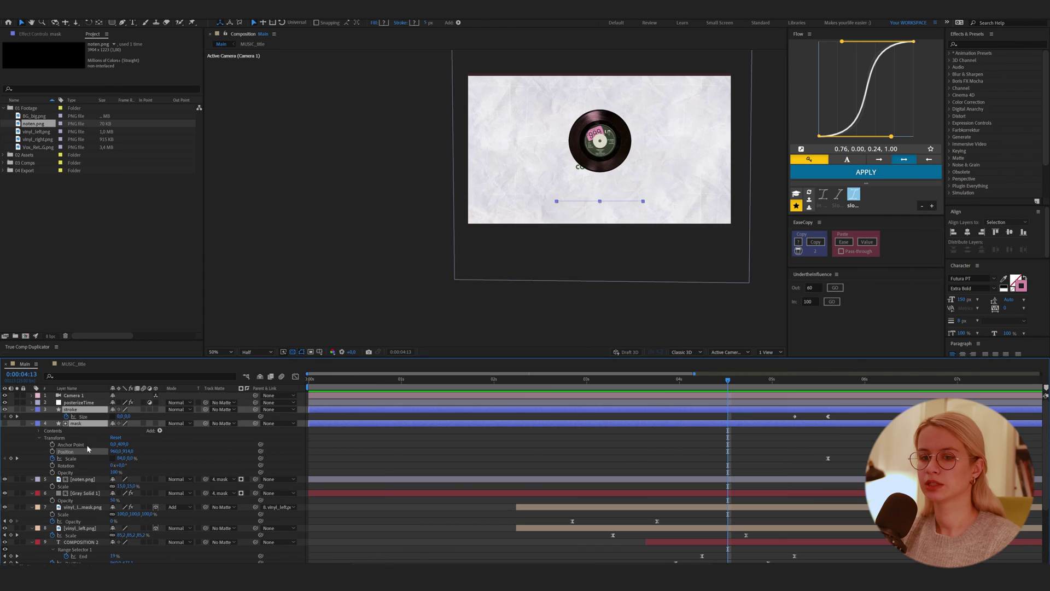
Move the stroke, mask, noten.png and Gray Solid 1 layers below vinyl_left.png, directly above COMPOSITION 2.
left_click(85, 424)
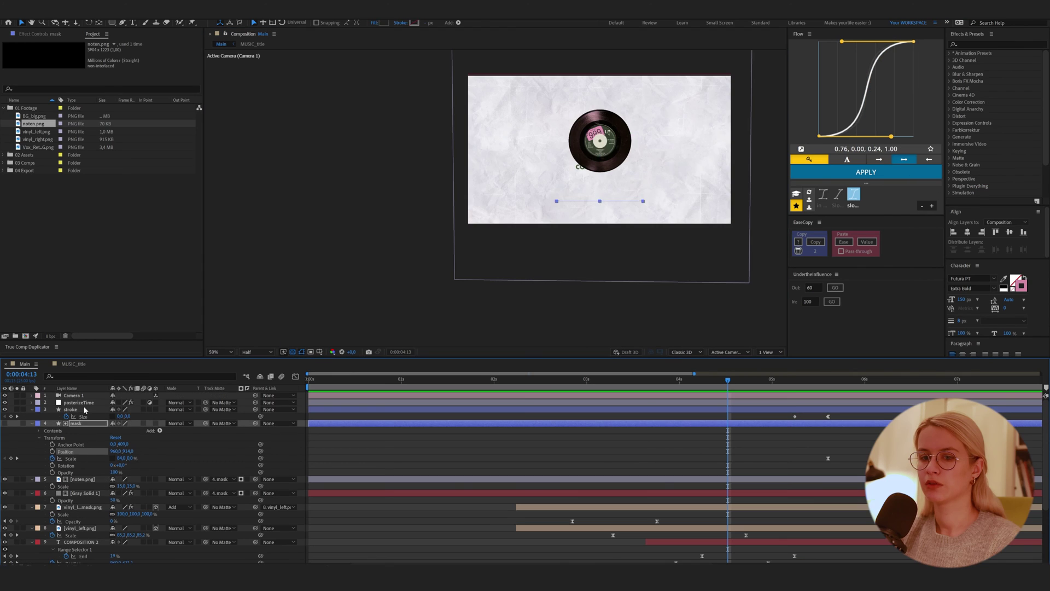
left_click(84, 410)
left_click(81, 494, "shift")
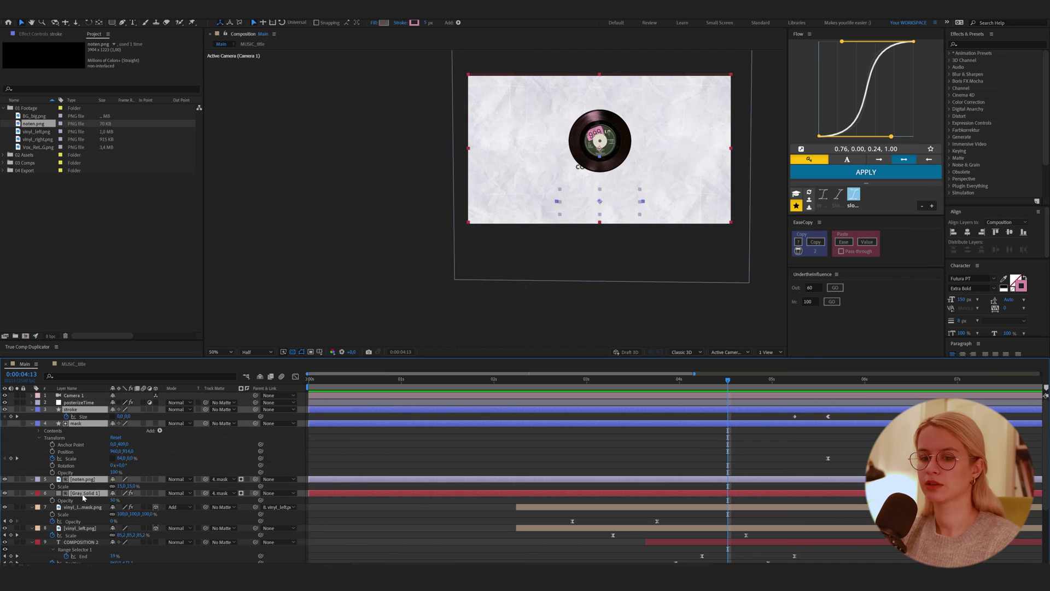
left_click_drag(81, 494, 92, 537)
left_click(90, 541)
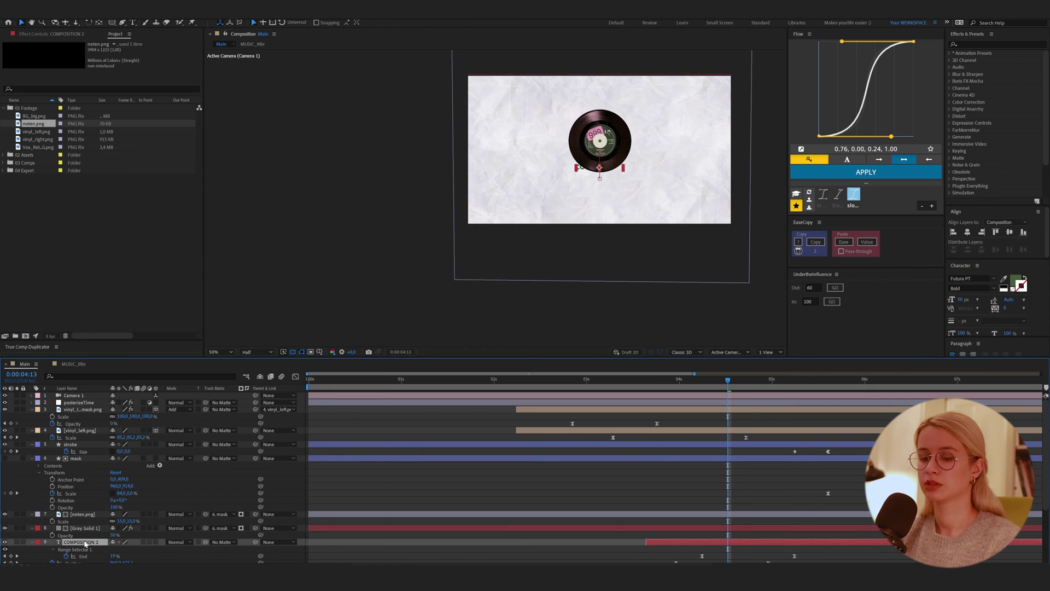
Precompose the frame, notes, grid and COMPOSITION 2 layers as Title_music and trim its start to about 0:00:03:20.
left_click_drag(308, 445, 660, 477)
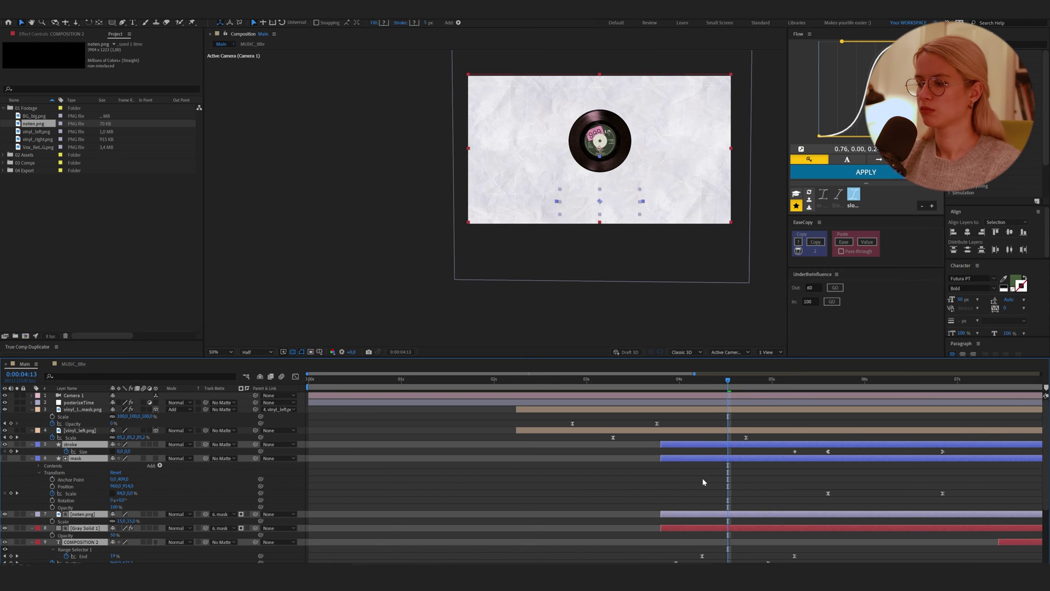
scroll(705, 465, "down", 2)
left_click_drag(727, 380, 665, 389)
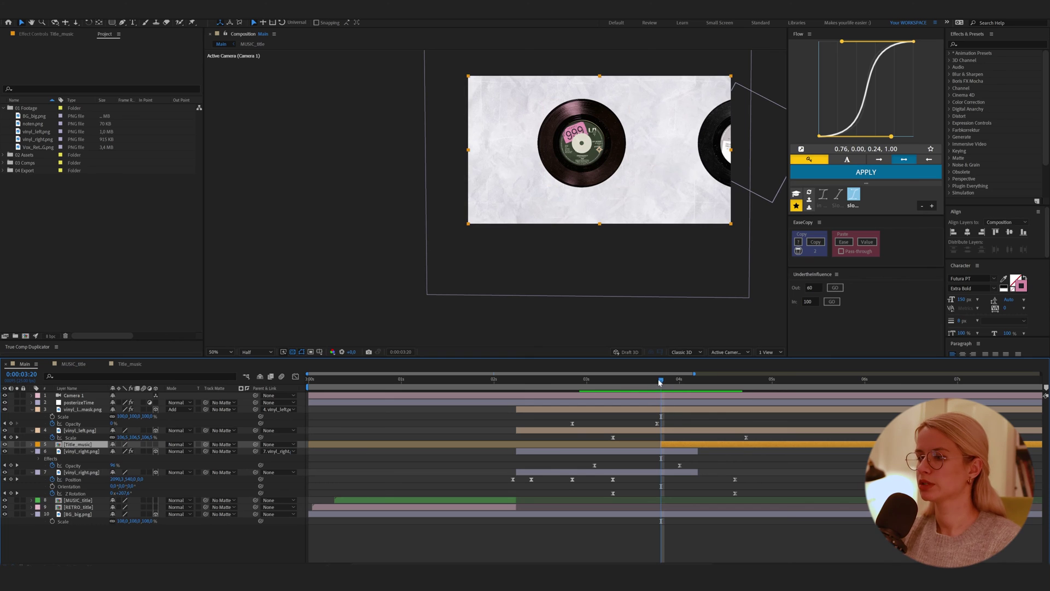
left_click_drag(662, 385, 670, 387)
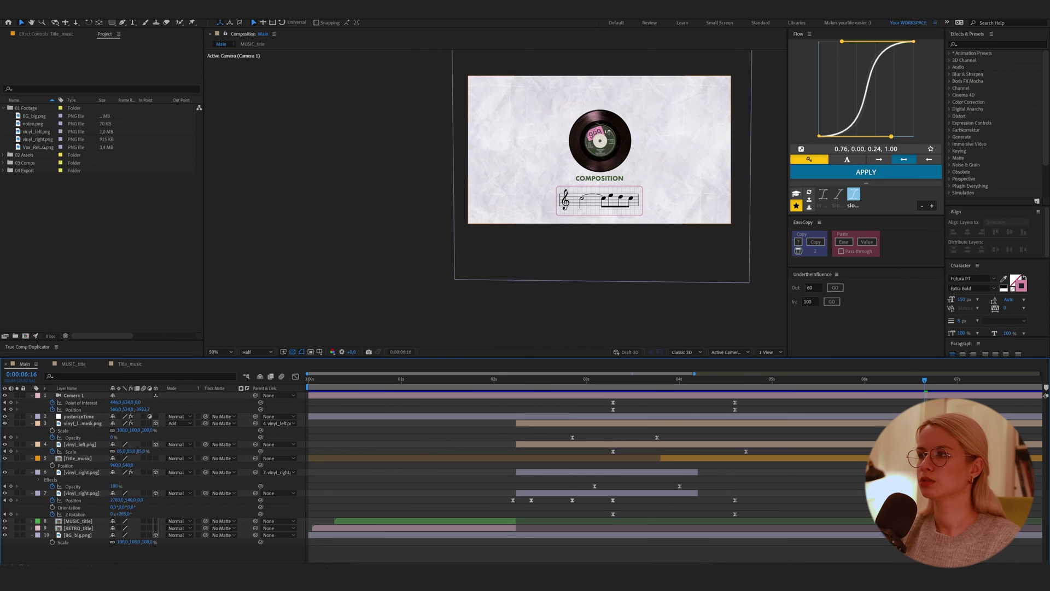
Show the rulers and place vertical guides along both side edges of the pink notes frame.
key("ctrl+r")
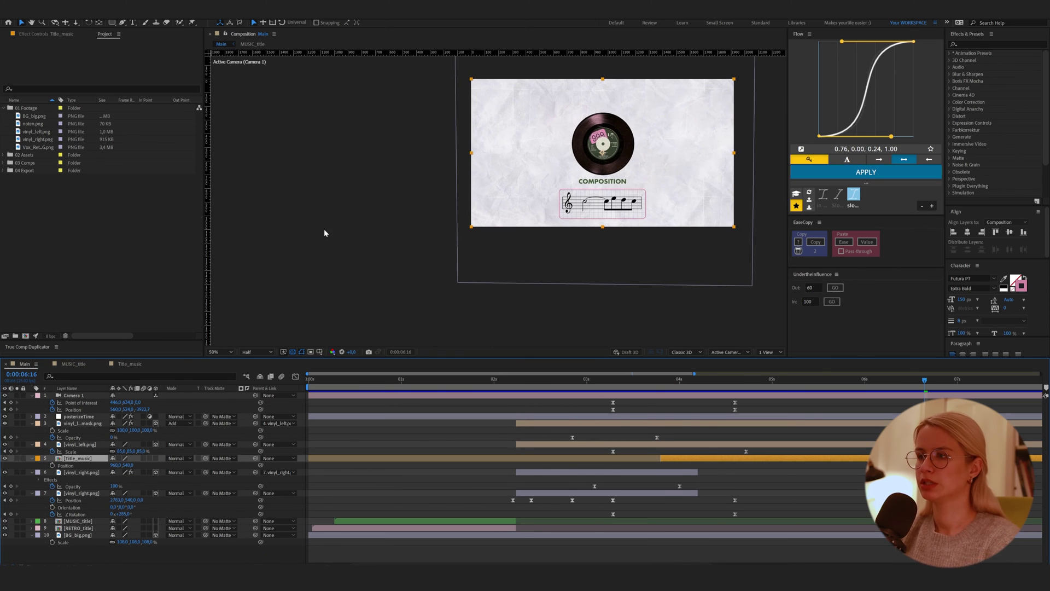
left_click_drag(208, 207, 559, 257)
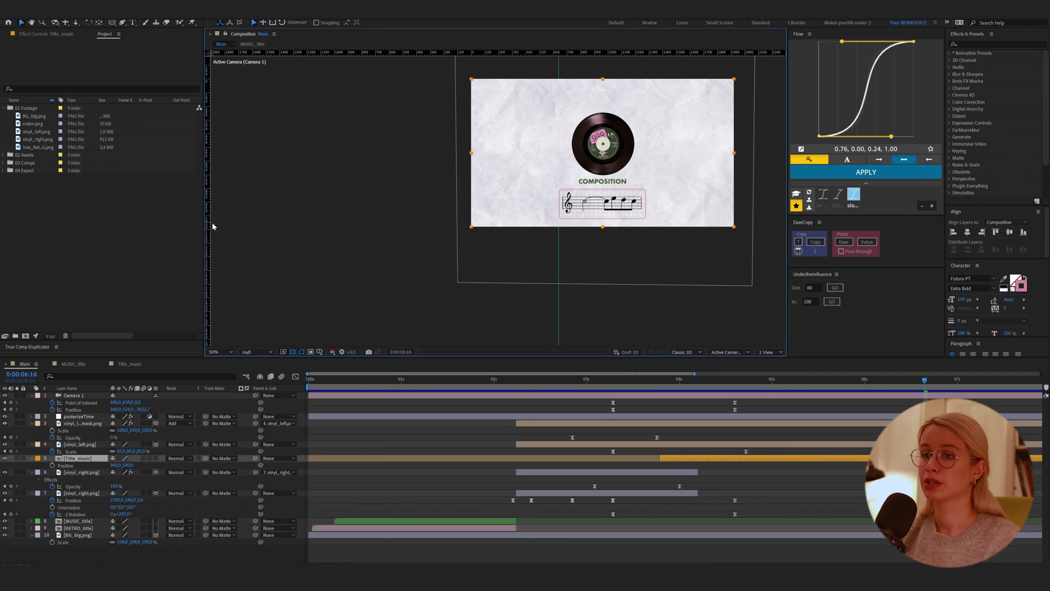
left_click_drag(208, 224, 645, 261)
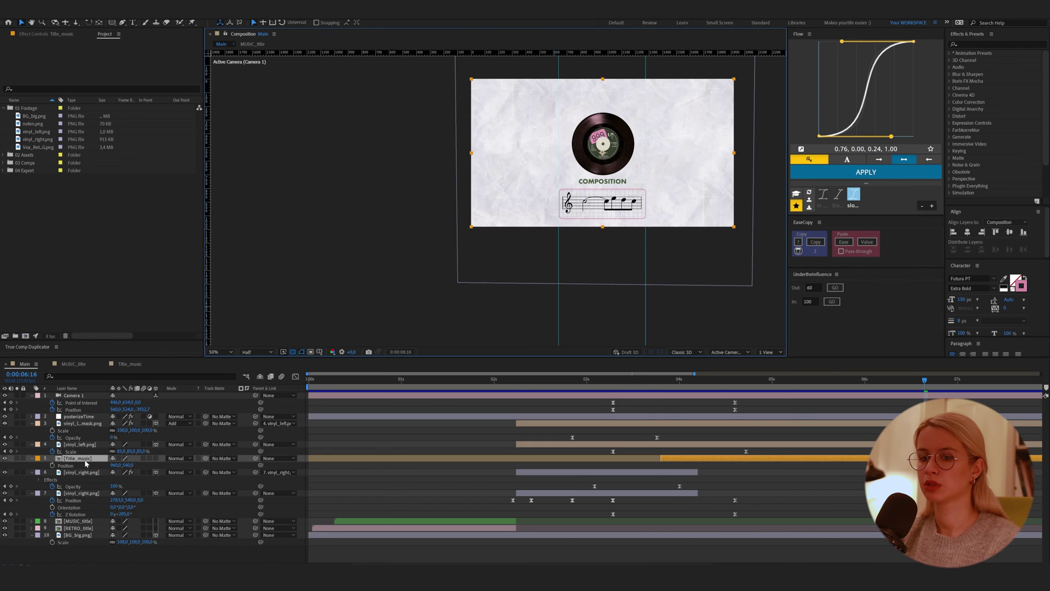
Make Title_music a 3D layer and reposition it to about 476, 617, -1245 so the frame fits between the guides under the vinyl.
left_click(85, 460)
left_click(156, 458)
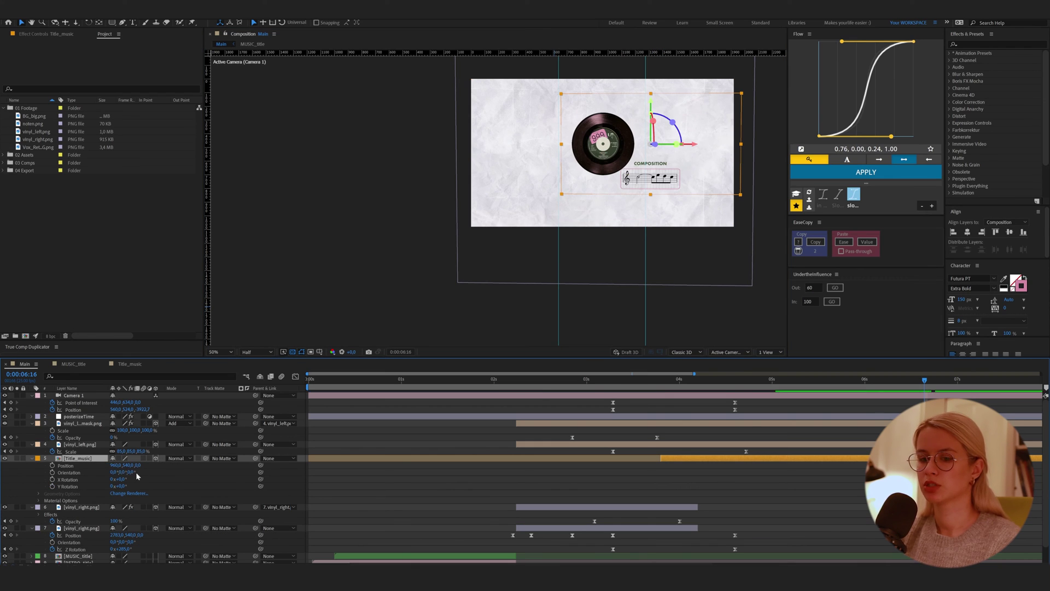
left_click_drag(137, 465, 1, 470)
left_click_drag(659, 103, 659, 121)
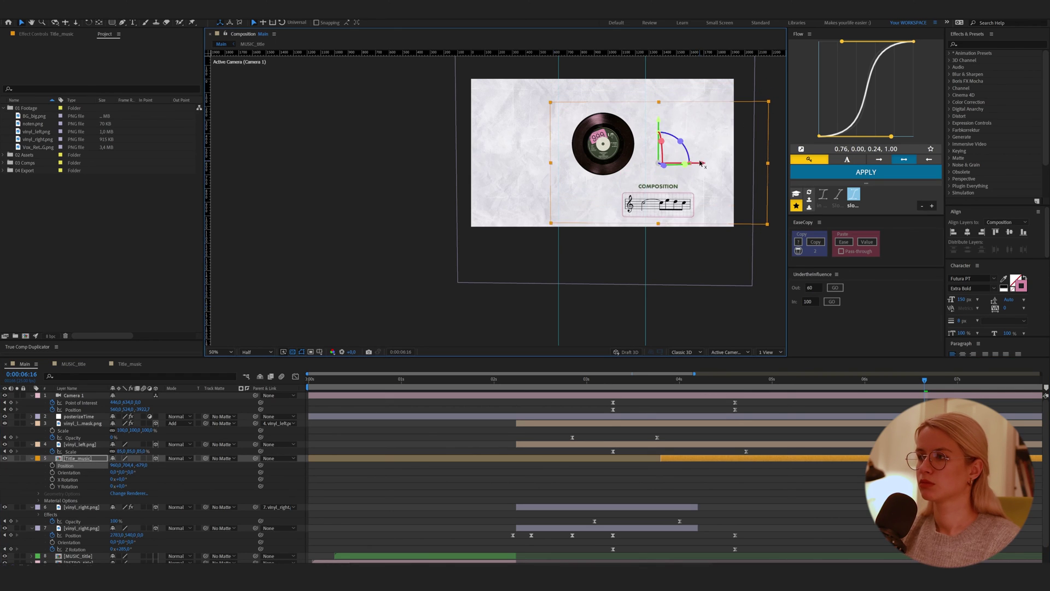
left_click_drag(701, 162, 646, 164)
left_click_drag(144, 466, 1, 469)
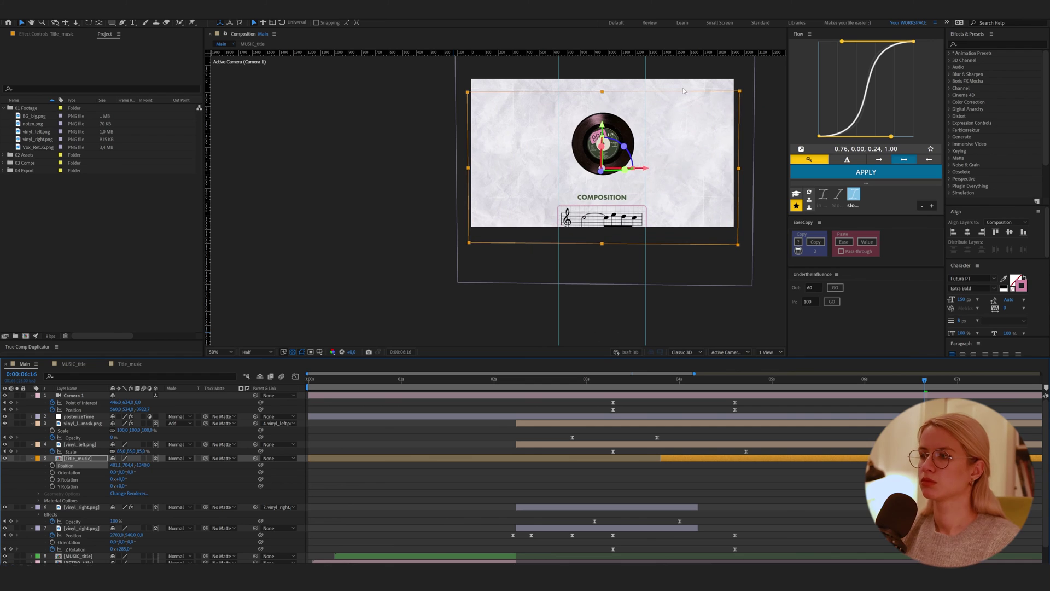
left_click_drag(602, 125, 602, 110)
left_click_drag(145, 465, 197, 472)
left_click_drag(603, 112, 620, 138)
scroll(629, 168, "up", 1)
left_click_drag(578, 95, 578, 100)
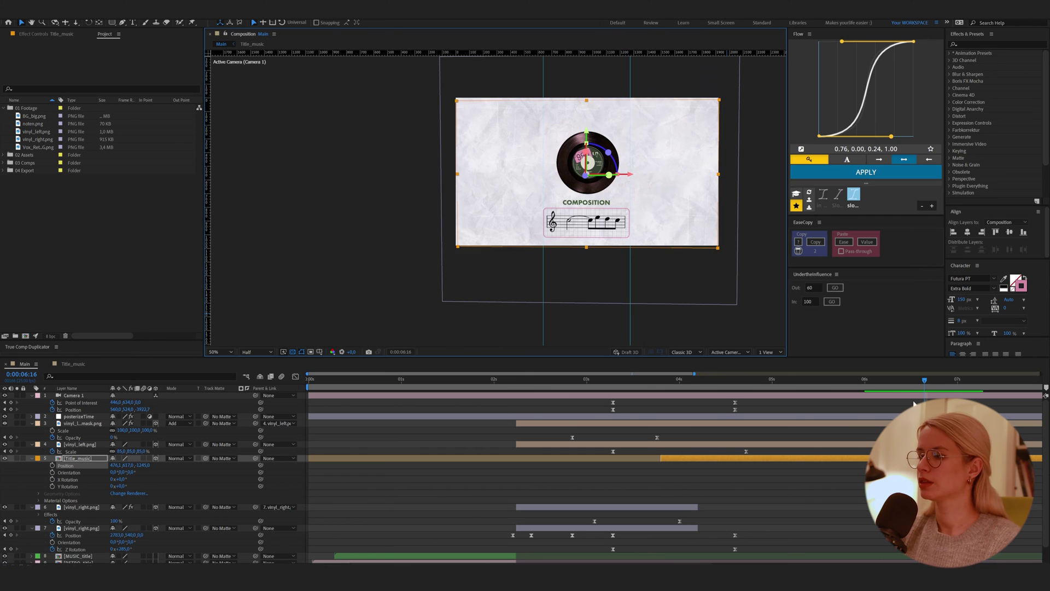
Add Point of Interest and Position keyframes to Camera 1 and move them to about 0:00:05:06.
left_click(689, 395)
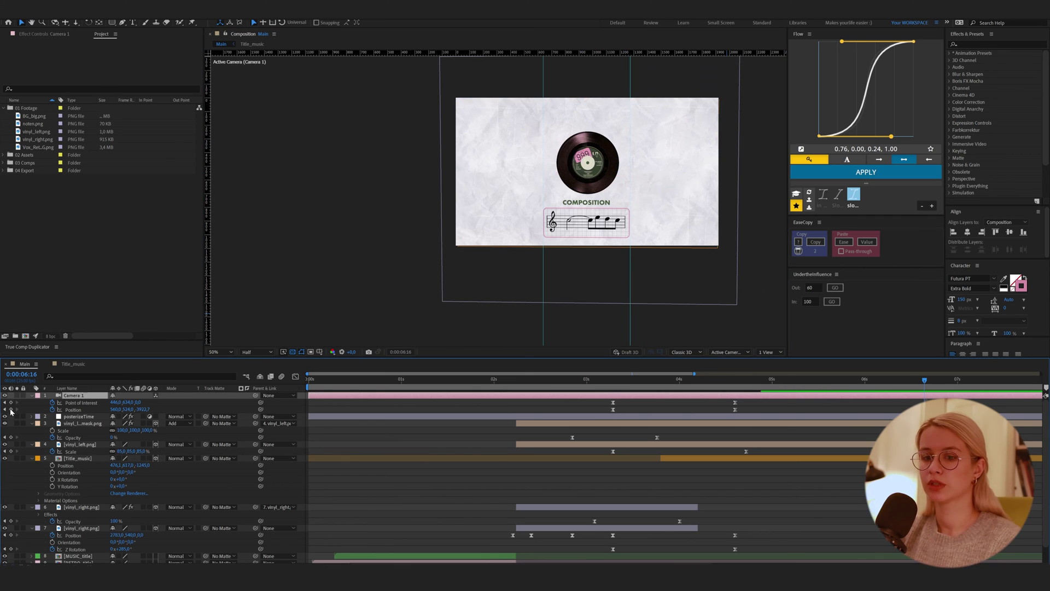
left_click(11, 409)
left_click(11, 402)
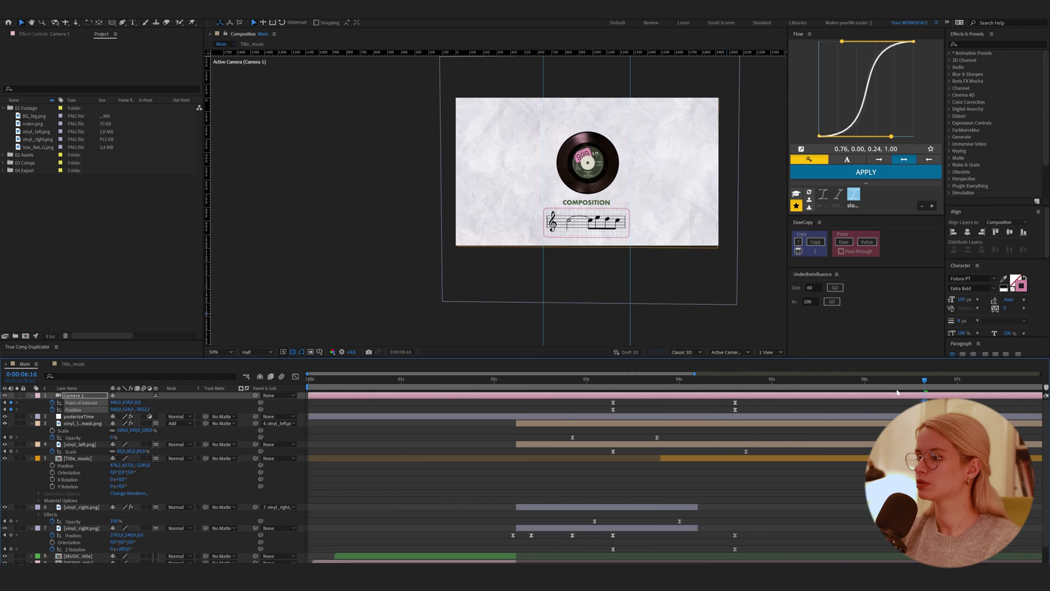
left_click_drag(920, 385, 755, 418)
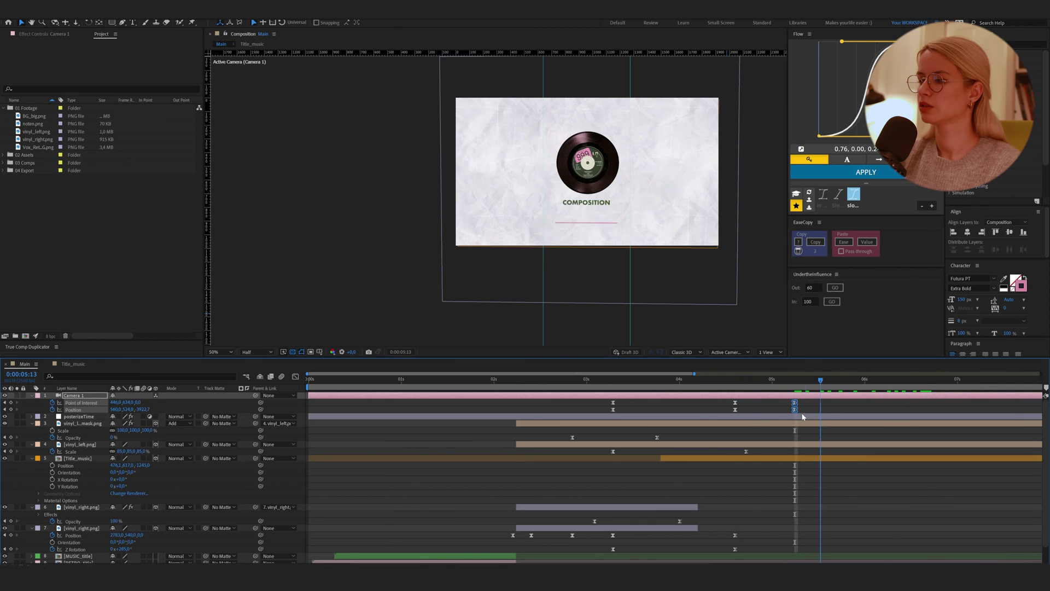
left_click_drag(801, 415, 924, 433)
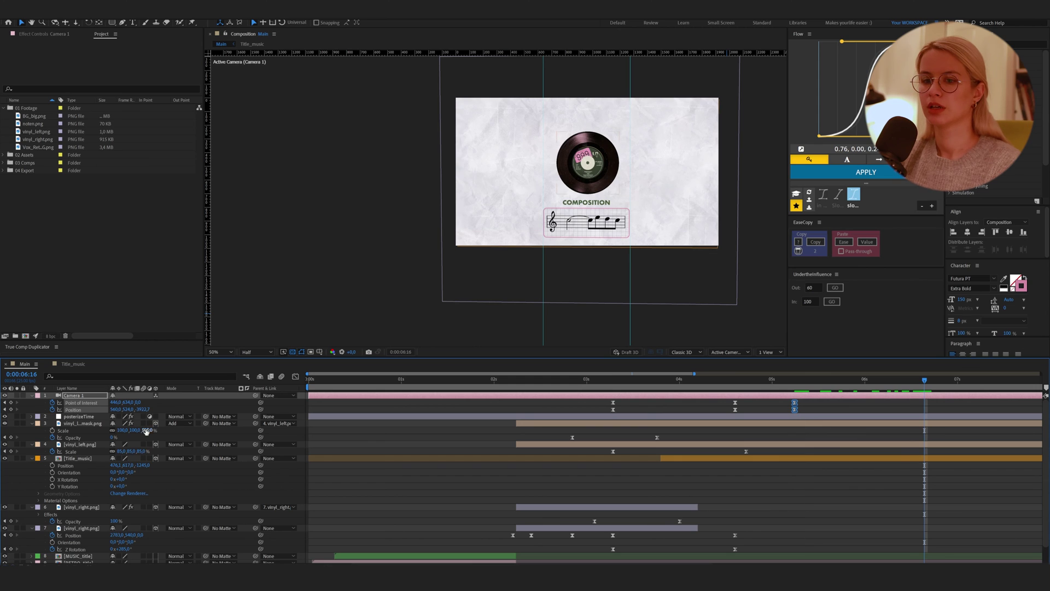
Pull Camera 1 back at 0:00:06:16 by keyframing its Z Position at about -4200.
left_click_drag(146, 410, 64, 431)
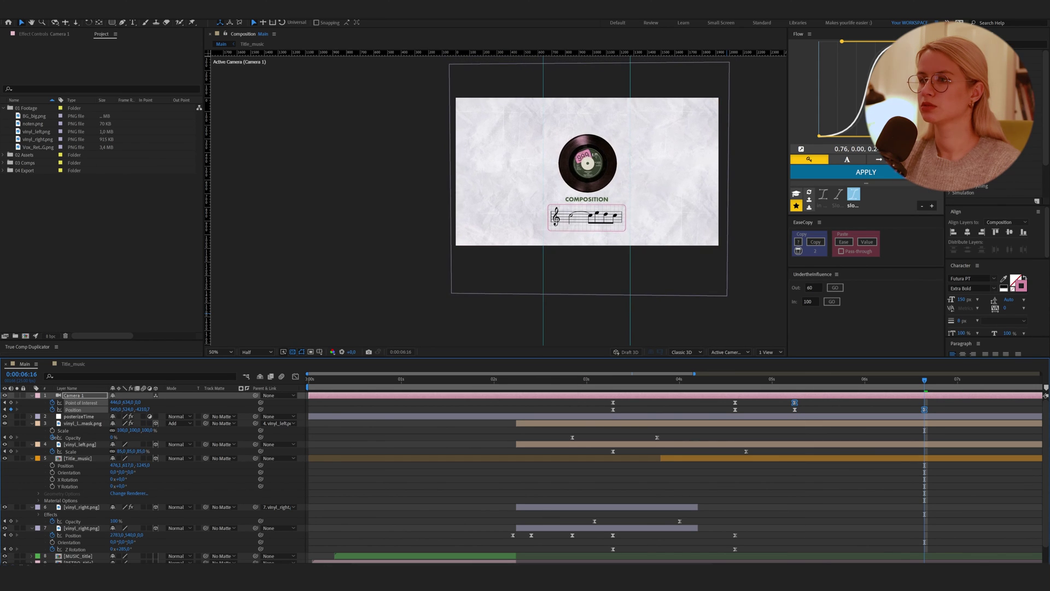
key("j")
key("ctrl+z")
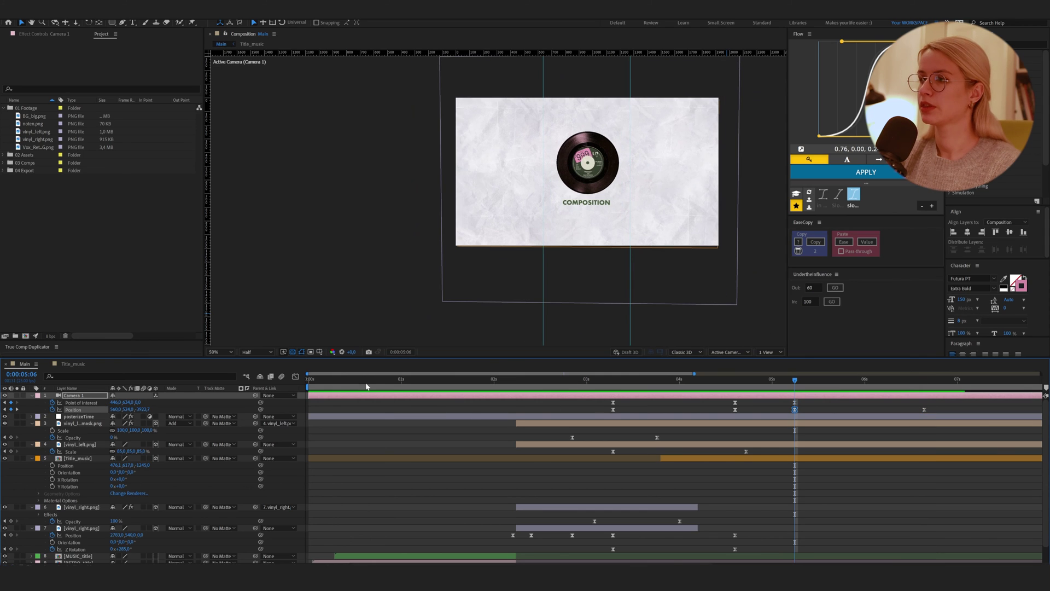
Select the last Point of Interest and Position keyframes of Camera 1 and shift them to start at about 0:00:07:02.
left_click_drag(146, 413, 511, 396)
key("space")
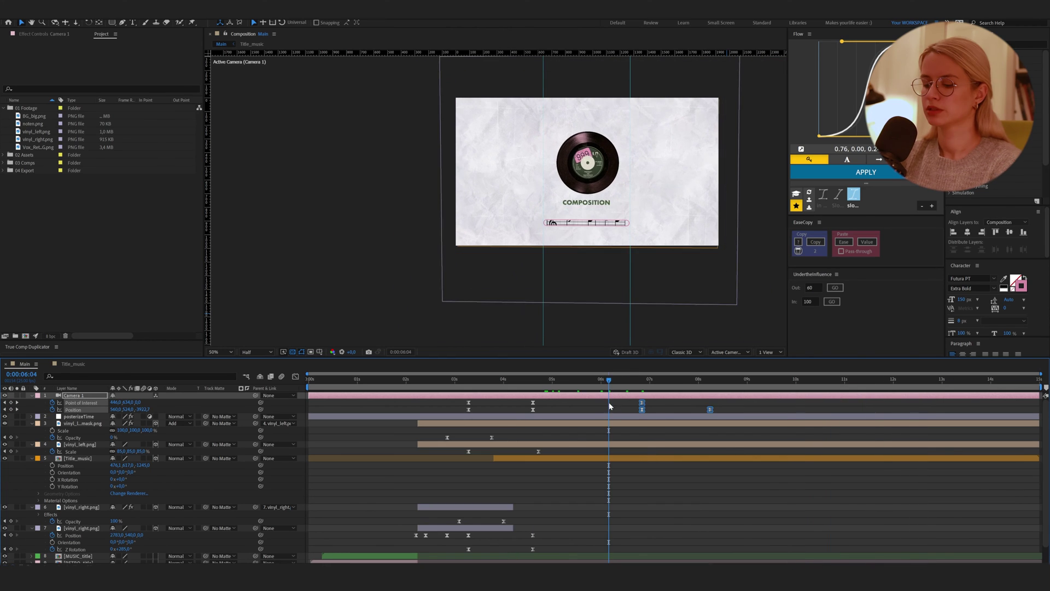
key("ctrl+z")
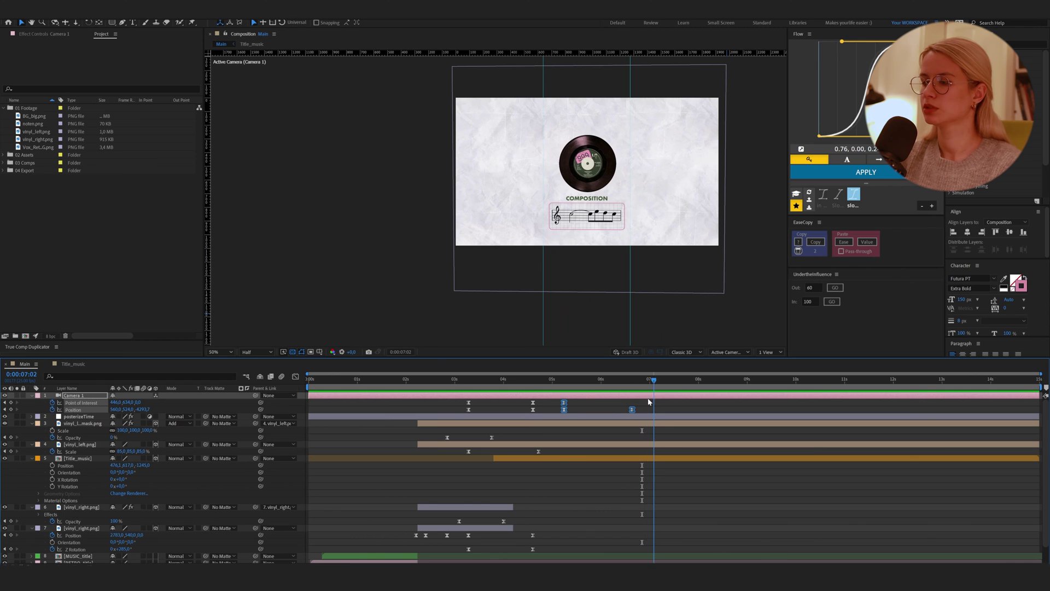
left_click_drag(583, 409, 735, 389)
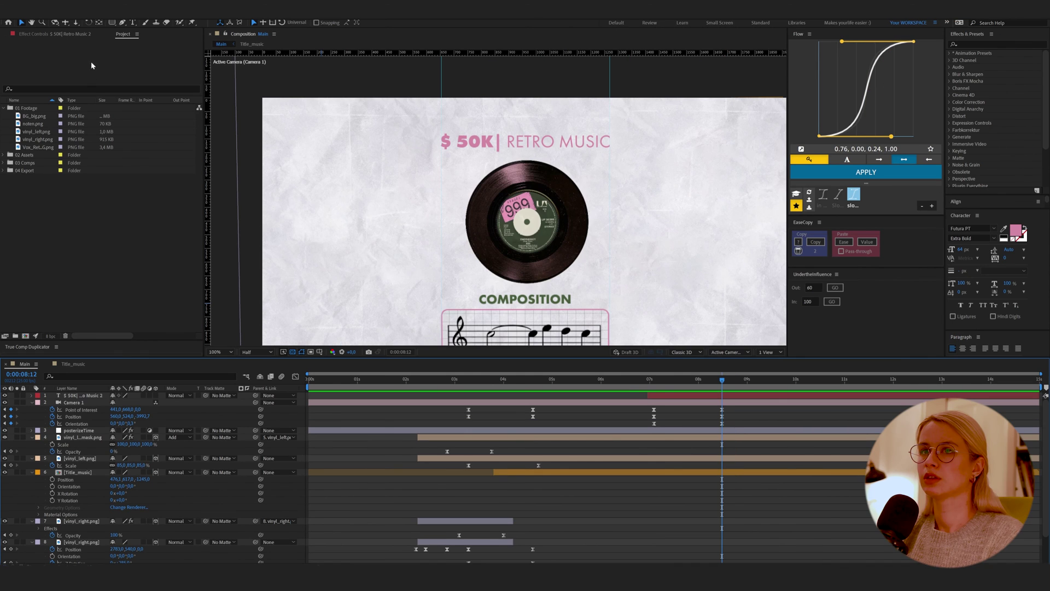
Draw a pink rectangle between the guides over the $ 50K| RETRO MUSIC title and rename its layer text_base.
left_click(112, 23)
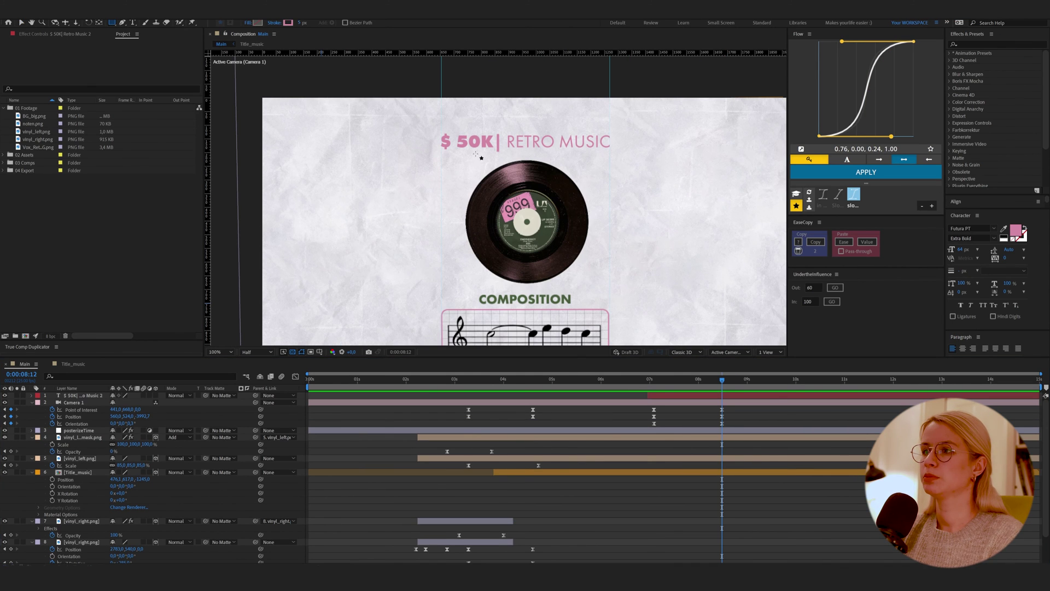
left_click_drag(441, 128, 610, 155)
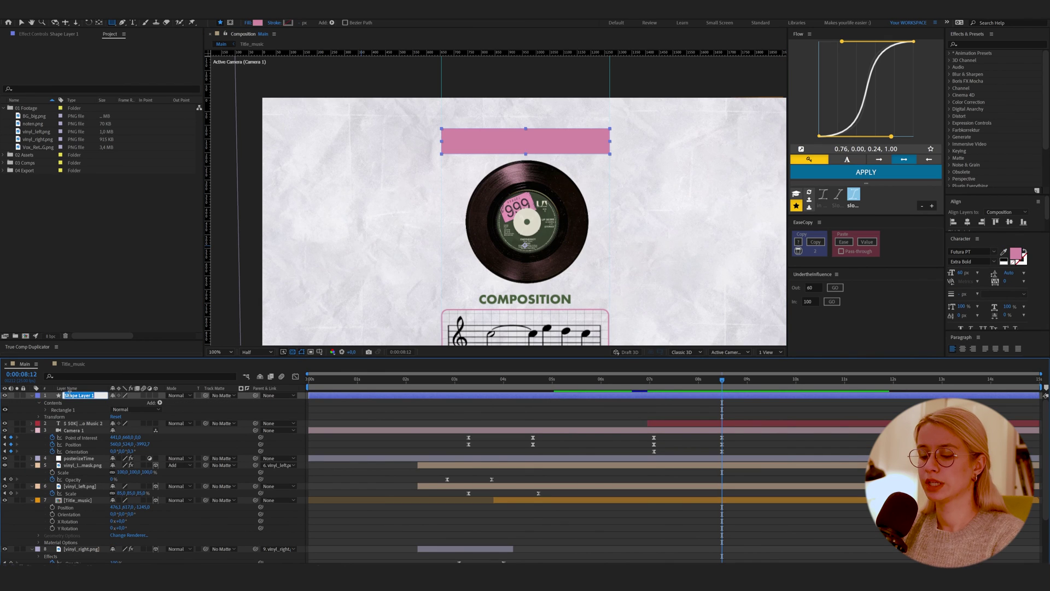
type("t")
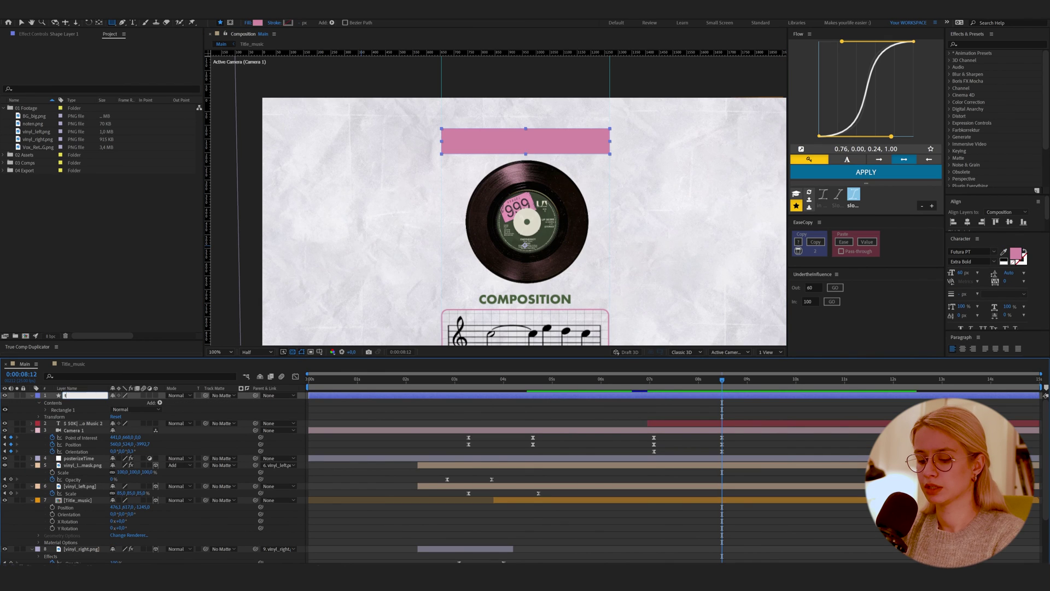
type("ext_base")
key("Return")
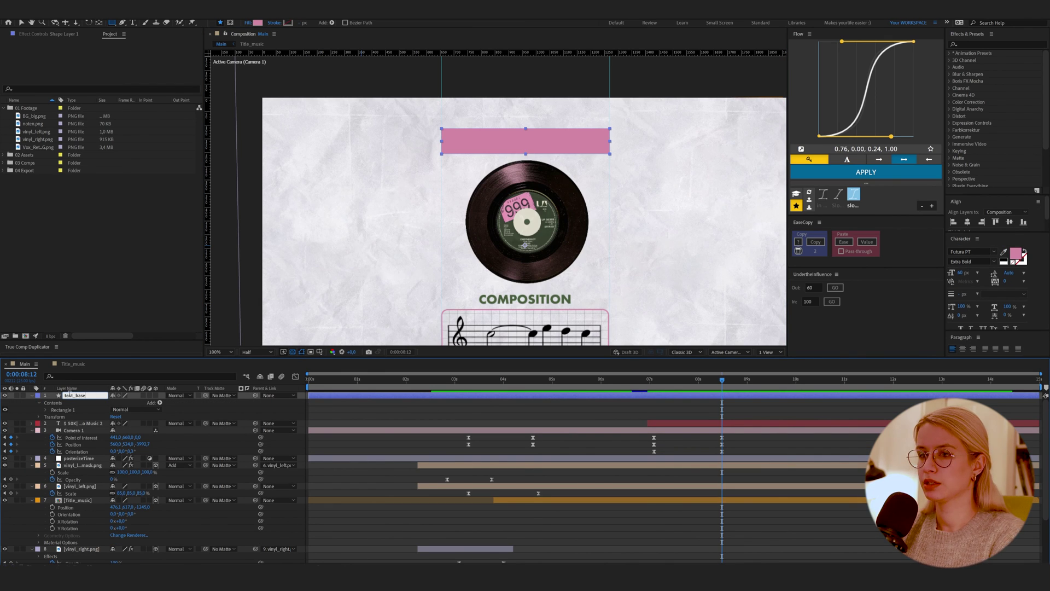
Place text_base below the $ 50K| RETRO MUSIC text layer and use that text as its inverted track matte.
left_click_drag(82, 431, 82, 430)
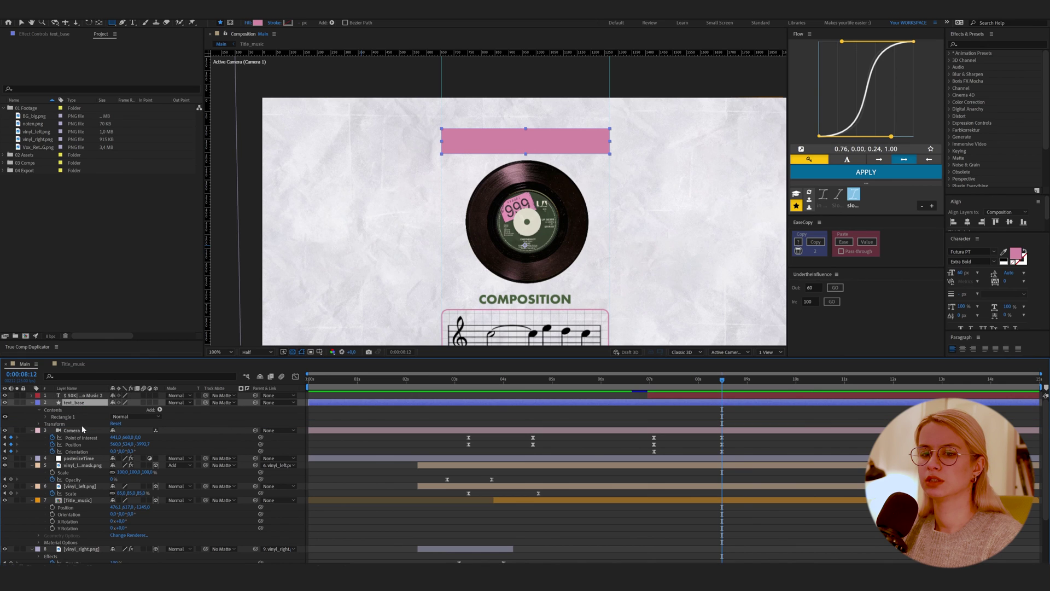
left_click_drag(204, 402, 70, 398)
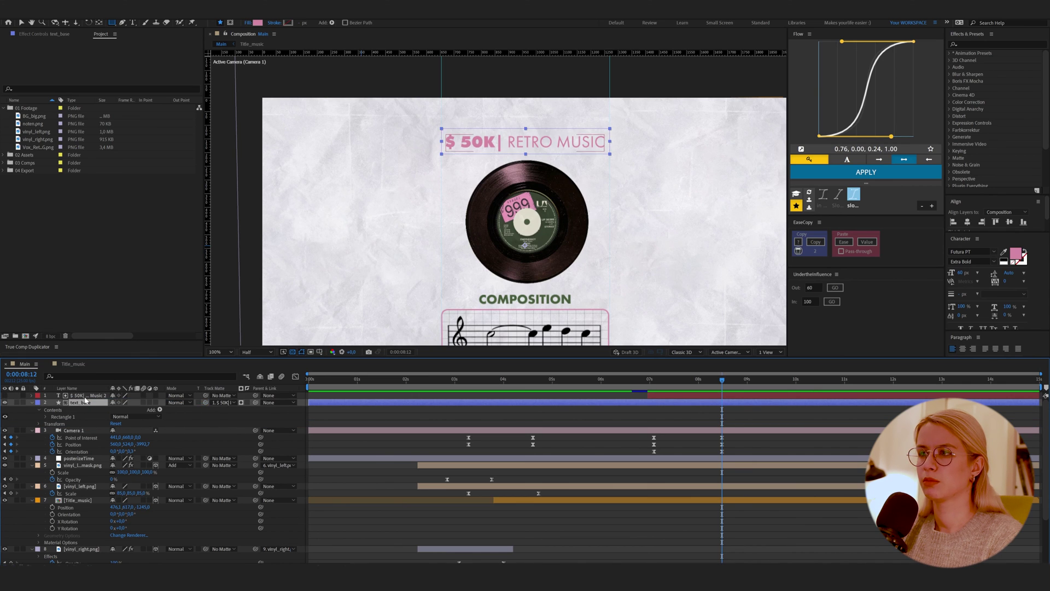
left_click(247, 403)
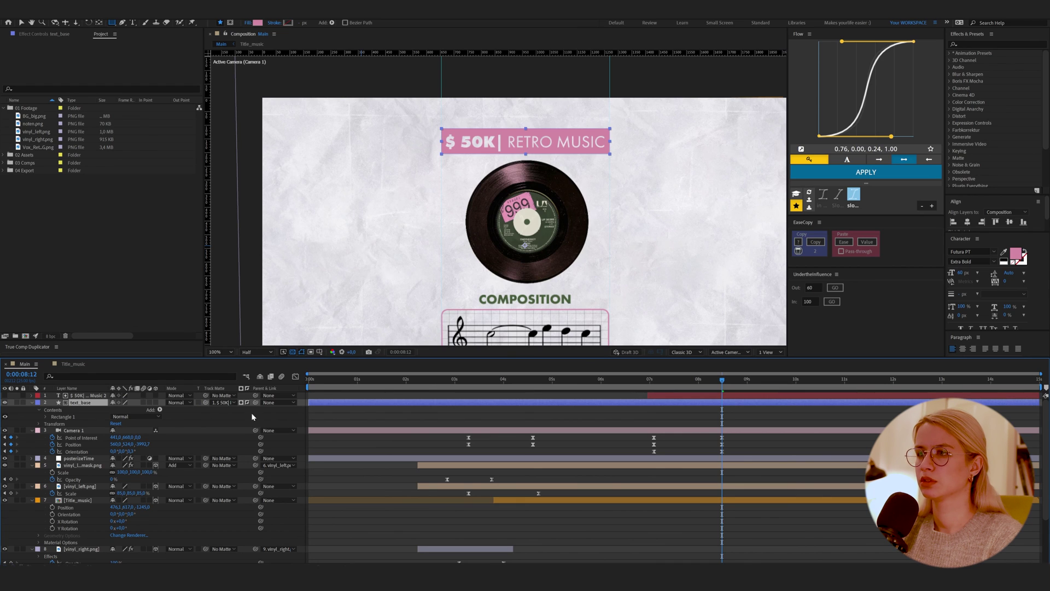
left_click(67, 387)
left_click(29, 398)
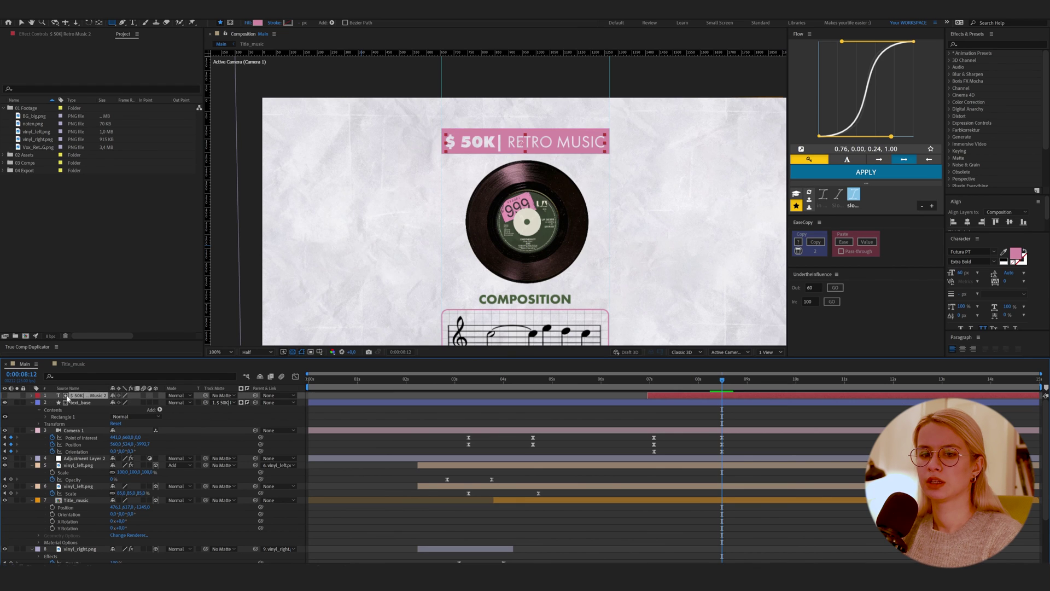
left_click(32, 396)
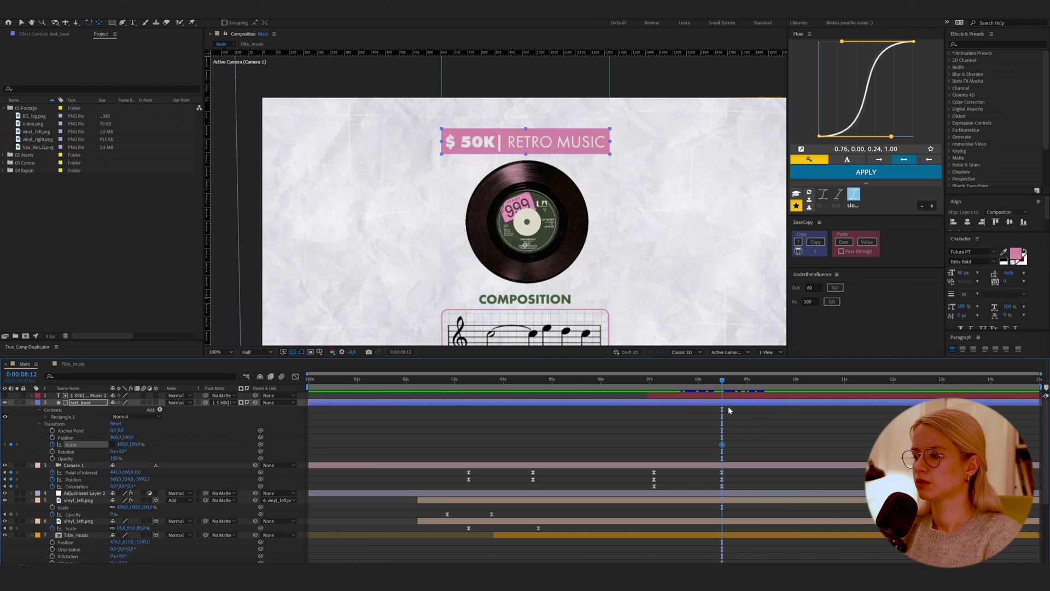
key("ctrl+z")
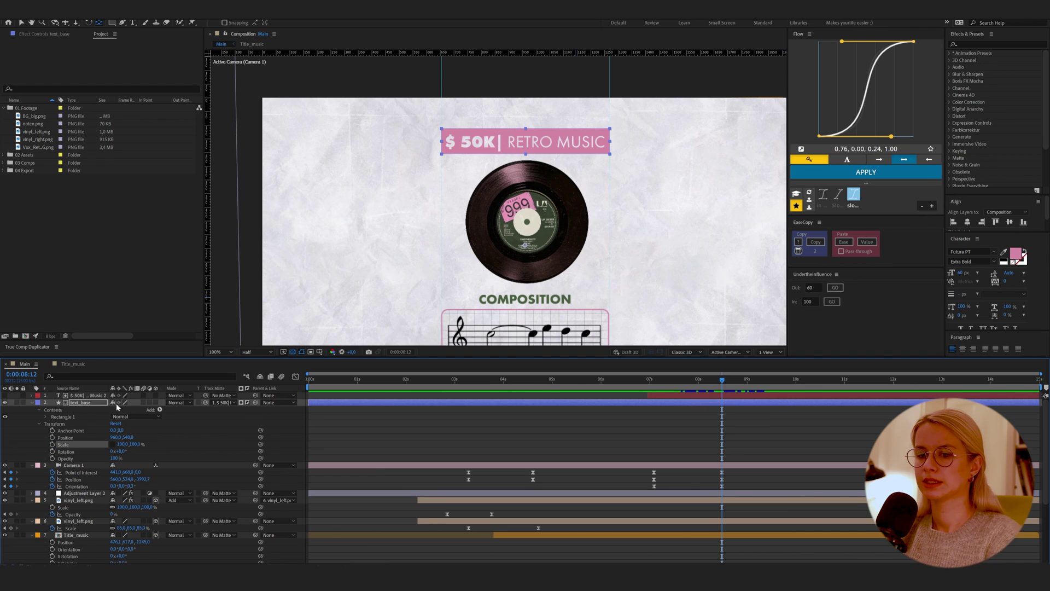
left_click(33, 403)
left_click(32, 403)
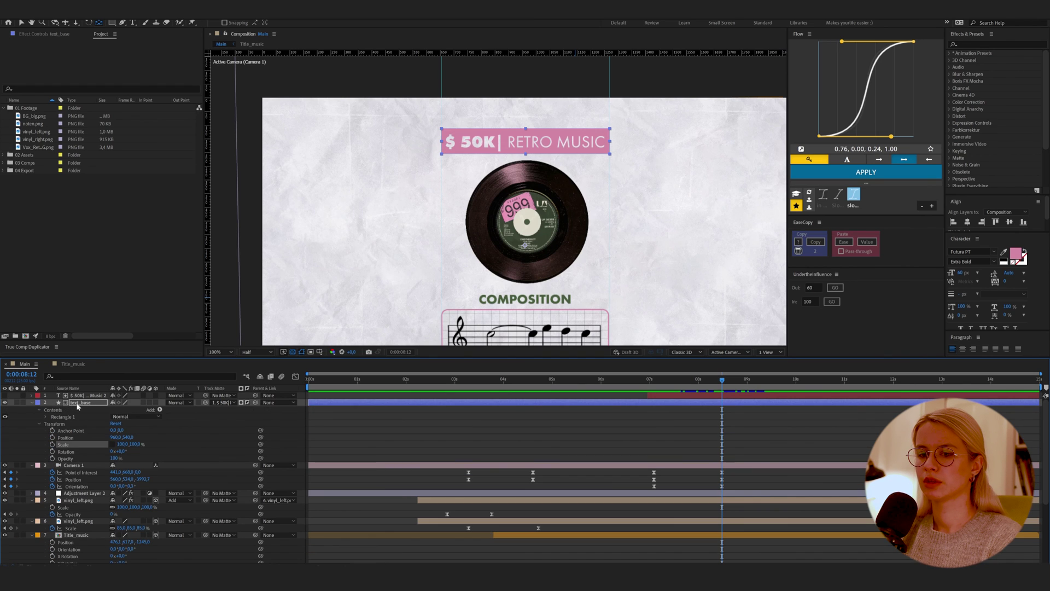
Center the text_base layer's anchor point on the pink rectangle, then move it to the rectangle's left edge.
left_click(80, 403)
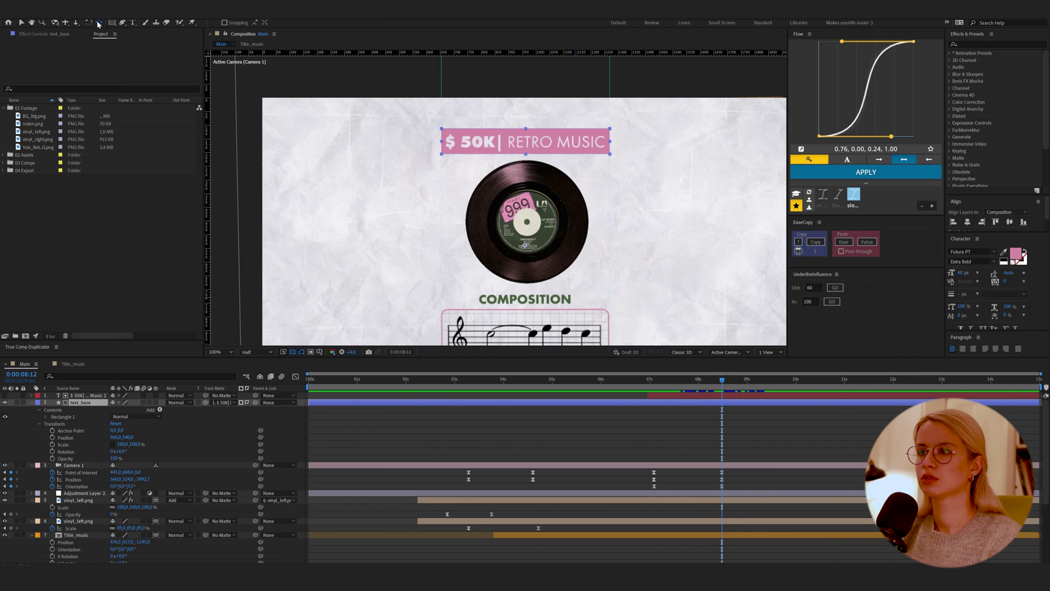
key("ctrl+alt+Home")
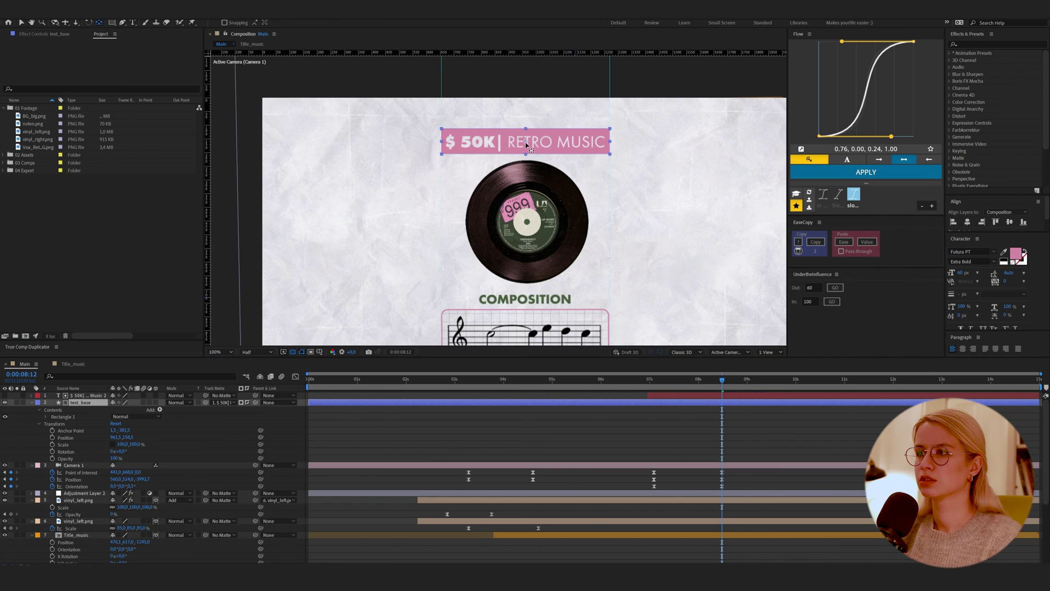
left_click_drag(527, 144, 443, 146)
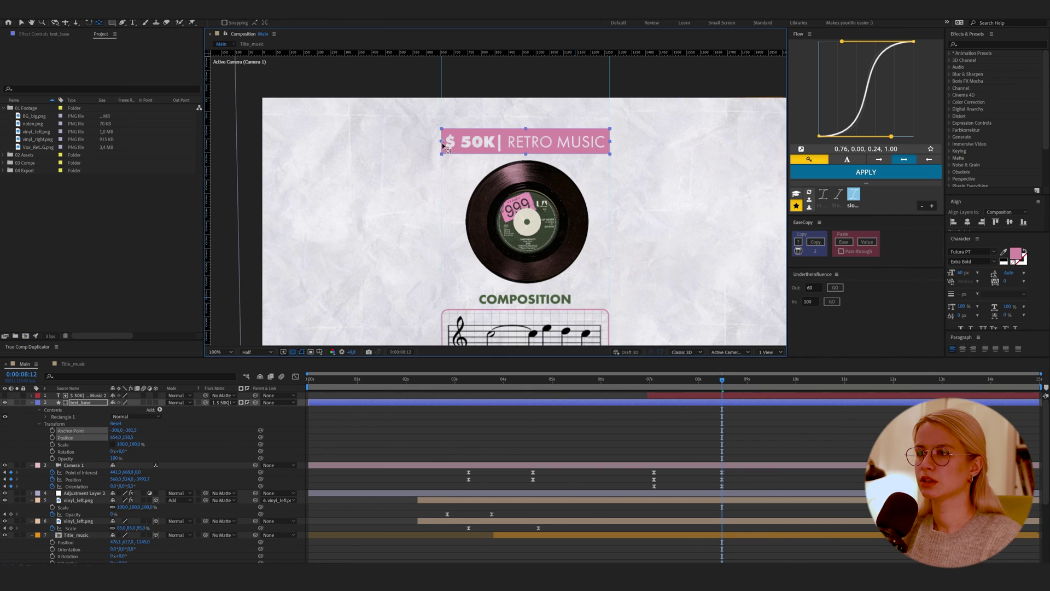
Animate text_base's horizontal Scale from 0% at 0:00:08:12 to 100% at about 0:00:10:06, leaving the vertical scale unlinked.
left_click(52, 445)
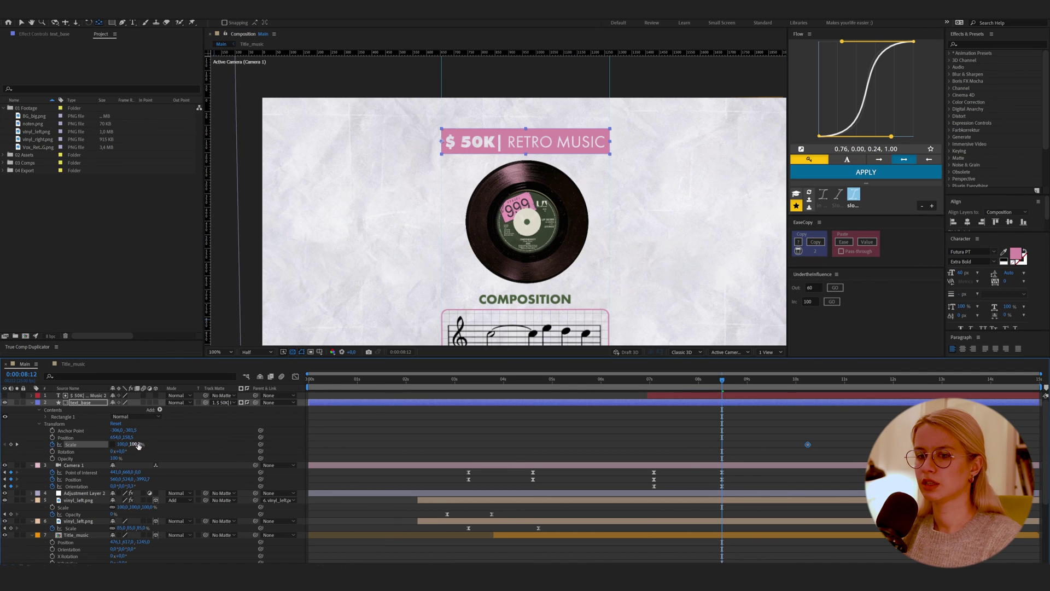
left_click_drag(125, 445, 108, 447)
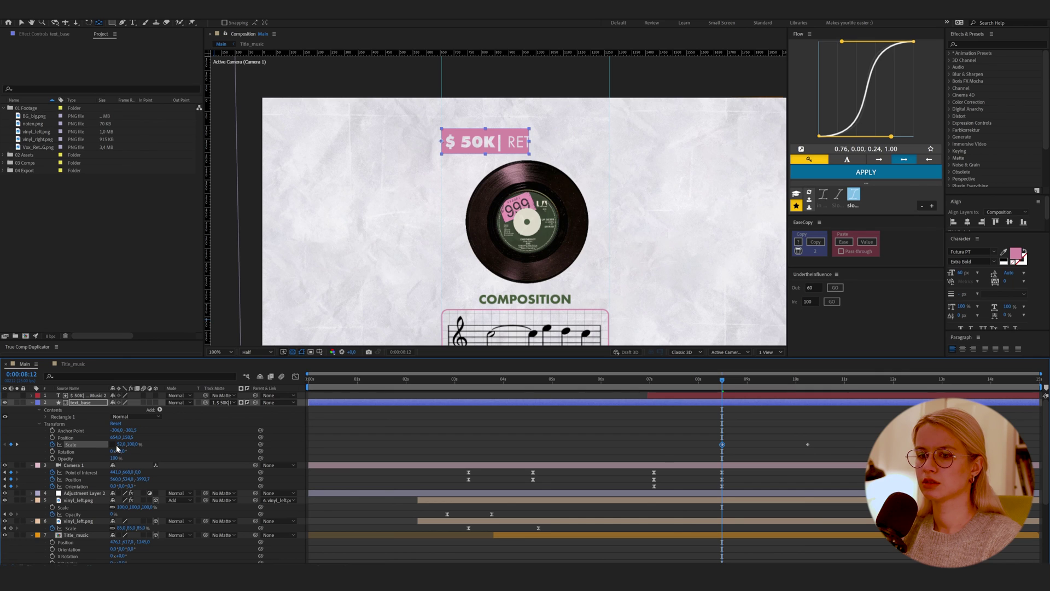
left_click(120, 444)
type("0")
key("Return")
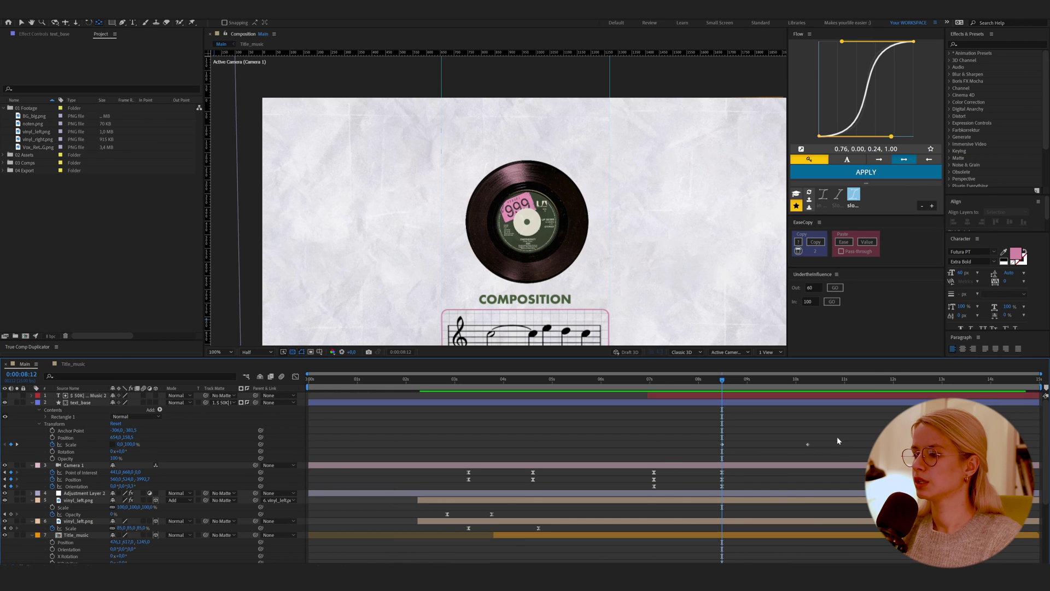
Apply the 0.76, 0.00, 0.24, 1.00 Flow easing curve to both text_base Scale keyframes and preview the reveal.
left_click_drag(836, 435, 706, 454)
left_click(871, 176)
left_click(775, 443)
key("space")
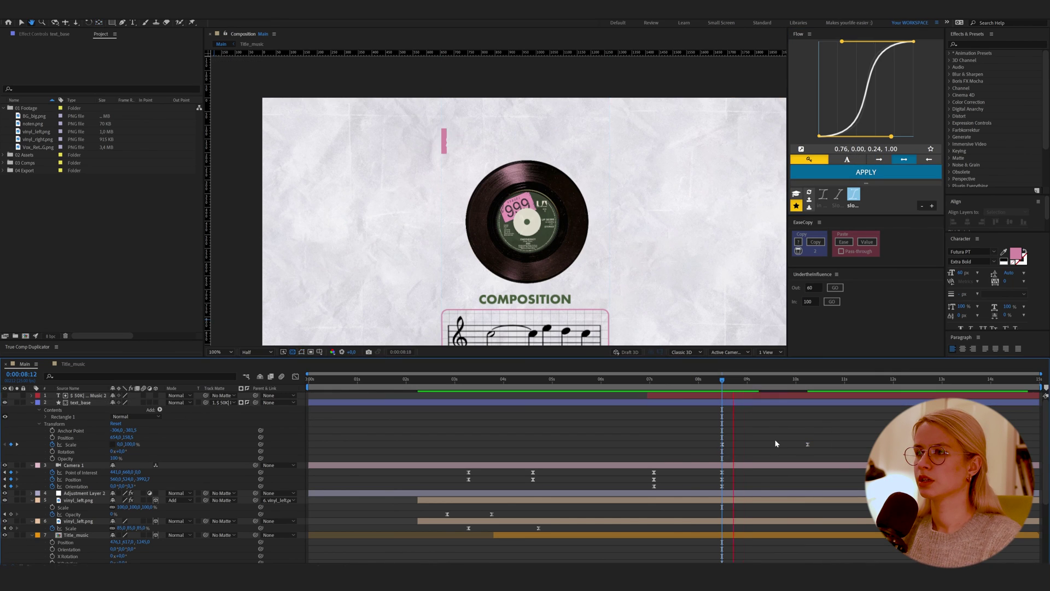
key("space")
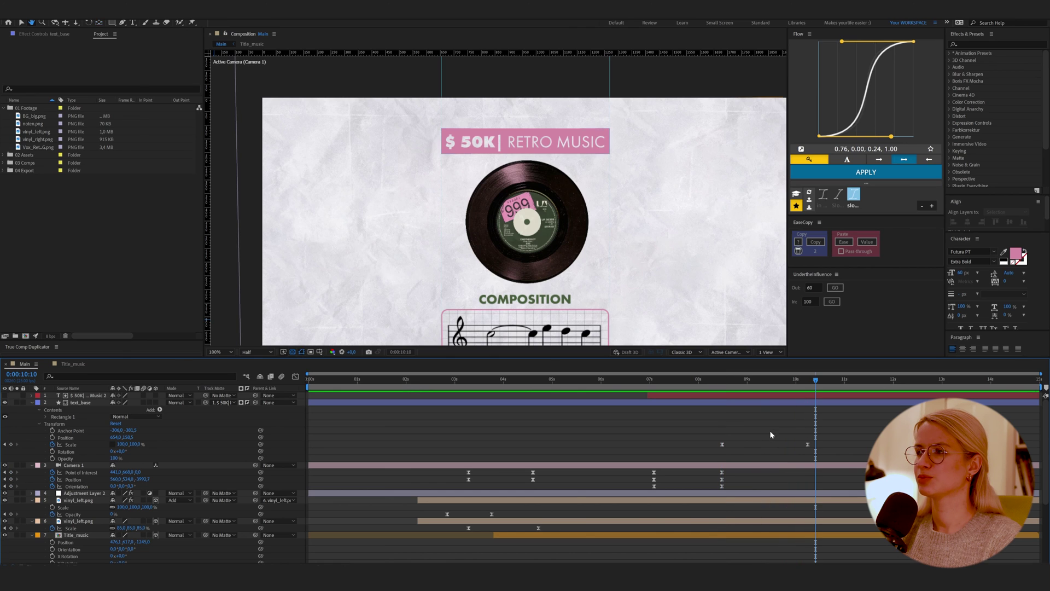
Shift the $ 50K| RETRO MUSIC text and text_base layers earlier so the Scale reveal starts at about 0:00:07:17.
scroll(557, 168, "down", 1)
left_click(706, 379)
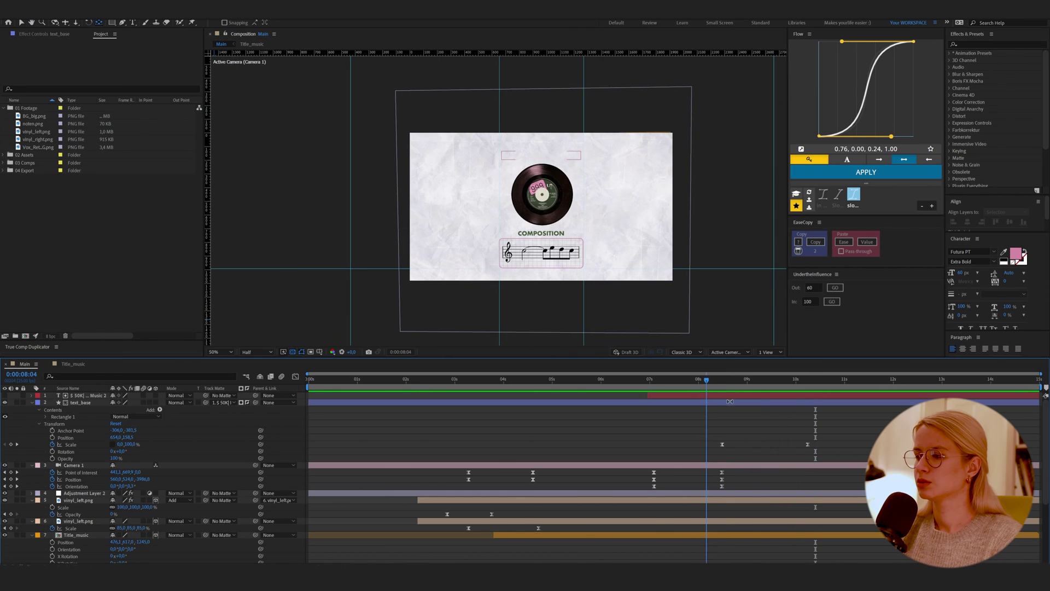
left_click(729, 401)
left_click(739, 396, "shift")
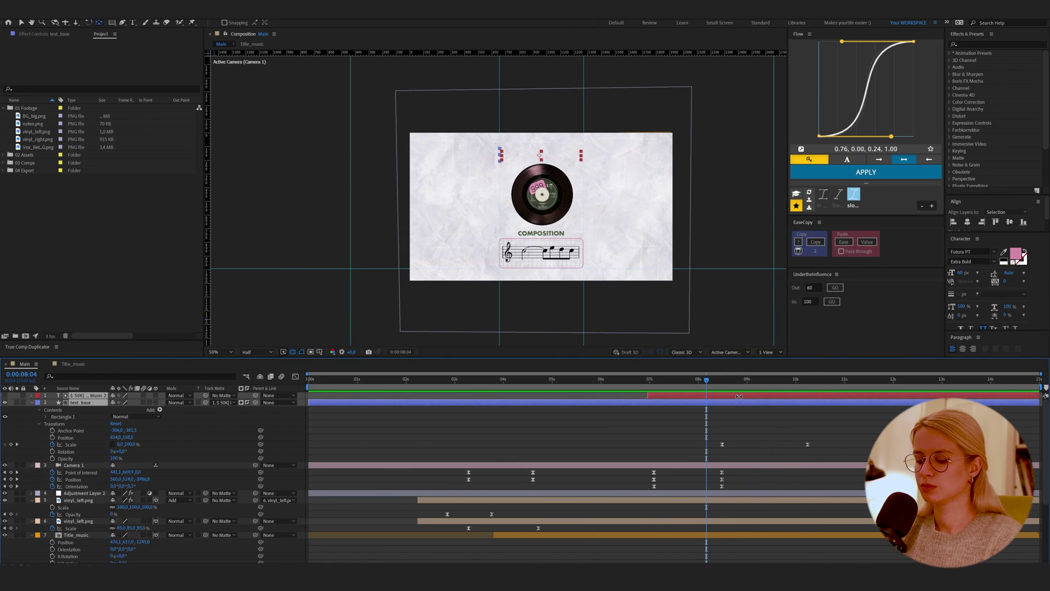
left_click_drag(738, 396, 665, 382)
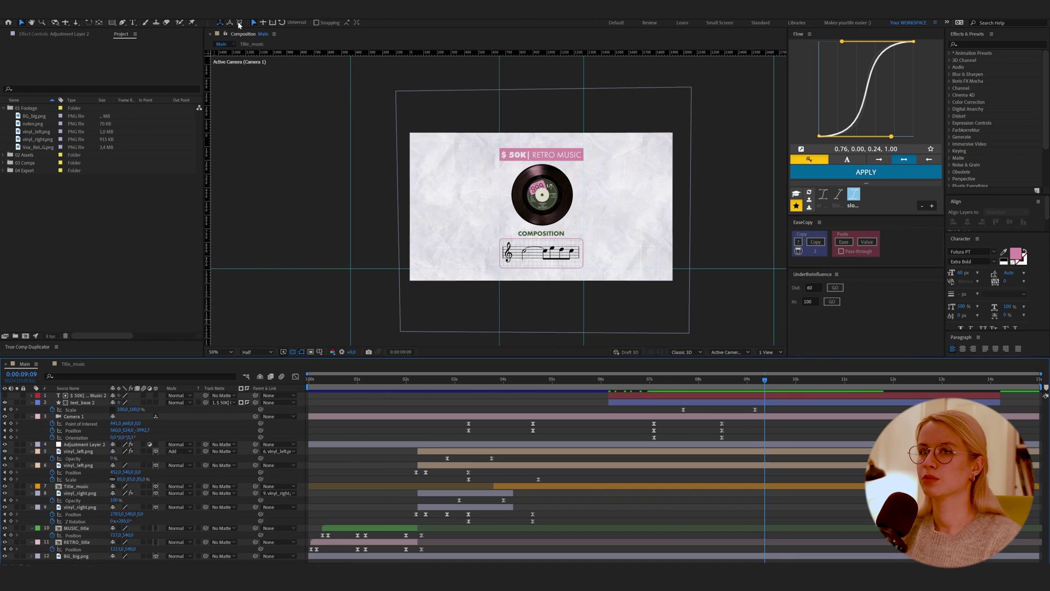
Draw a rounded rectangle frame around the title, vinyl and notes, with no fill and a green stroke.
left_click(113, 23)
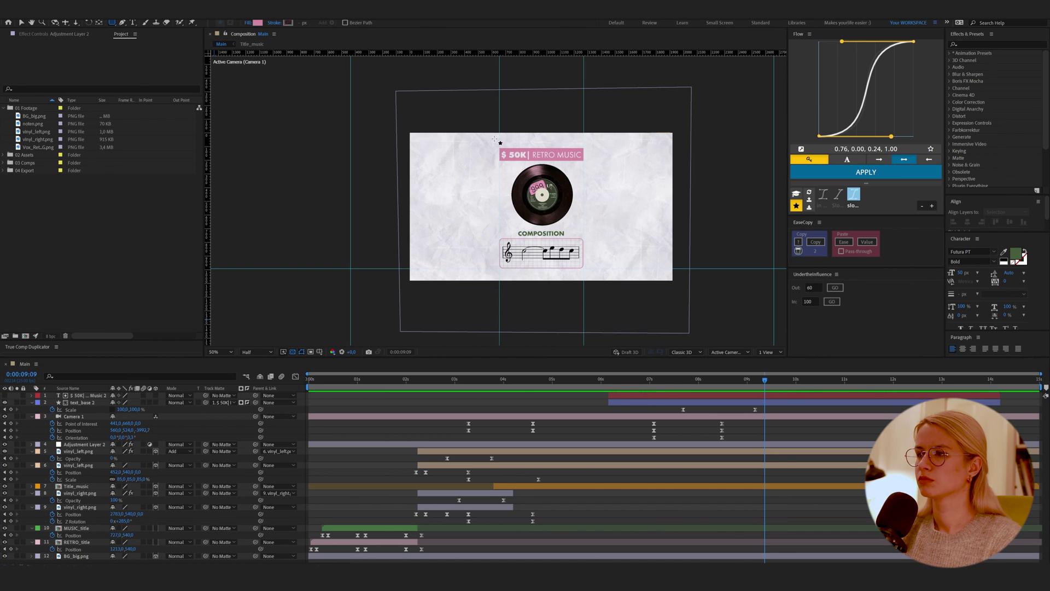
left_click_drag(495, 138, 588, 273)
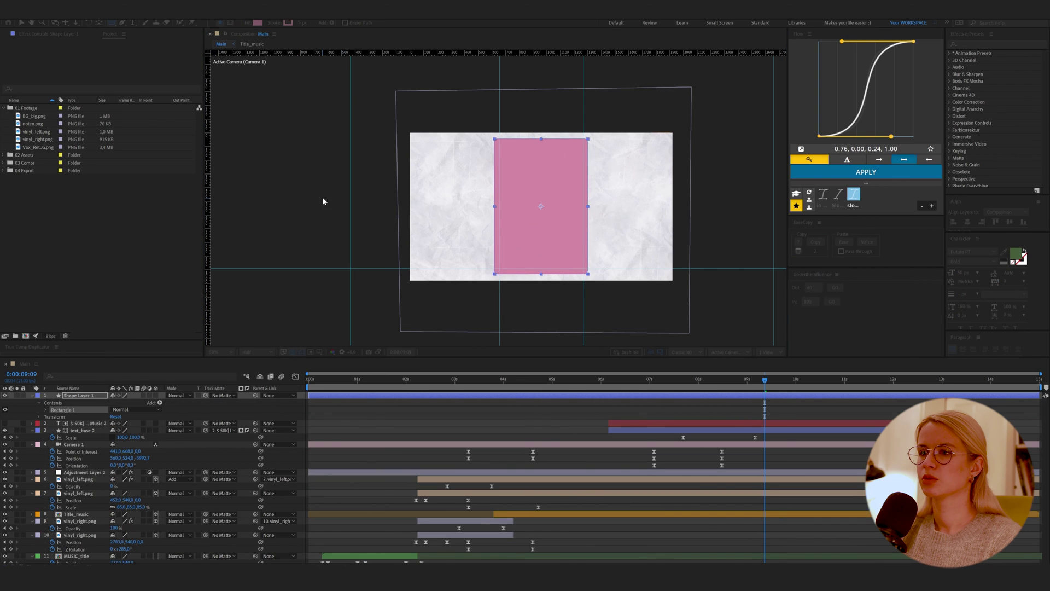
left_click(323, 198)
left_click(358, 251)
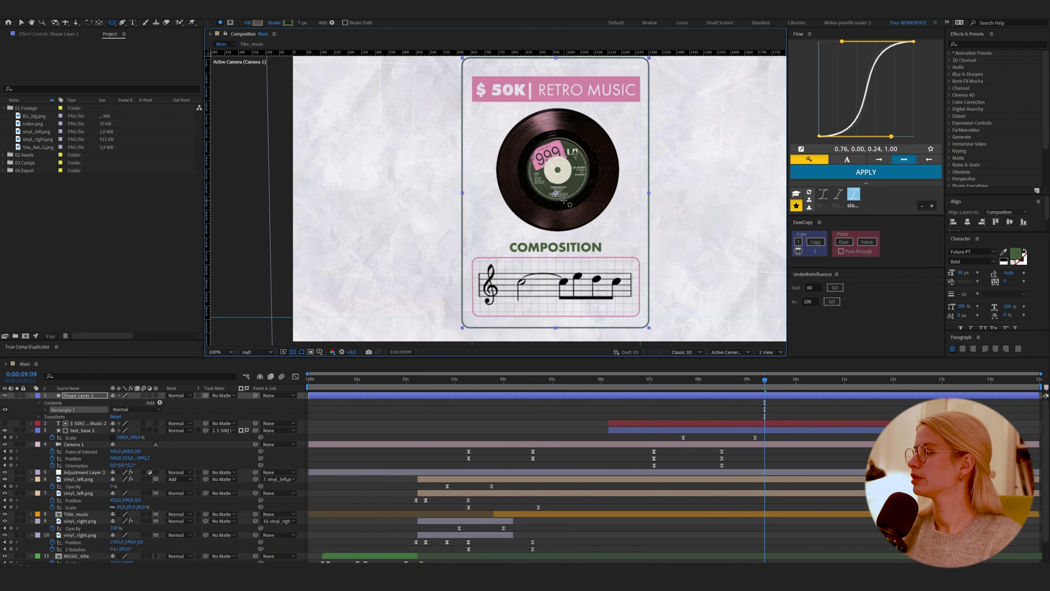
key("v")
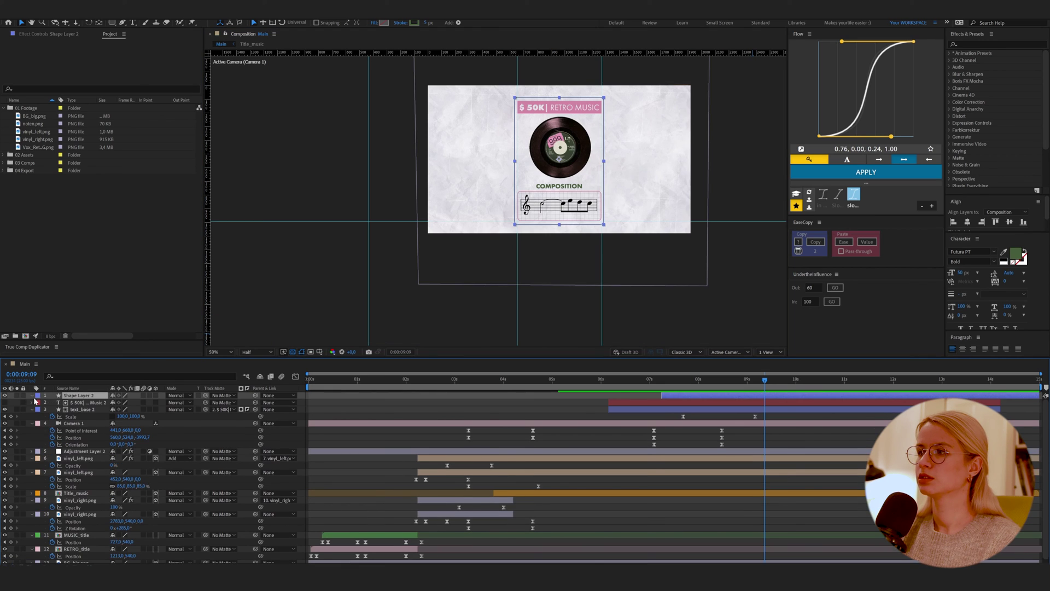
Add Trim Paths to the frame's Shape Layer 2 with End at 0%, and keyframe Start from 0% at 0:00:09:04 to 100% at 0:00:10:18.
left_click(32, 396)
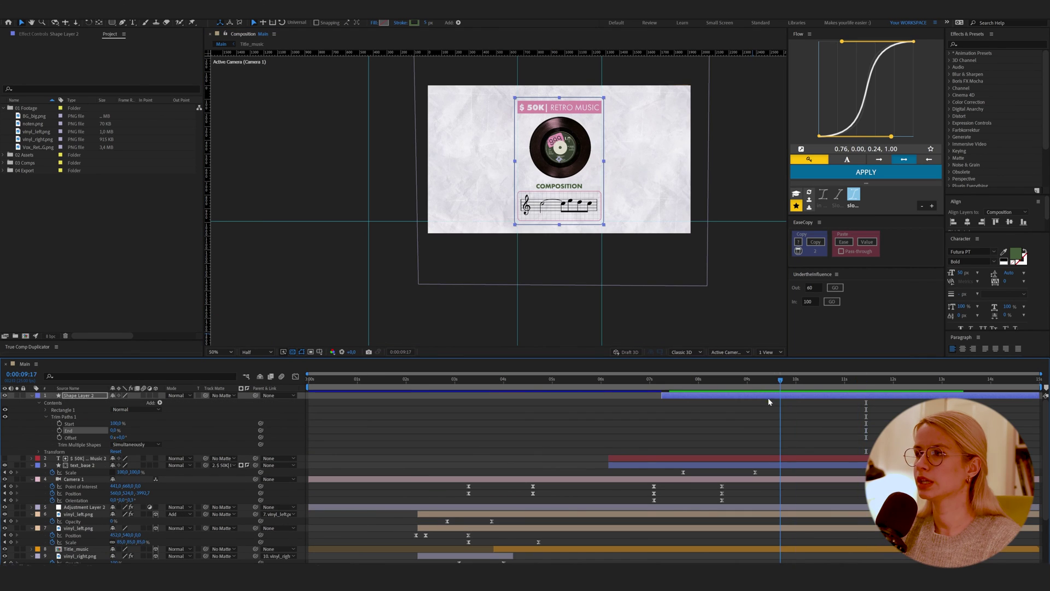
left_click_drag(768, 398, 756, 405)
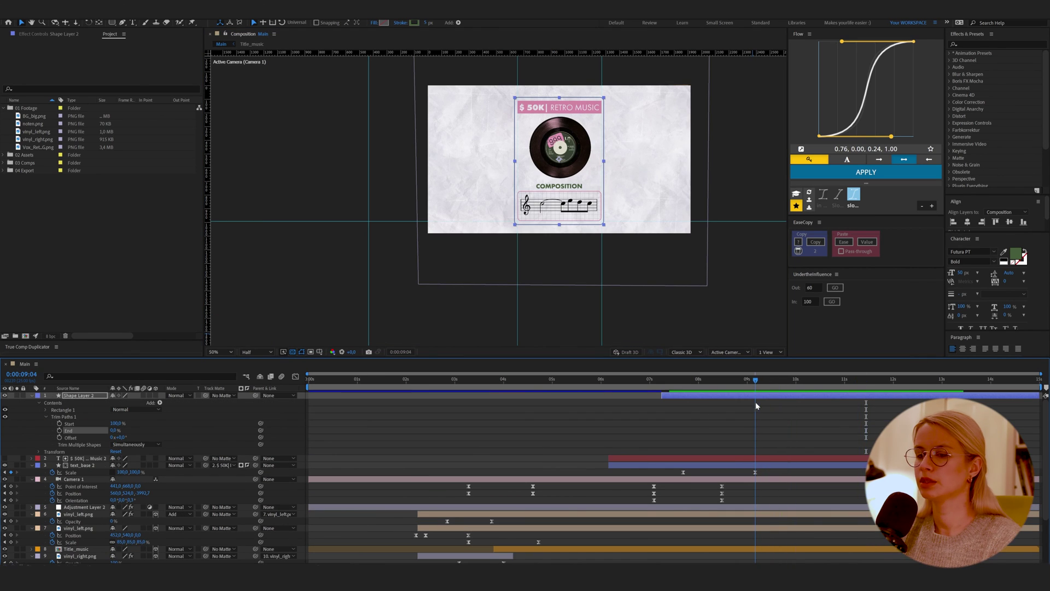
left_click(59, 424)
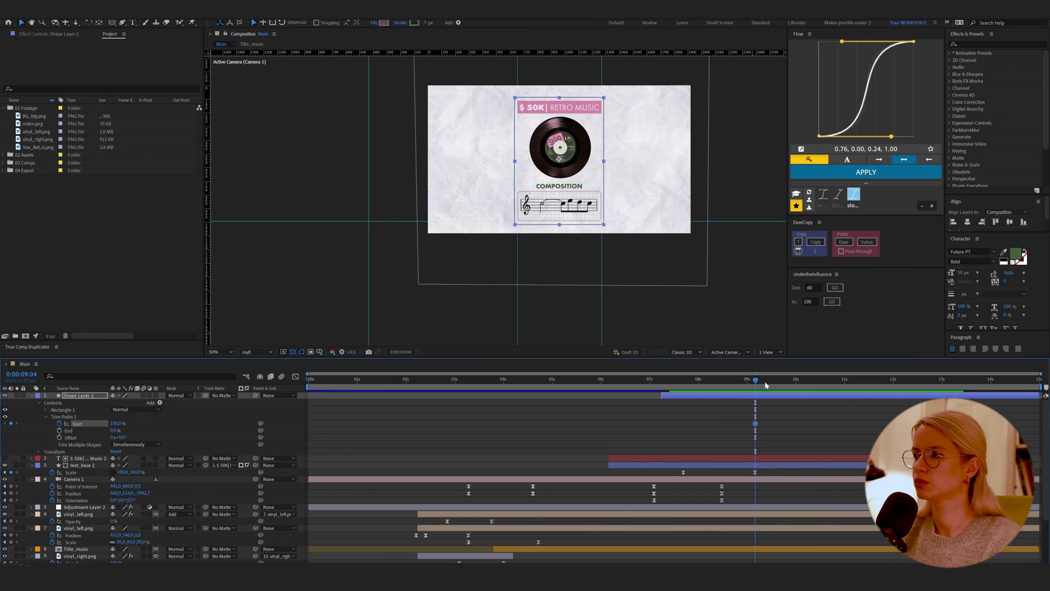
left_click_drag(766, 385, 831, 385)
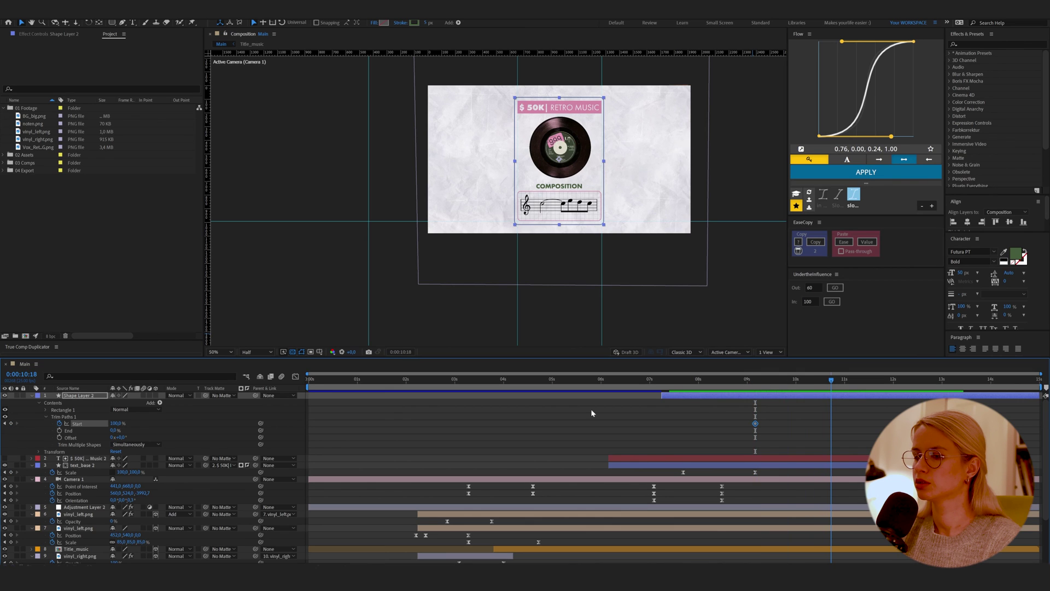
left_click(11, 423)
mouse_move(831, 380)
left_mouse_down()
mouse_move(742, 396)
mouse_move(783, 386)
mouse_move(839, 395)
left_mouse_up()
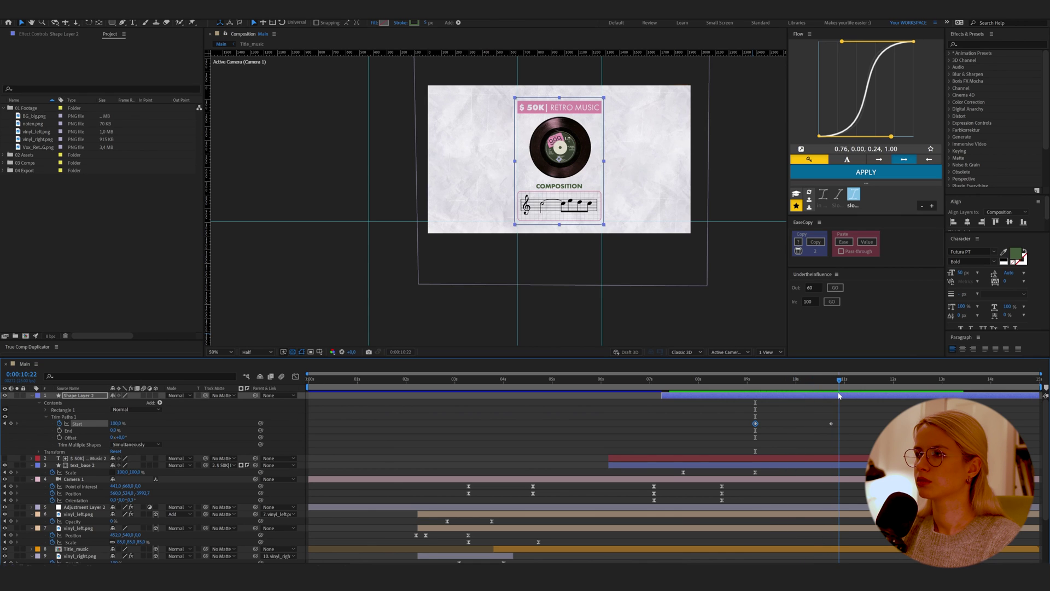
Copy the easing of text_base's Scale keyframes onto the frame's two Trim Paths Start keyframes with EaseCopy.
left_click_drag(766, 484, 673, 469)
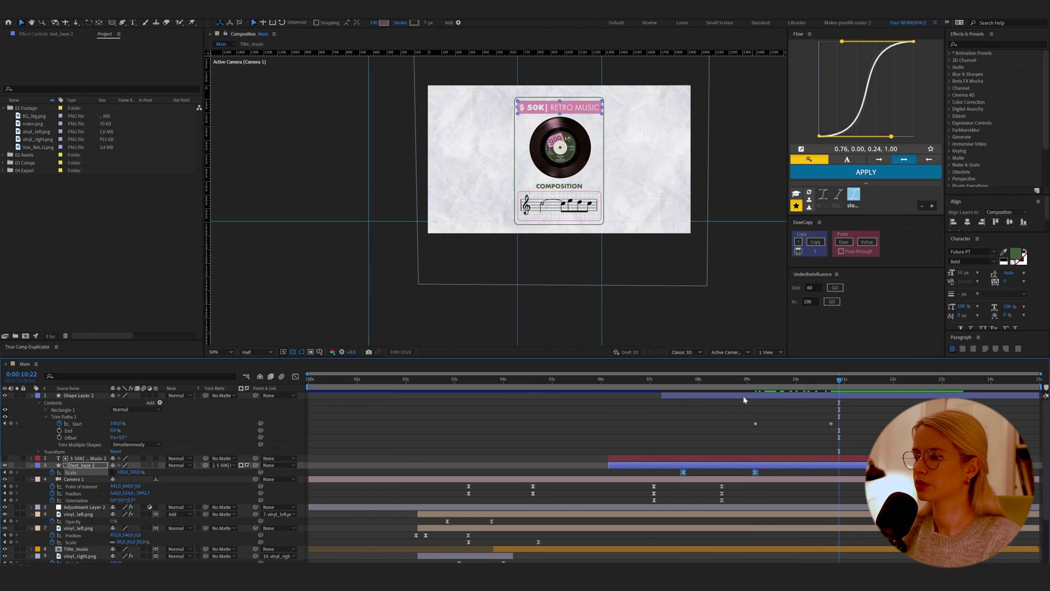
left_click_drag(845, 419, 719, 445)
left_click(844, 242)
Shift the frame layer earlier and retime its Start keyframes to about 0:00:07:01 and 0:00:09:02, then preview the outline reveal.
left_click_drag(714, 401, 646, 417)
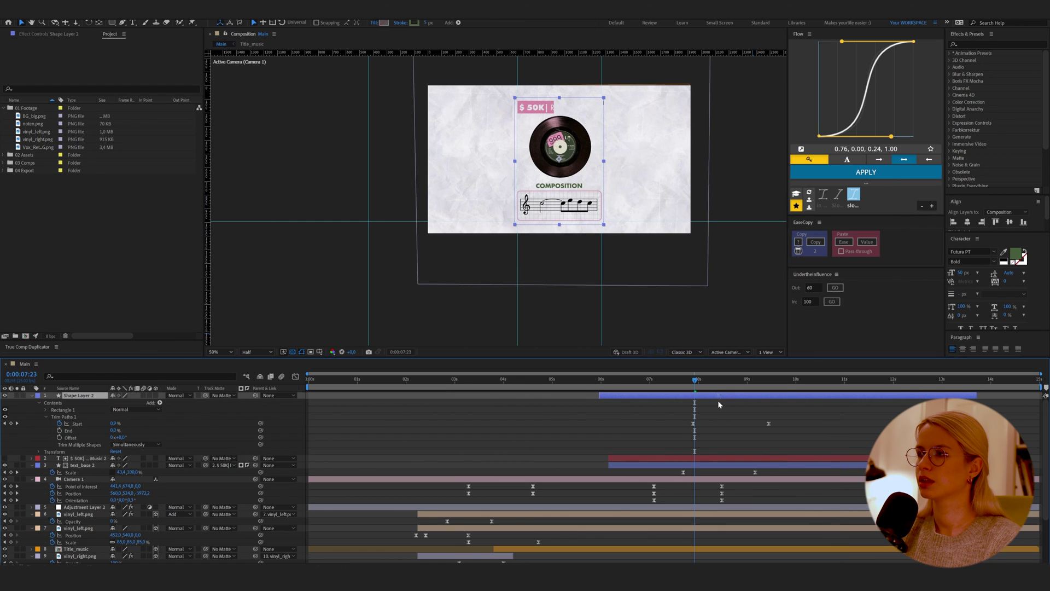
key("space")
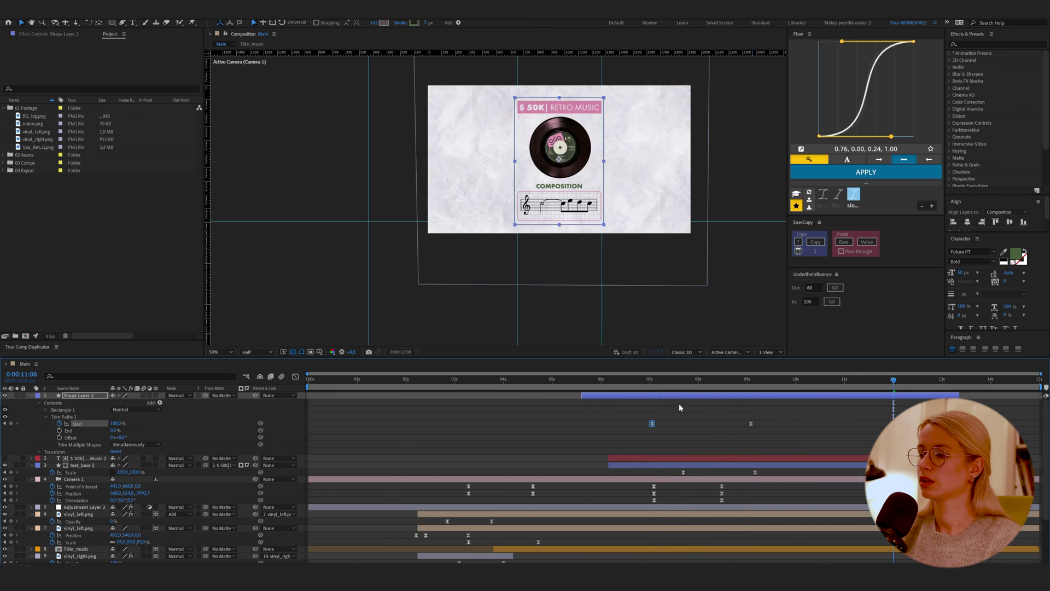
left_click(598, 417)
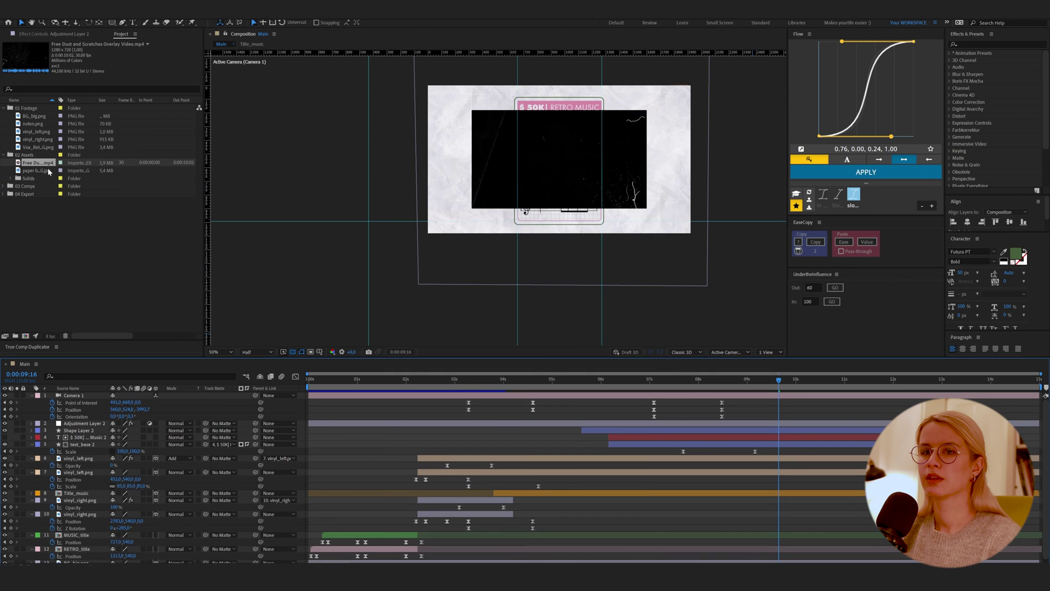
Add the Free Dust and Scratches Overlay video above all layers, scale it to about 168% to cover the composition, and blend it with Screen.
left_click_drag(45, 164, 388, 398)
key("s")
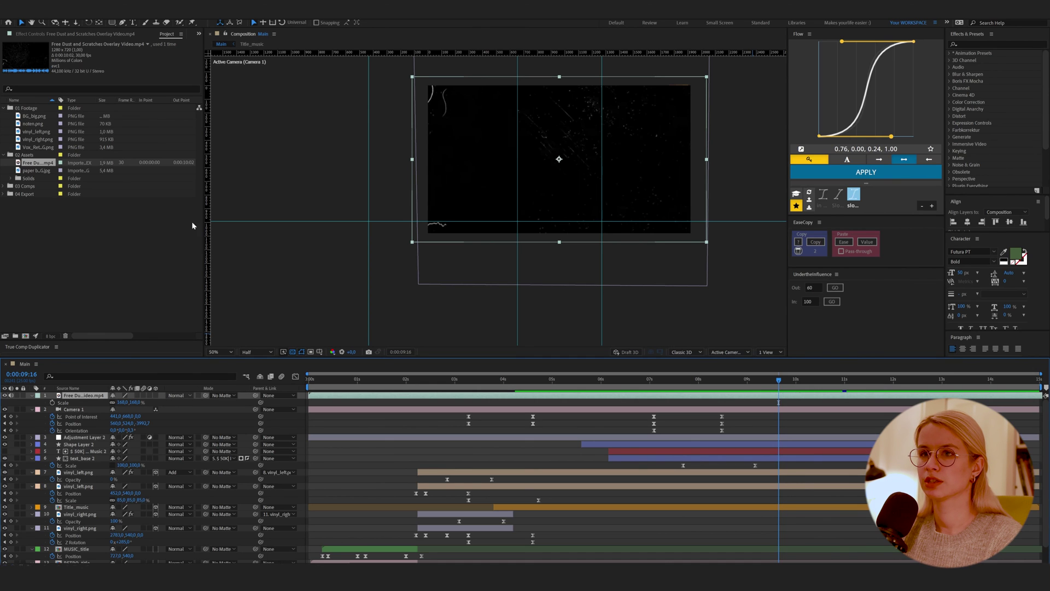
left_click(206, 121)
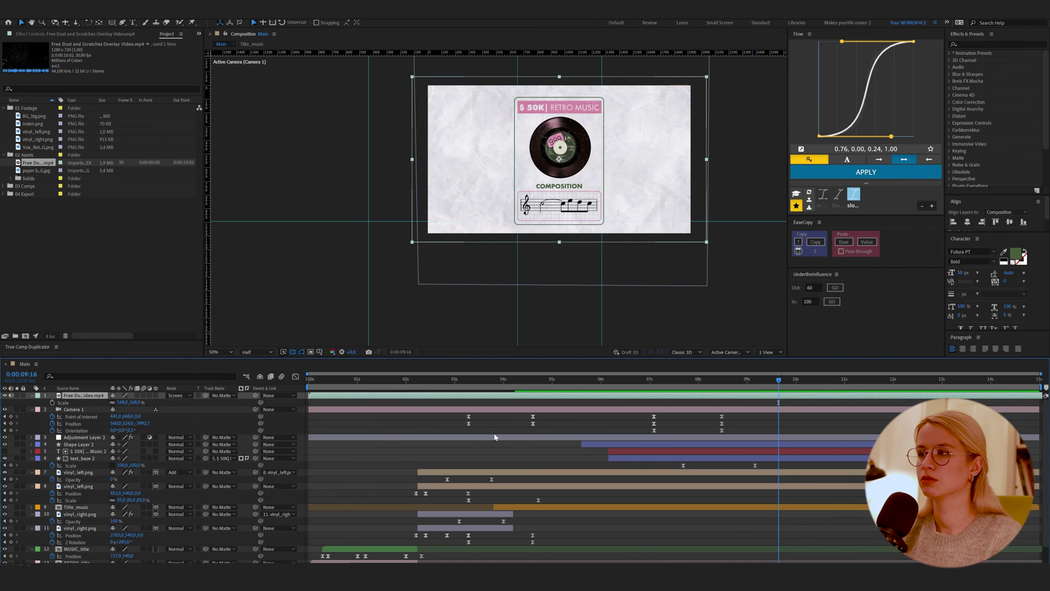
key("Home")
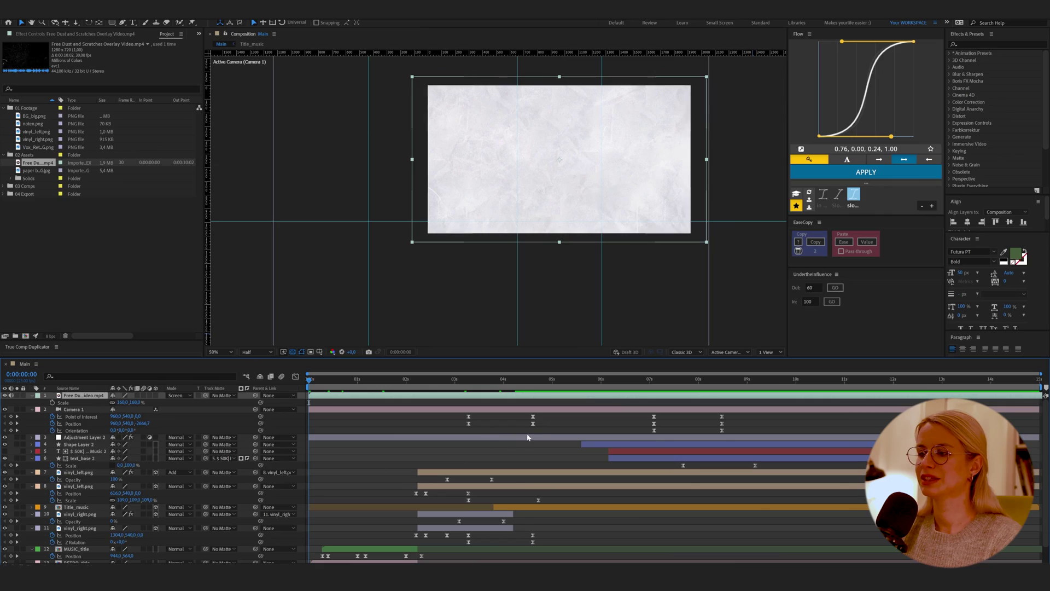